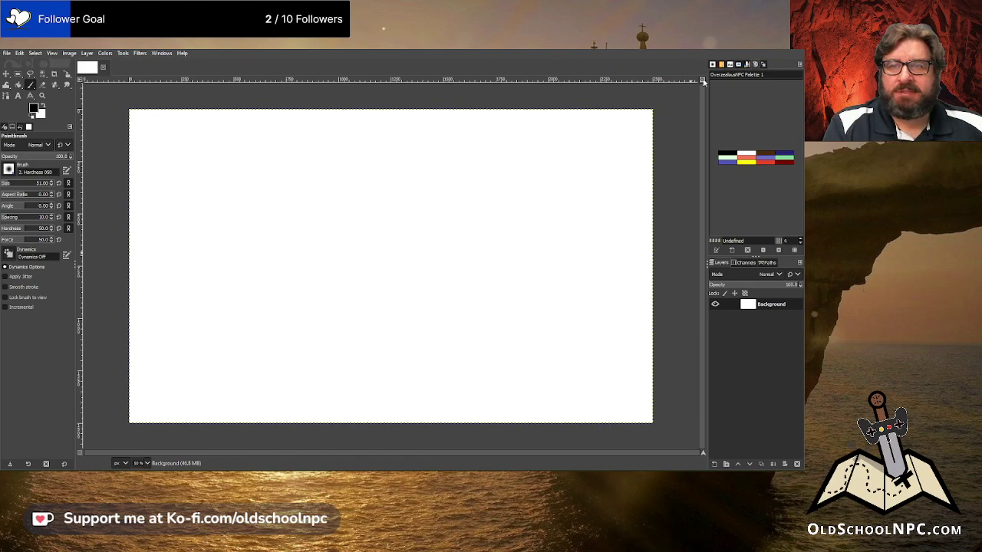
Add two new transparent layers above the Background layer
click(703, 80)
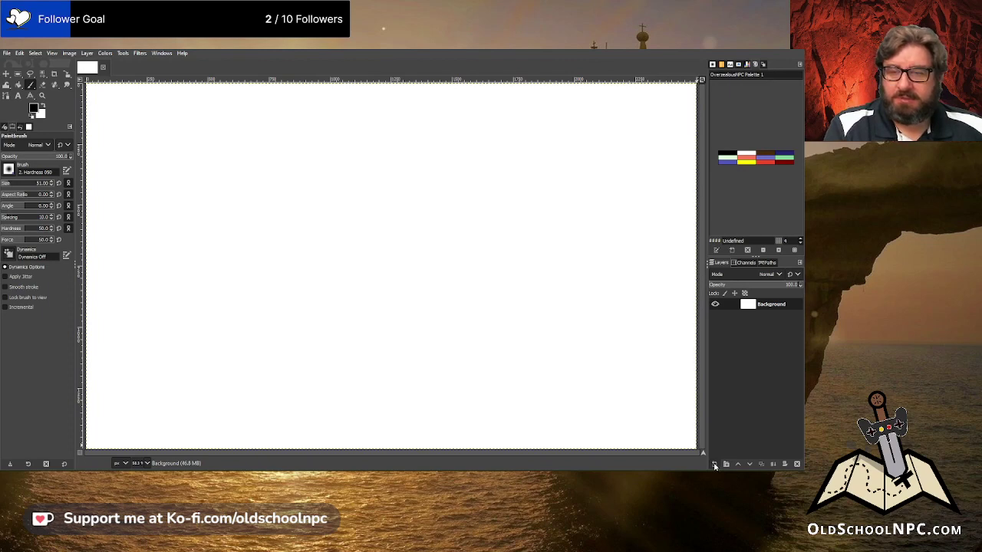
shift+click(714, 464)
shift+click(714, 464)
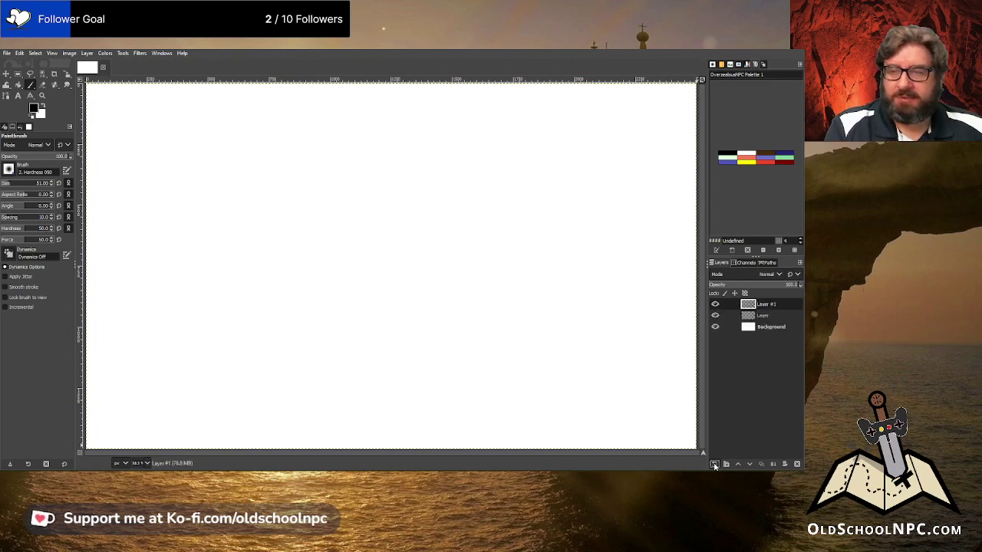
Rename the lower new layer "Solid Grid" and the upper new layer "Dotted Grid"
click(764, 315)
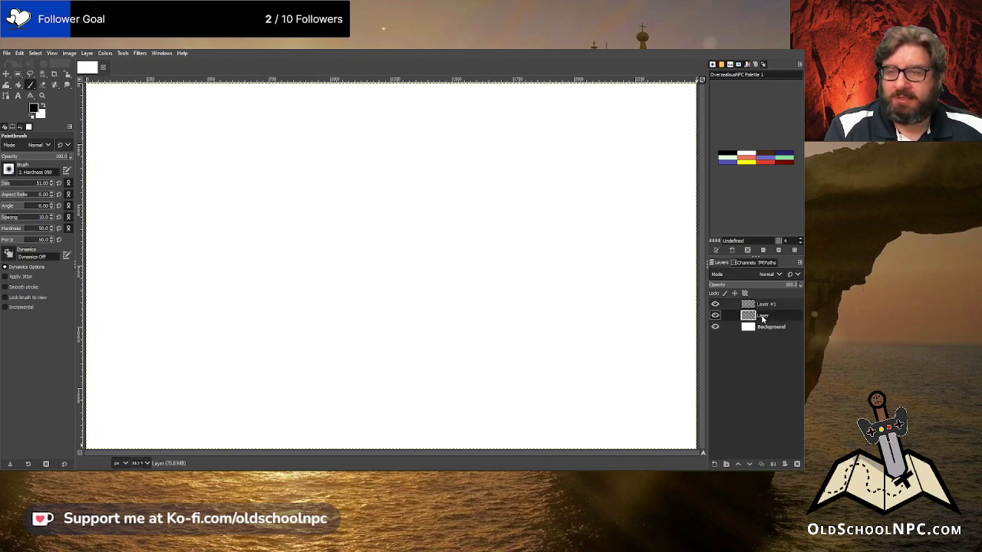
double_click(762, 317)
text(Salid)
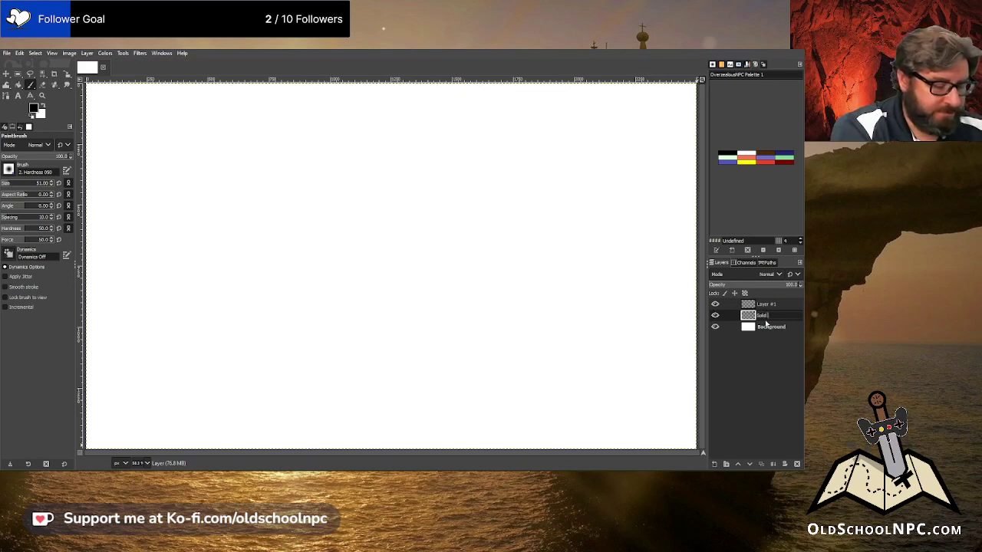
text( Grid)
key(Return)
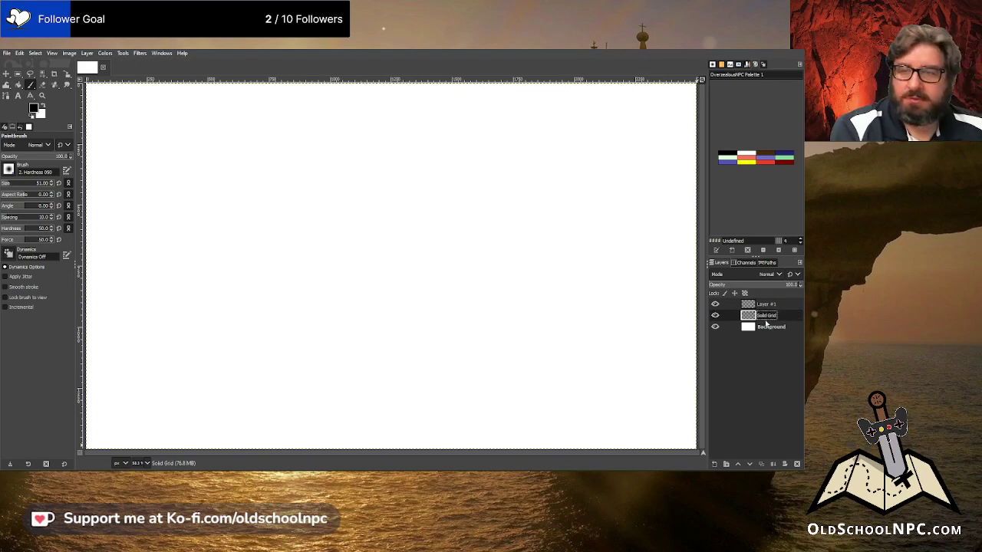
double_click(768, 305)
text(Gr)
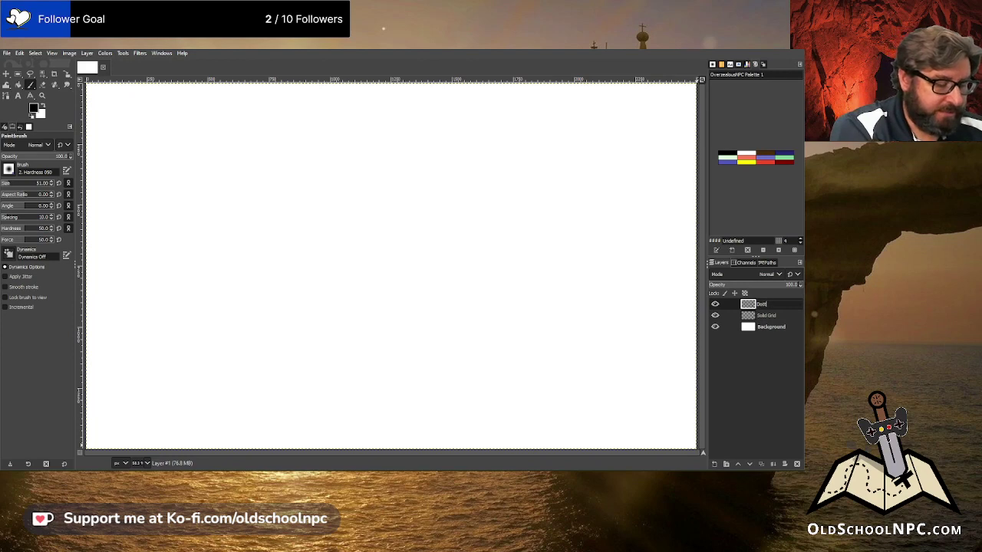
text(tted Grid)
key(Return)
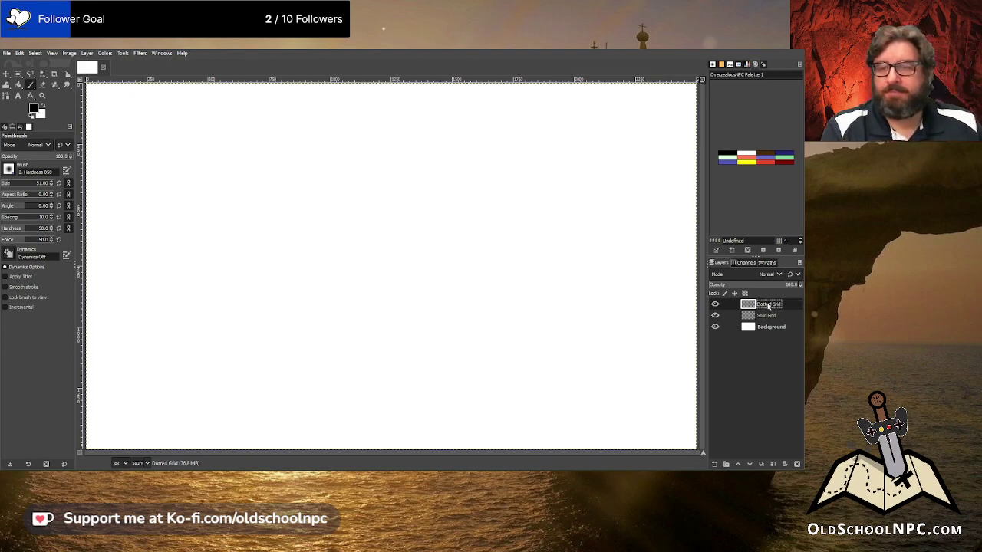
Create a layer group named "Grid" and put the Dotted Grid and Solid Grid layers inside it
click(726, 464)
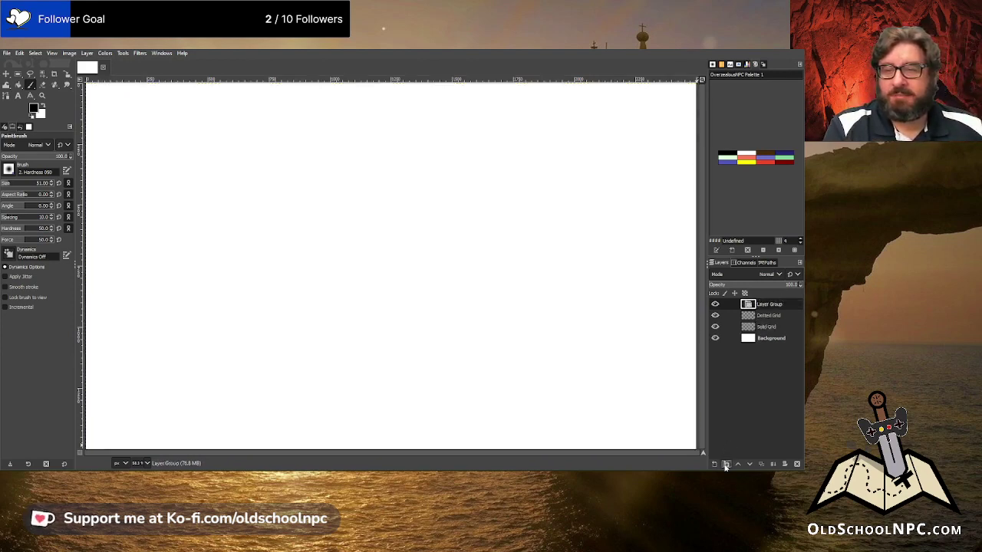
drag(767, 316, 767, 307)
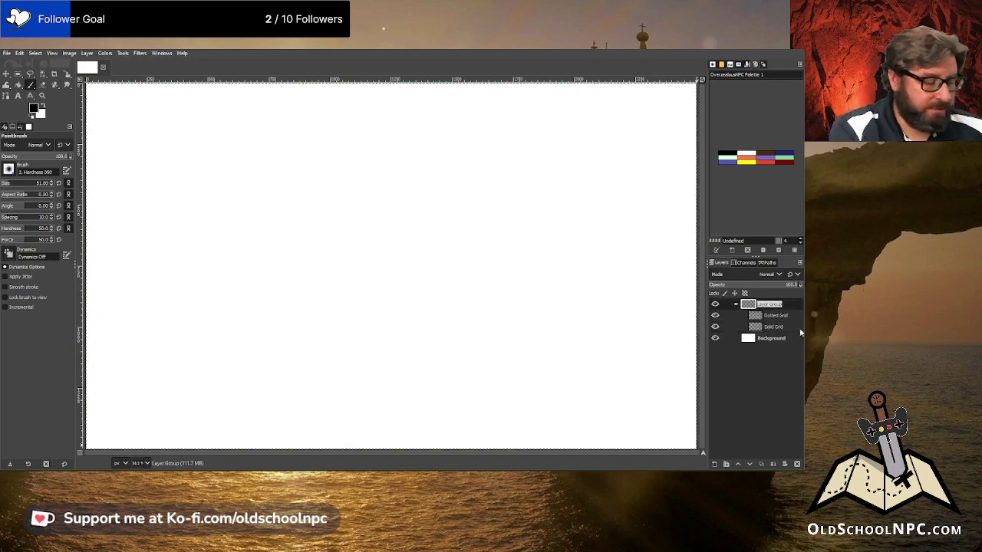
text(Grid)
key(Return)
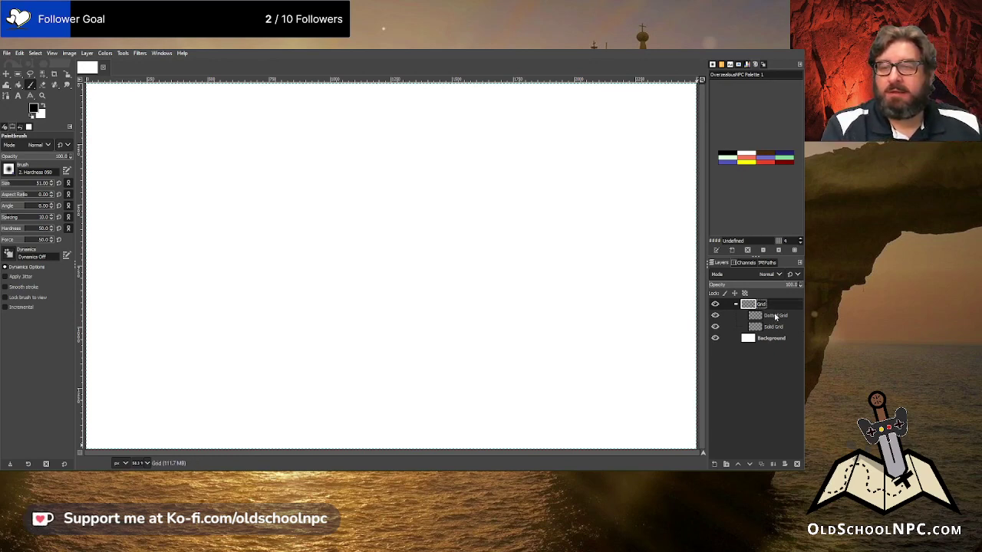
Start the Grid pattern render filter on the Solid Grid layer and load the "Solid 1 Inch Grid" preset
click(775, 317)
click(781, 328)
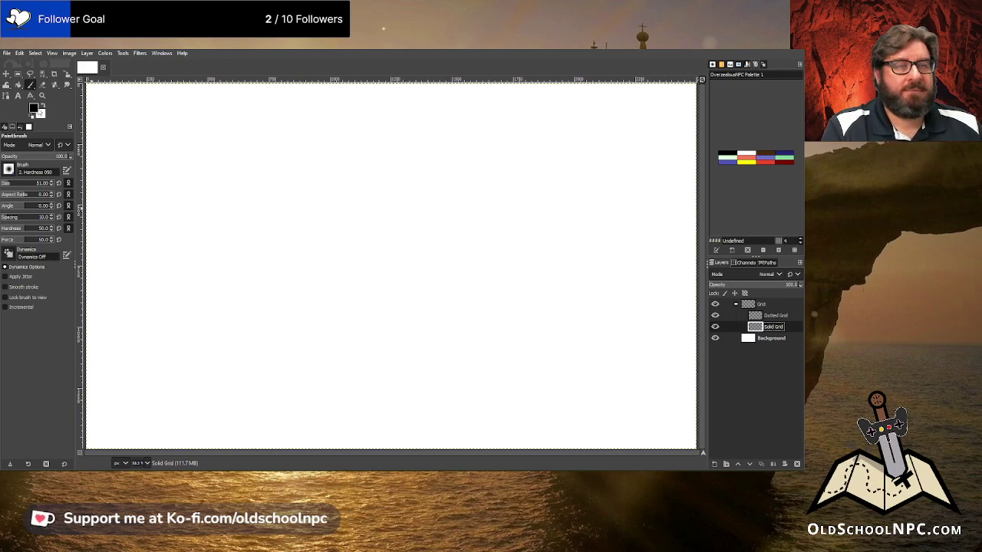
click(136, 56)
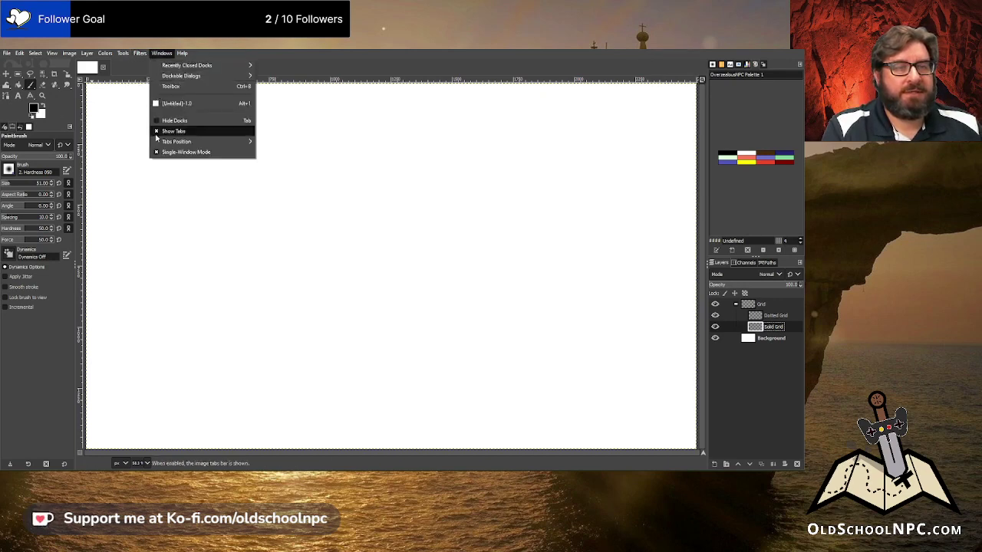
mouse_move(122, 53)
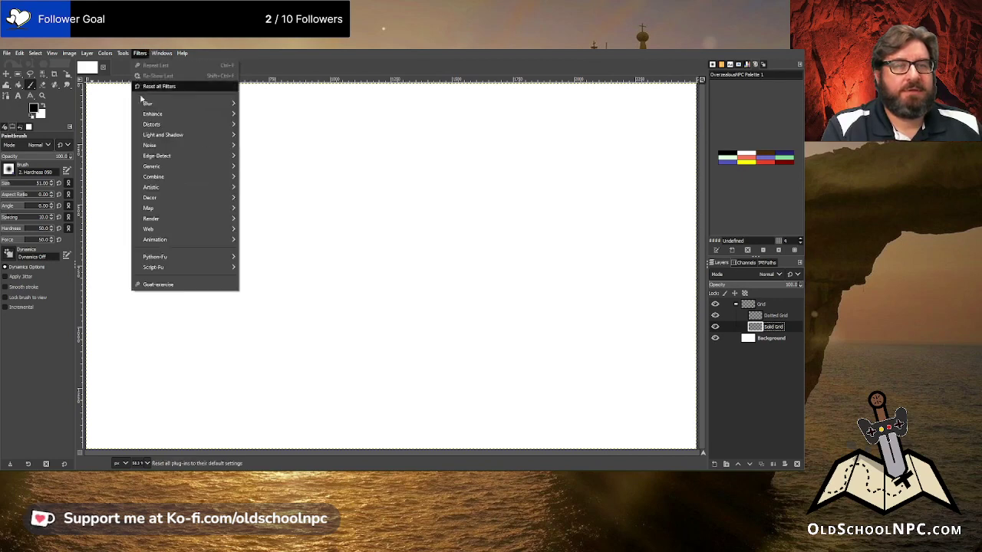
mouse_move(181, 220)
mouse_move(263, 241)
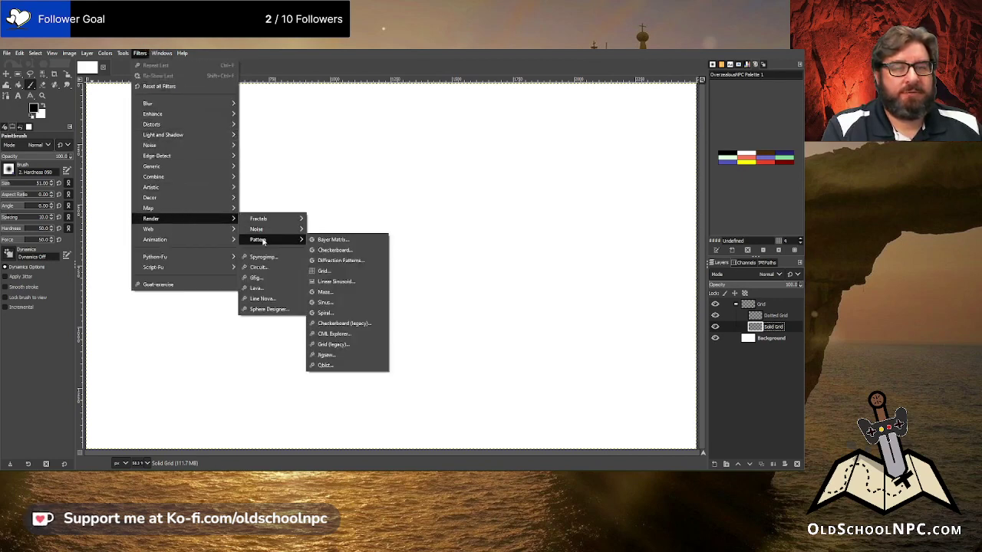
click(333, 271)
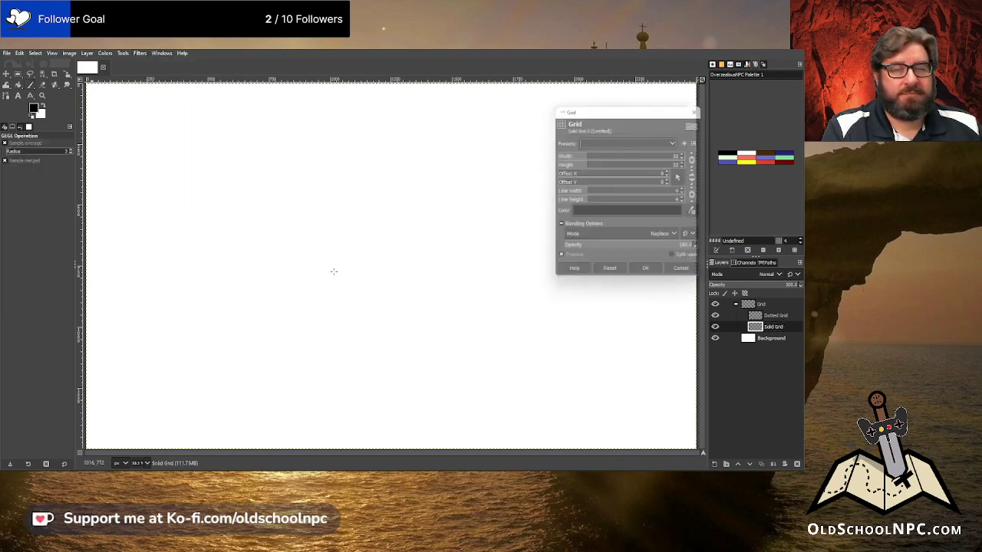
click(629, 142)
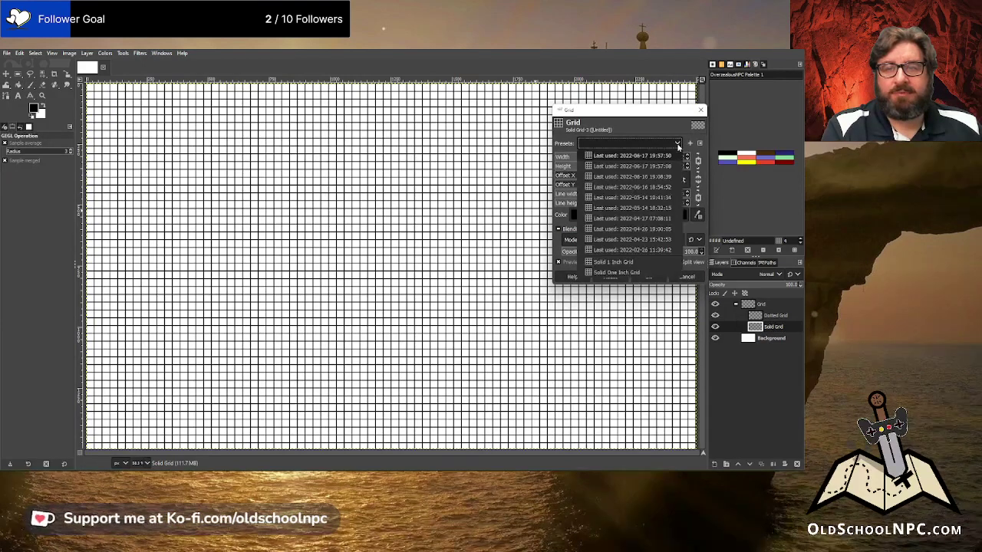
click(622, 262)
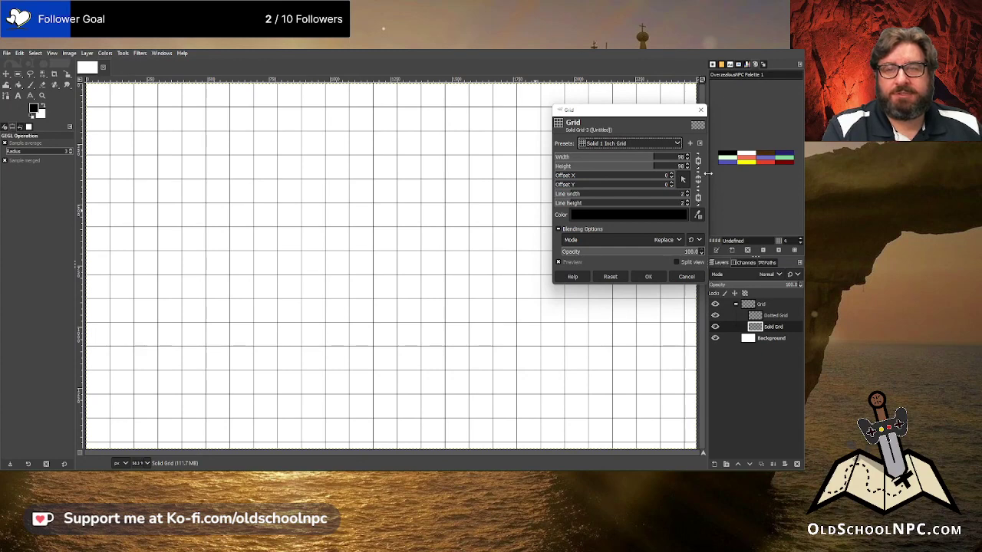
Set the grid's width and height to 100 px and apply it to the Solid Grid layer
click(688, 157)
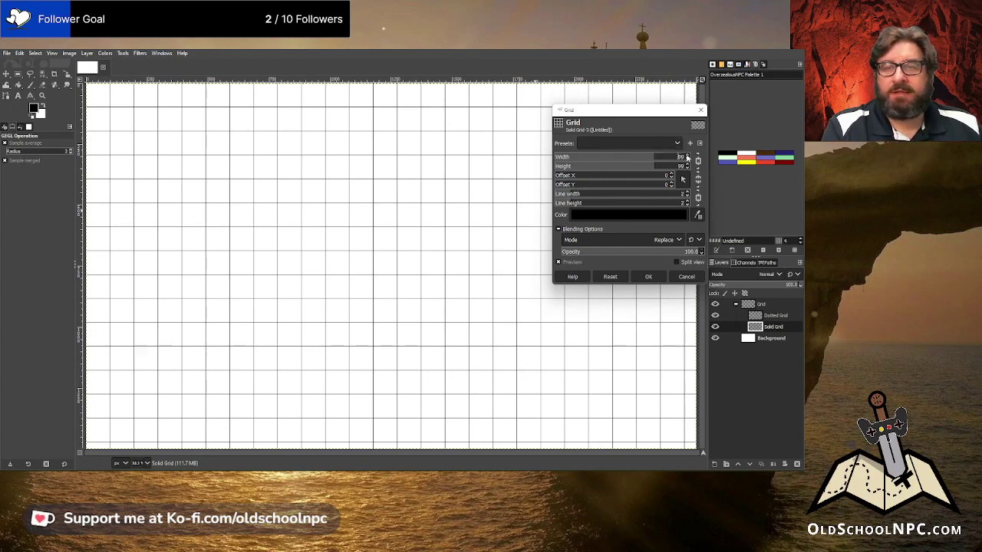
click(688, 156)
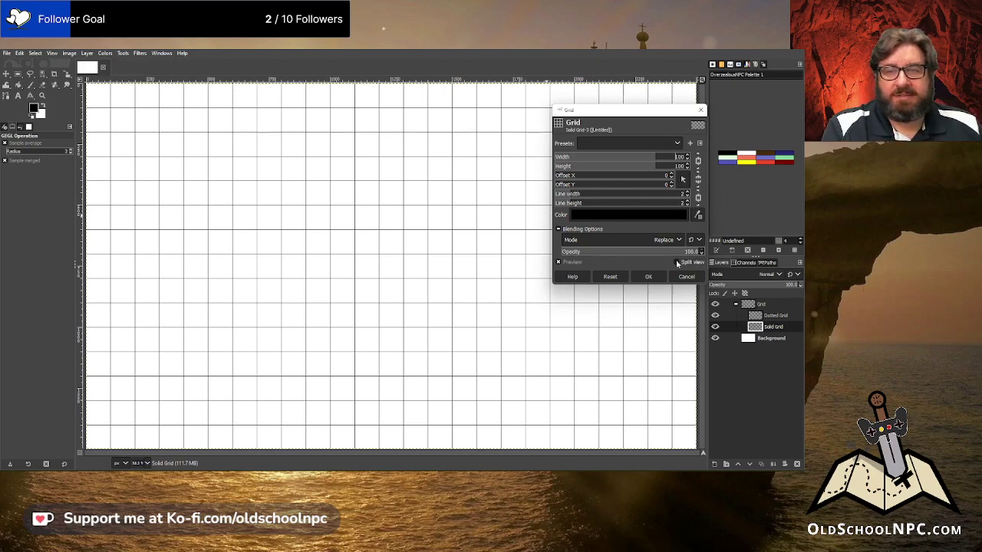
click(649, 278)
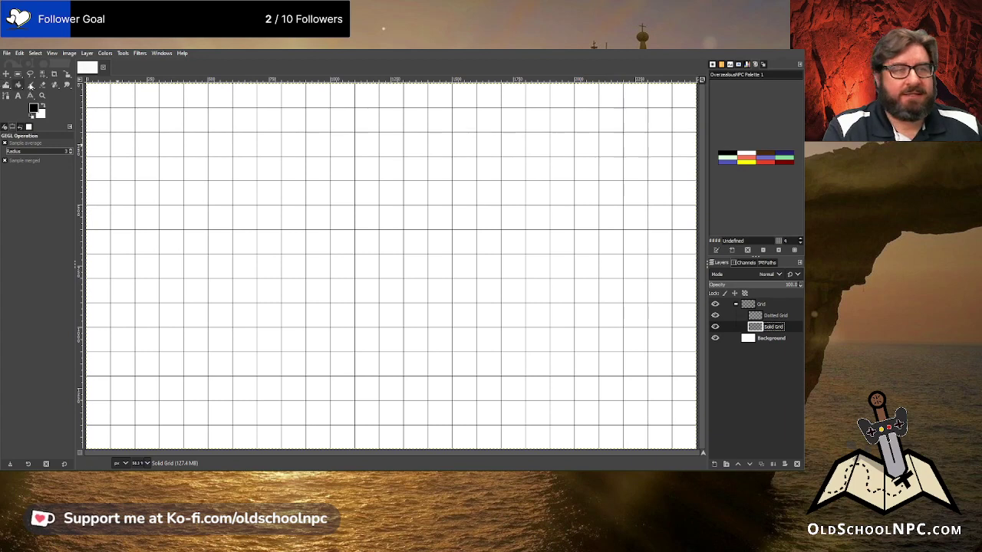
Select all the black grid lines on the Solid Grid layer by color
click(43, 73)
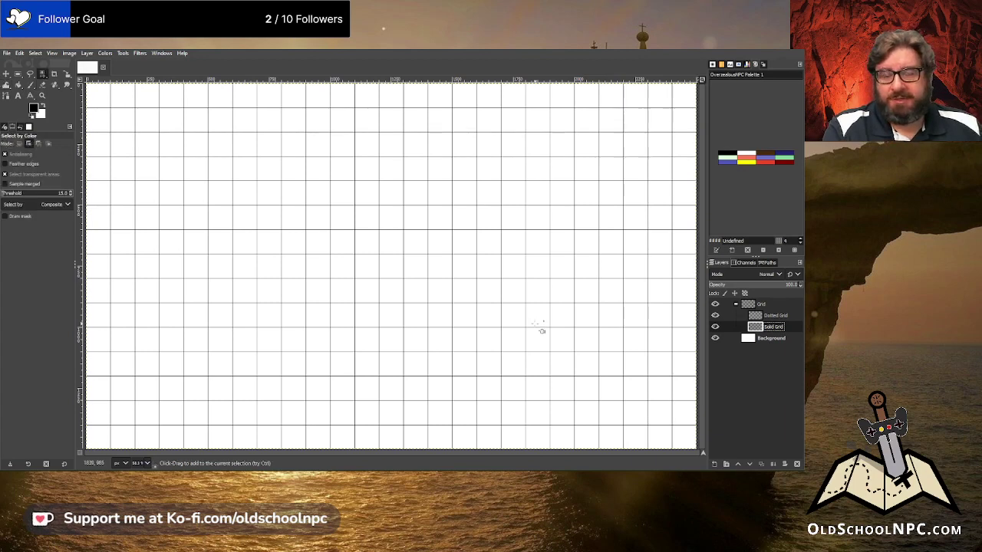
scroll(529, 326, up, 3)
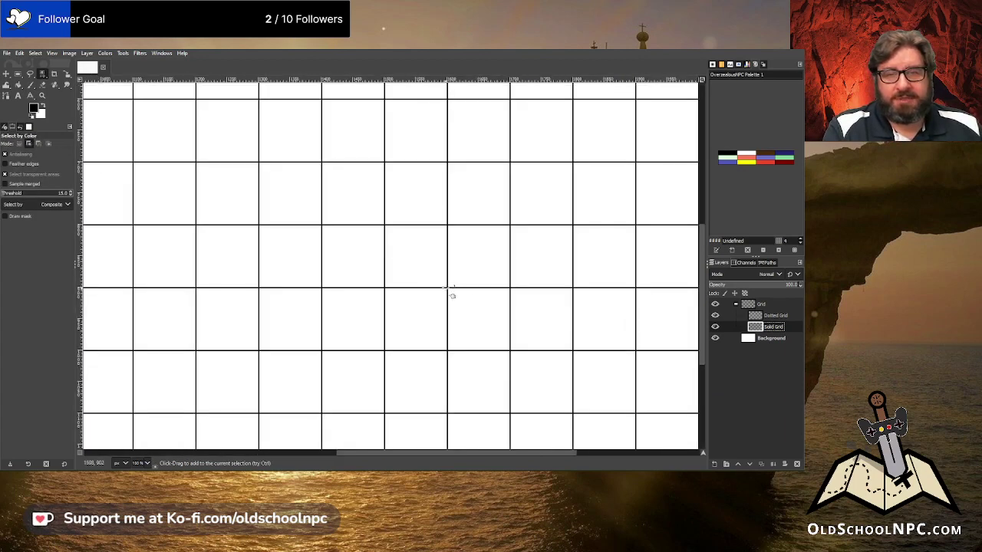
click(449, 289)
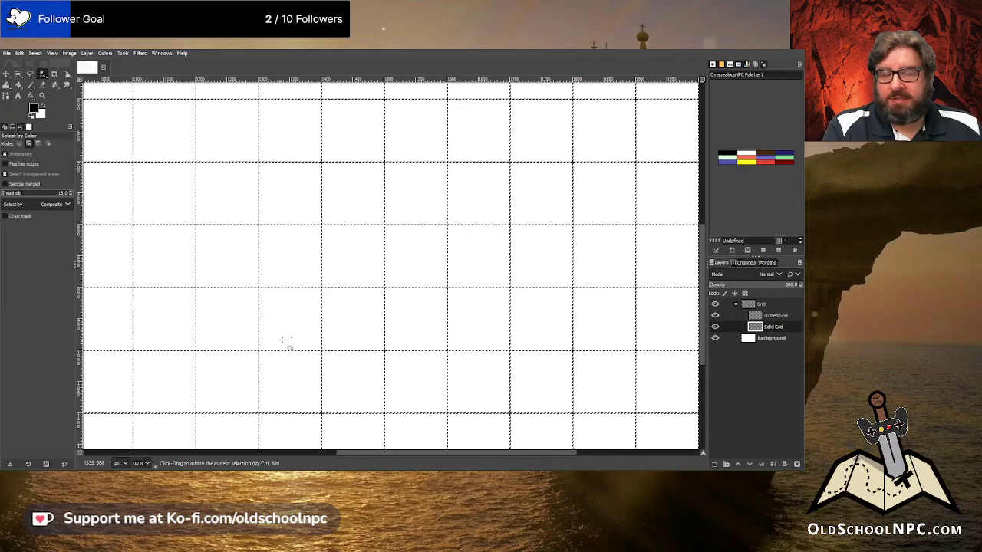
scroll(386, 345, up, 3)
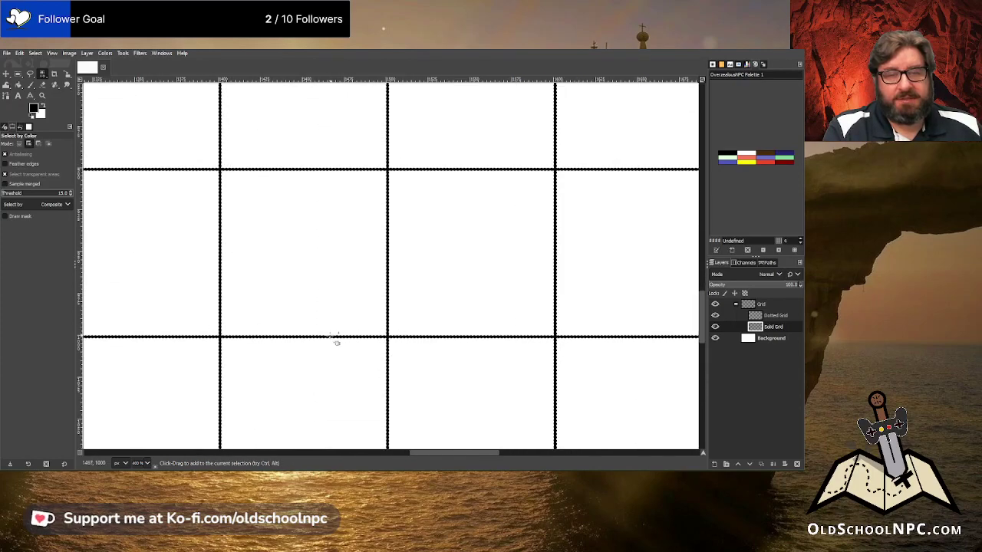
scroll(486, 368, down, 5)
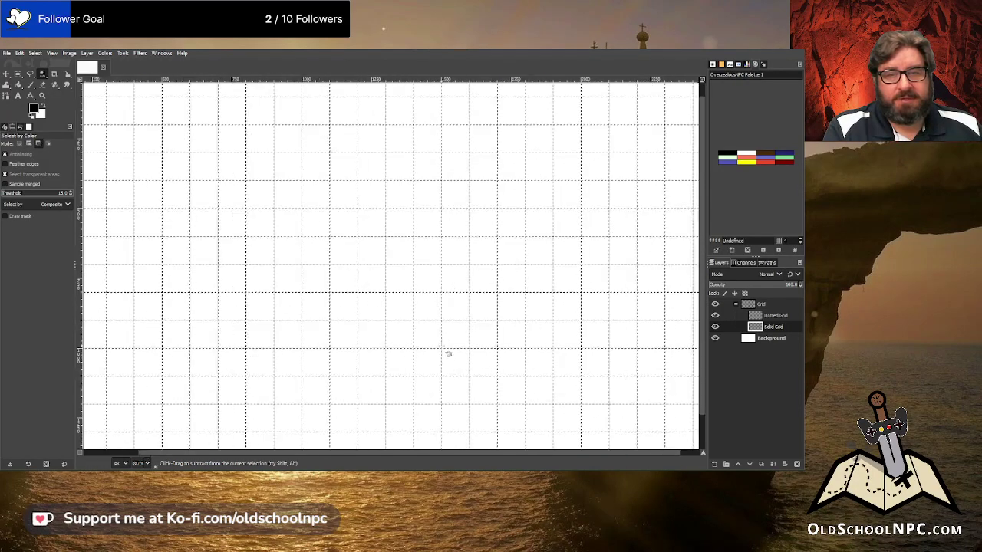
Hide the Solid Grid layer while keeping the grid line selection active
click(716, 328)
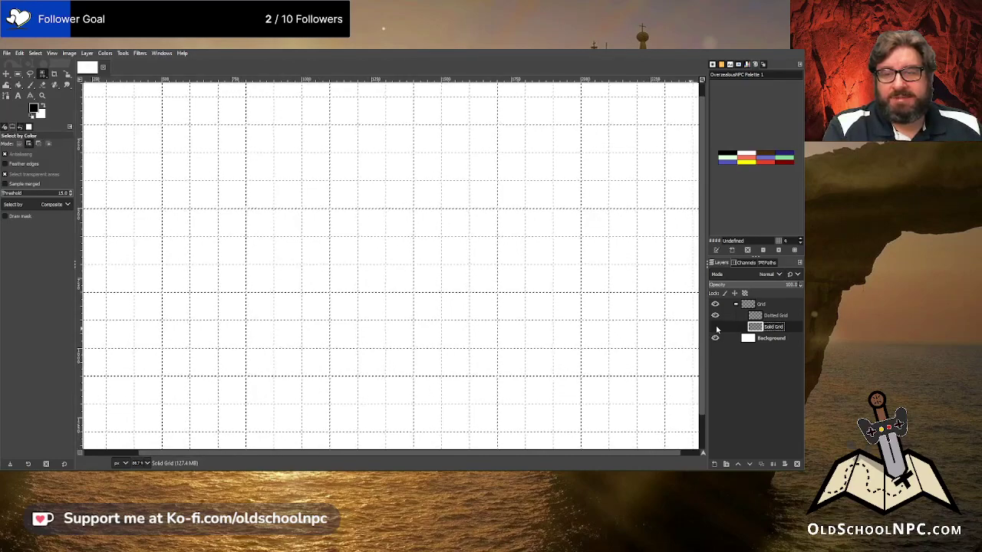
scroll(456, 353, up, 5)
scroll(453, 345, down, 5)
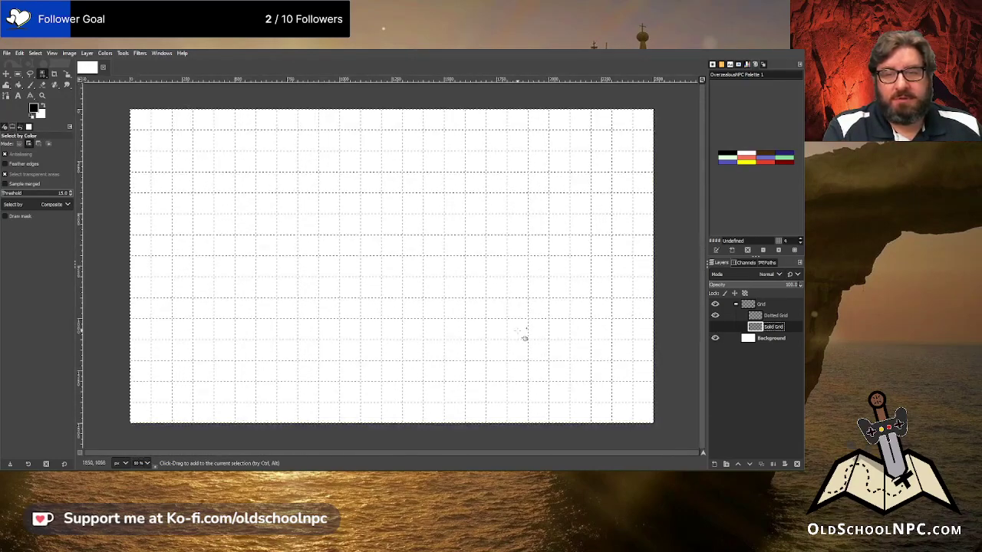
On the Dotted Grid layer, set up the Paintbrush with the square Hardness 100 brush at a 45-degree angle
click(775, 316)
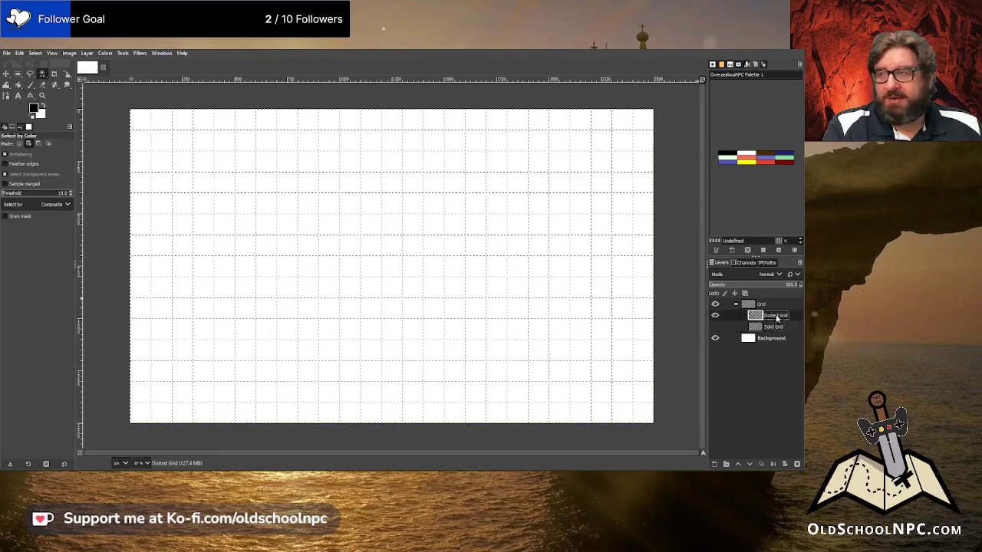
click(31, 84)
click(8, 172)
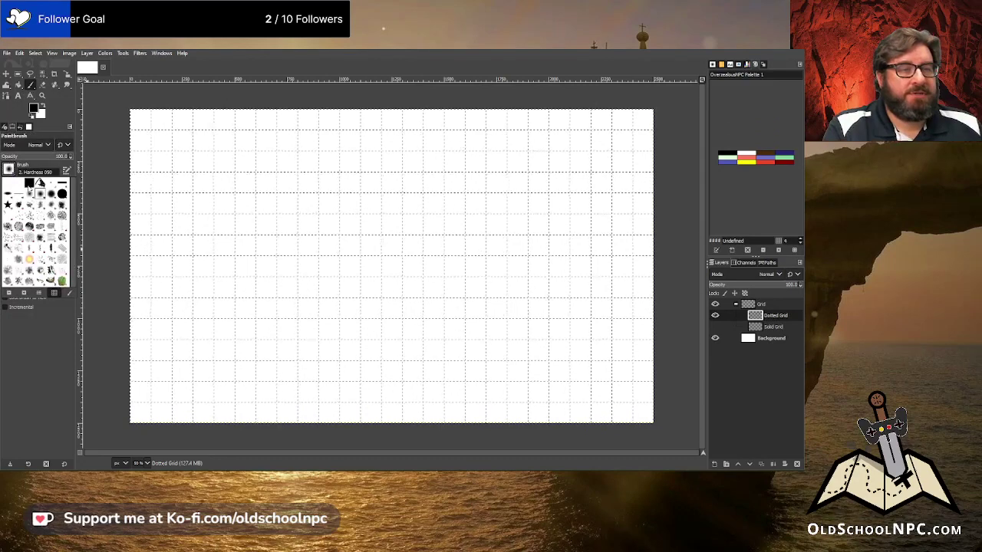
click(25, 186)
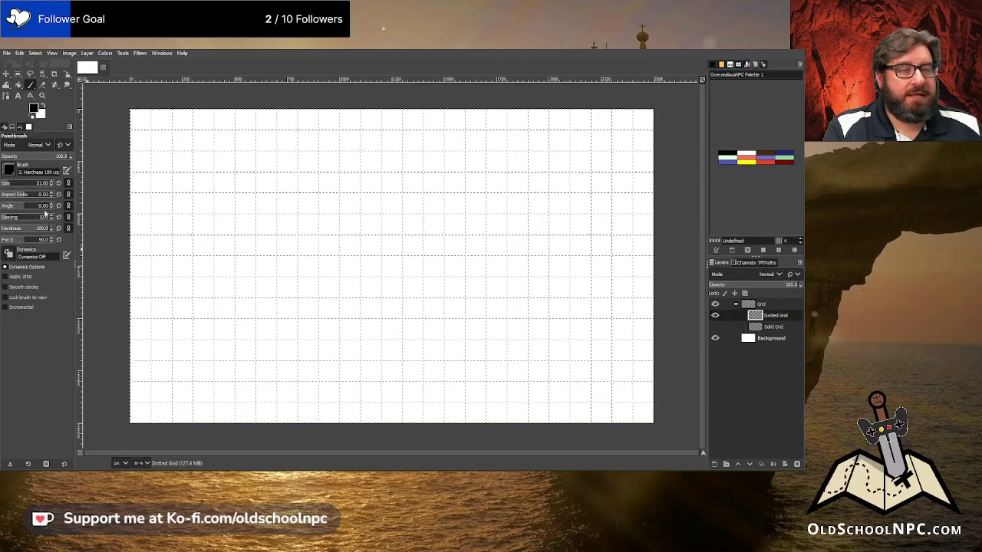
drag(45, 207, 49, 207)
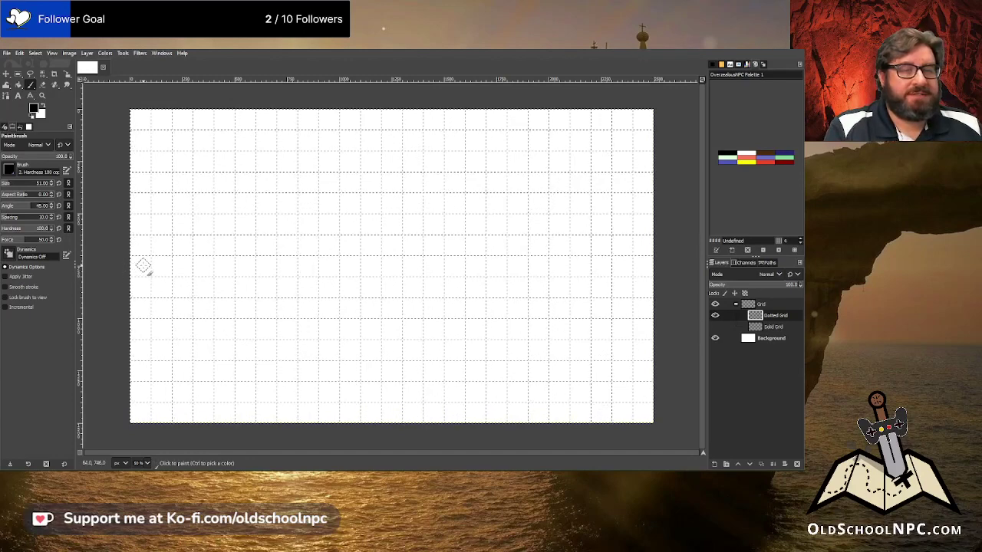
Set the paintbrush size to 3 and its spacing to 600
double_click(45, 183)
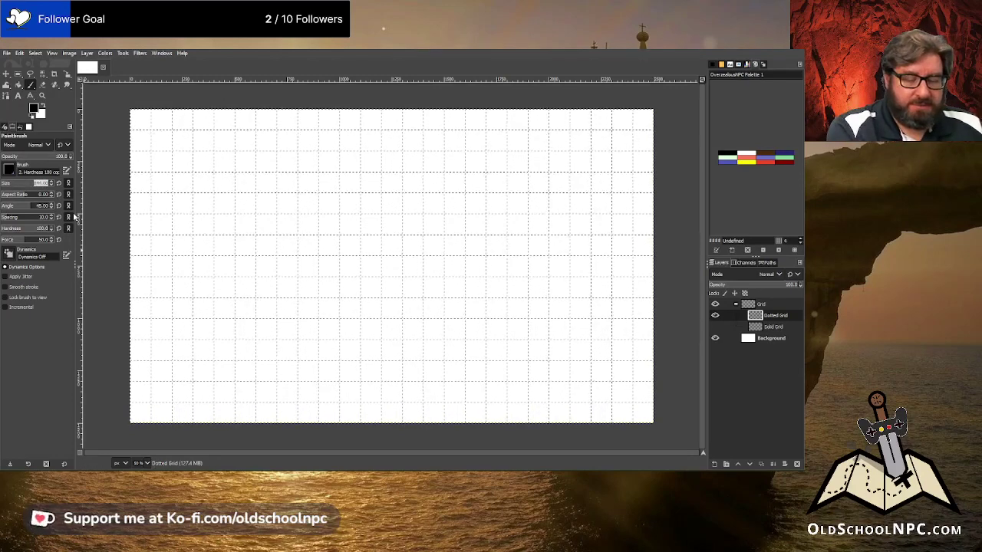
text(1)
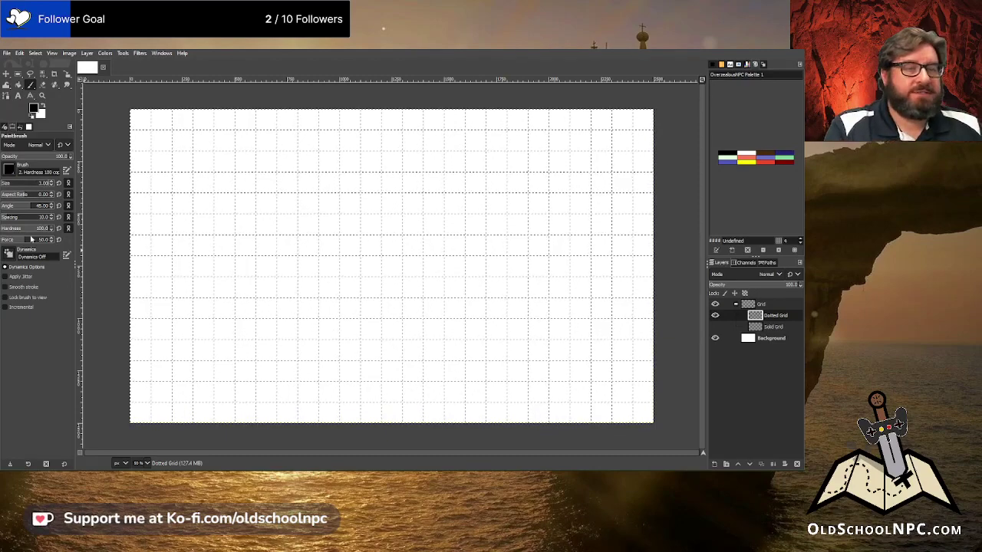
double_click(42, 218)
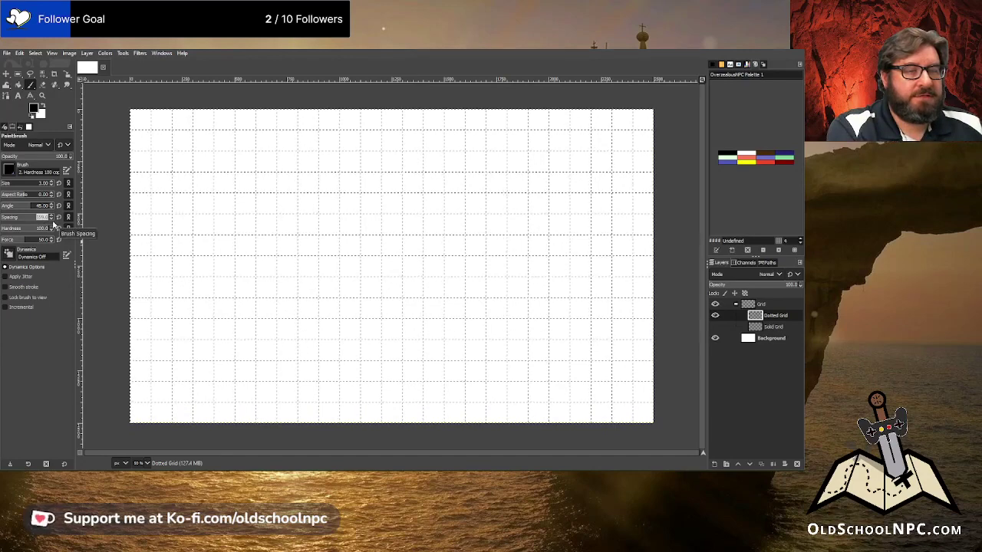
text(650)
key(Return)
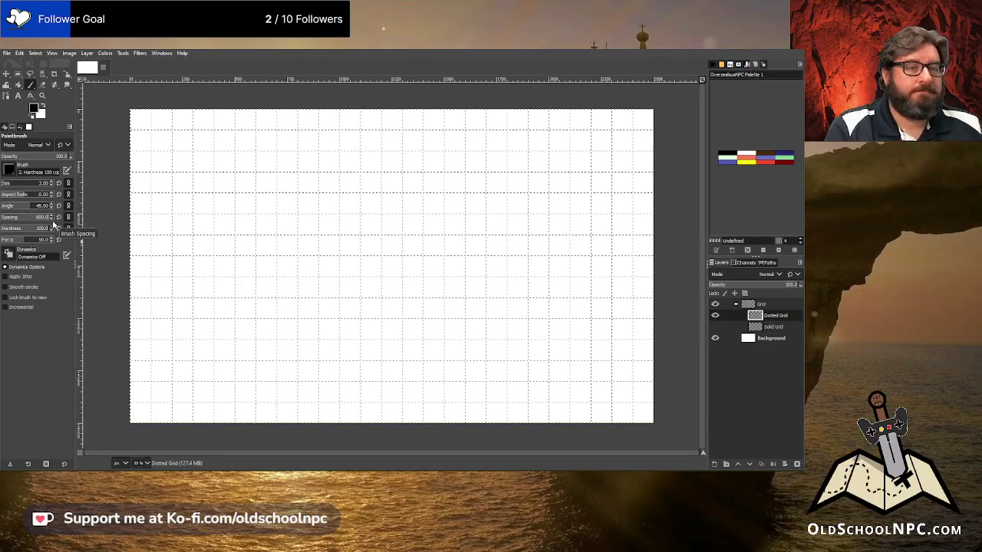
Enable brush jitter with an amount of 1.00 and stroke the grid line selection using the Paintbrush tool
click(29, 277)
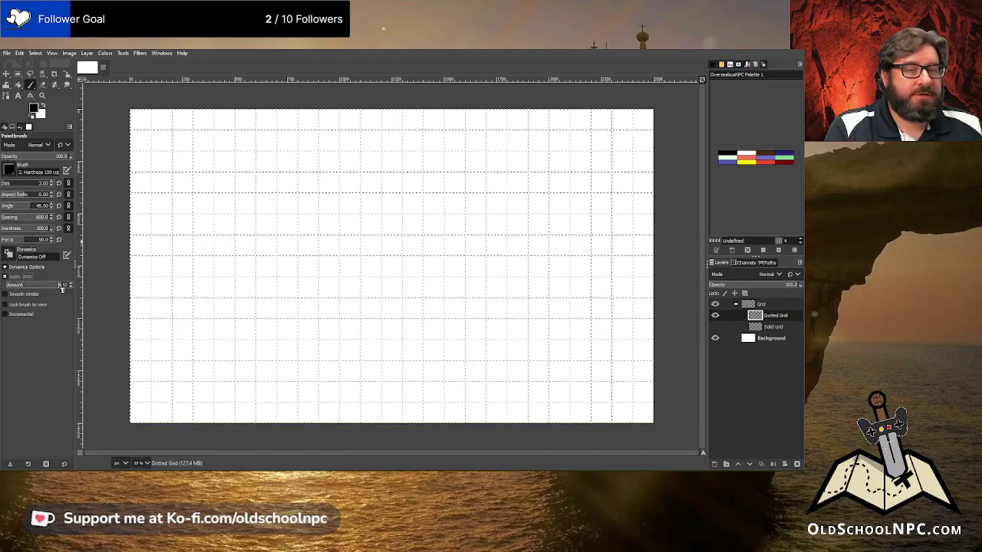
drag(62, 286, 71, 286)
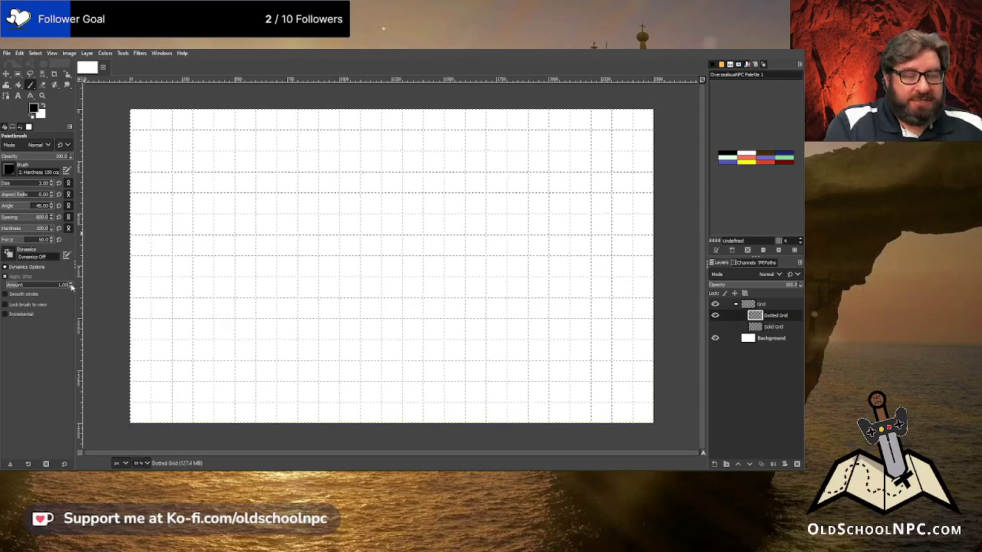
click(19, 53)
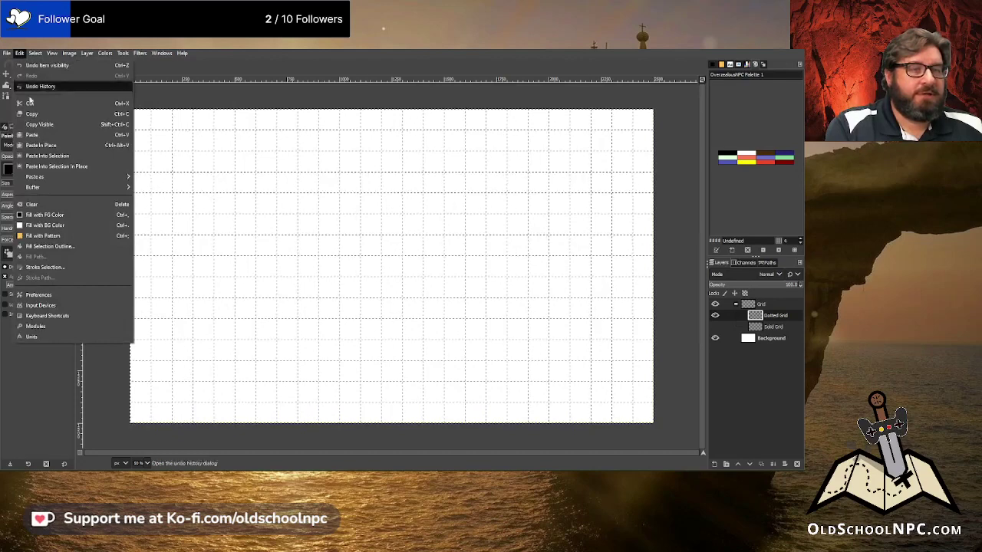
click(62, 268)
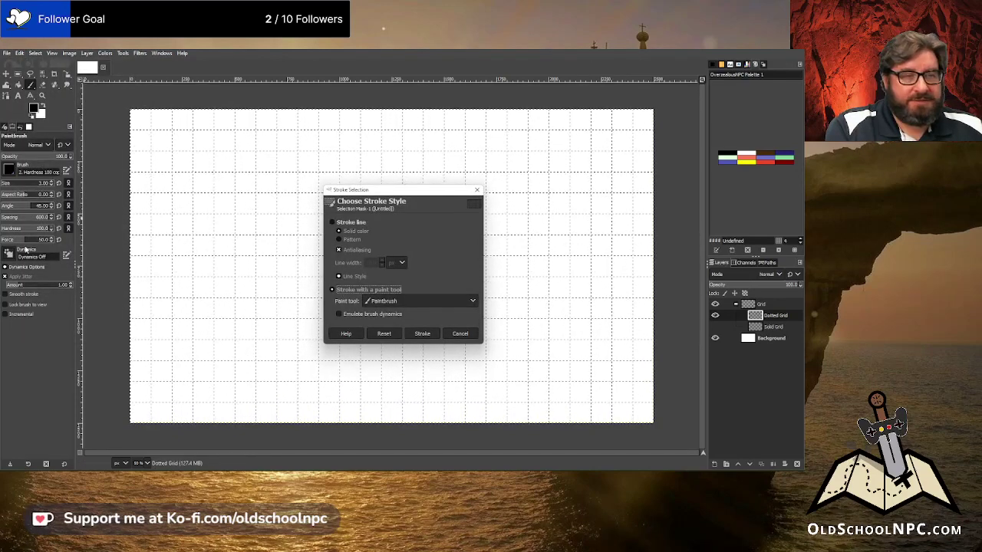
click(423, 334)
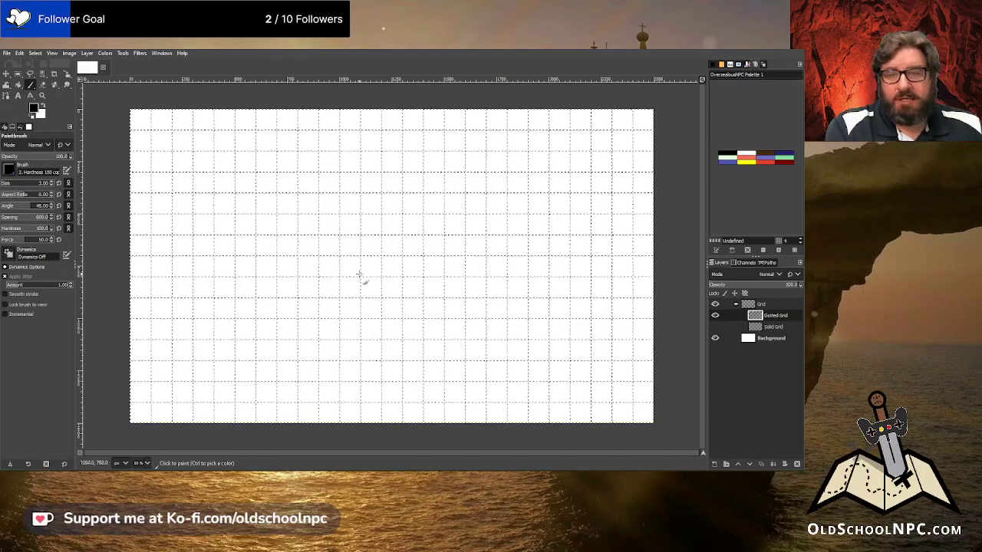
Check the stroked grid lines up close and clear the selection
scroll(315, 304, up, 5)
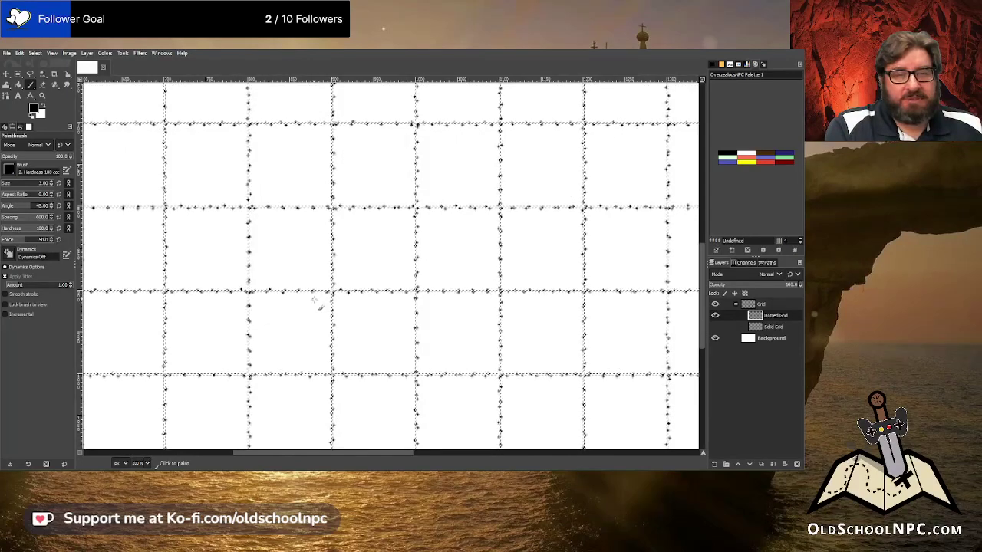
scroll(316, 303, up, 2)
scroll(317, 302, down, 6)
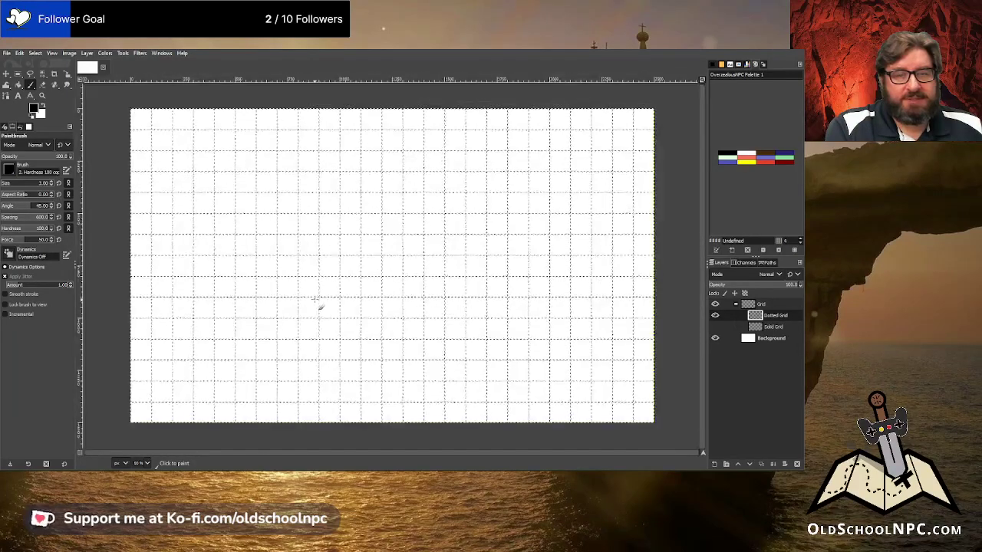
click(35, 54)
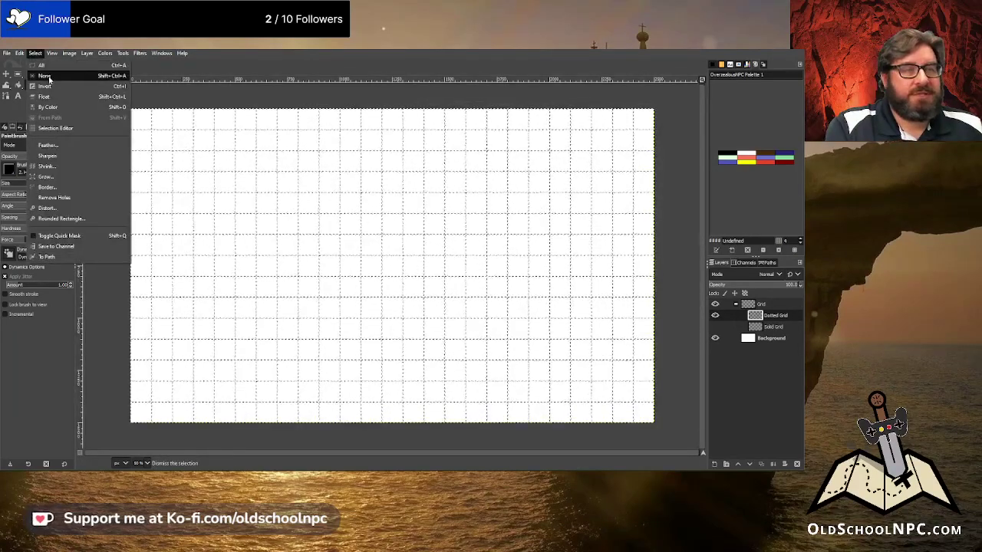
click(46, 77)
Examine the spacing and jitter of the dotted grid lines, both up close and across the whole map
scroll(386, 325, up, 1)
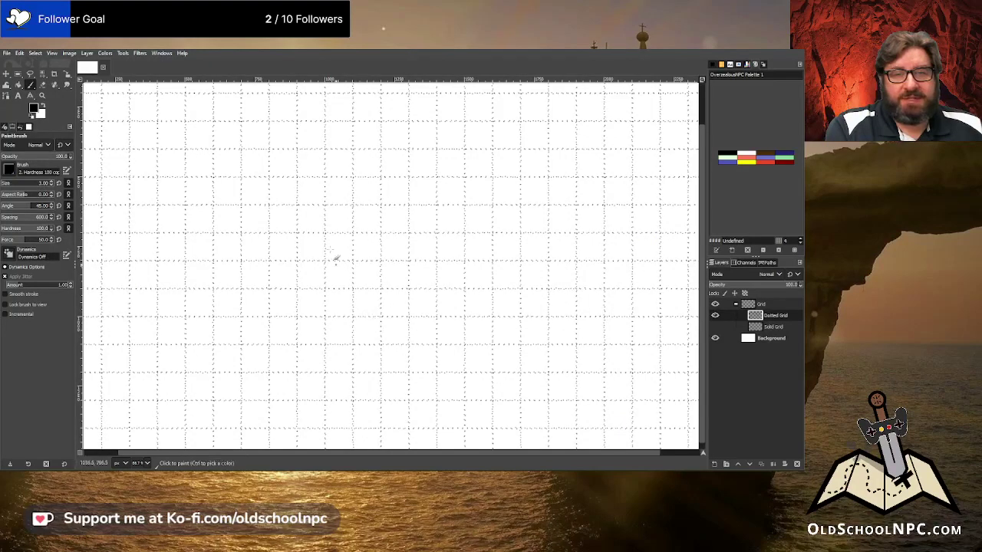
scroll(298, 311, down, 1)
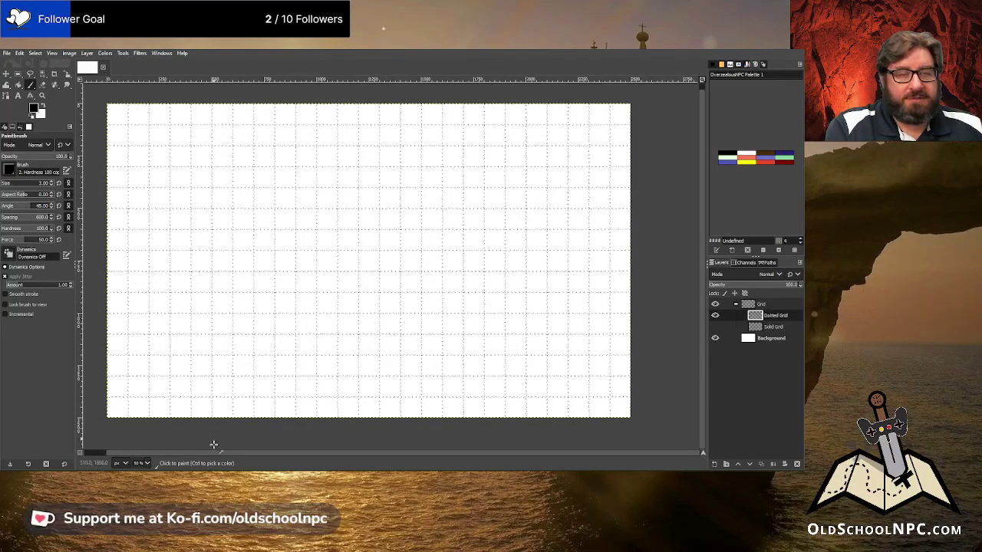
scroll(218, 449, left, 1)
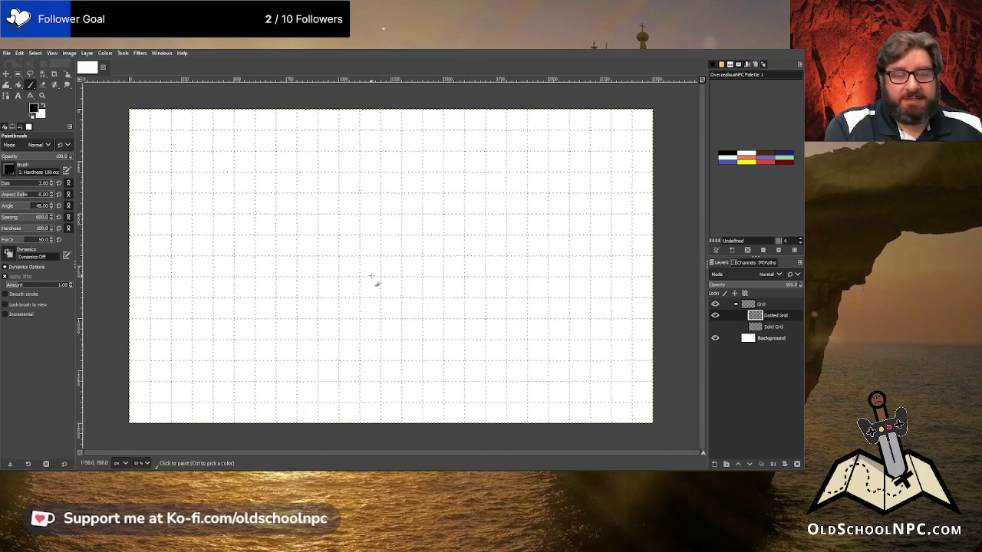
key(1)
key(2)
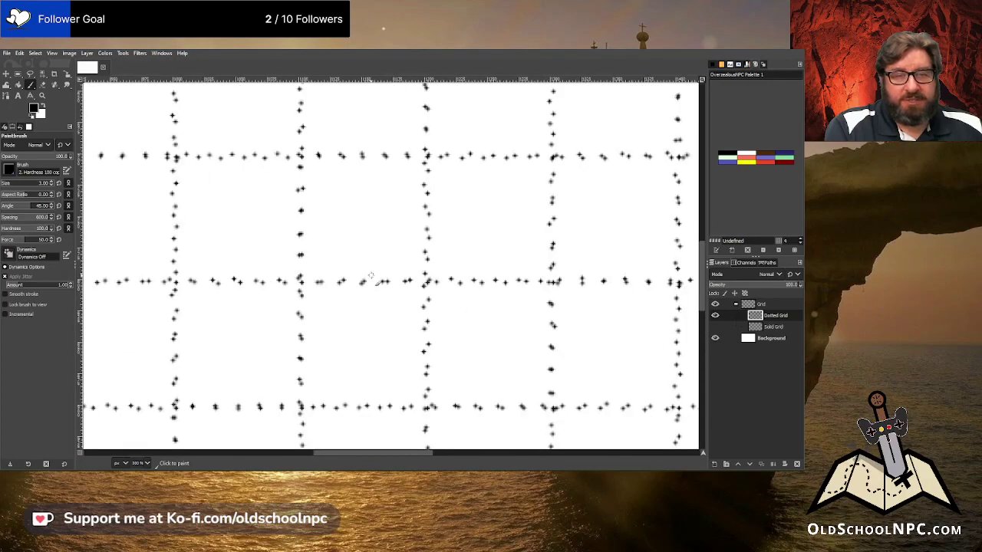
key(plus)
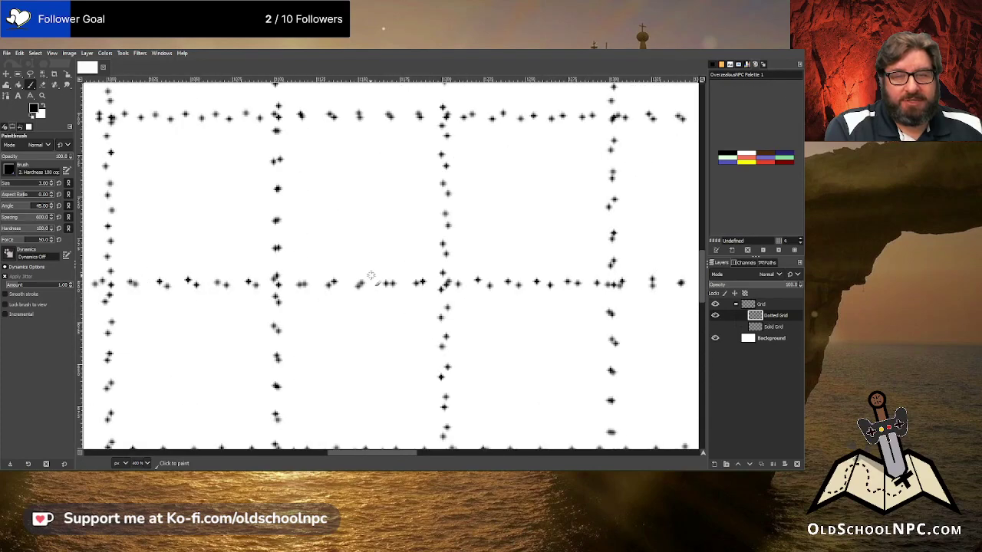
key(1)
key(shift+ctrl+j)
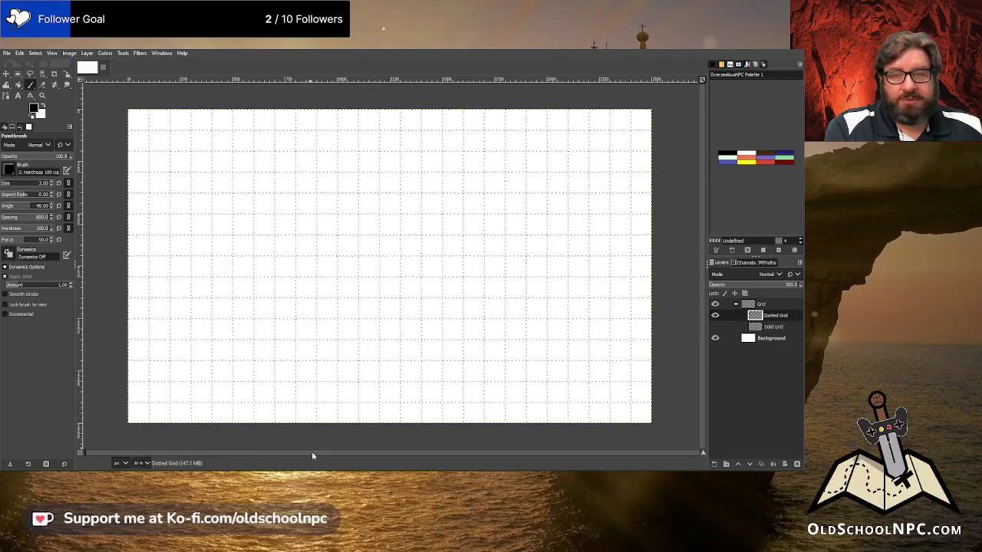
Add two new layers above Background and move the collapsed Grid group directly beneath them
click(736, 305)
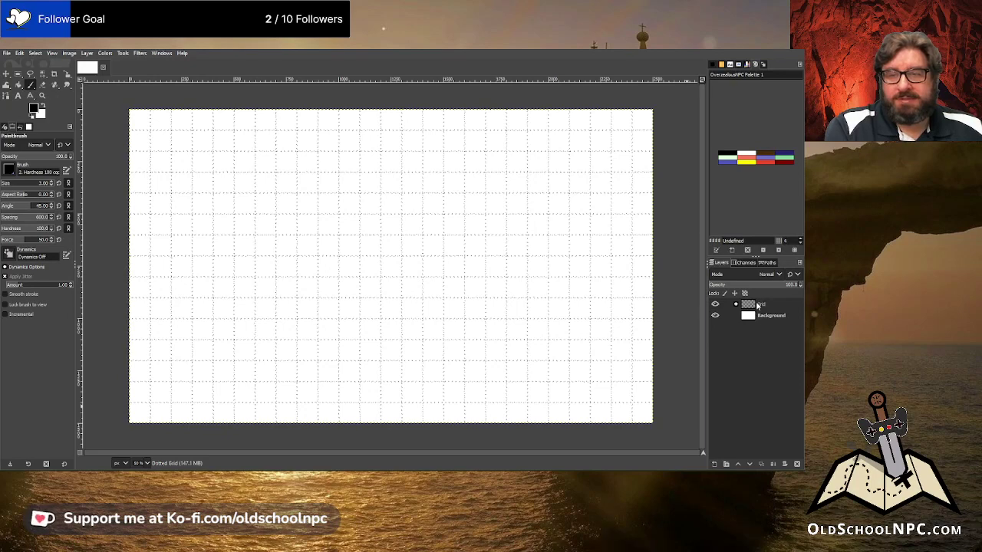
click(758, 317)
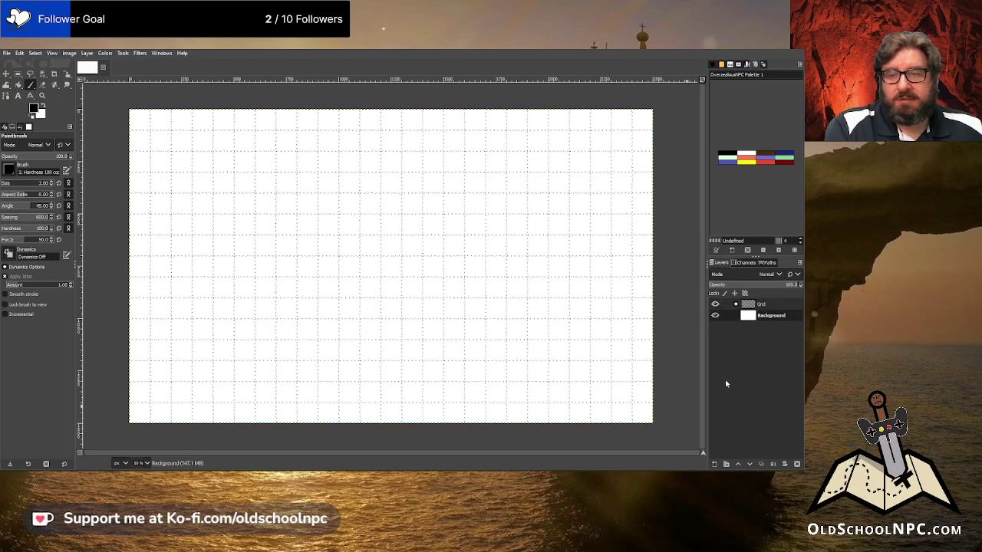
shift+click(713, 465)
shift+click(713, 464)
click(760, 306)
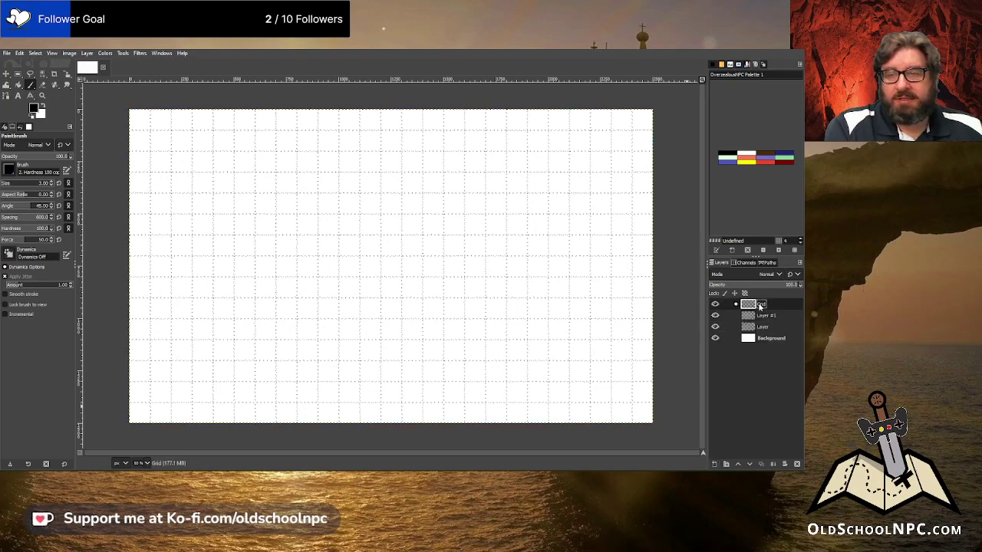
drag(760, 305, 759, 335)
Rename the new layer directly above the Grid group as Wall
click(765, 317)
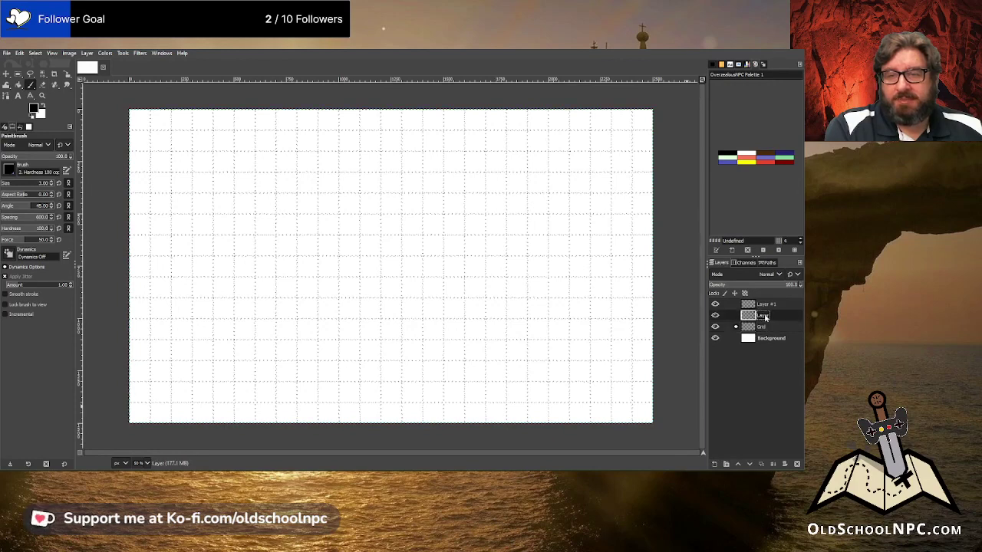
double_click(765, 316)
text(Wal)
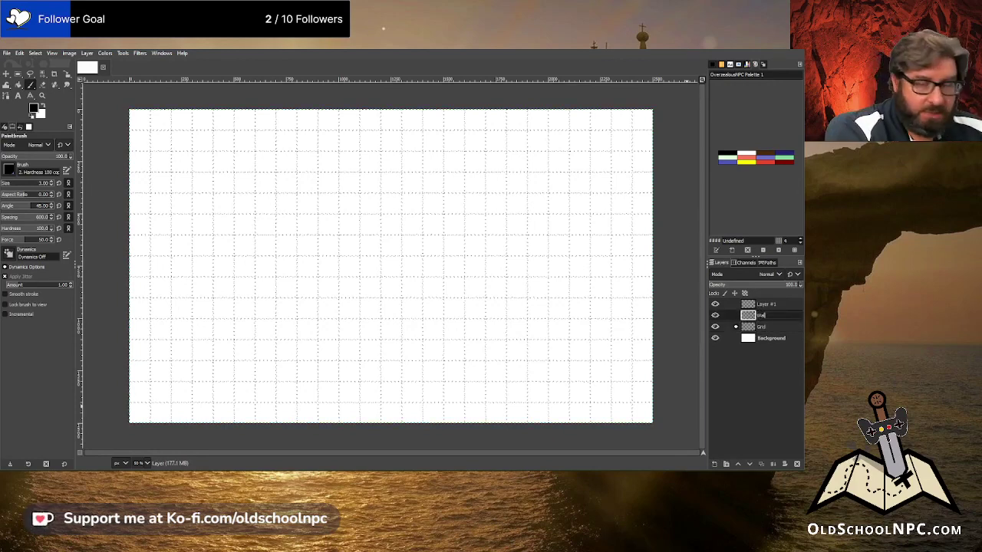
text(l)
key(Return)
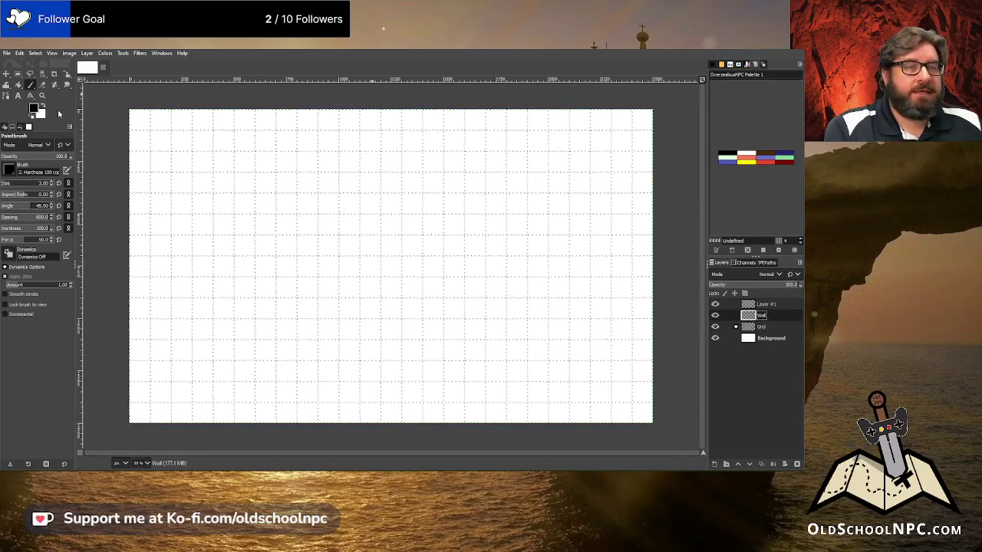
Switch the Paintbrush to the round 2. Hardness 100 brush and set its size to 15
click(14, 170)
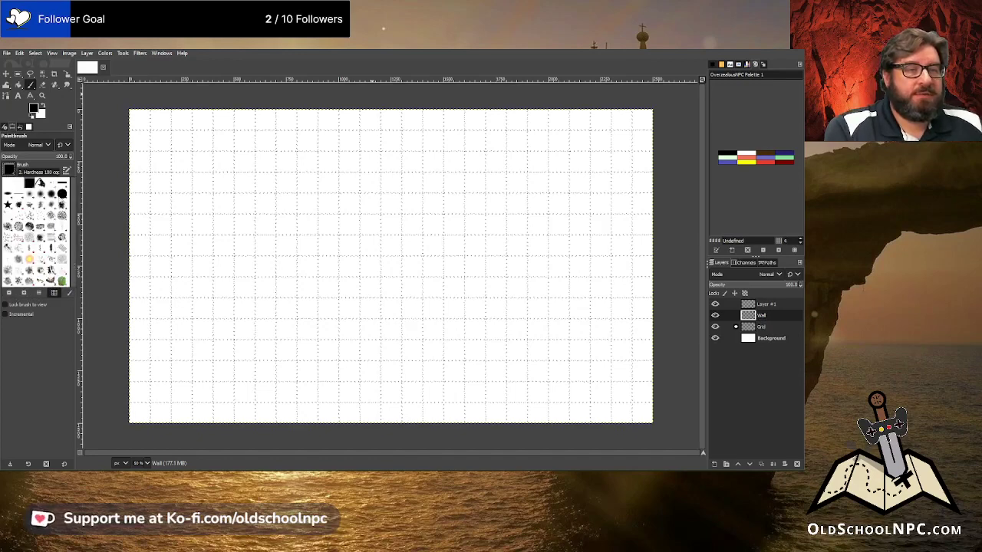
click(62, 200)
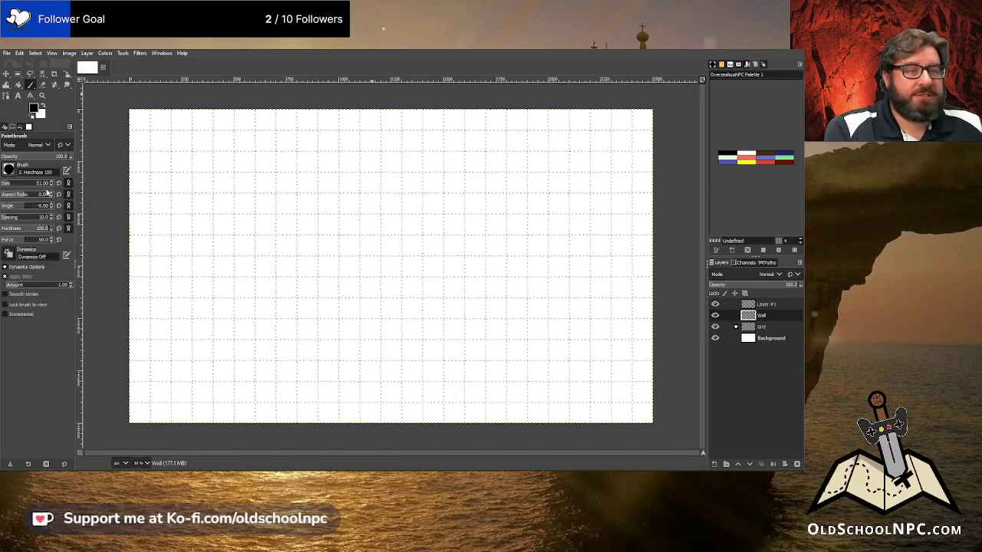
double_click(44, 183)
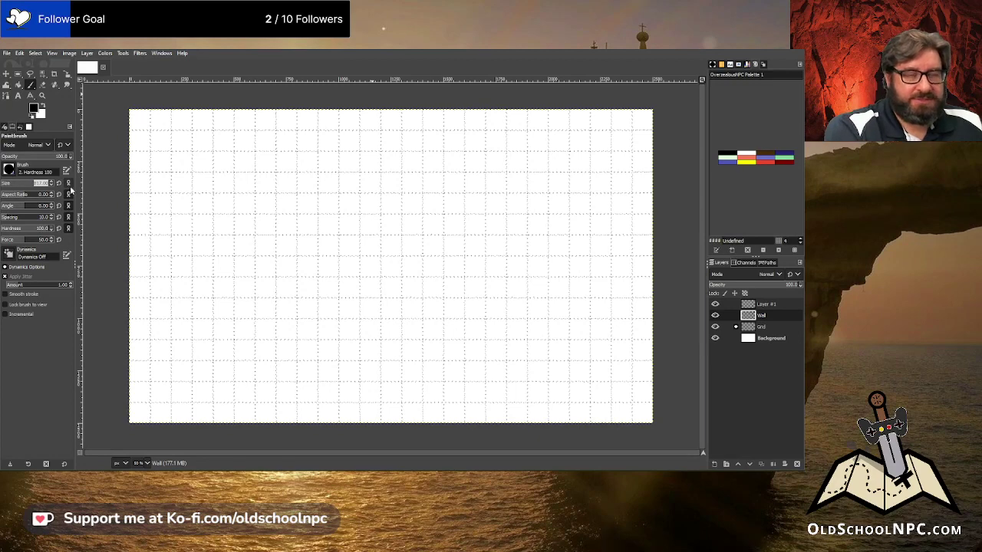
text(15)
key(Return)
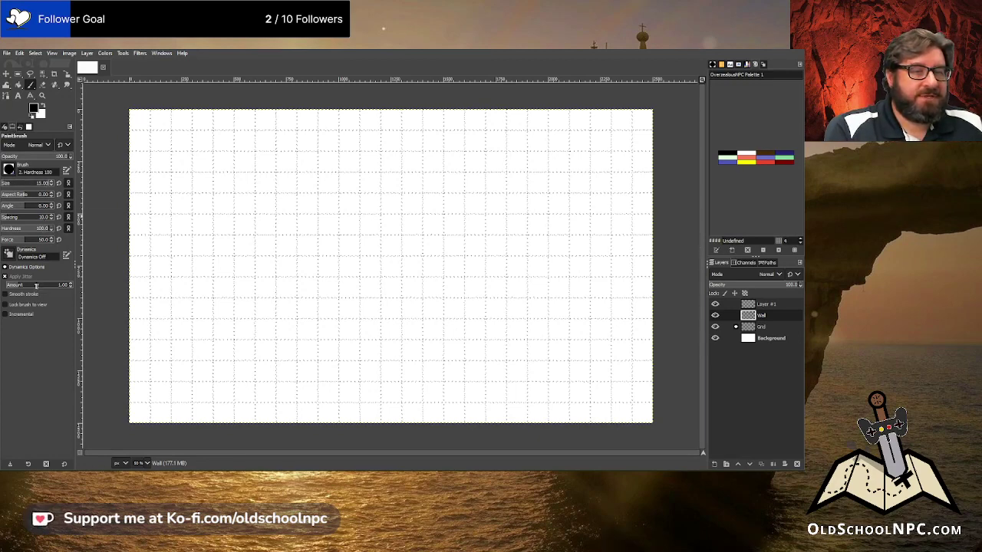
Set the paintbrush jitter amount to 0.5
click(63, 286)
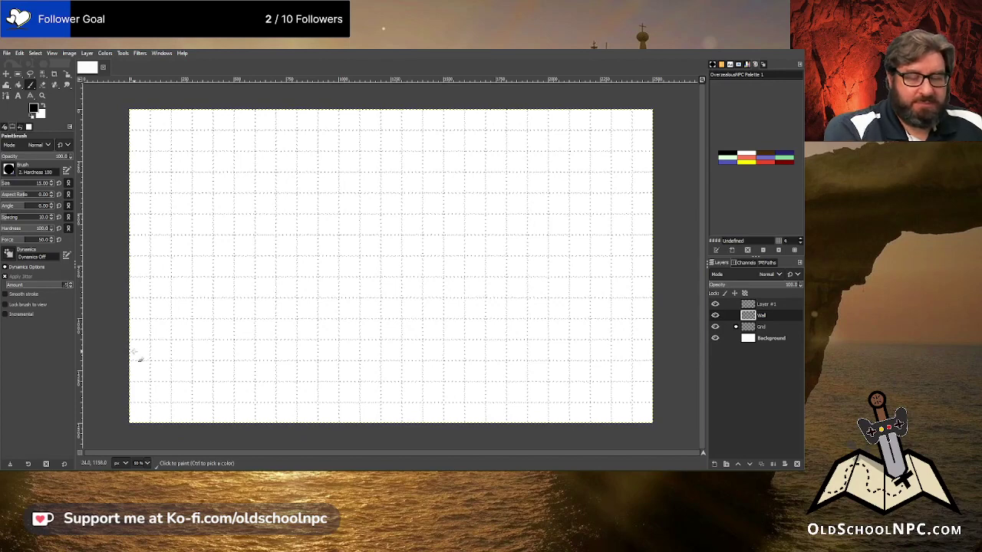
text(.5)
key(Return)
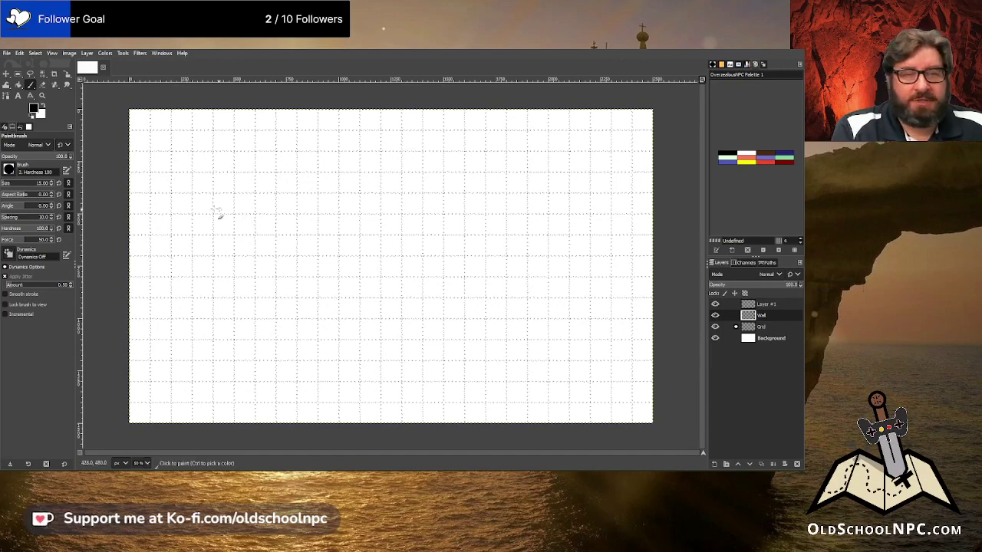
Paint three diagonal test strokes on the Wall layer, comparing jitter at 0.50, jitter off, and jitter at 2.00
drag(198, 205, 434, 293)
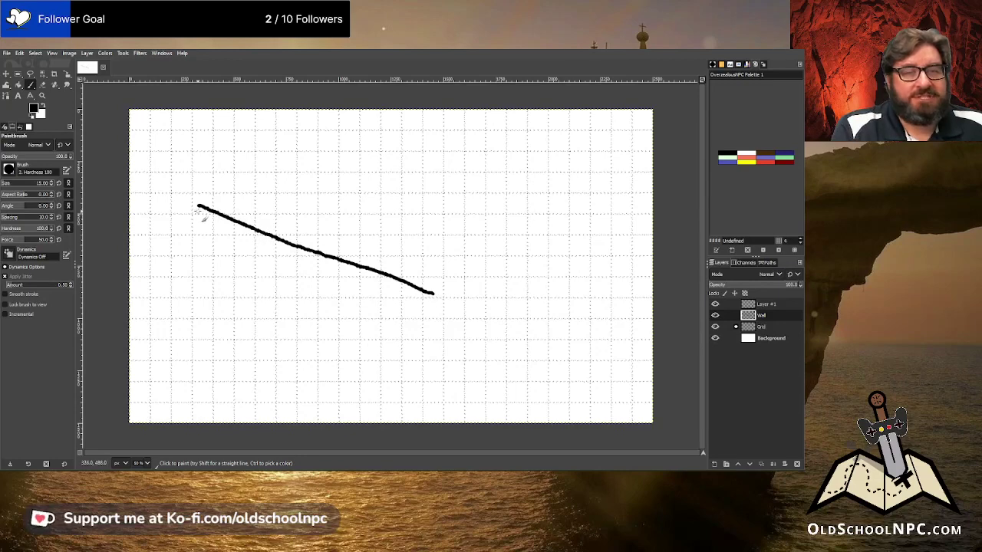
click(17, 276)
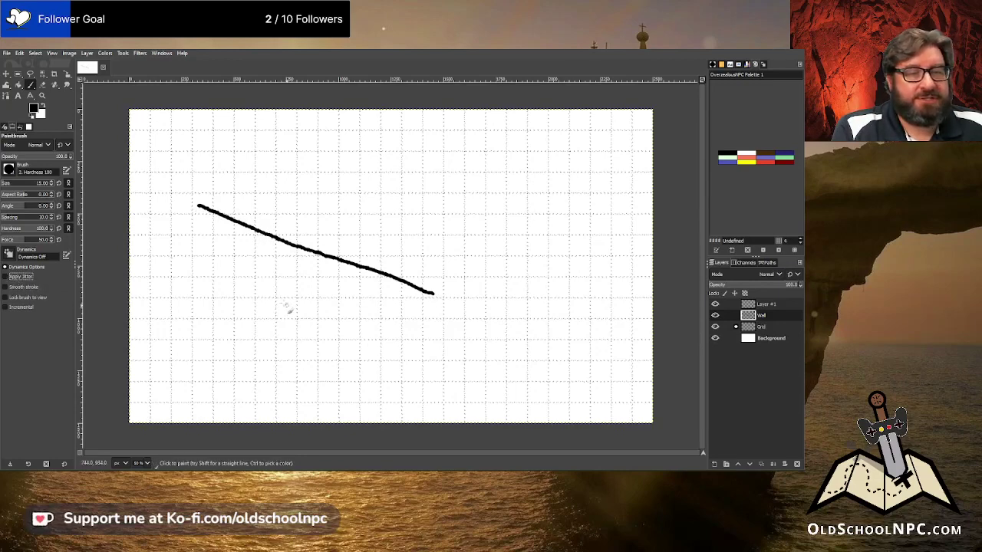
drag(216, 185, 456, 259)
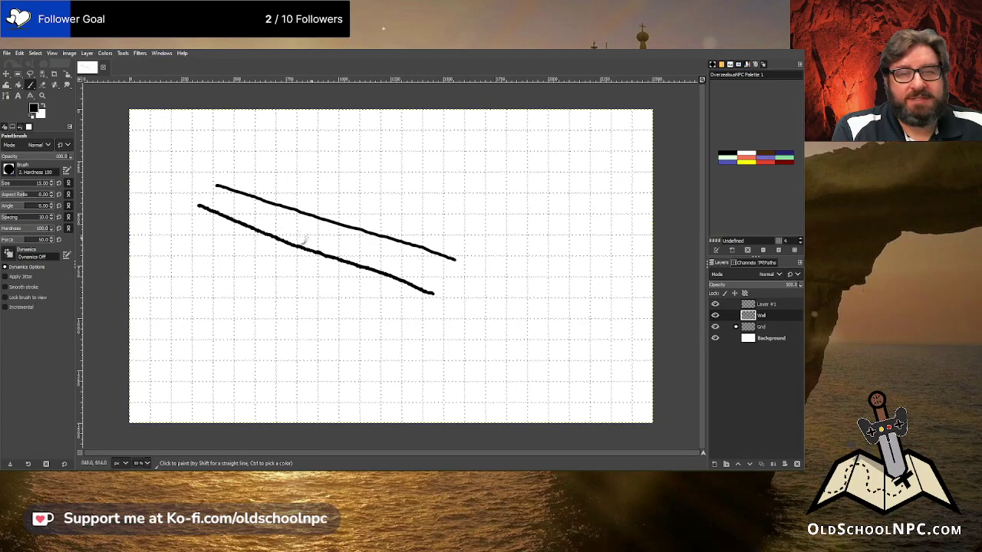
click(16, 276)
click(54, 287)
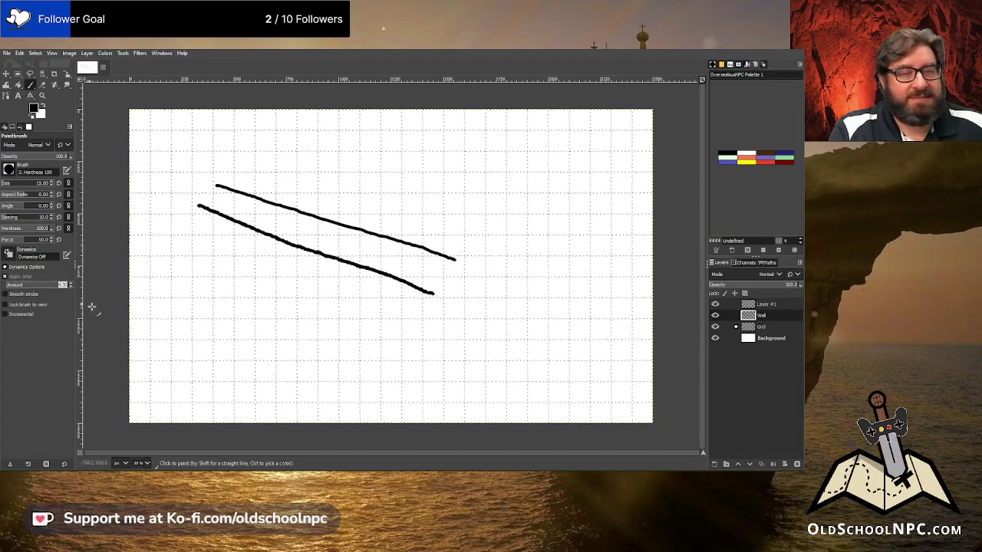
key(Return)
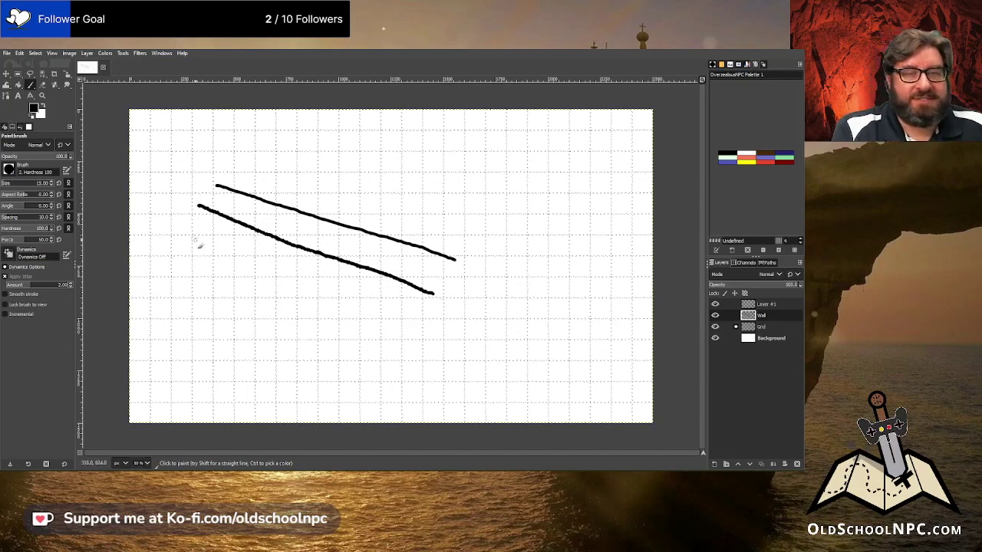
drag(192, 236, 430, 340)
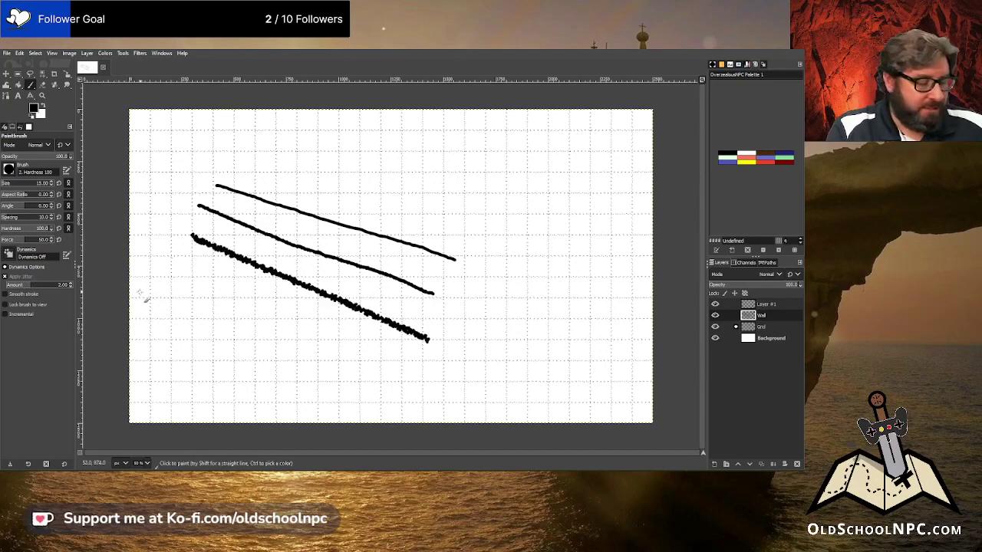
Undo the three test strokes on the Wall layer
key(ctrl+z)
key(ctrl+z)
key(ctrl+z)
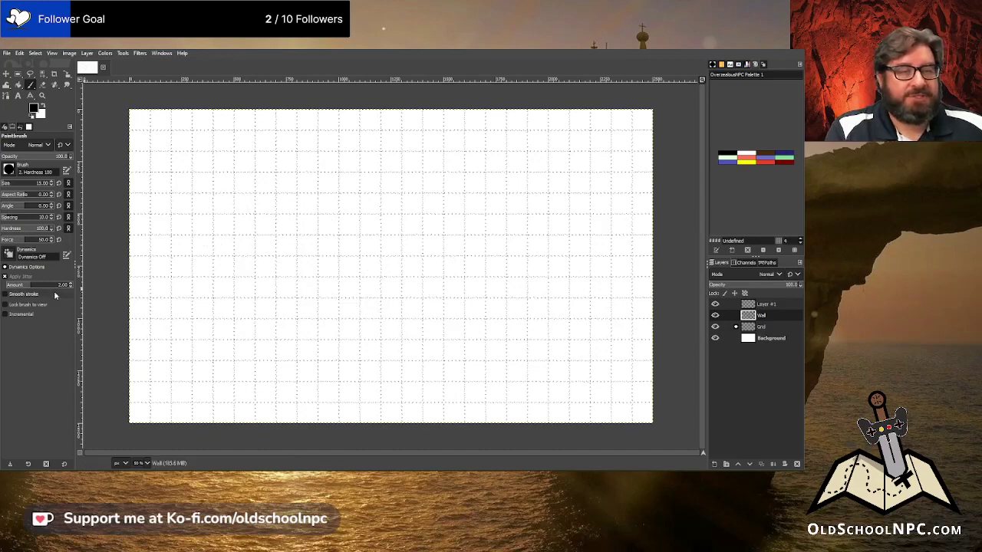
Set the jitter amount to 0.5 and paint a diagonal stroke about seven grid squares wide on the Wall layer
click(64, 288)
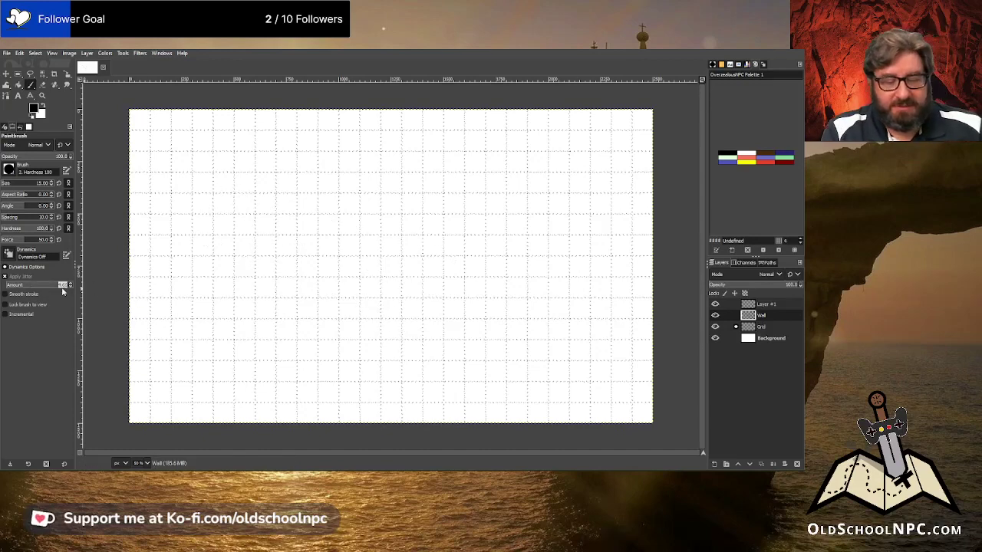
text(0.5)
key(Return)
shift+click(347, 250)
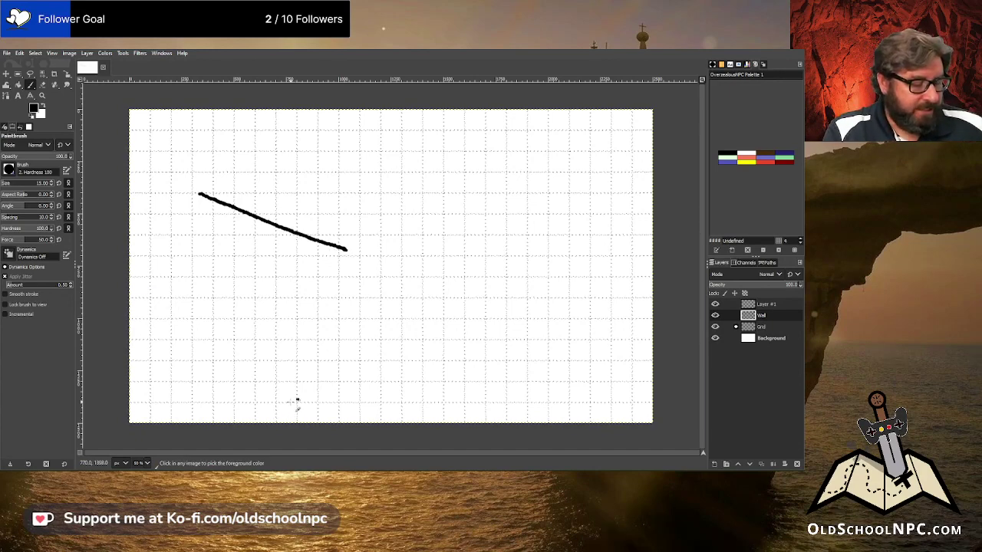
Undo the diagonal test stroke on the Wall layer
key(ctrl+z)
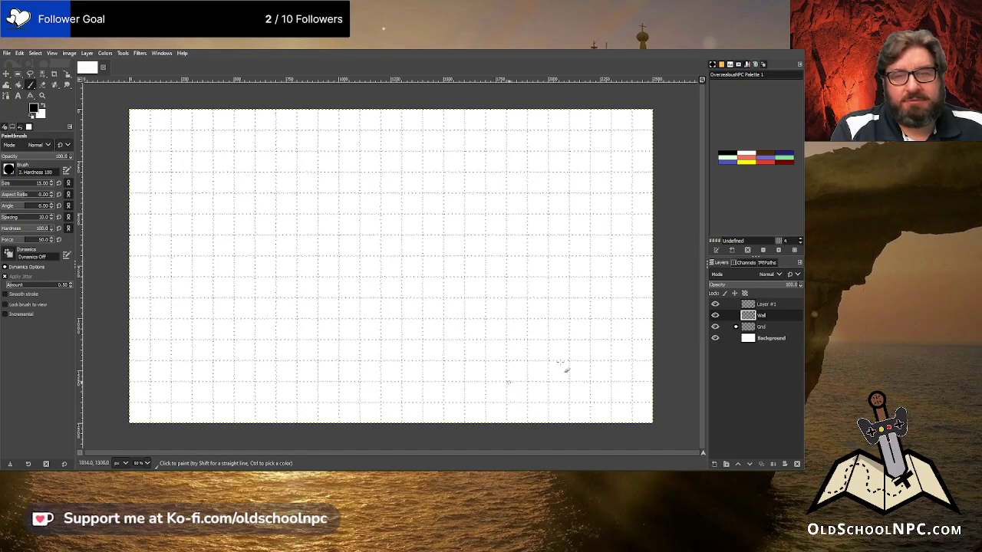
Paint a rough smooth-lined cave outline on Layer #1, with a central oval, a small upper oval and side strokes near the entrance
click(777, 305)
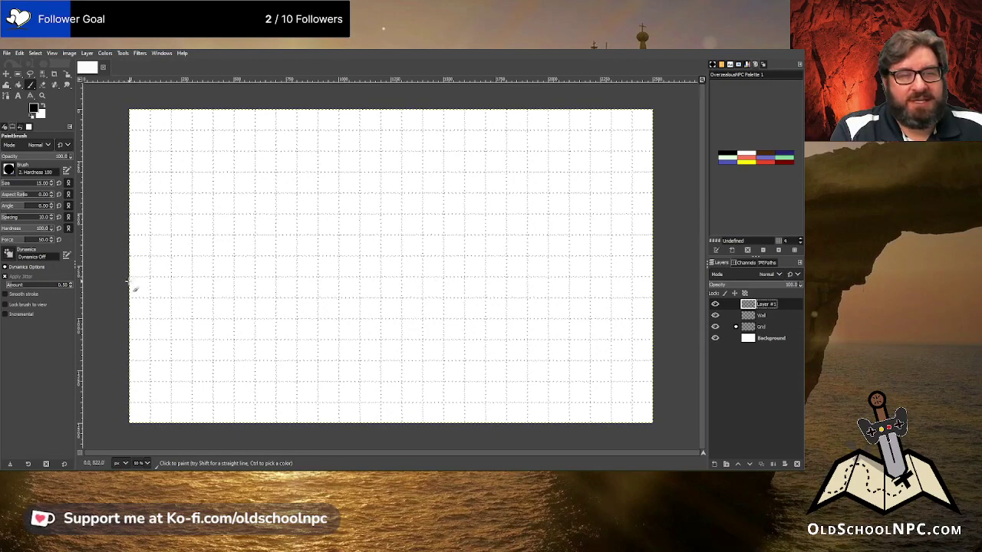
mouse_move(134, 261)
mouse_down()
mouse_move(278, 178)
mouse_move(384, 153)
mouse_move(456, 161)
mouse_move(543, 201)
mouse_move(591, 254)
mouse_move(611, 322)
mouse_move(595, 372)
mouse_move(516, 404)
mouse_move(472, 407)
mouse_move(417, 399)
mouse_move(385, 373)
mouse_up()
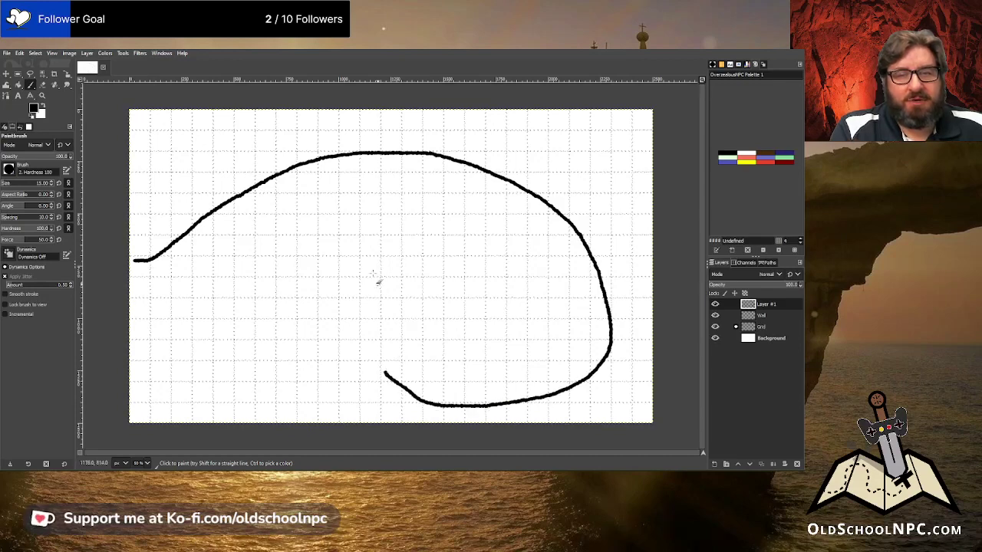
mouse_move(393, 260)
mouse_down()
mouse_move(347, 295)
mouse_move(402, 314)
mouse_move(444, 299)
mouse_move(442, 279)
mouse_move(395, 262)
mouse_up()
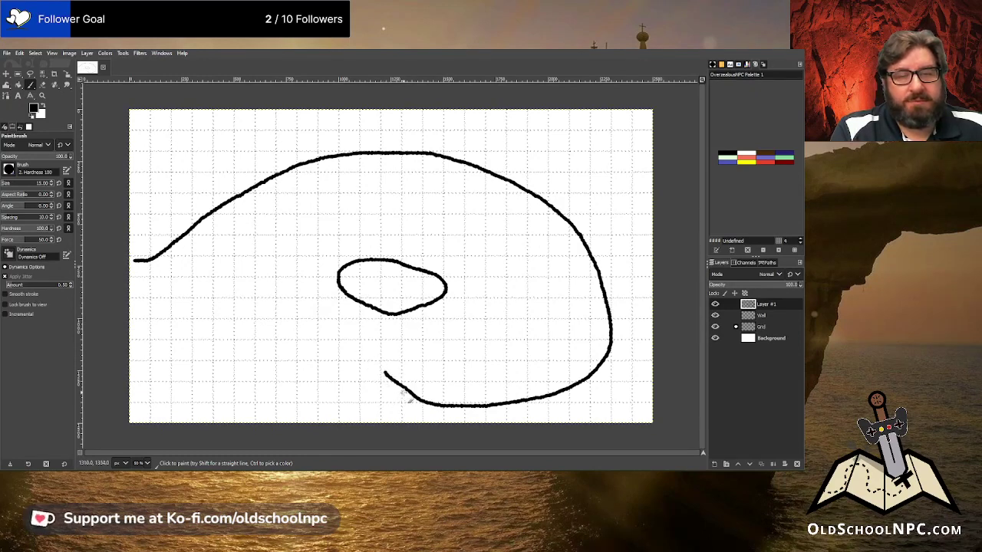
mouse_move(405, 393)
mouse_down()
mouse_move(315, 389)
mouse_move(216, 353)
mouse_move(130, 355)
mouse_up()
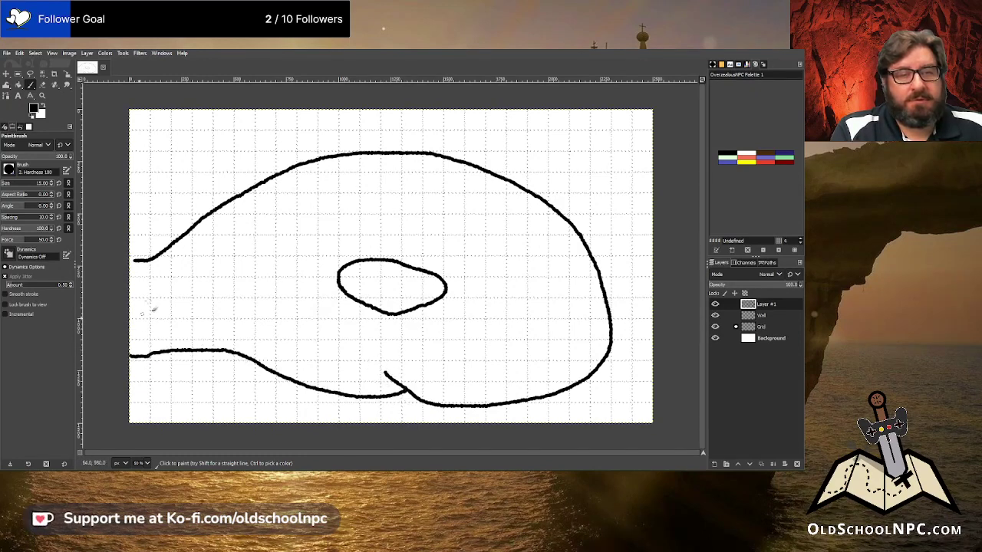
mouse_move(170, 251)
mouse_down()
mouse_move(145, 201)
mouse_move(129, 204)
mouse_up()
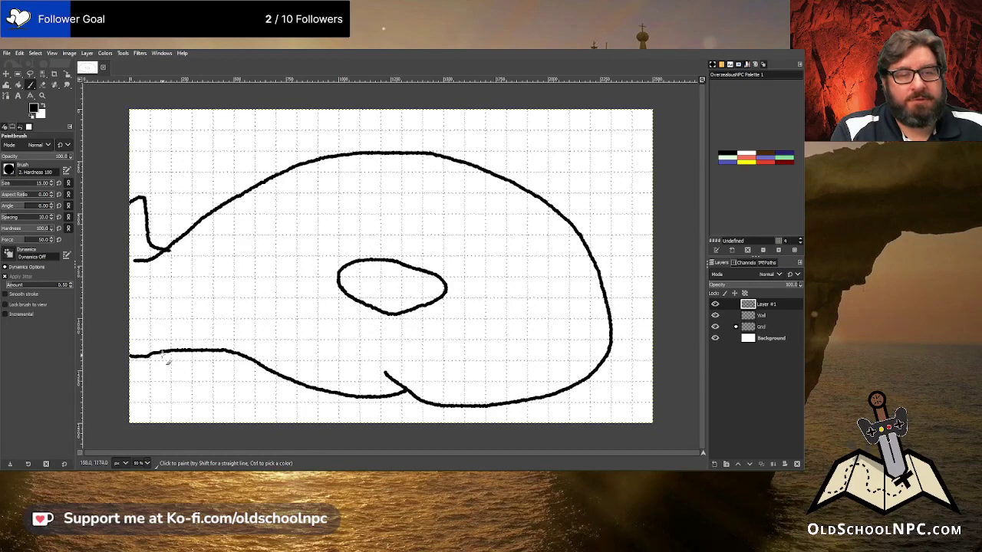
mouse_move(237, 361)
mouse_down()
mouse_move(220, 380)
mouse_move(182, 373)
mouse_move(173, 340)
mouse_up()
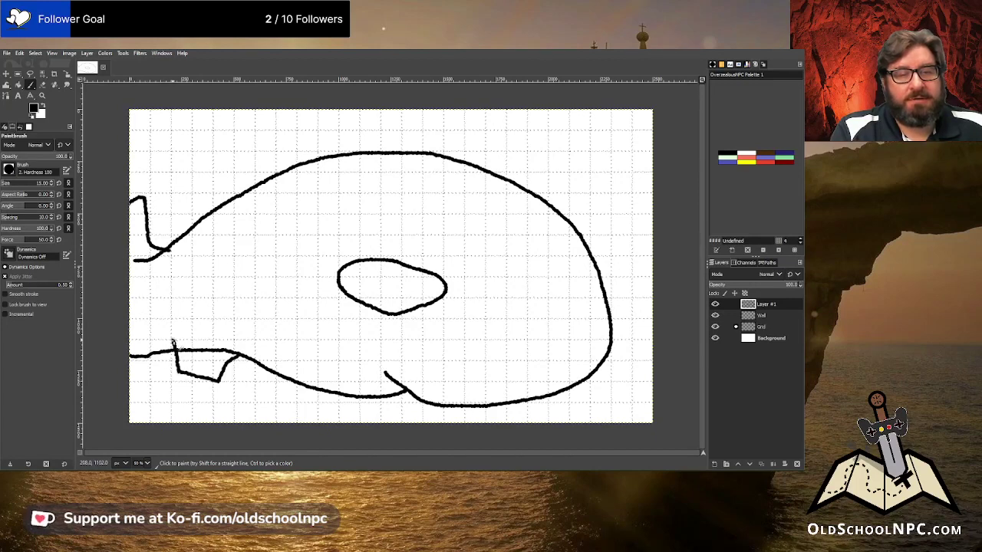
mouse_move(448, 197)
mouse_down()
mouse_move(420, 196)
mouse_move(459, 201)
mouse_up()
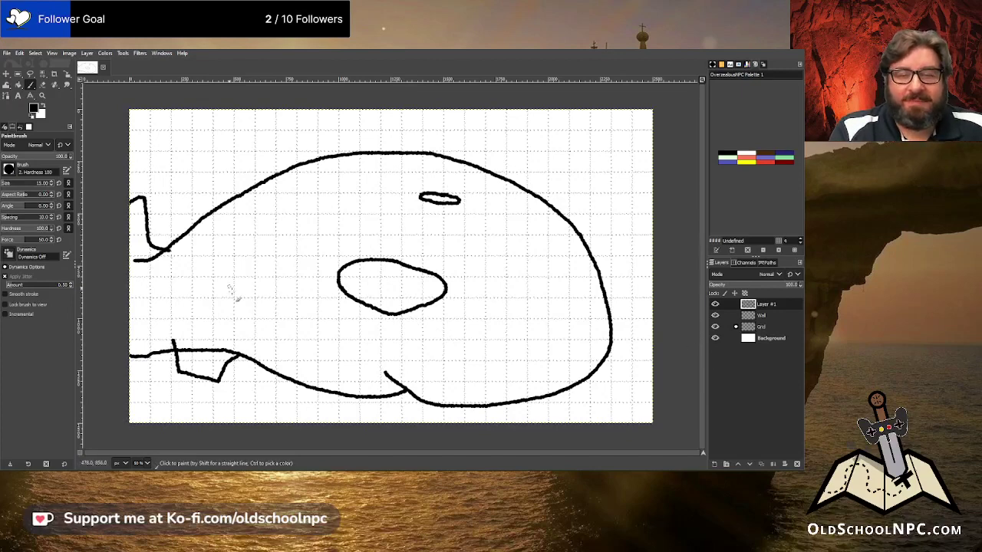
Undo the latest sketch strokes and clear the remaining cave sketch from Layer #1
key(ctrl+z)
key(ctrl+z)
key(ctrl+z)
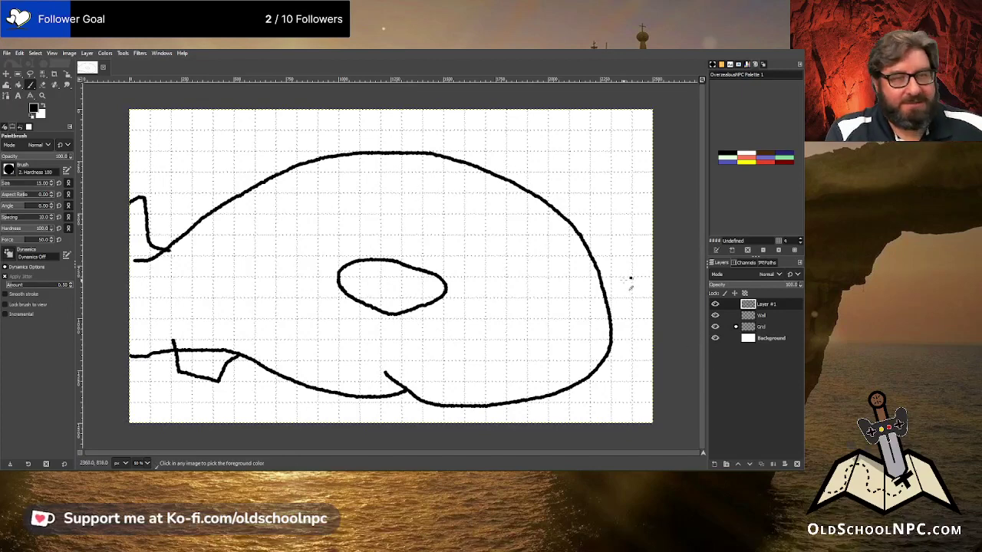
key(ctrl+z)
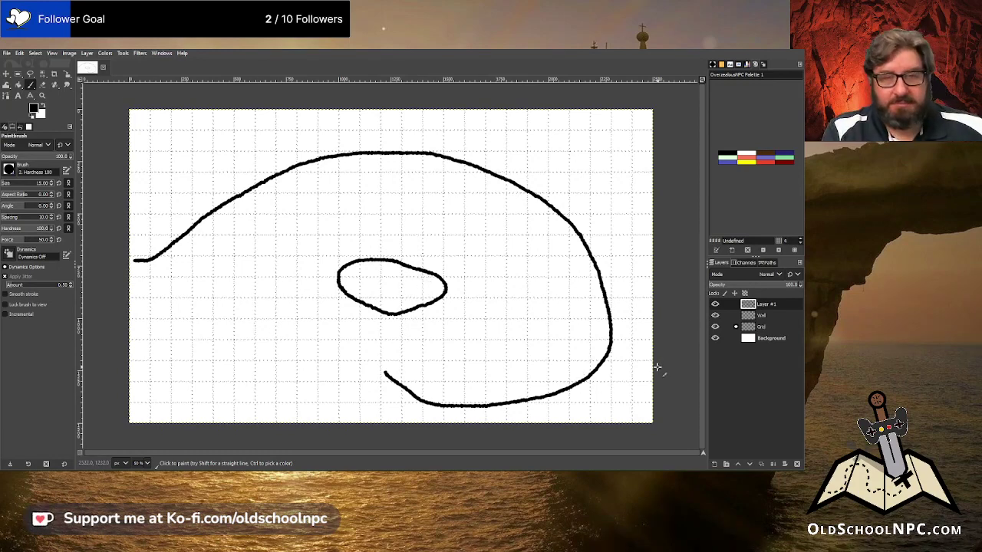
key(Delete)
On the Wall layer, paint a jagged outer cave wall from the map's left edge and a winding inner wall that meets its lower side
click(756, 317)
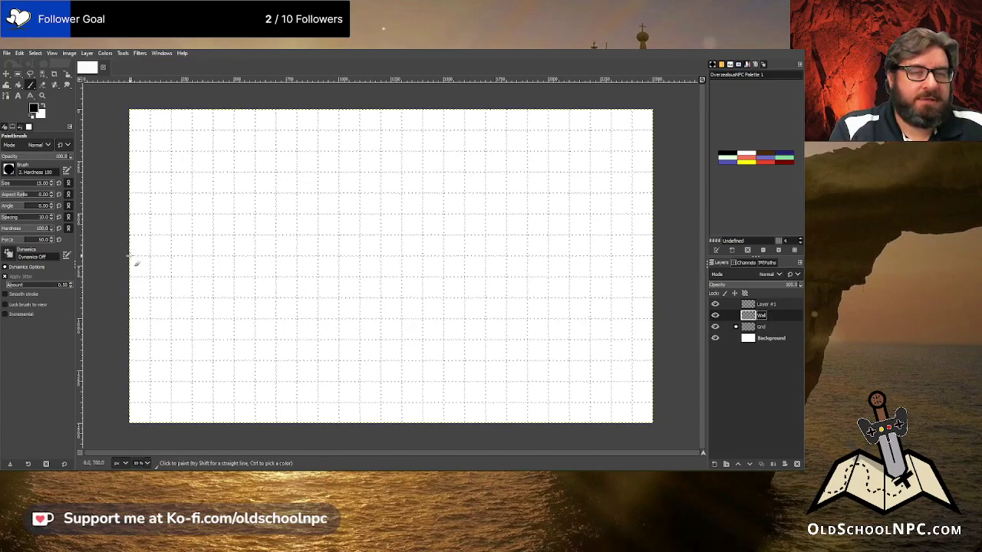
mouse_move(128, 255)
mouse_down()
mouse_move(167, 253)
mouse_move(168, 237)
mouse_move(231, 184)
mouse_move(338, 157)
mouse_move(414, 173)
mouse_move(451, 208)
mouse_move(560, 264)
mouse_up()
mouse_move(566, 266)
mouse_down()
mouse_move(596, 368)
mouse_move(559, 409)
mouse_move(506, 416)
mouse_move(290, 399)
mouse_move(238, 350)
mouse_move(232, 305)
mouse_move(243, 265)
mouse_up()
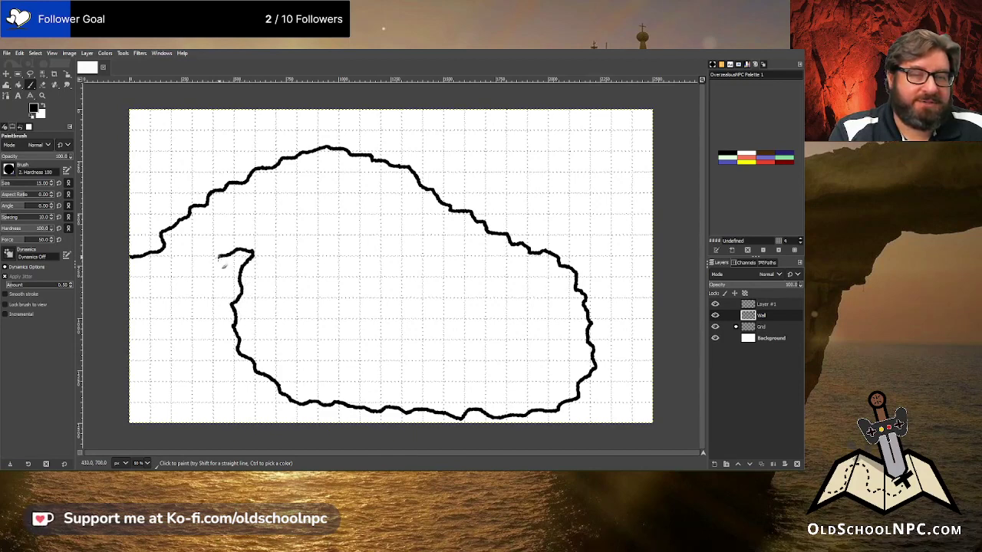
mouse_move(220, 258)
mouse_down()
mouse_move(195, 286)
mouse_move(148, 310)
mouse_move(121, 306)
mouse_up()
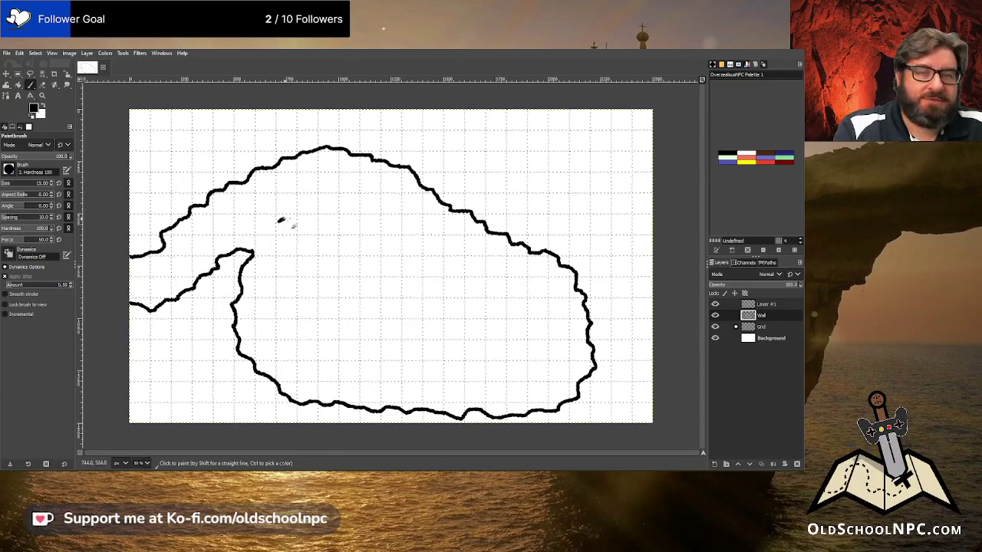
mouse_move(281, 221)
mouse_down()
mouse_move(308, 205)
mouse_move(364, 209)
mouse_move(412, 241)
mouse_up()
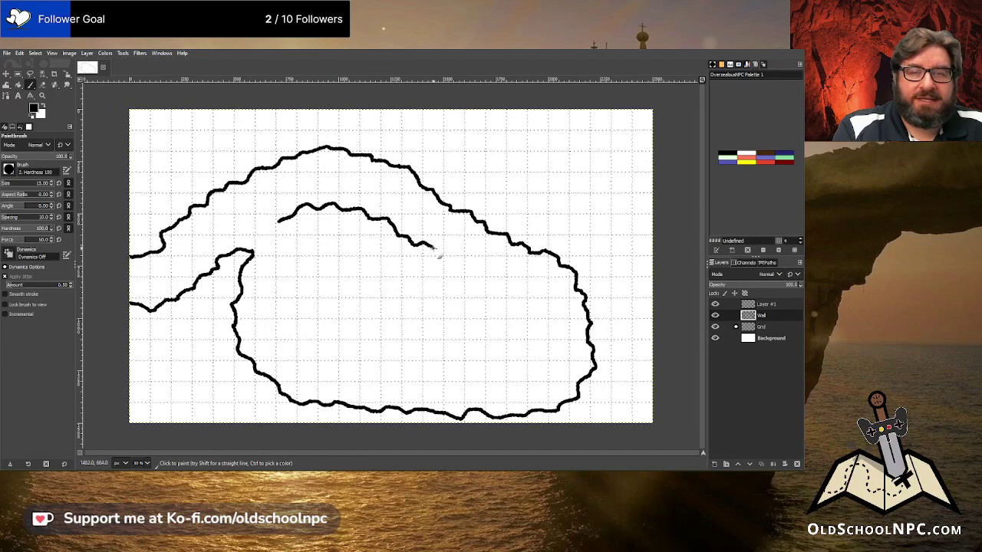
mouse_move(455, 264)
mouse_down()
mouse_move(543, 313)
mouse_move(548, 344)
mouse_move(495, 384)
mouse_move(393, 382)
mouse_move(347, 357)
mouse_move(340, 332)
mouse_move(394, 335)
mouse_move(420, 321)
mouse_move(390, 293)
mouse_move(306, 276)
mouse_move(292, 309)
mouse_move(300, 339)
mouse_move(292, 397)
mouse_up()
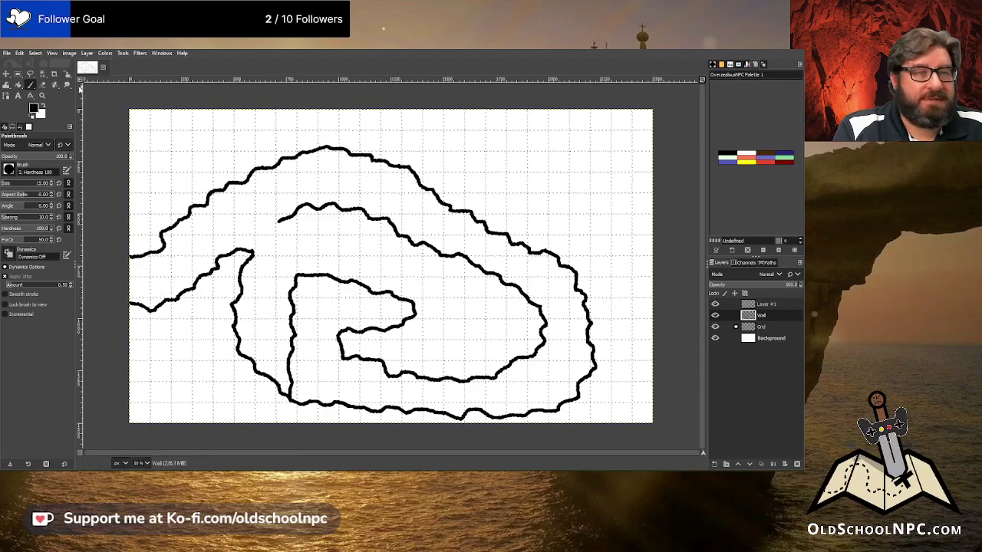
Erase both ends of the curved wall segment west of the inner wall, delete the segment with a free selection, and clear the selection
click(42, 84)
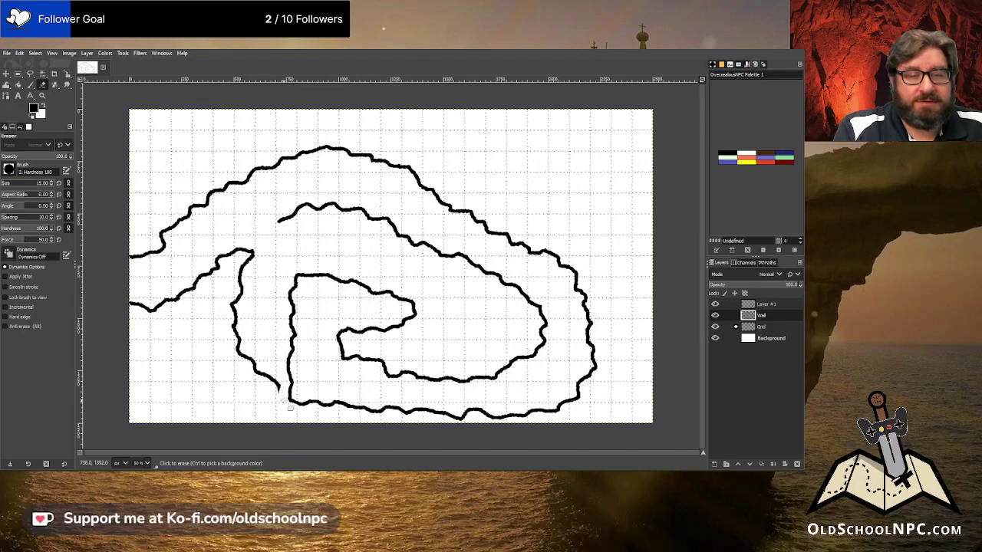
click(274, 380)
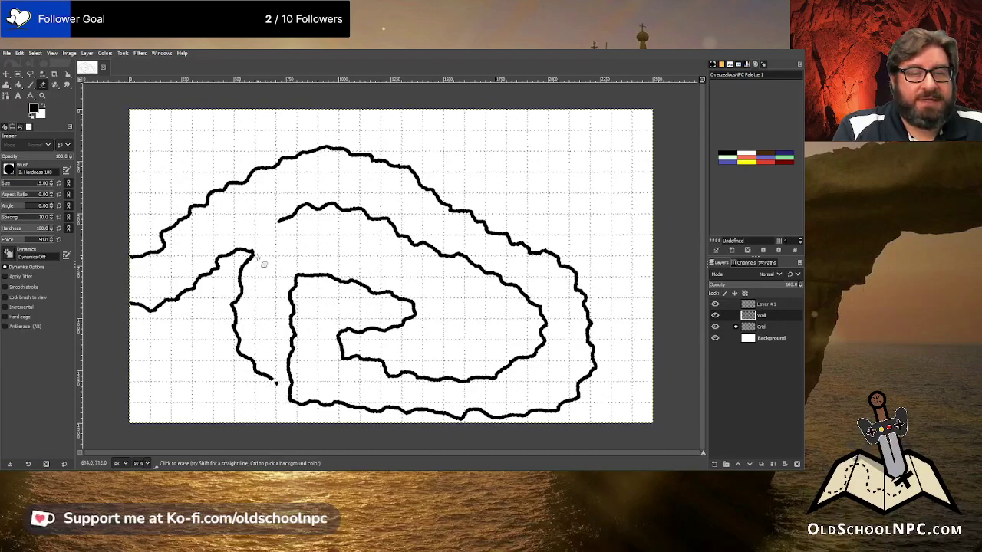
drag(263, 265, 241, 253)
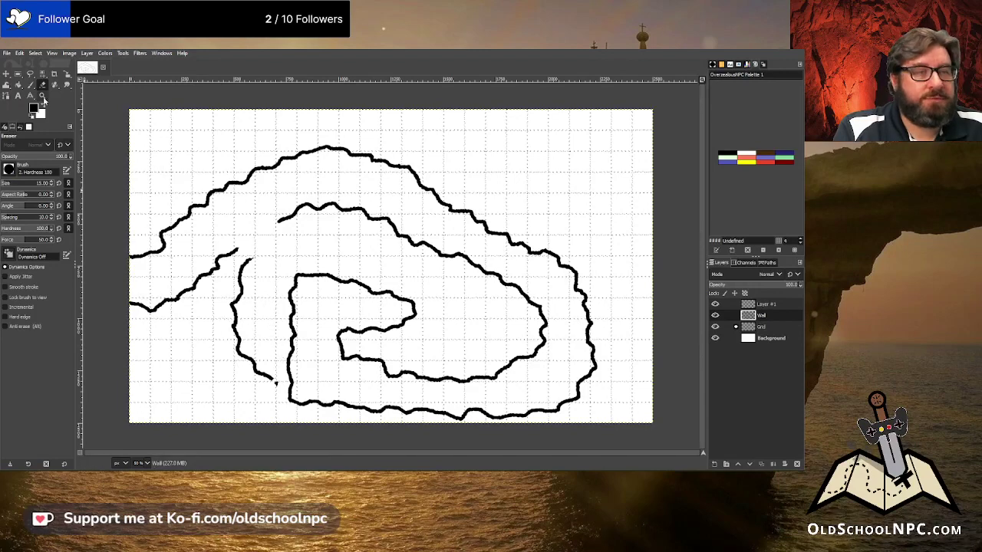
key(f)
mouse_move(269, 294)
mouse_down()
mouse_move(282, 393)
mouse_move(233, 355)
mouse_move(230, 308)
mouse_move(231, 273)
mouse_move(259, 255)
mouse_move(279, 286)
mouse_up()
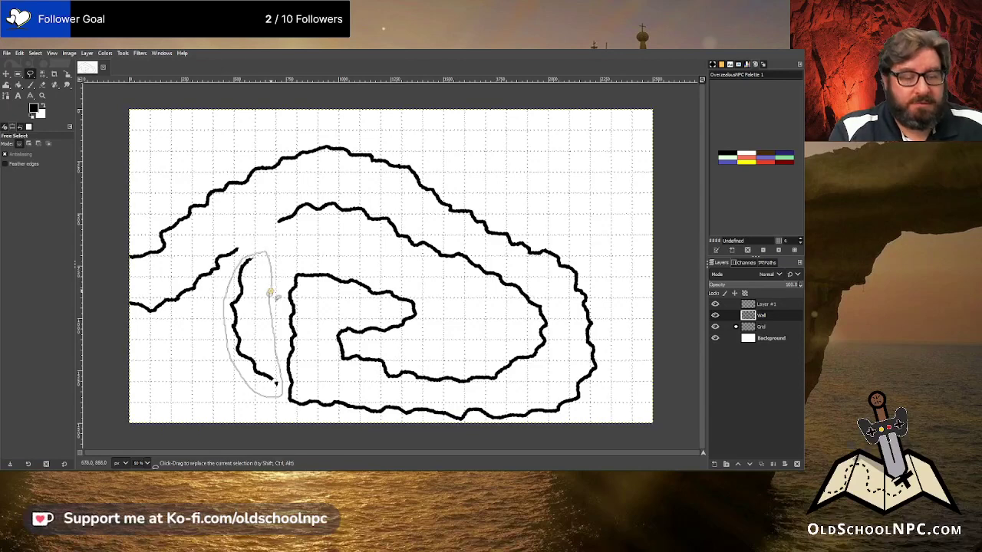
key(Return)
key(Delete)
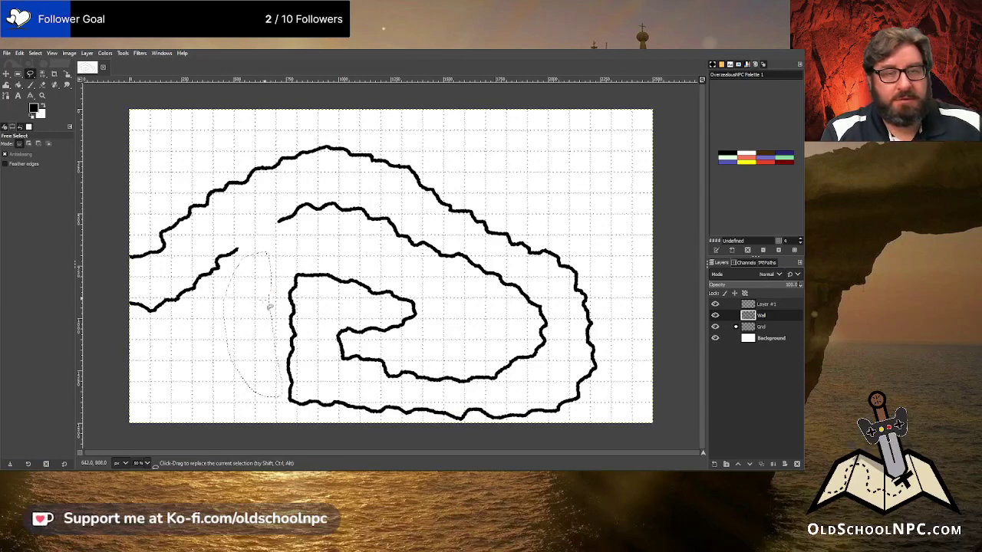
click(35, 53)
click(46, 71)
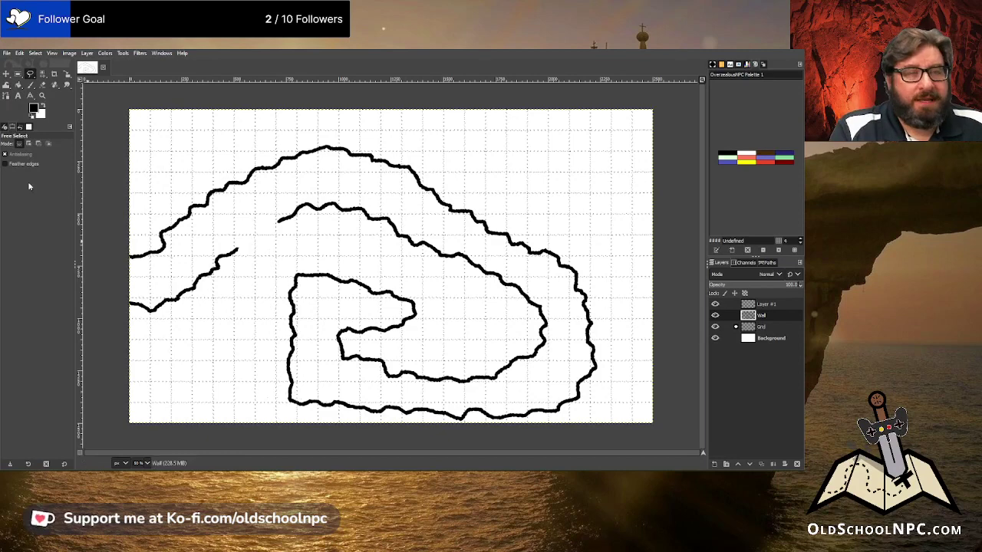
Paint a jagged side chamber at the cave's lower left and erase the wall section separating it from the inner passage
click(31, 86)
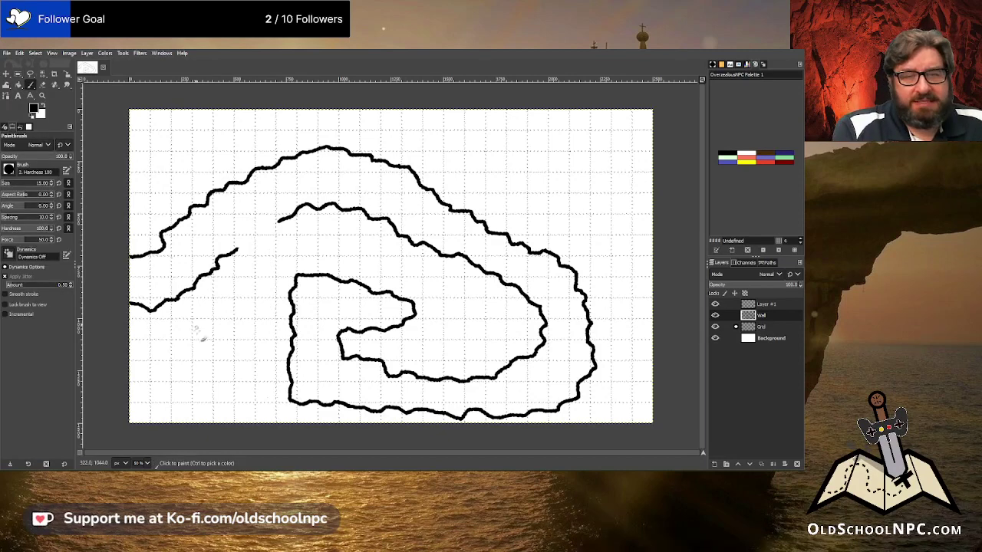
mouse_move(282, 405)
mouse_down()
mouse_move(187, 380)
mouse_move(190, 333)
mouse_move(231, 314)
mouse_move(256, 323)
mouse_move(292, 366)
mouse_up()
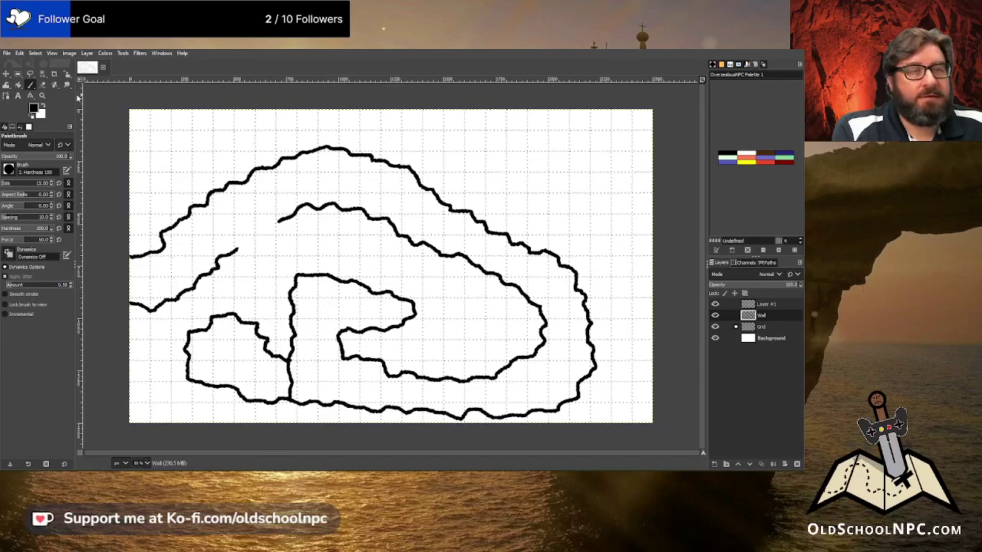
key(shift+e)
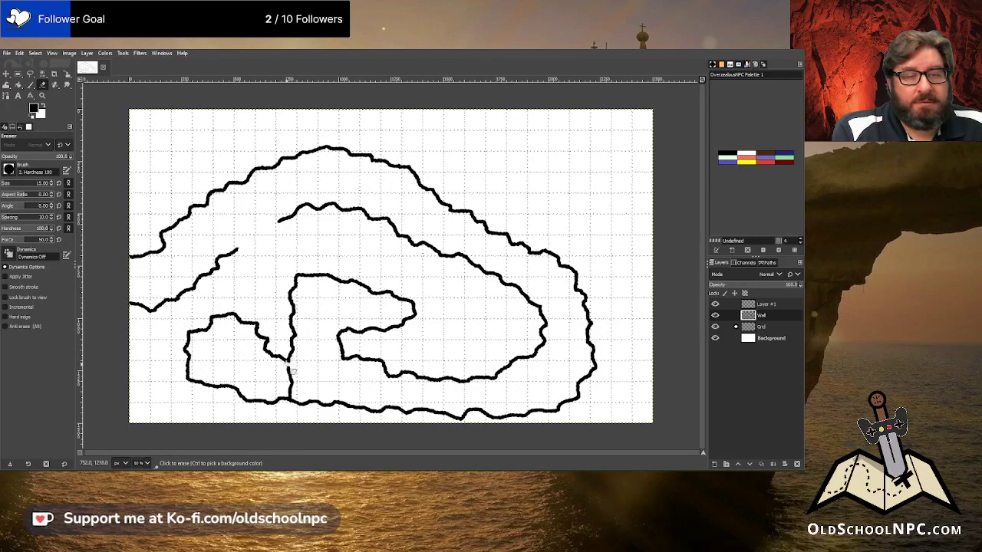
mouse_move(290, 370)
mouse_down()
mouse_move(300, 392)
mouse_move(295, 380)
mouse_move(285, 388)
mouse_move(299, 401)
mouse_move(285, 392)
mouse_up()
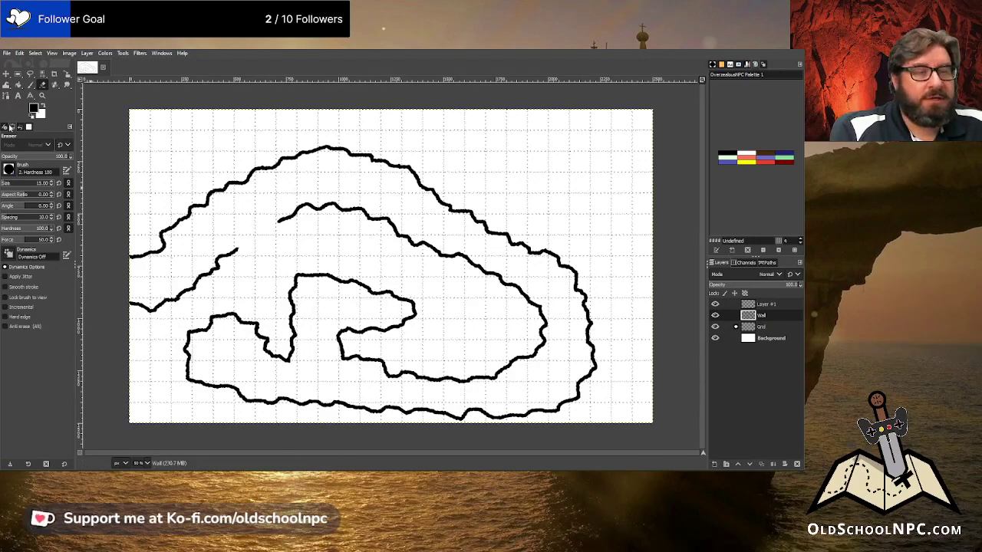
Paint jagged strokes connecting the entrance passage's lower wall to the inner room's upper-left corner and to the open end of the upper inner wall
click(31, 86)
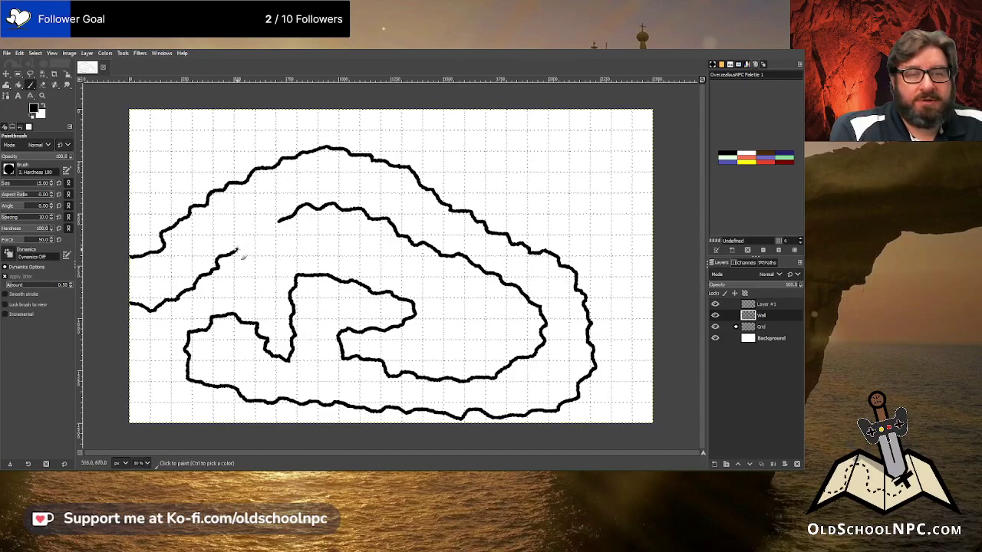
mouse_move(237, 250)
mouse_down()
mouse_move(291, 270)
mouse_move(295, 284)
mouse_up()
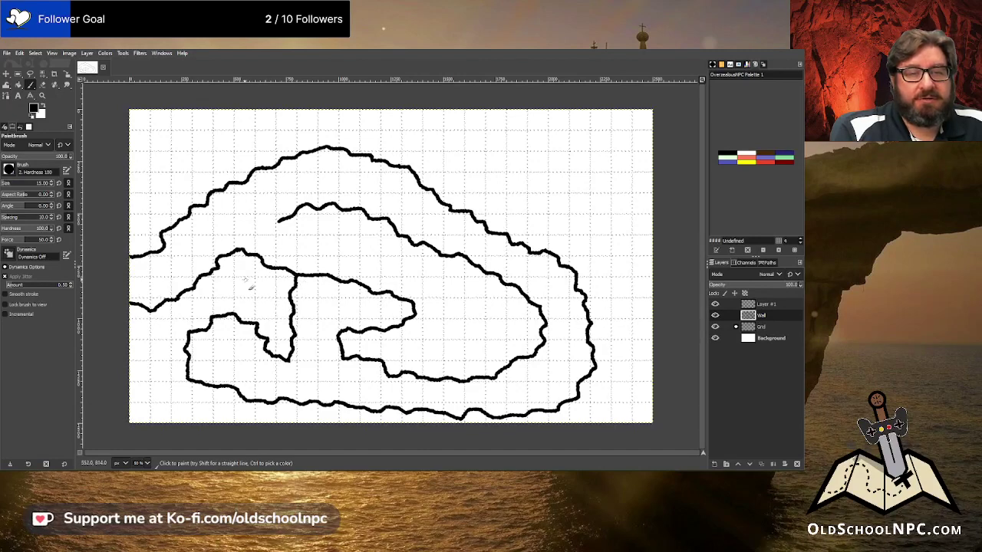
drag(278, 221, 246, 244)
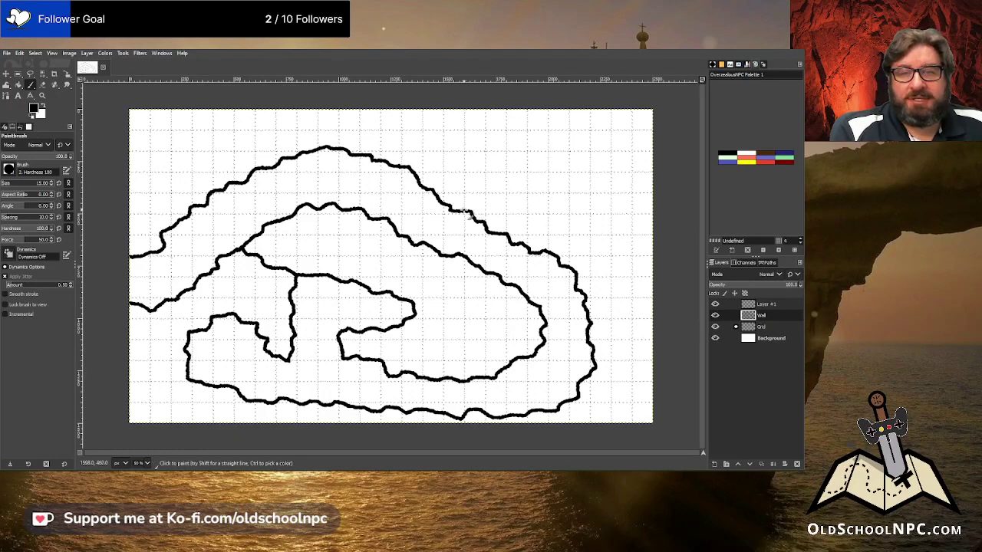
Paint a looping side passage around an inner rock mass at the cave's upper right, and erase the old wall across its two openings
mouse_move(465, 214)
mouse_down()
mouse_move(462, 134)
mouse_move(515, 138)
mouse_up()
mouse_move(529, 126)
mouse_down()
mouse_move(577, 129)
mouse_move(606, 168)
mouse_move(632, 261)
mouse_move(632, 315)
mouse_move(589, 316)
mouse_up()
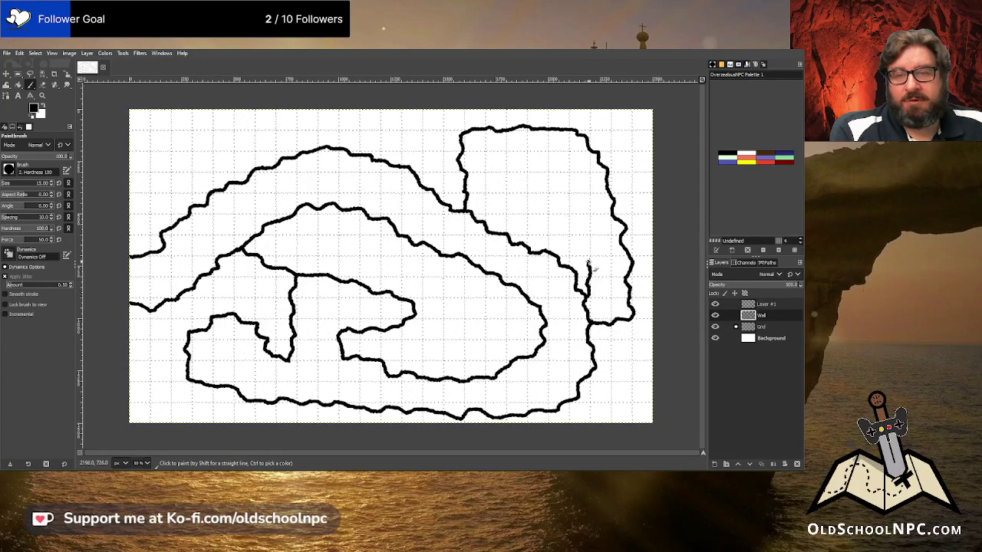
mouse_move(589, 238)
mouse_down()
mouse_move(553, 175)
mouse_move(513, 179)
mouse_move(496, 204)
mouse_move(500, 225)
mouse_move(486, 223)
mouse_up()
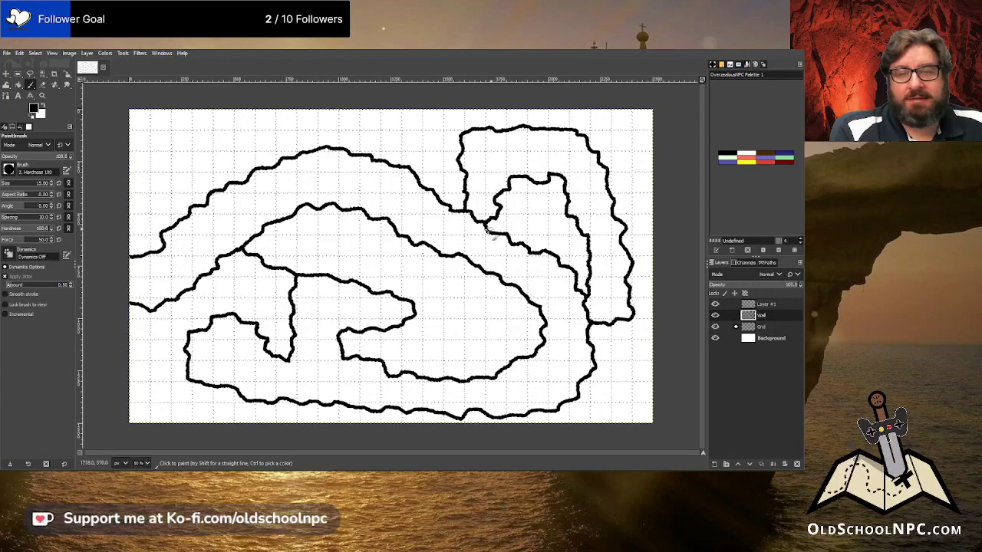
key(shift+e)
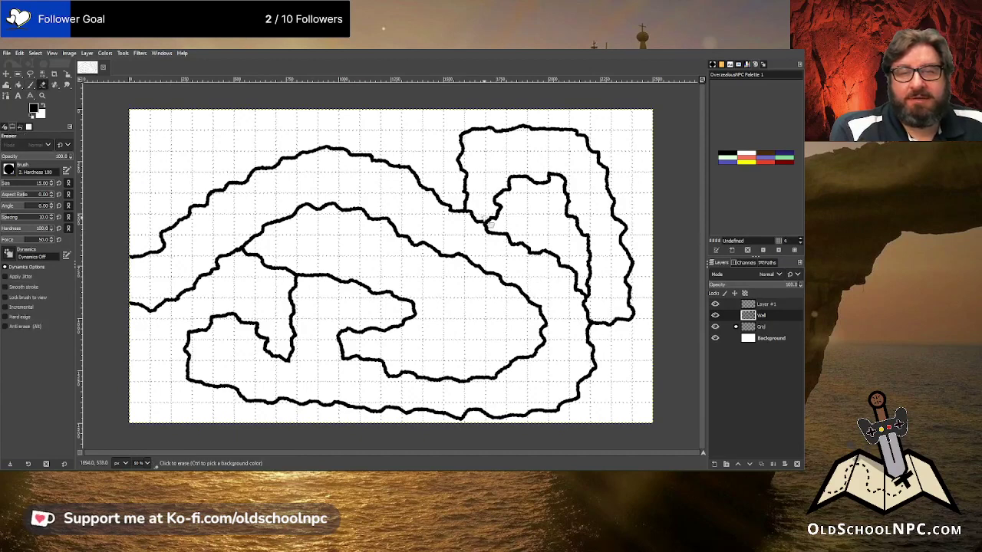
mouse_move(485, 223)
mouse_down()
mouse_move(471, 212)
mouse_move(488, 223)
mouse_up()
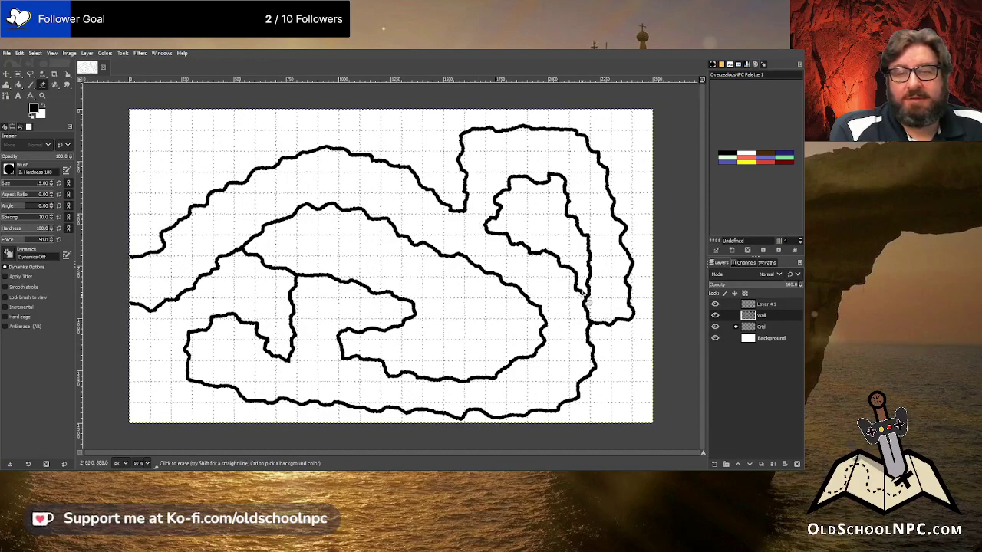
mouse_move(586, 303)
mouse_down()
mouse_move(597, 310)
mouse_move(589, 307)
mouse_move(591, 319)
mouse_up()
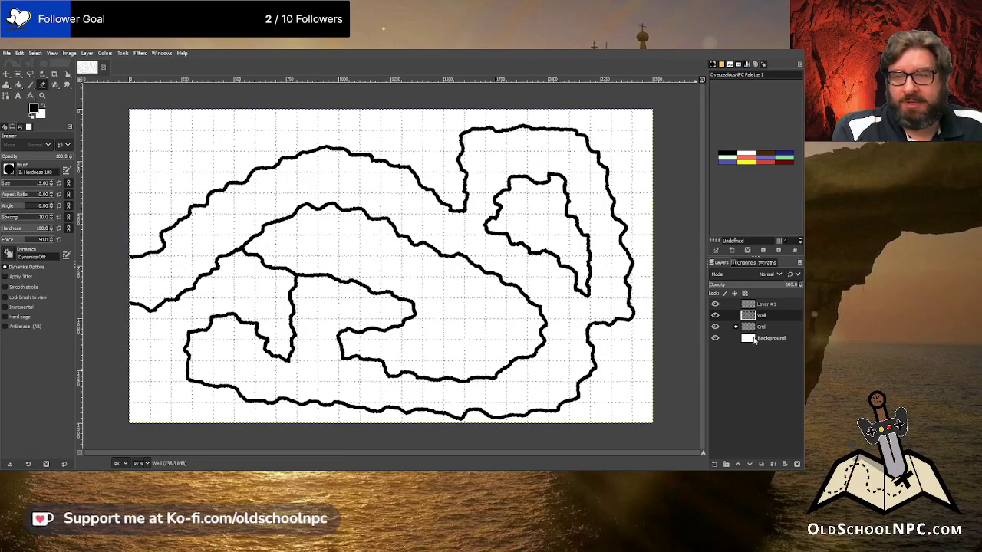
Add a new layer and place it between the Wall layer and the Grid group
shift+click(714, 464)
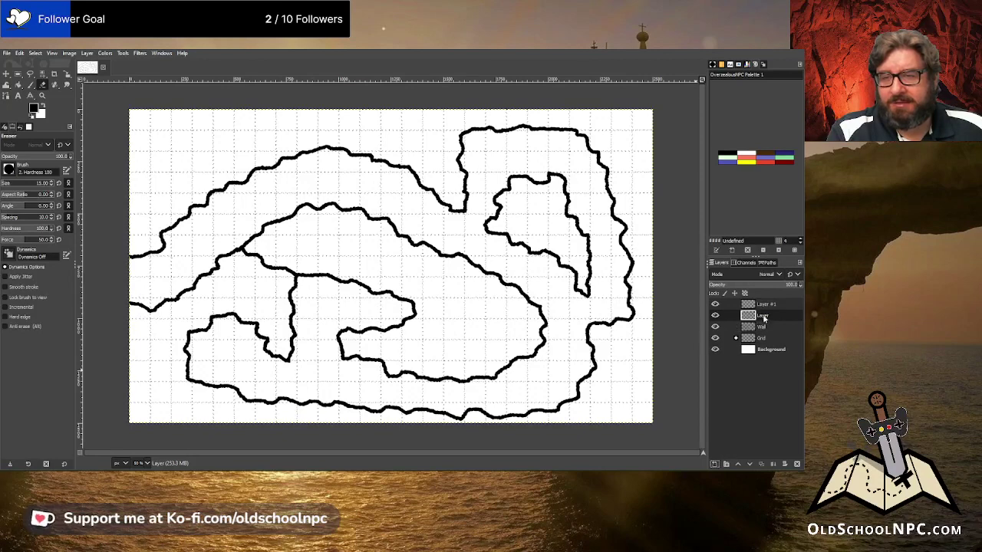
drag(764, 316, 762, 336)
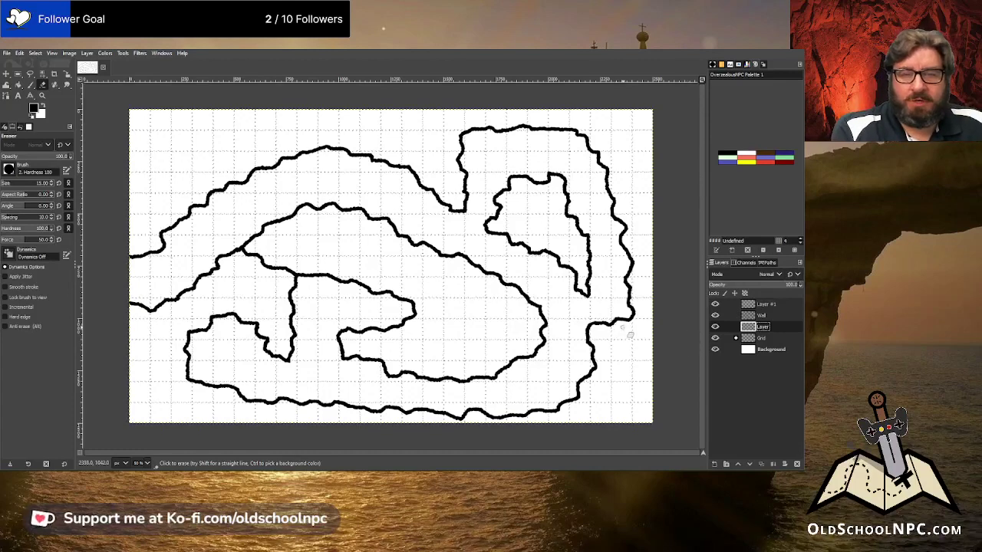
Select the solid-rock areas outside the cave walls and the upper-right rock mass on the Wall layer with Fuzzy Select
click(760, 316)
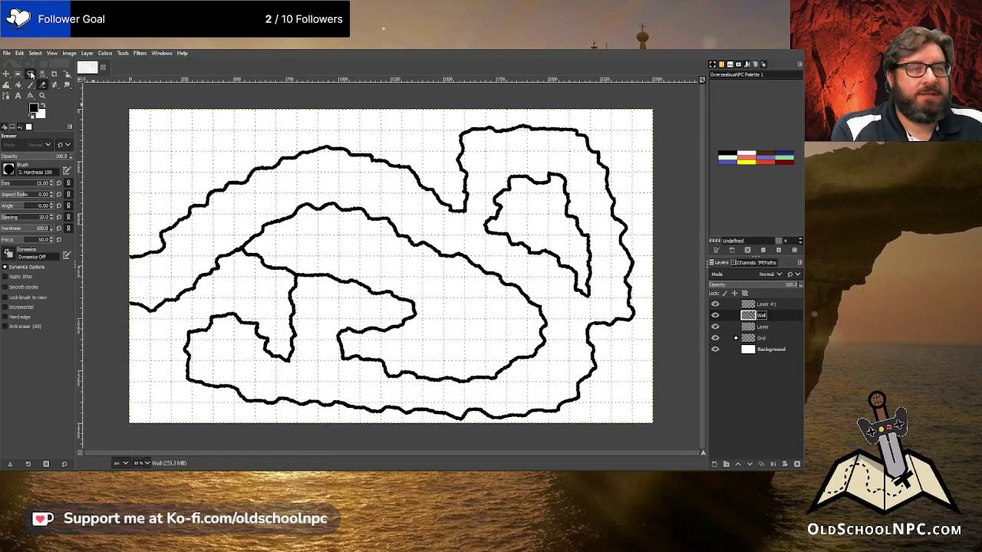
click(31, 73)
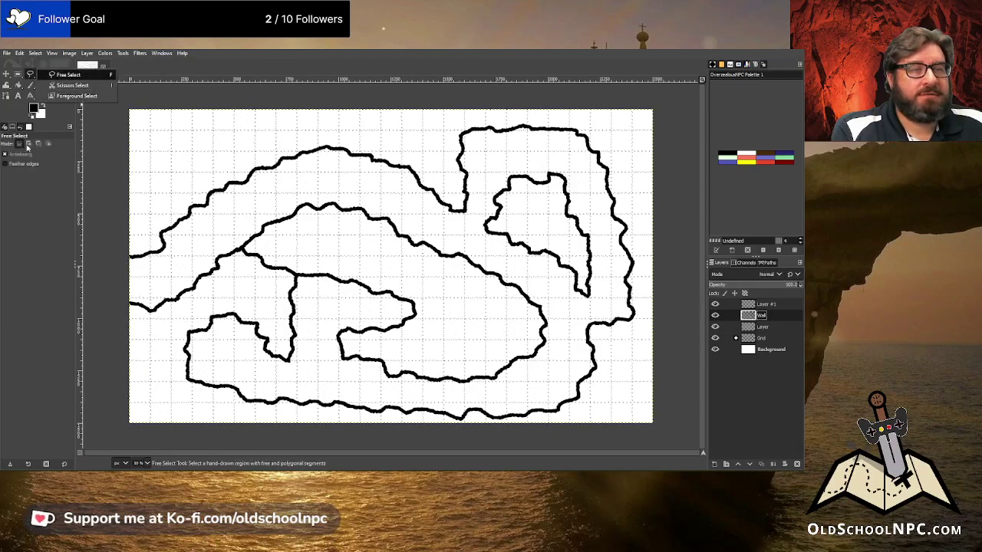
click(68, 76)
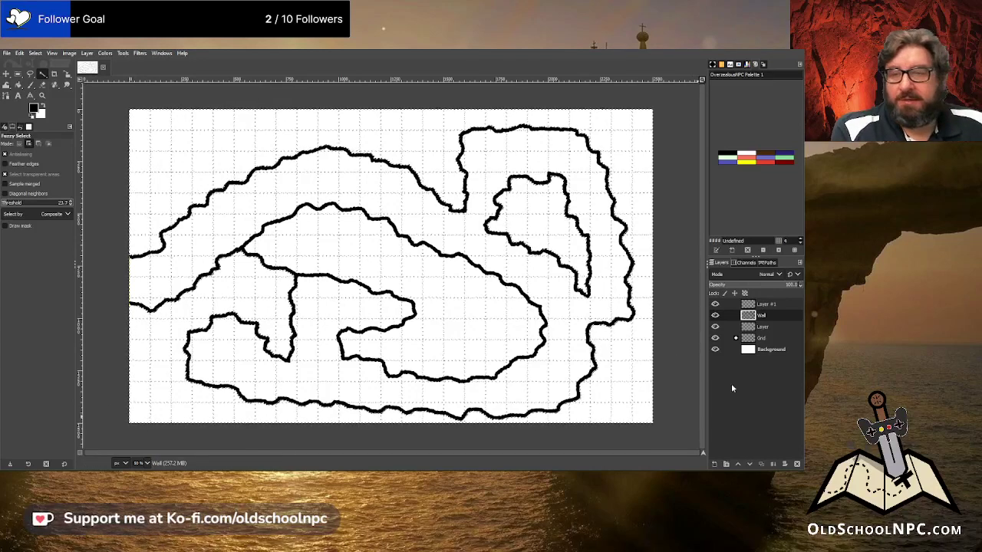
Add a white (full opacity) layer mask to both the Dotted Grid and Solid Grid layers in the Grid group
click(764, 329)
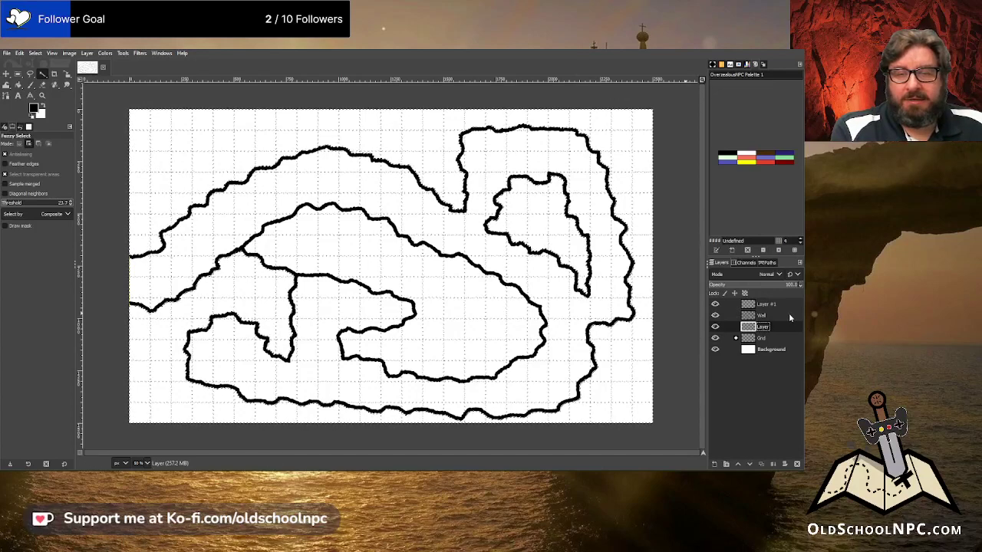
click(736, 338)
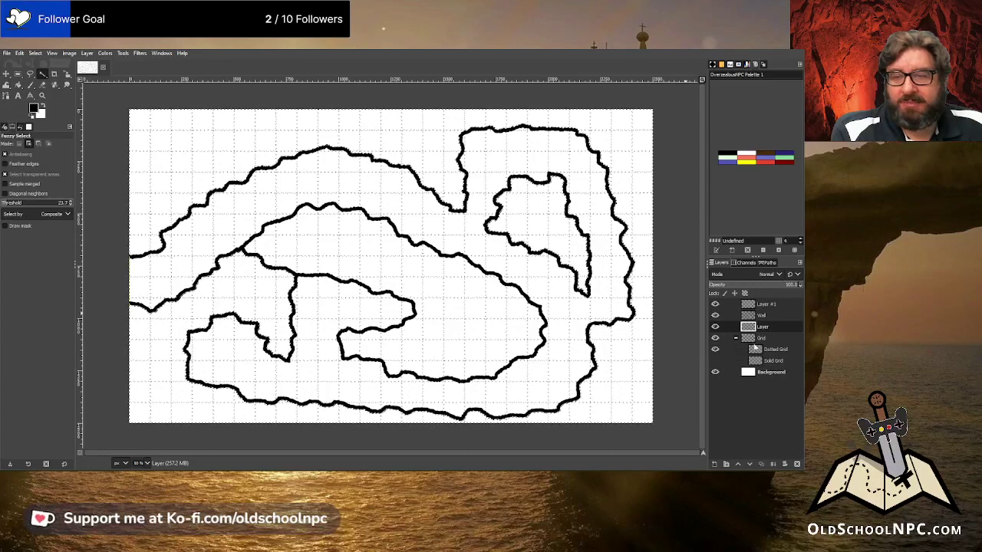
click(756, 350)
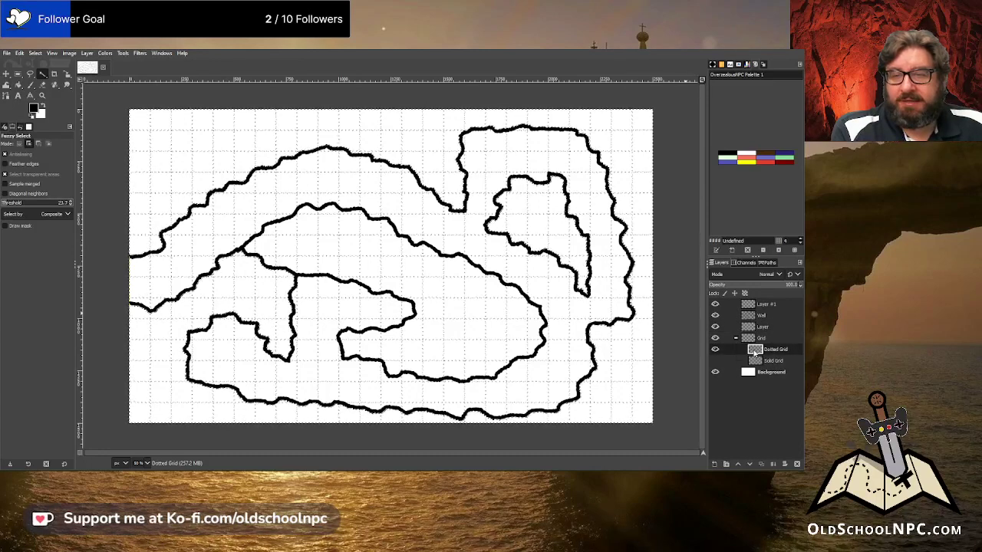
right_click(756, 351)
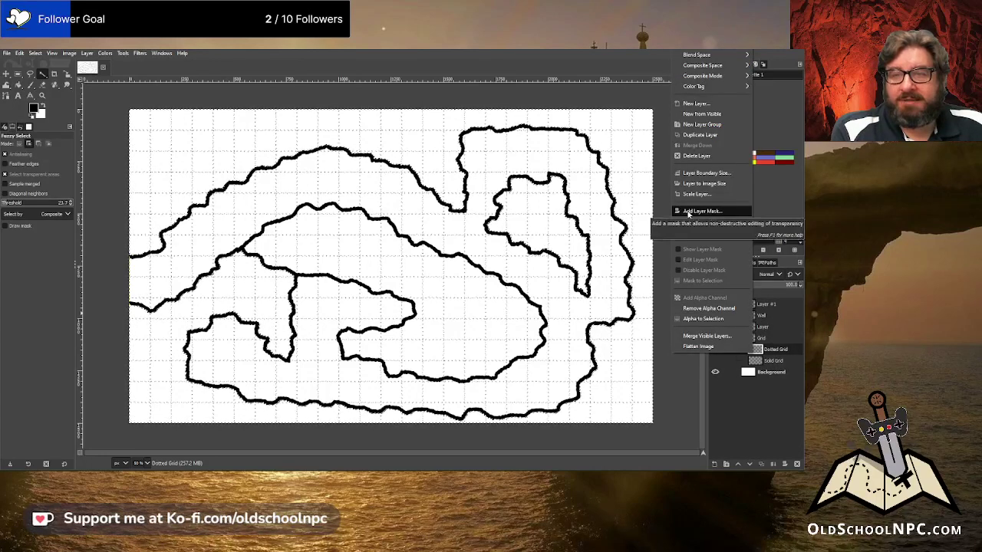
click(688, 211)
click(689, 282)
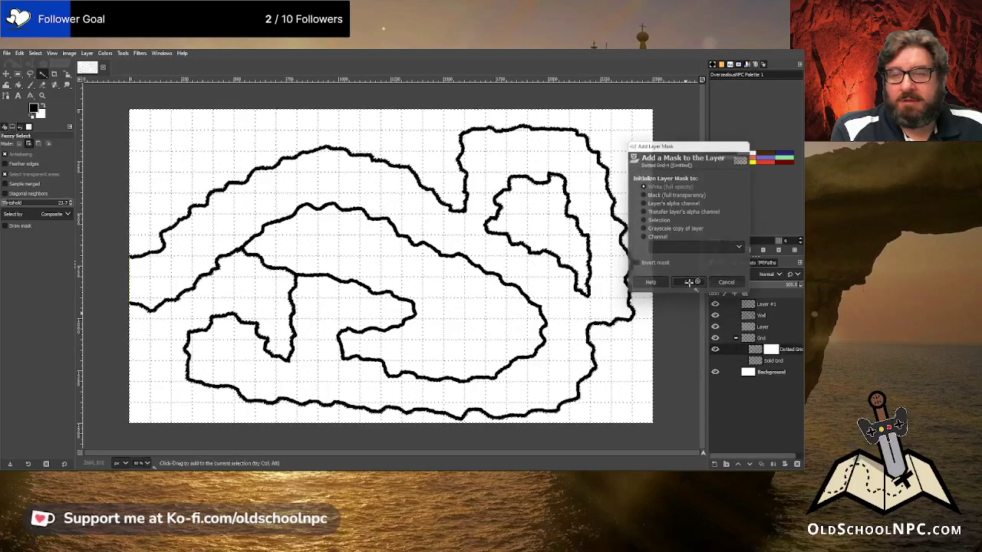
click(754, 361)
right_click(755, 361)
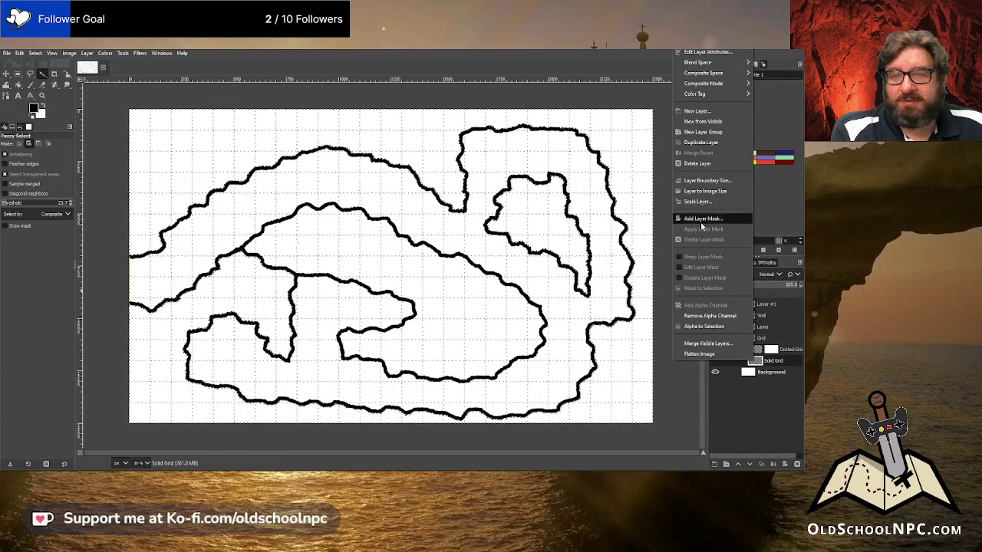
click(701, 222)
click(703, 291)
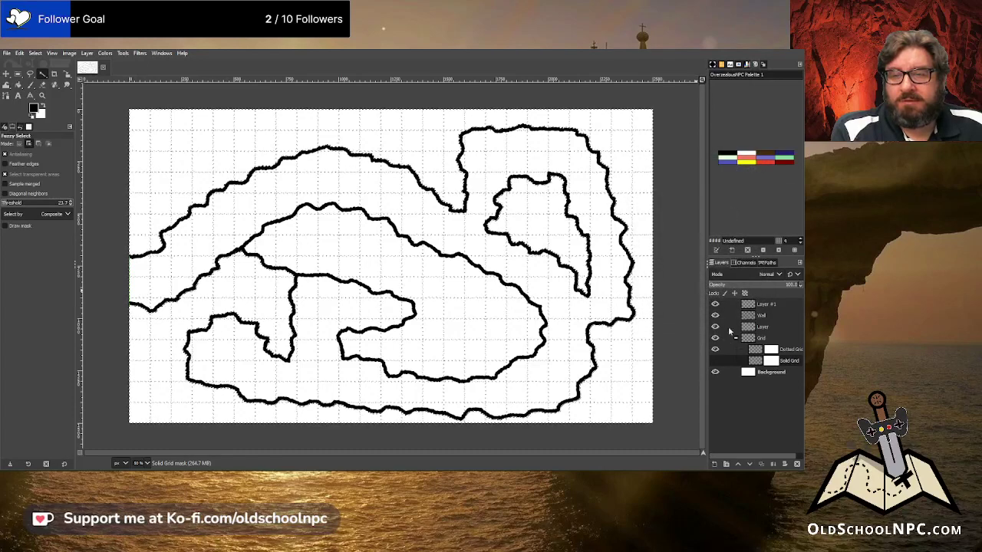
Fill the selected rock areas with black on the Dotted Grid and Solid Grid masks, then collapse the Grid group
click(774, 351)
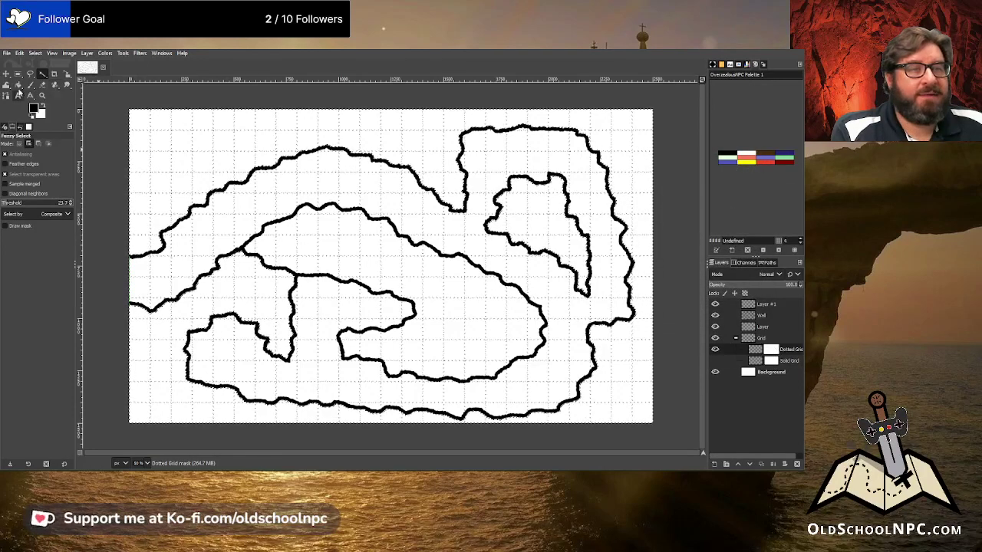
click(18, 84)
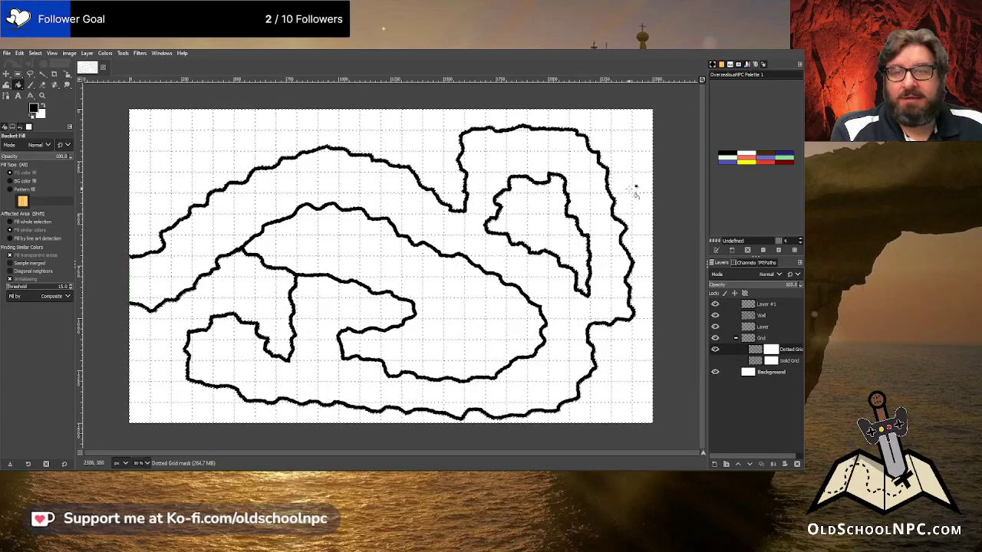
click(775, 364)
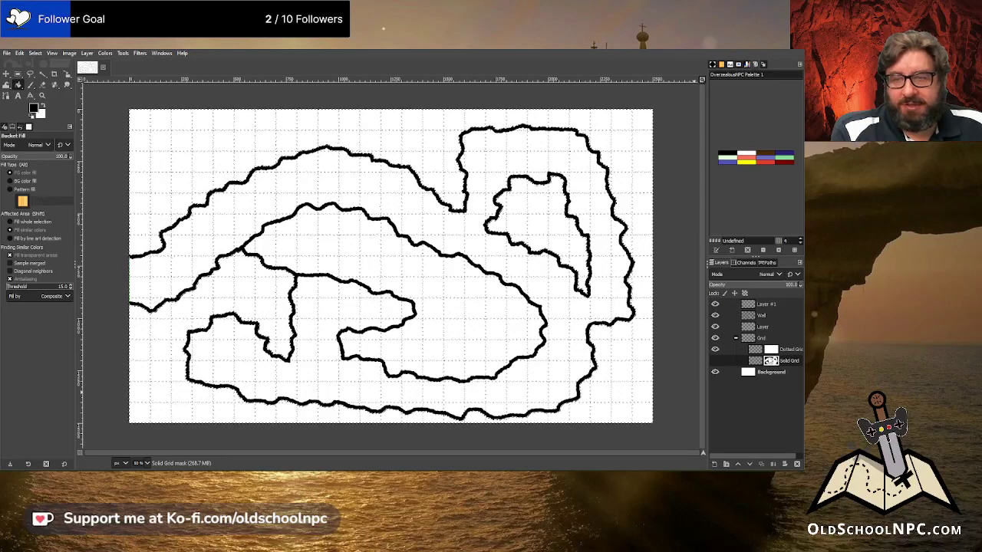
click(771, 351)
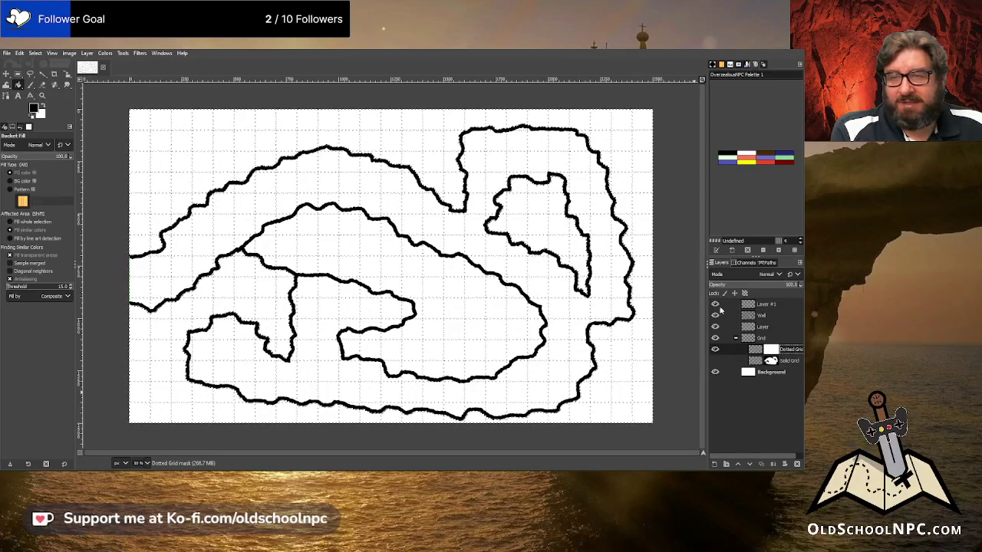
click(633, 152)
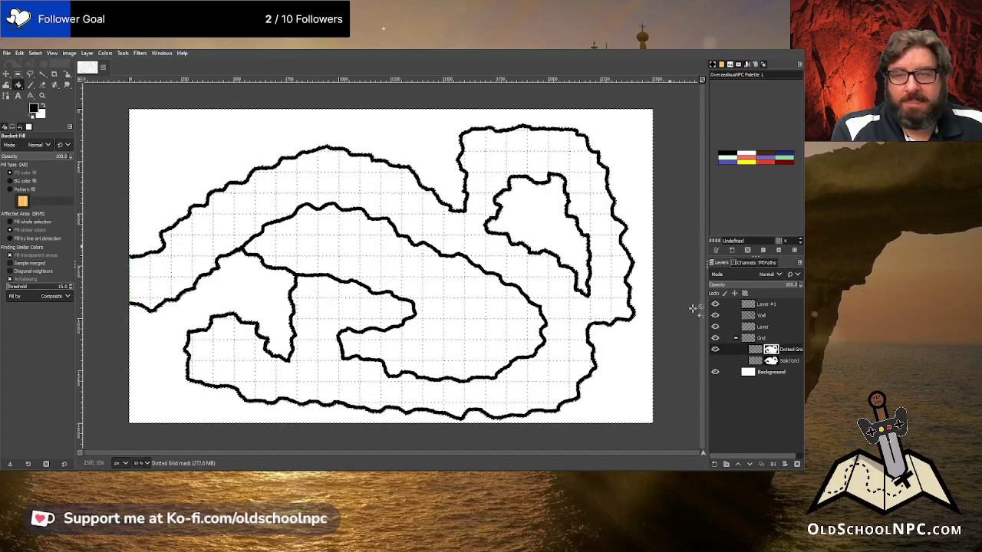
click(736, 340)
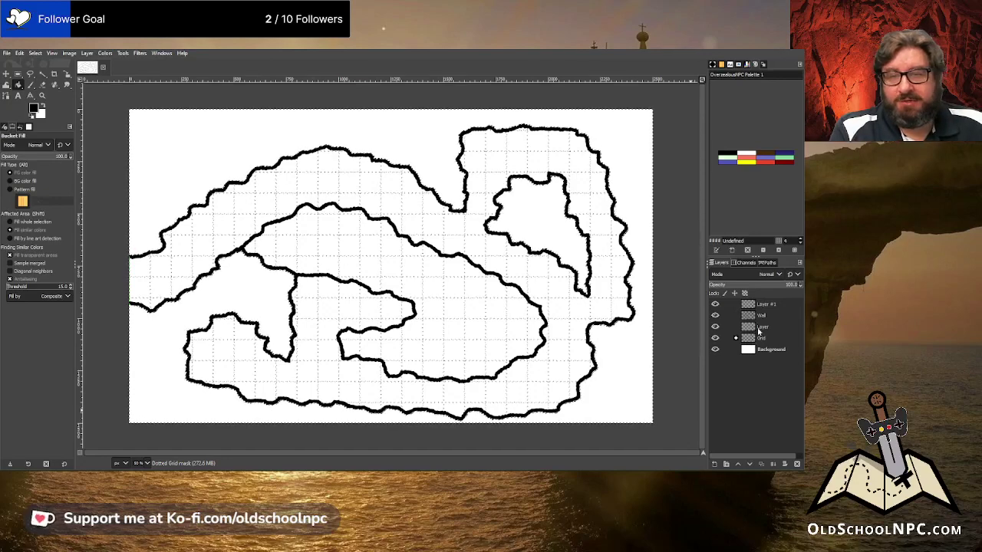
Render Cell Noise with scale 1.000 and shape 2.000 into the selected rock areas on the layer beneath Wall
click(759, 329)
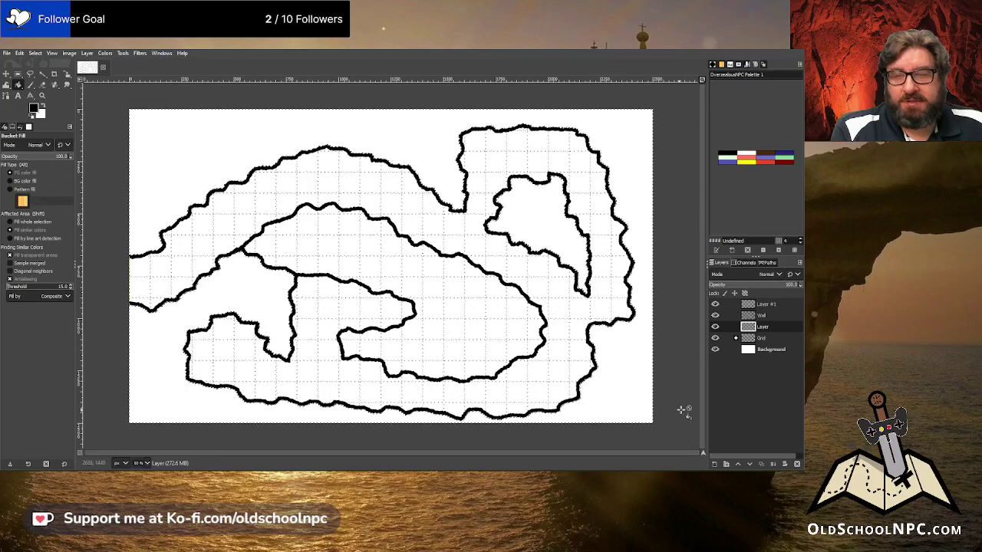
click(140, 53)
mouse_move(215, 229)
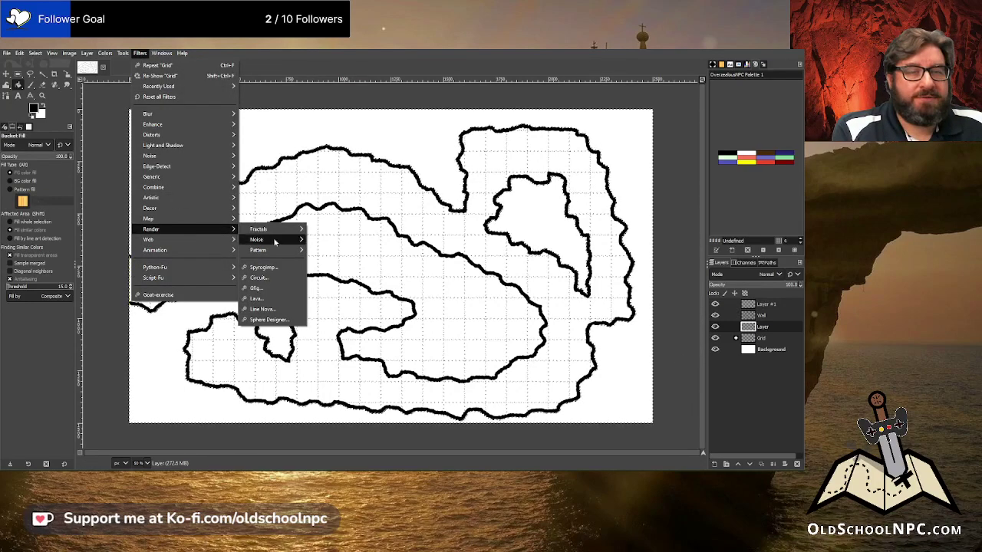
mouse_move(278, 243)
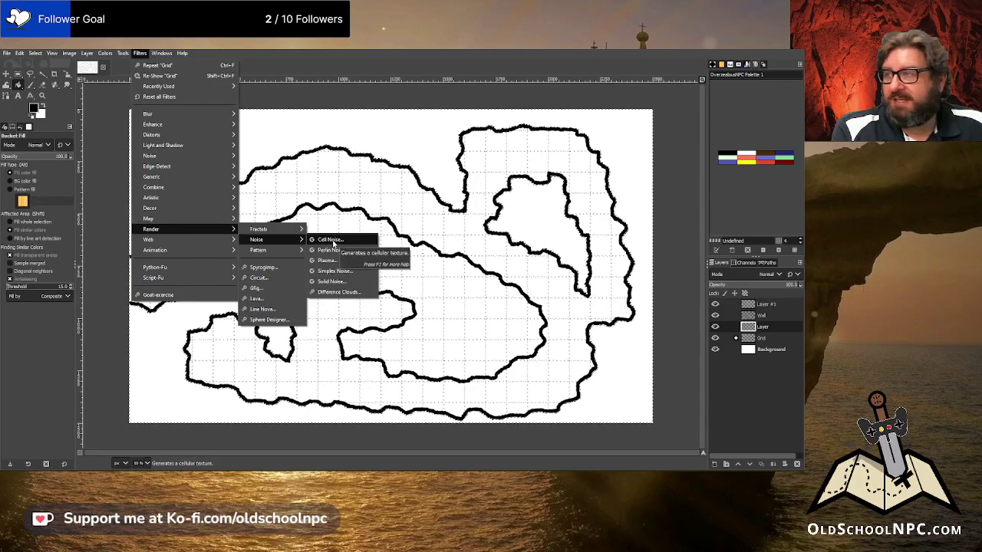
click(329, 240)
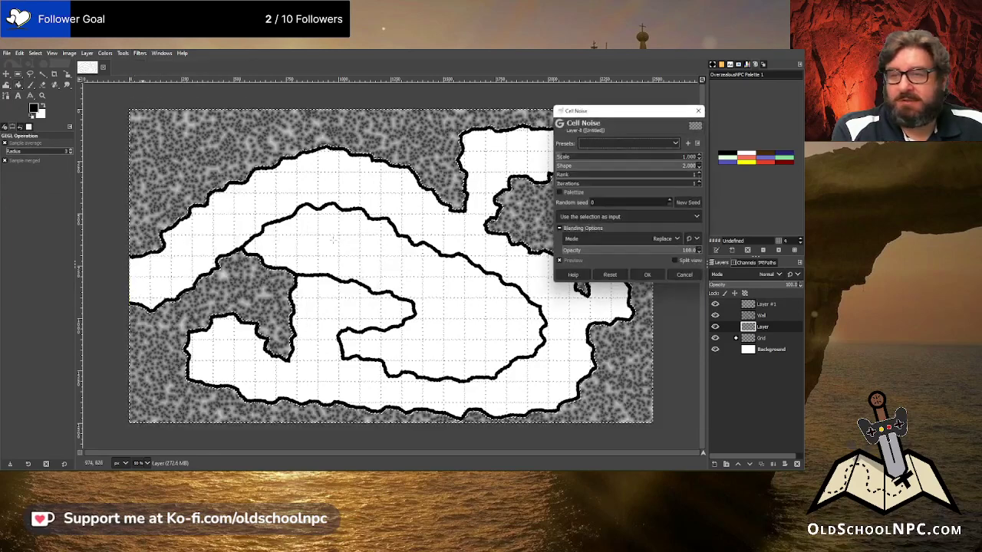
click(657, 279)
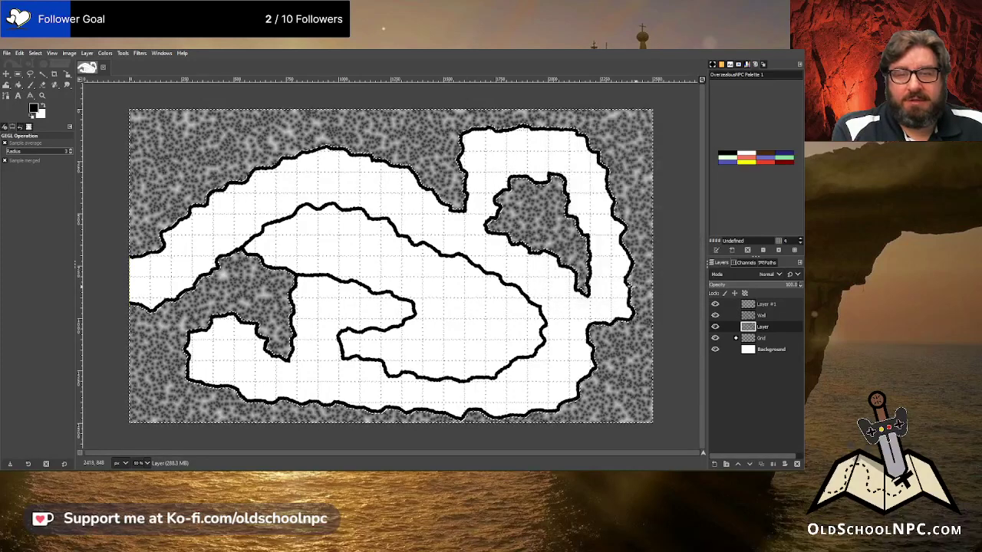
Apply the Waterpixels filter to the rock noise with superpixels size 26 and gradient smoothness 1.294
click(140, 53)
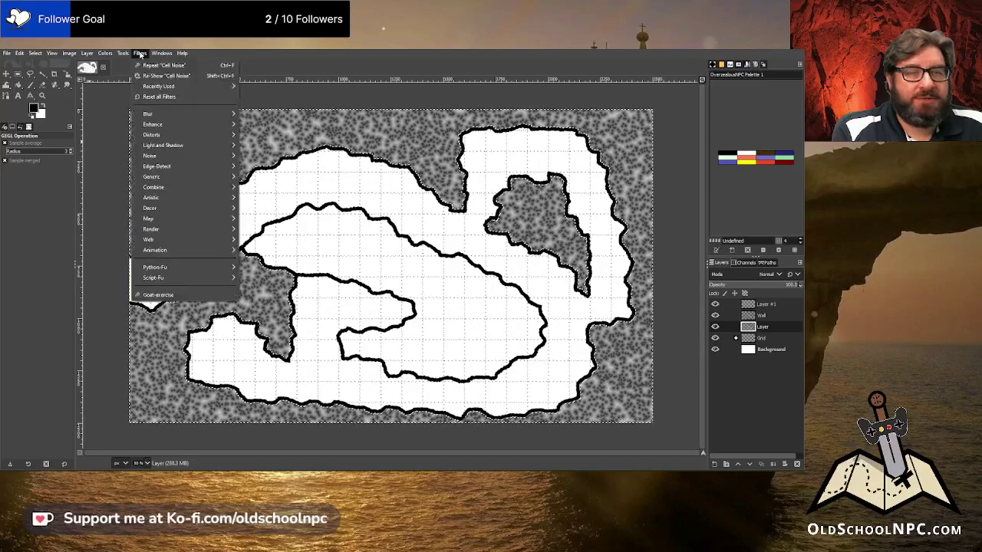
mouse_move(189, 197)
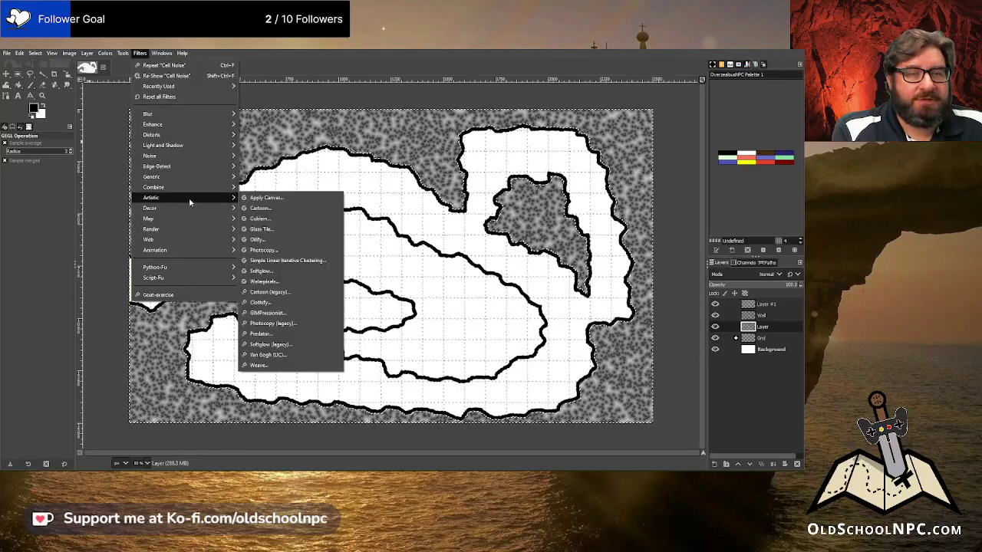
click(283, 283)
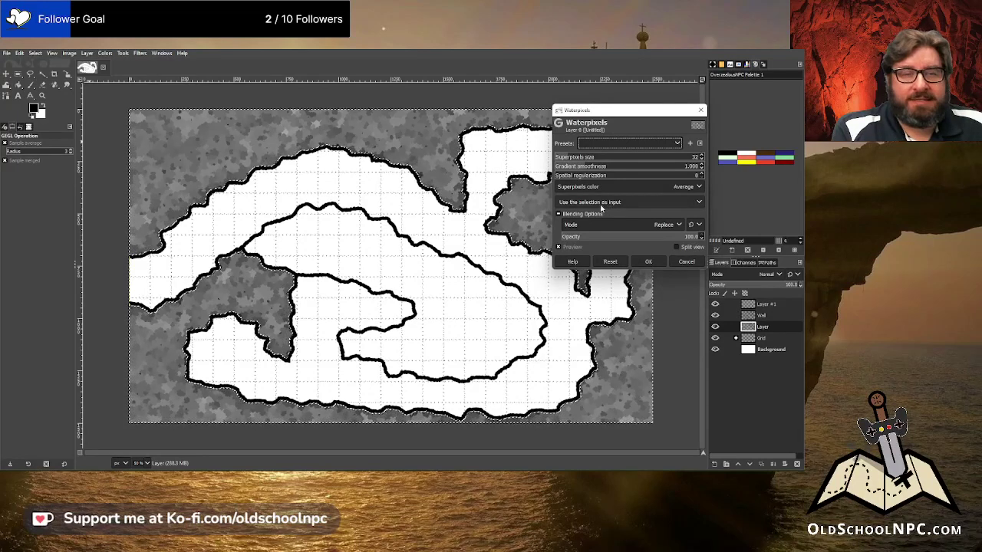
click(561, 158)
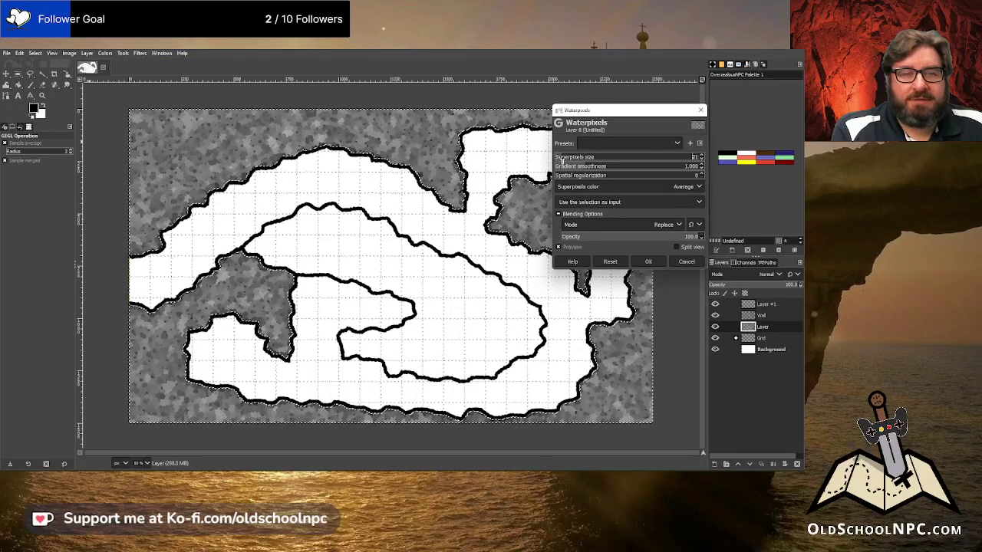
click(575, 166)
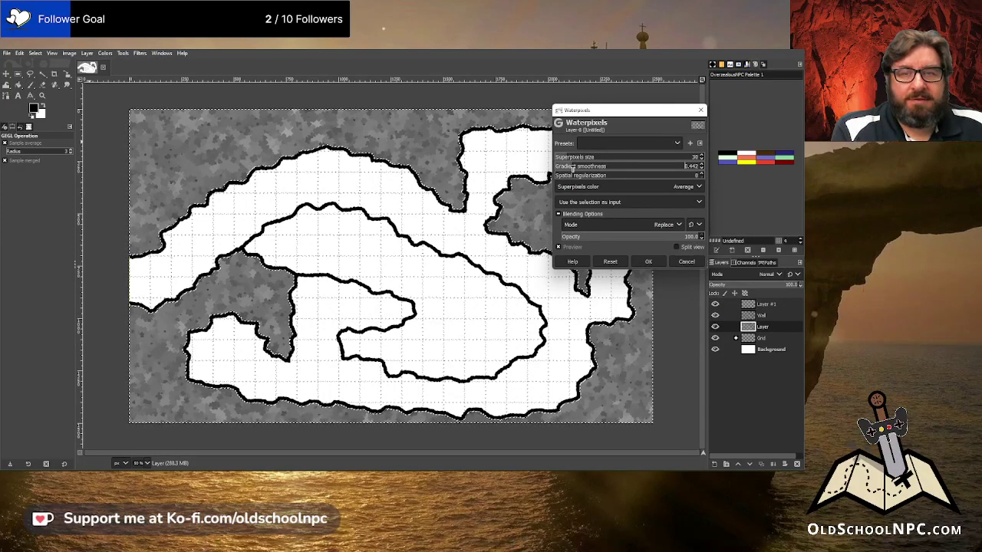
drag(571, 170, 577, 166)
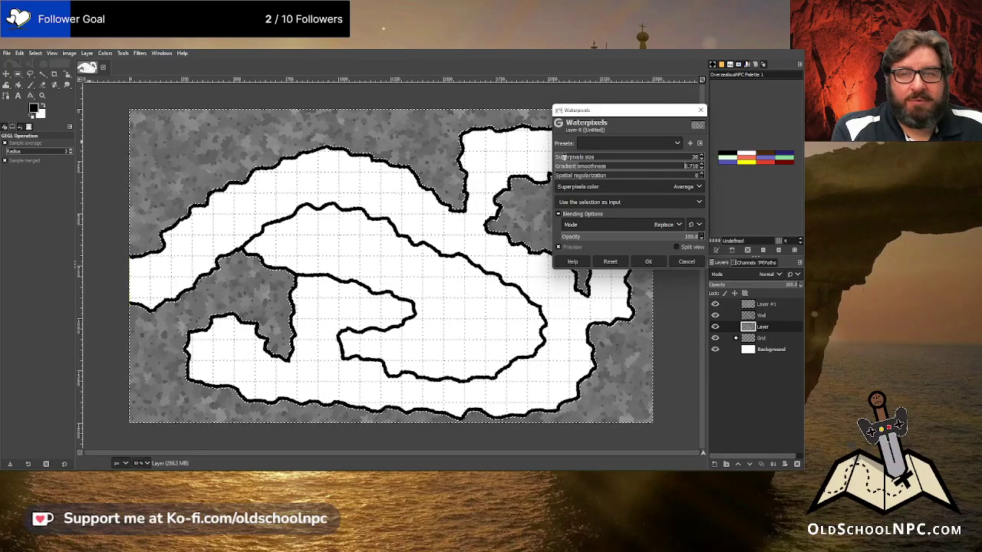
drag(582, 167, 587, 169)
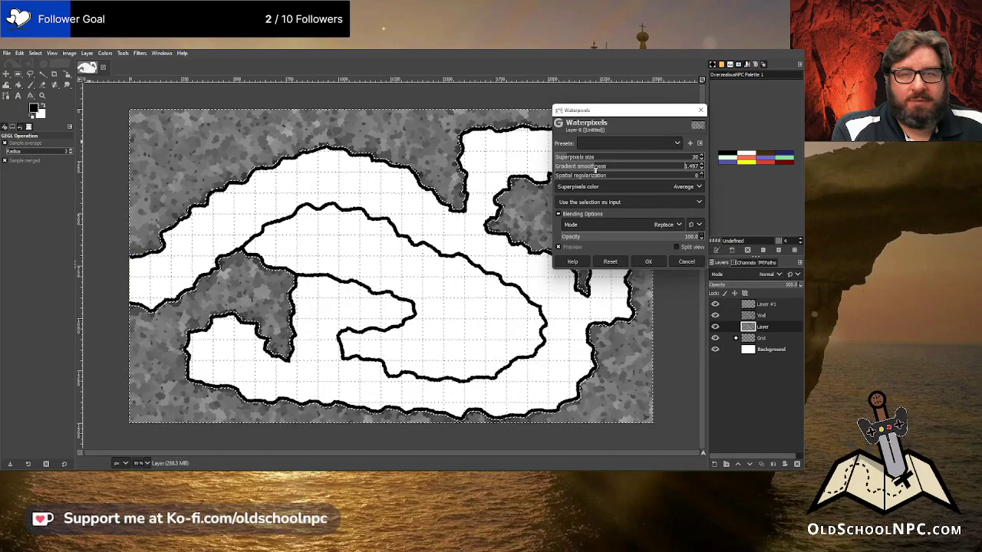
click(606, 166)
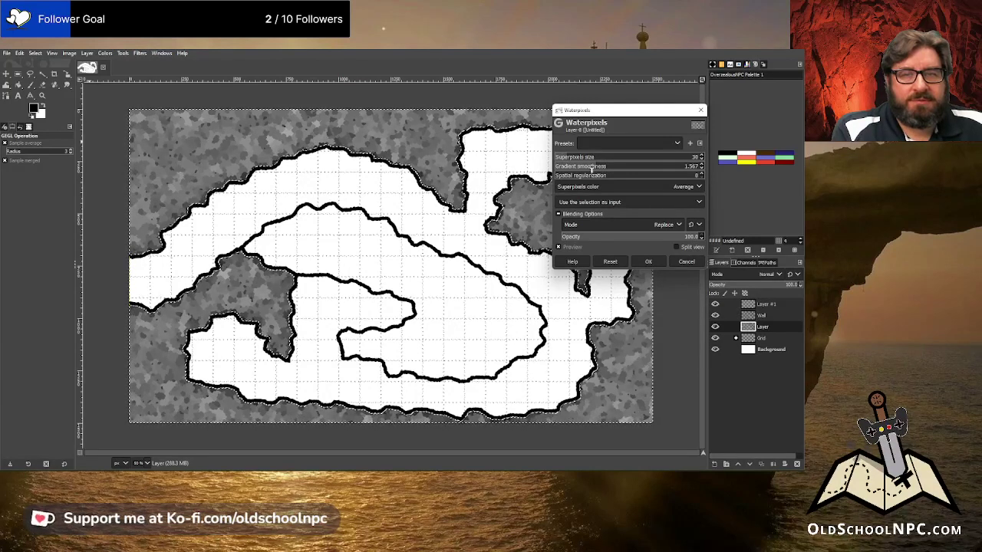
drag(591, 168, 588, 170)
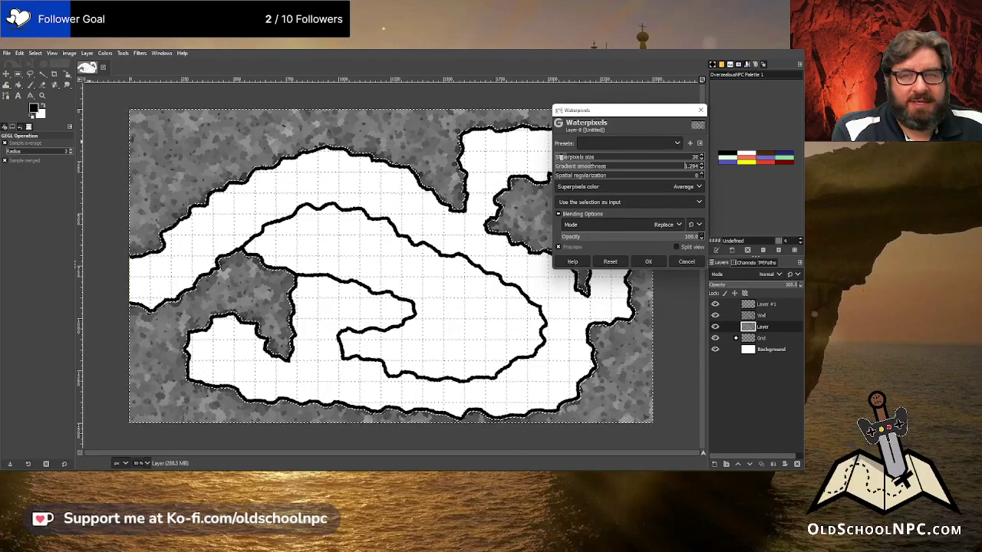
click(565, 158)
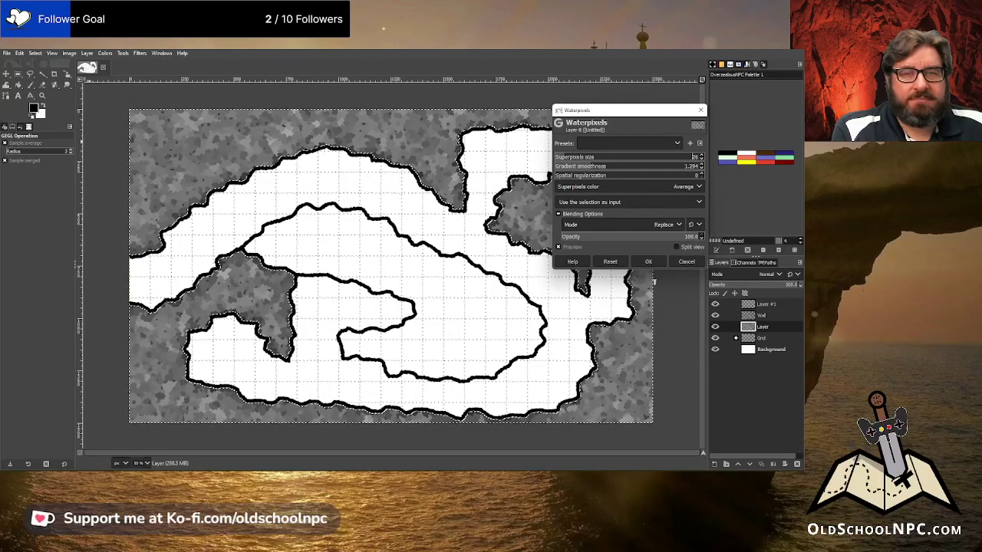
click(651, 262)
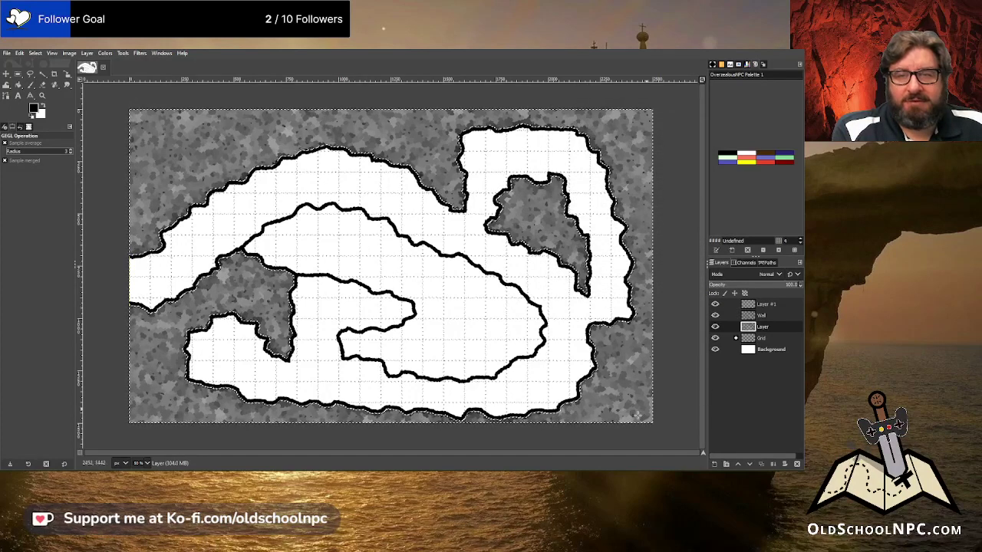
Deselect everything and clear the rock texture from the layer beneath Wall
click(36, 55)
click(44, 67)
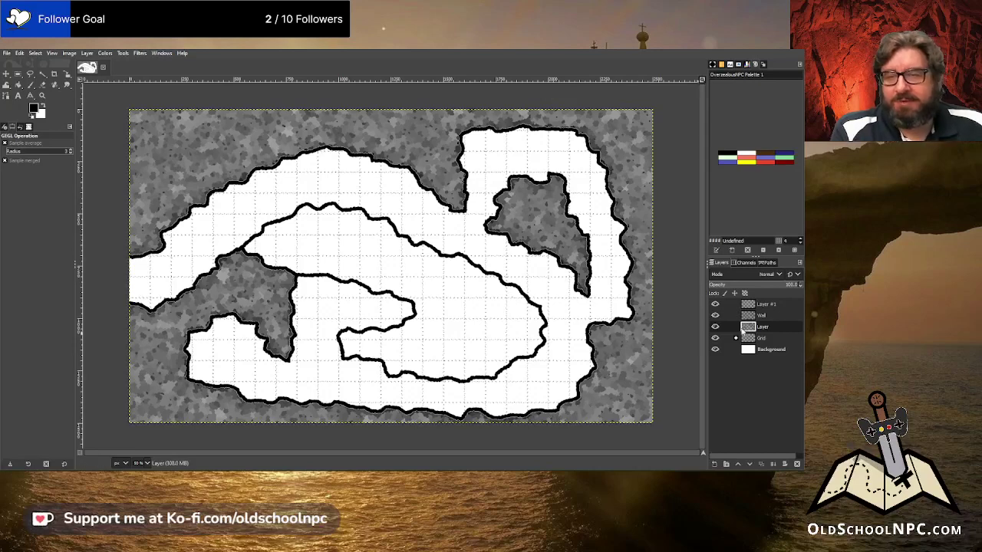
key(Delete)
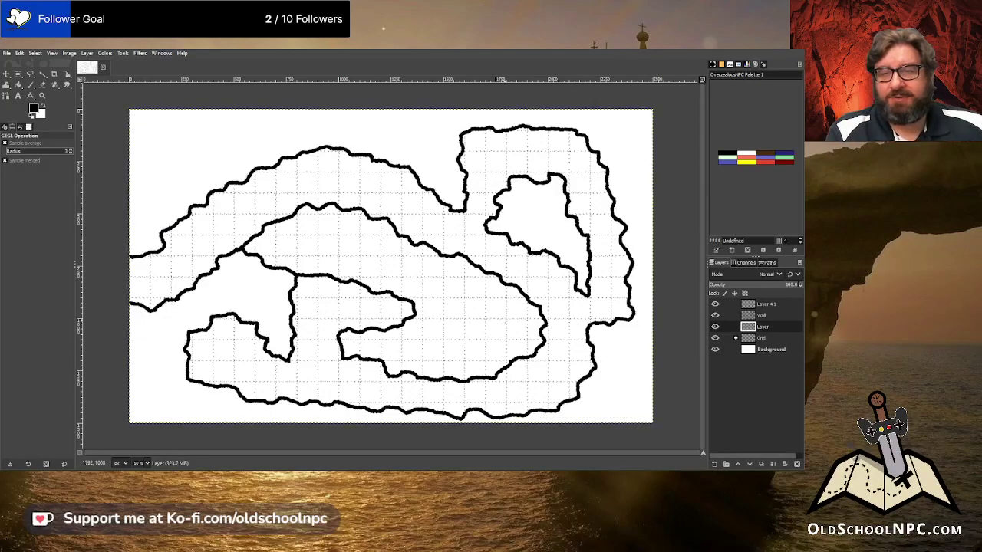
Select the rock areas outside the cave passages on the Wall layer with Fuzzy Select and inspect the selection edges
click(751, 316)
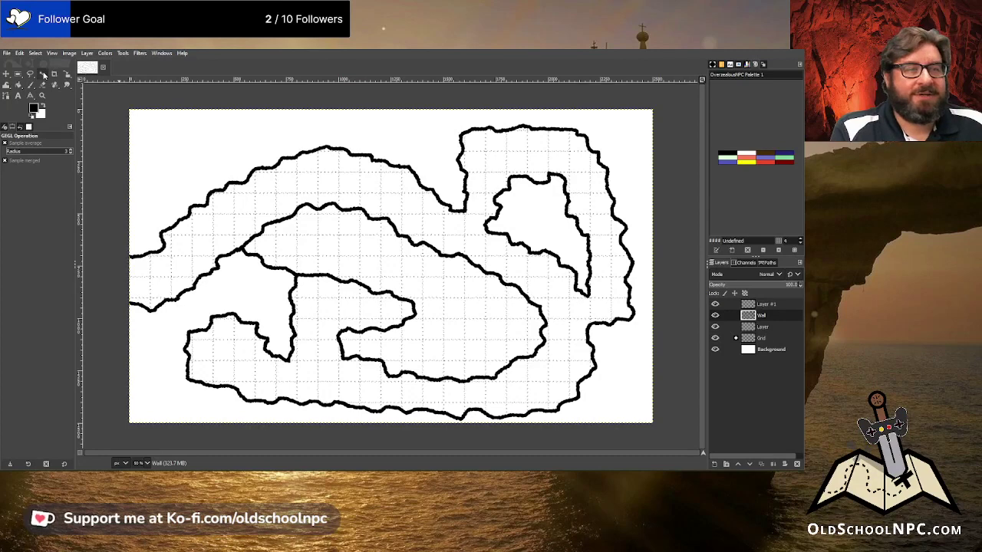
click(42, 74)
shift+click(232, 142)
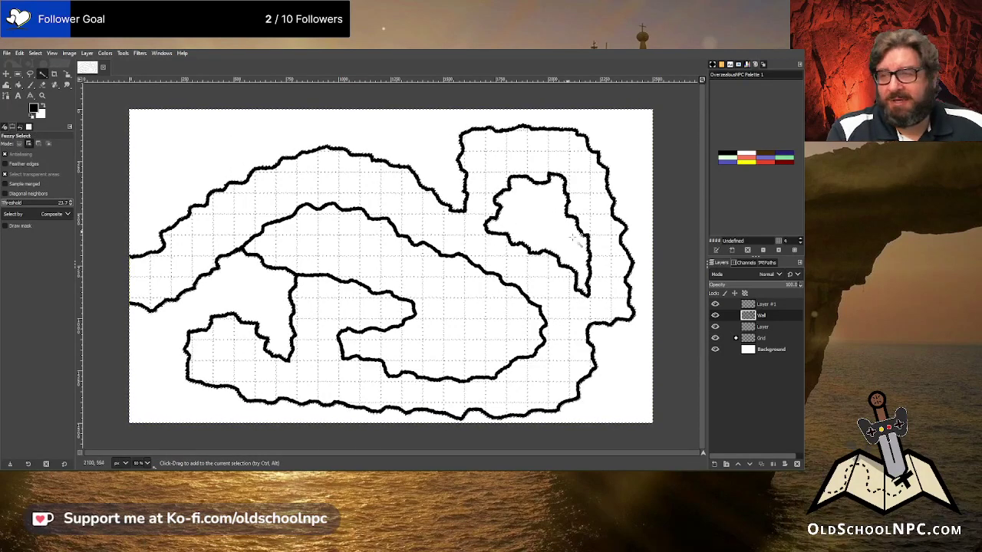
key(2)
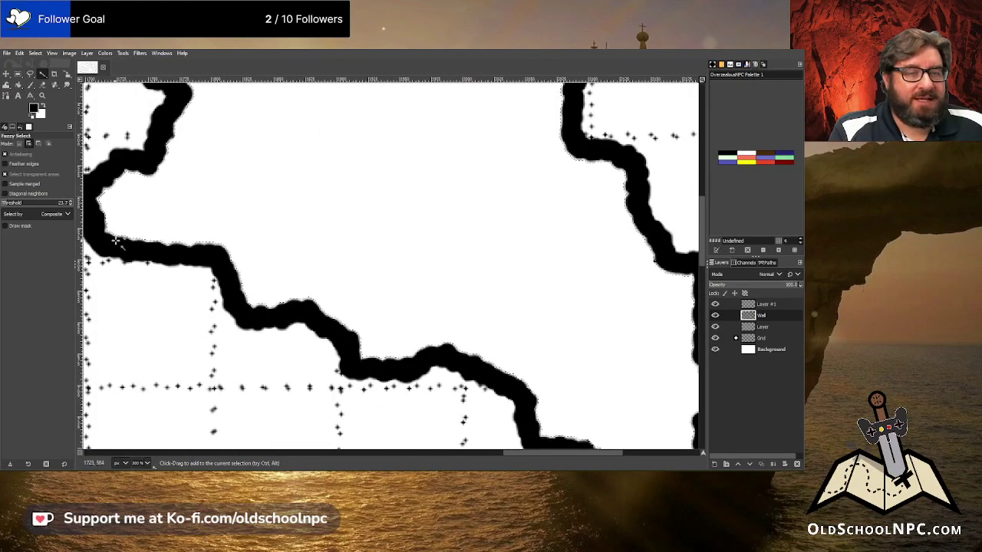
key(minus)
key(minus)
key(minus)
key(minus)
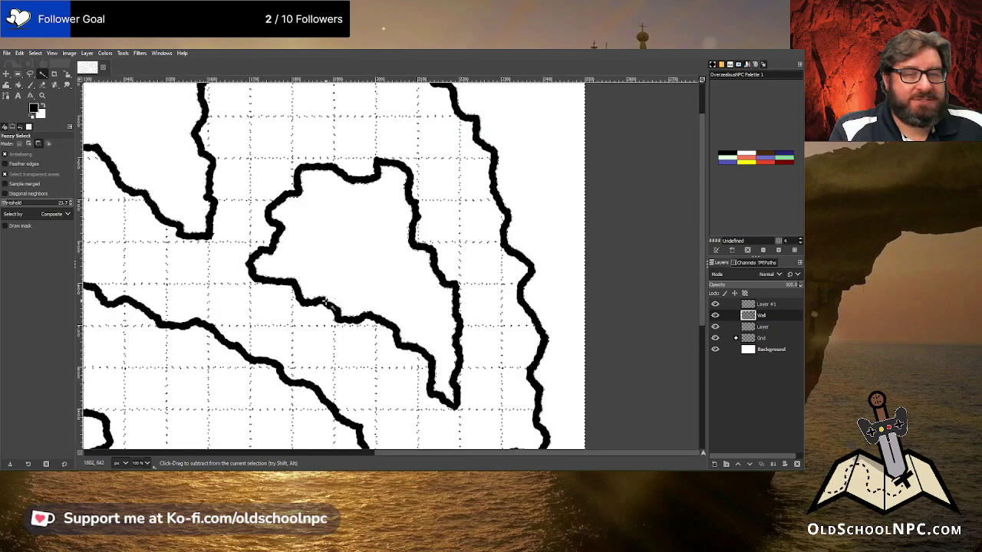
scroll(200, 448, down, 2)
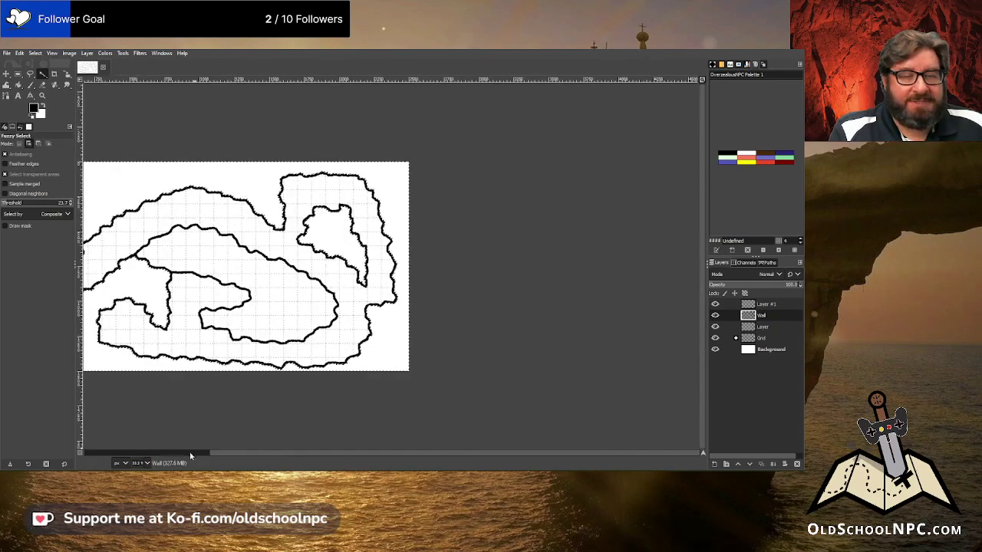
click(190, 452)
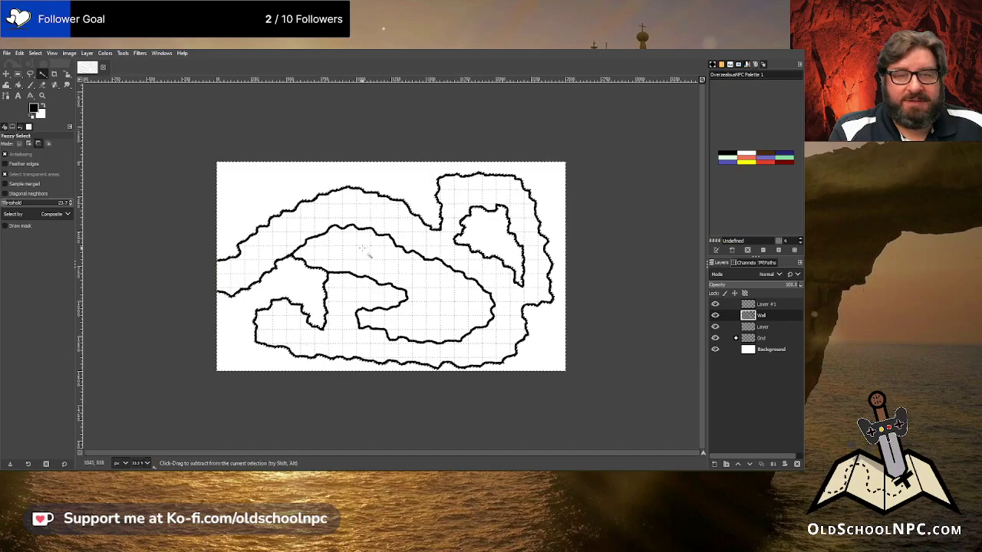
ctrl+scroll(368, 253, up, 1)
scroll(362, 272, down, 1)
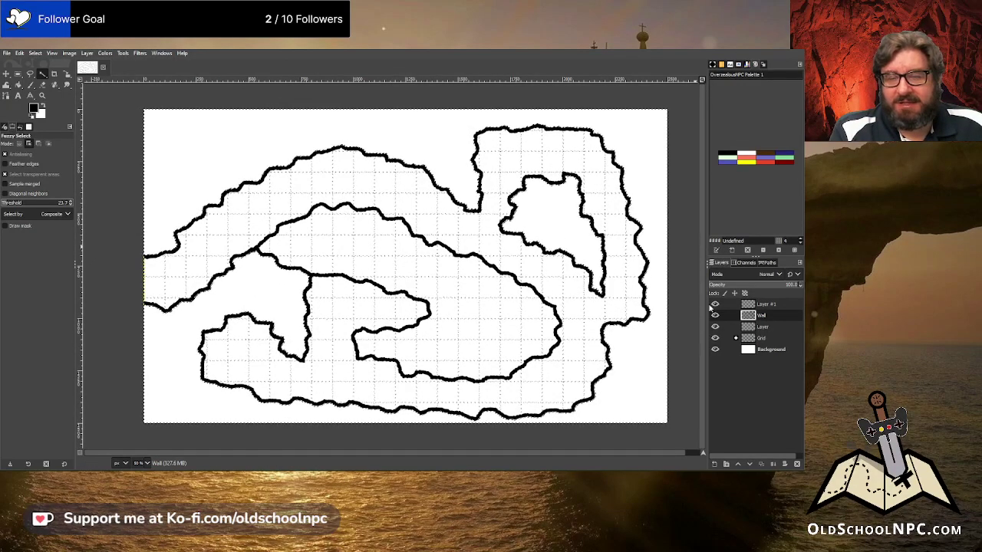
Grow the rock selection so its edges extend under the wall lines
click(34, 53)
click(61, 177)
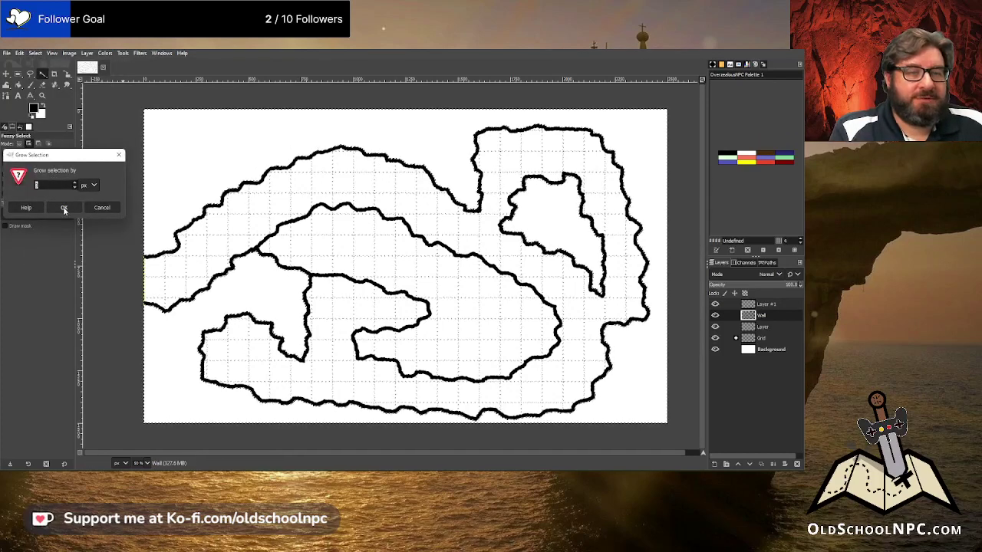
click(63, 208)
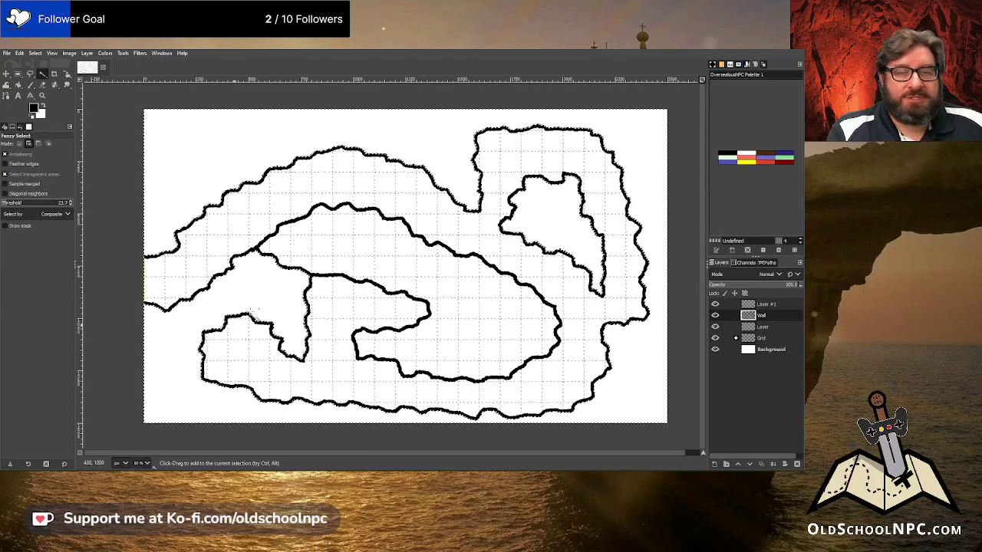
ctrl+scroll(307, 277, up, 3)
ctrl+scroll(309, 281, up, 3)
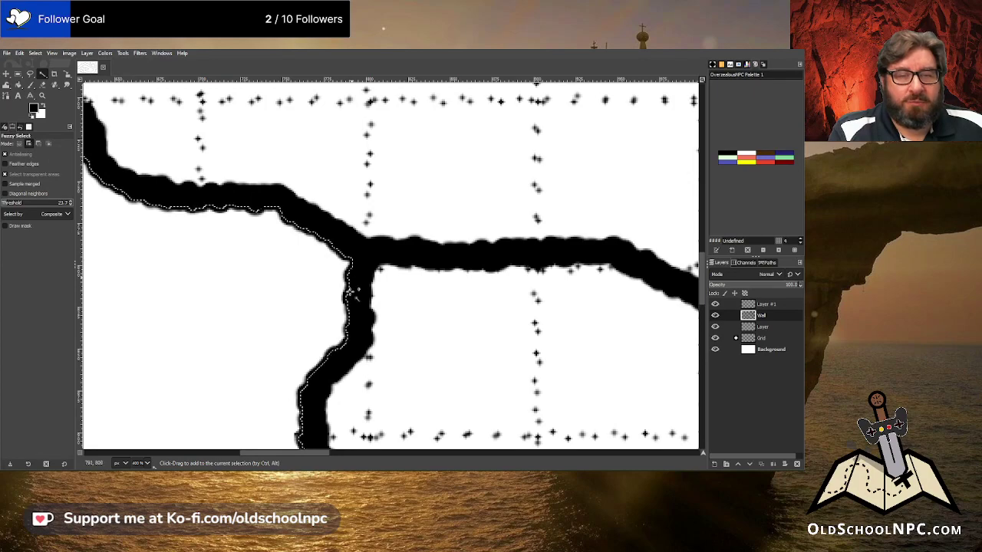
ctrl+scroll(376, 364, down, 6)
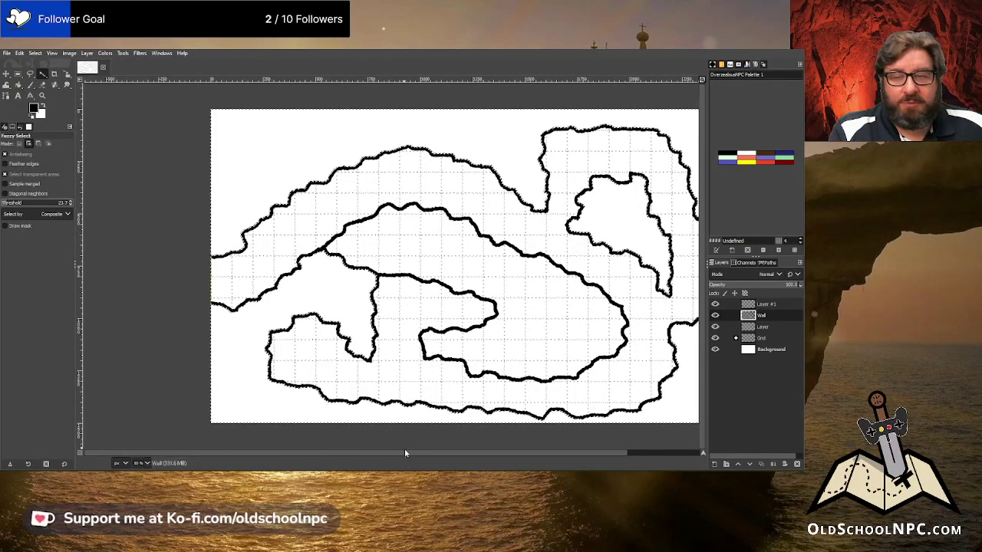
scroll(404, 451, right, 3)
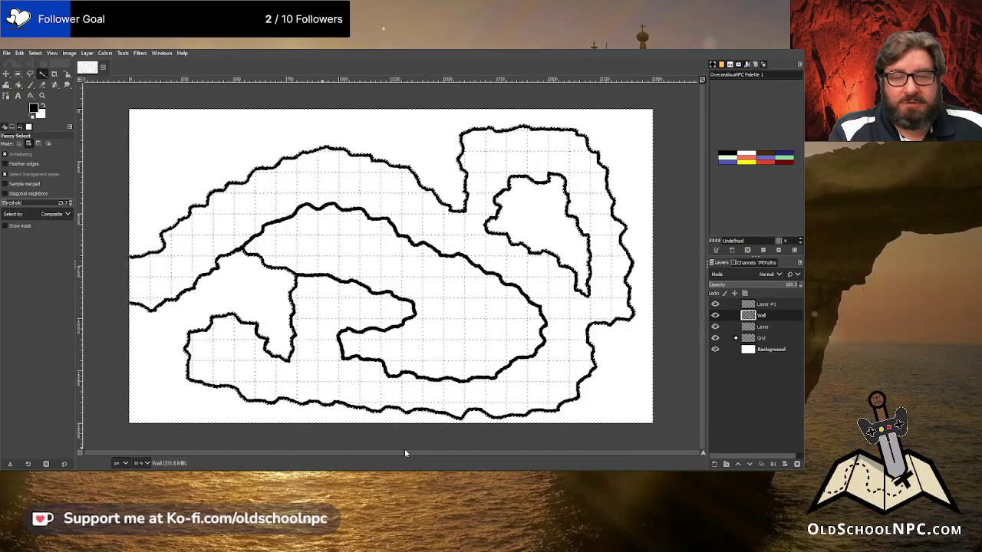
Render Cell Noise with scale 1.000, shape 2.000 and a new random seed into the selection on the layer beneath Wall
click(762, 327)
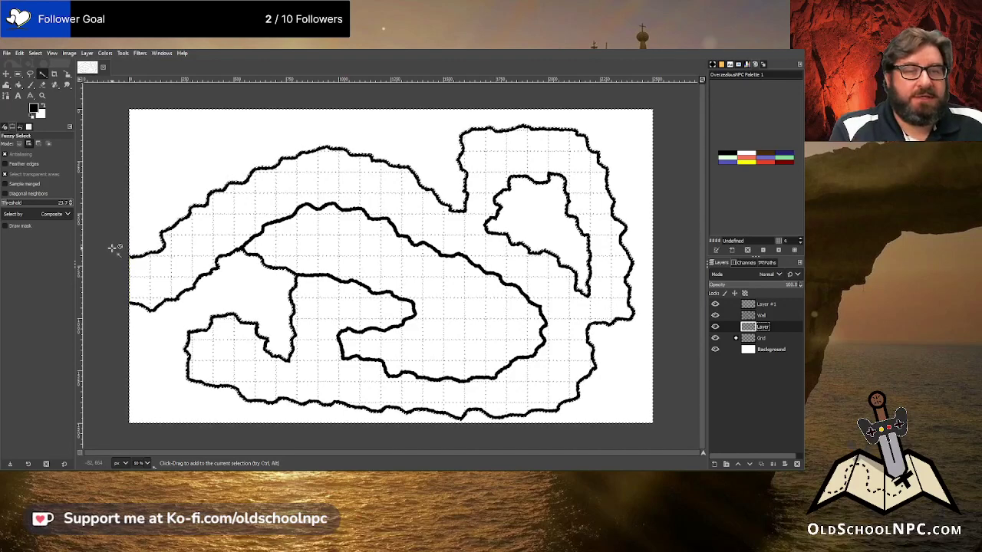
click(140, 53)
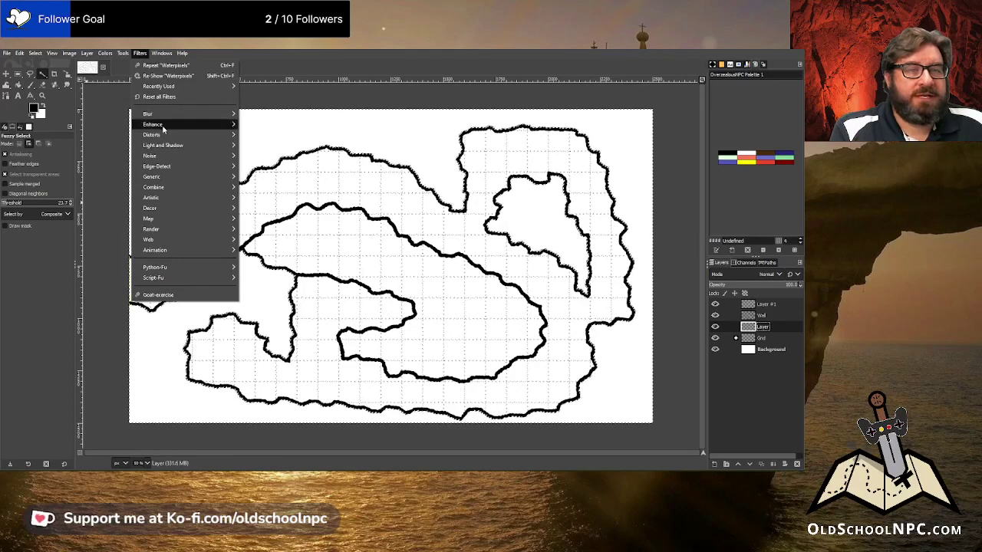
mouse_move(167, 229)
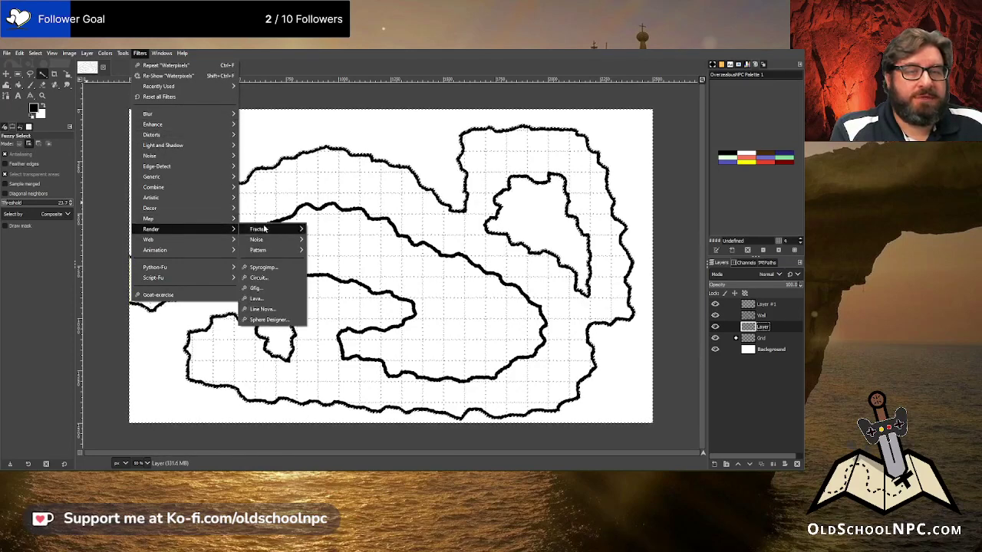
mouse_move(259, 240)
click(330, 243)
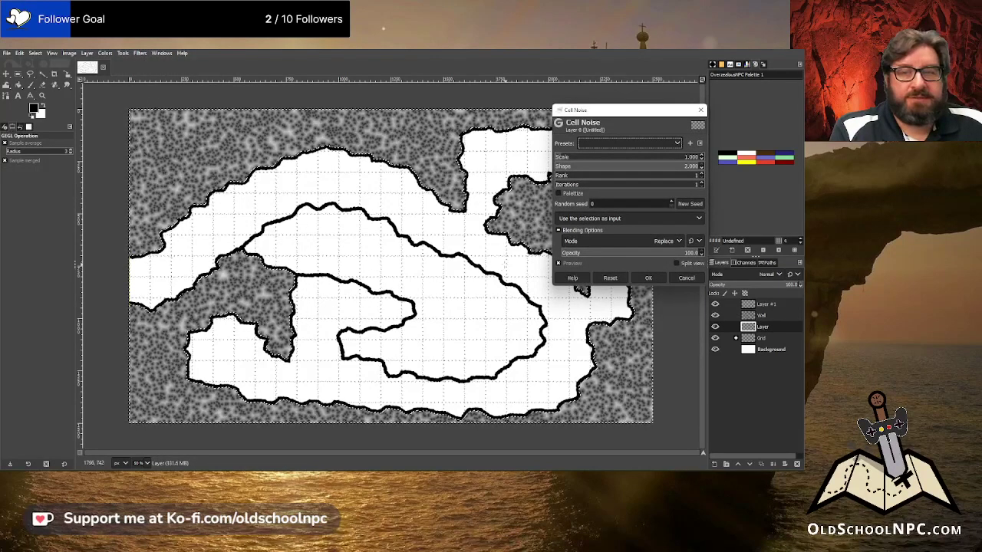
click(689, 204)
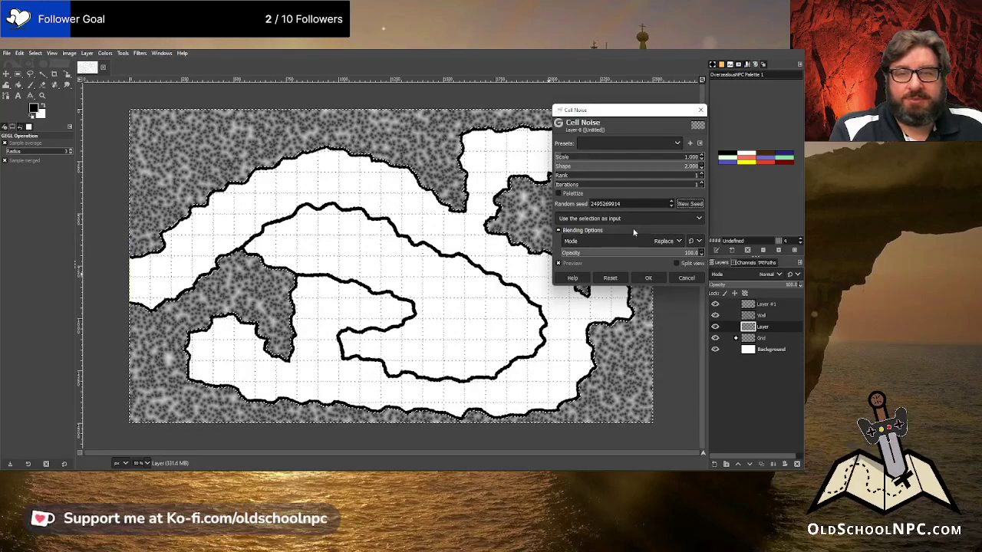
click(649, 278)
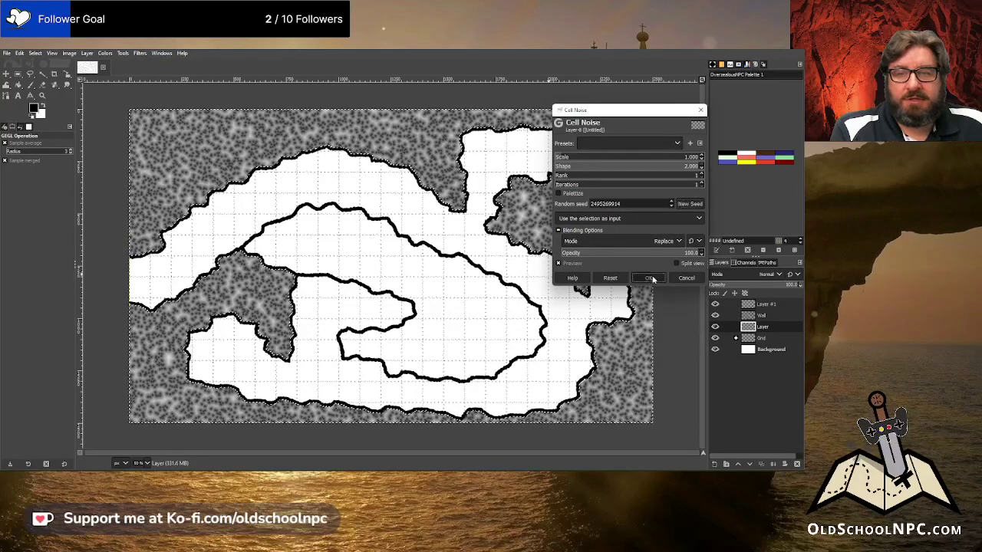
Apply the Waterpixels filter with a reduced superpixels size and gradient smoothness 1.662 to the rock noise, and deselect everything
click(136, 54)
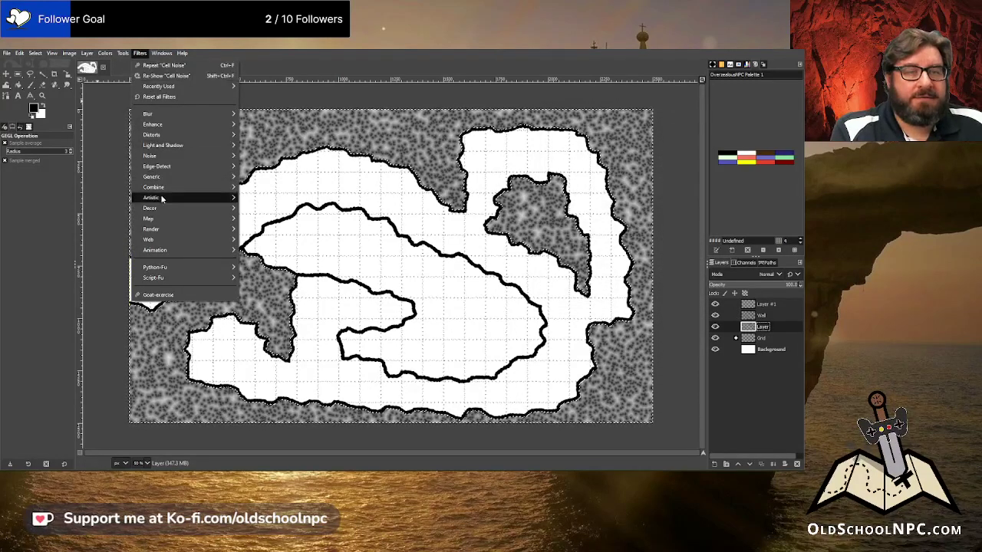
mouse_move(184, 198)
click(290, 283)
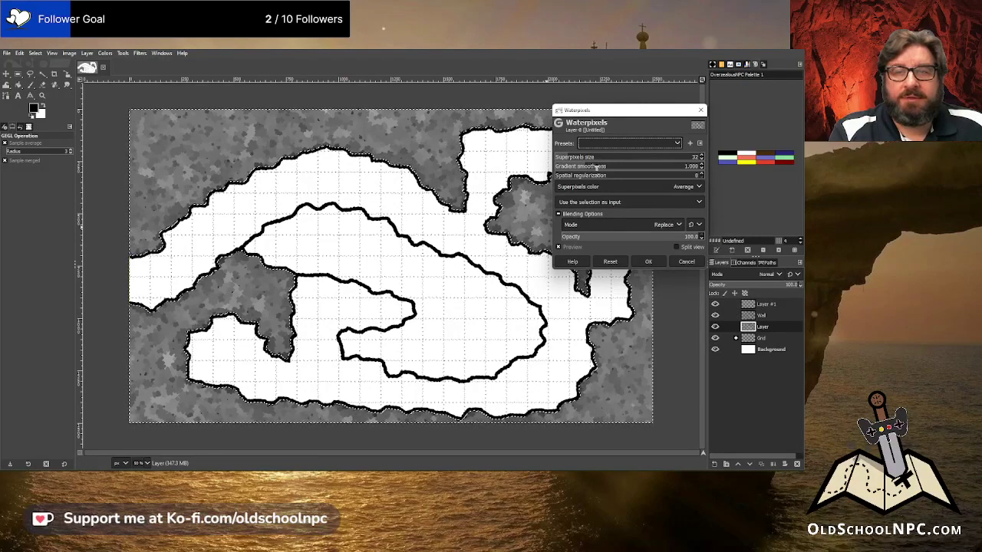
click(597, 166)
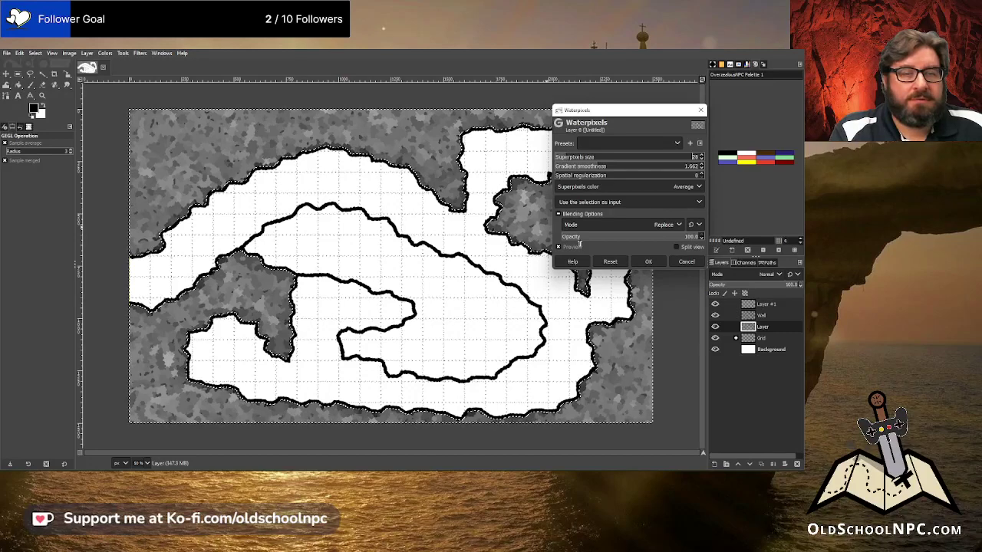
click(649, 262)
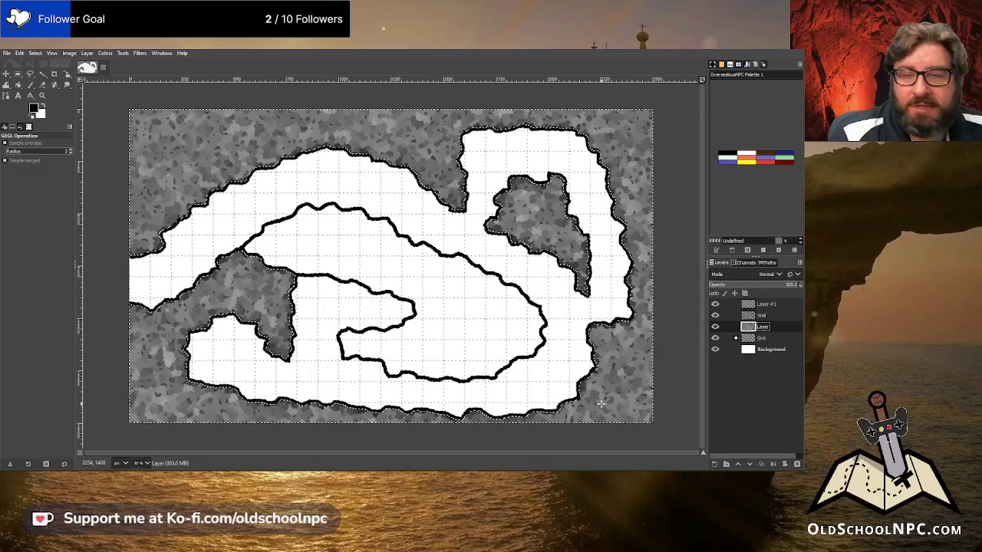
click(35, 53)
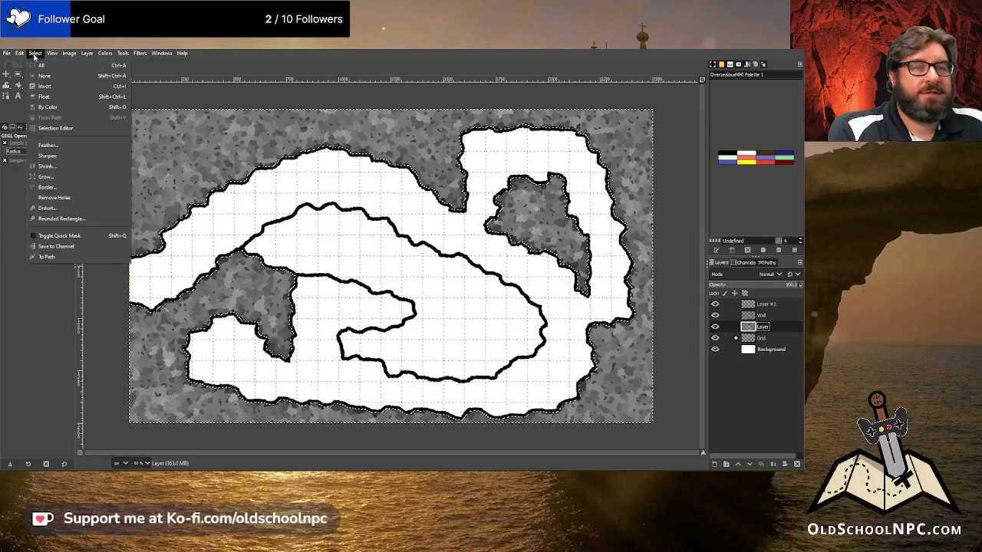
click(46, 72)
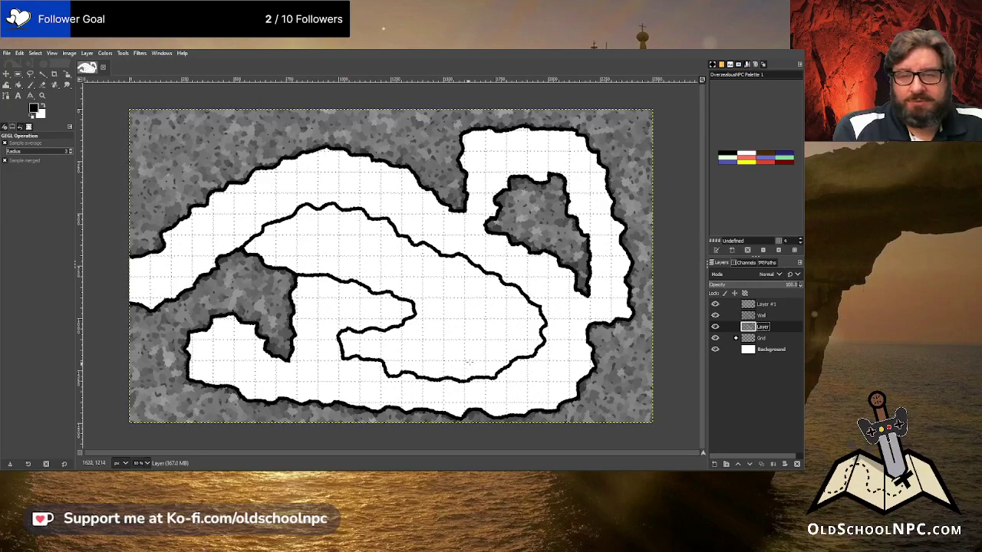
Rename the rock texture layer as Stone and add a new layer named Shadow directly beneath it
shift+click(713, 464)
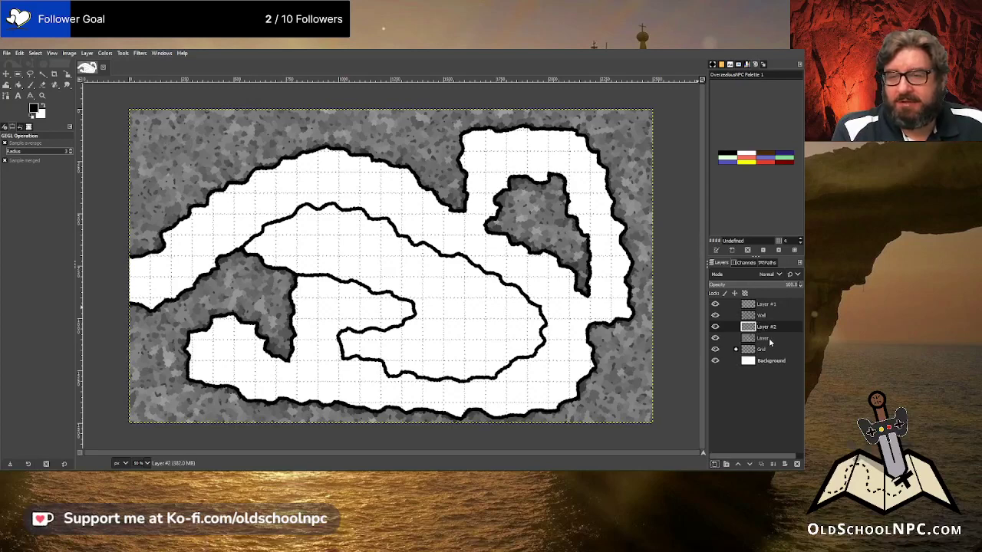
double_click(763, 339)
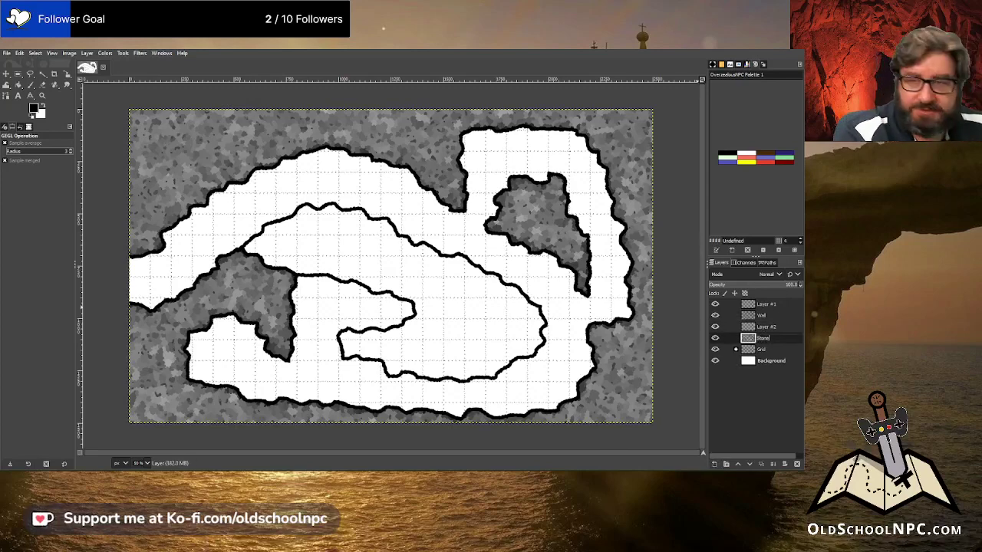
key(Return)
double_click(763, 327)
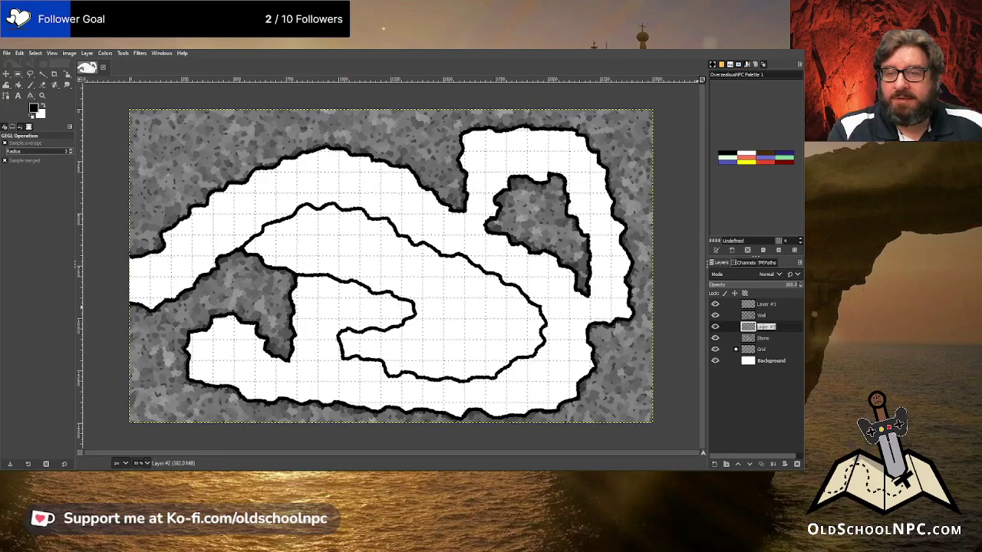
text(Shadow)
key(Return)
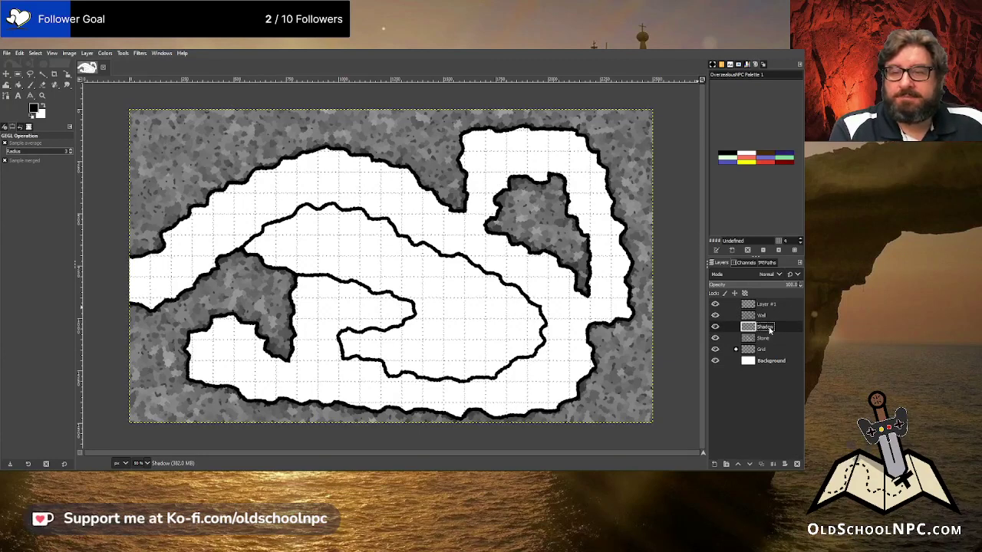
drag(767, 328, 763, 347)
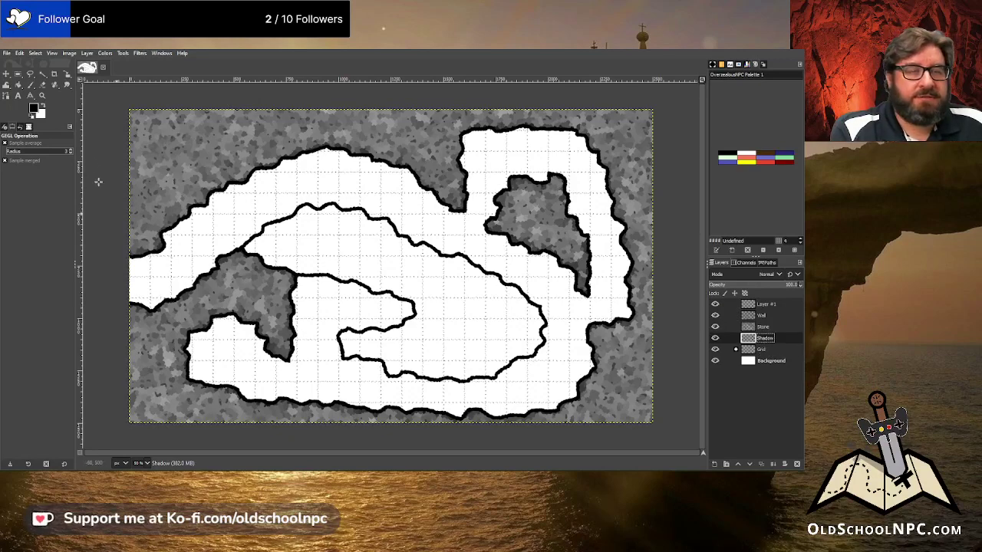
Select the outer rock area on the Wall layer with Fuzzy Select and invert the selection to cover the cave
click(42, 74)
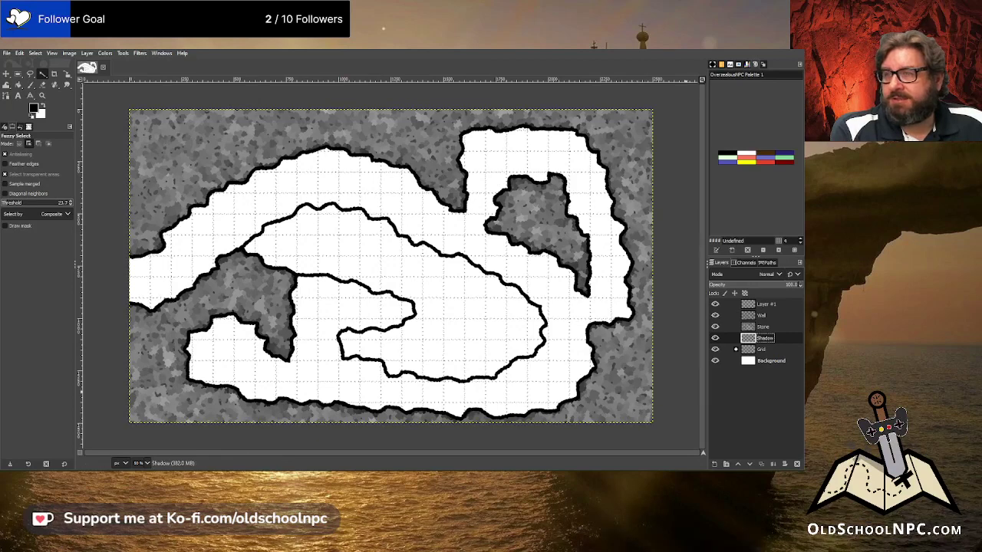
key(Return)
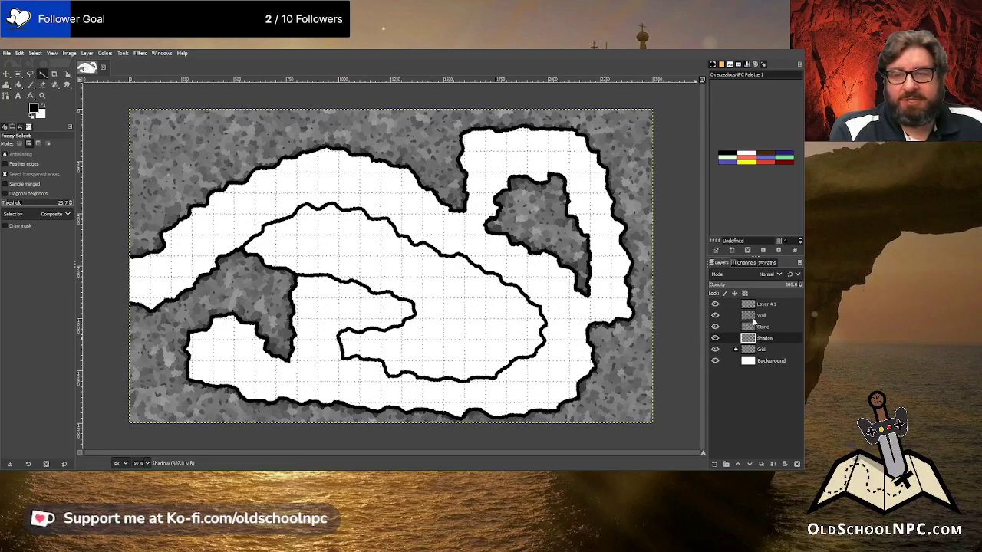
click(761, 316)
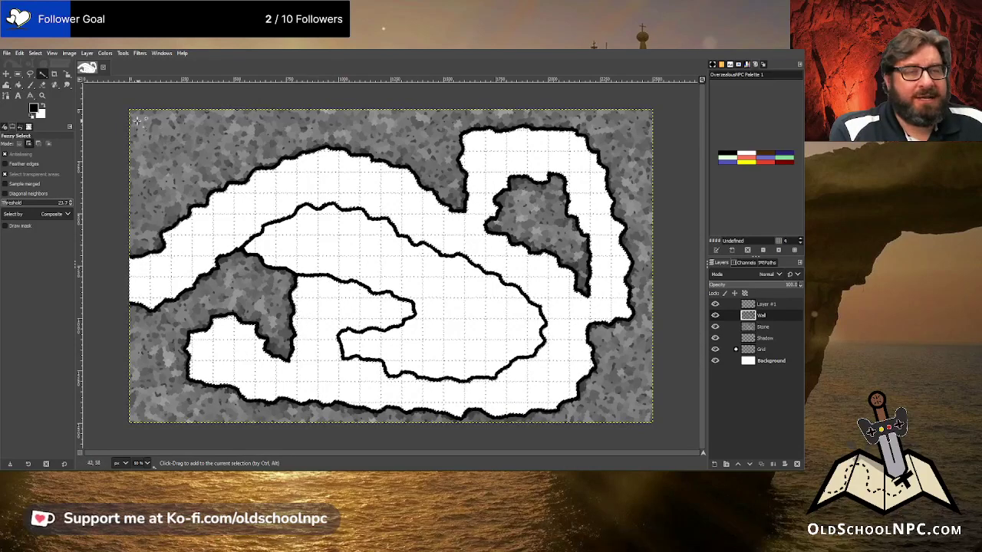
click(33, 54)
click(40, 73)
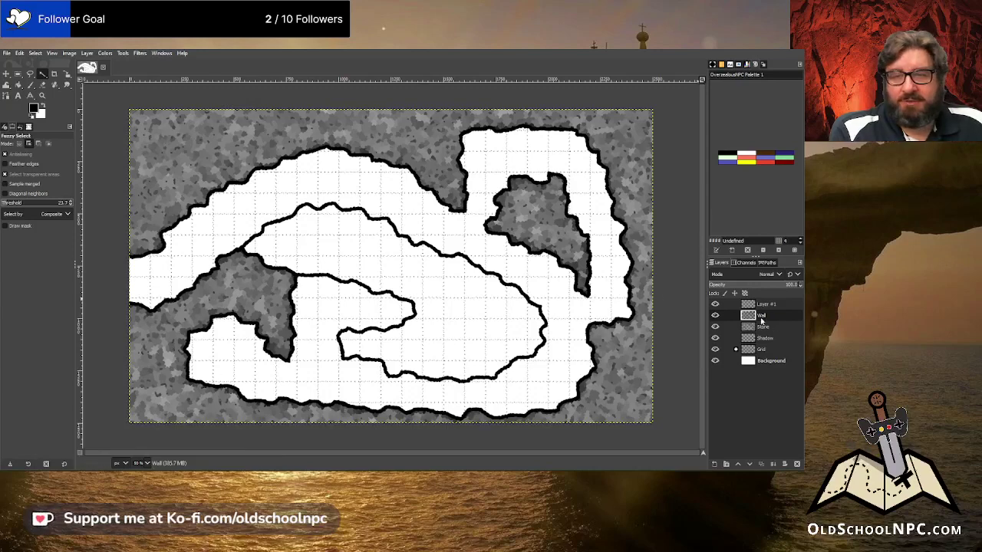
click(208, 161)
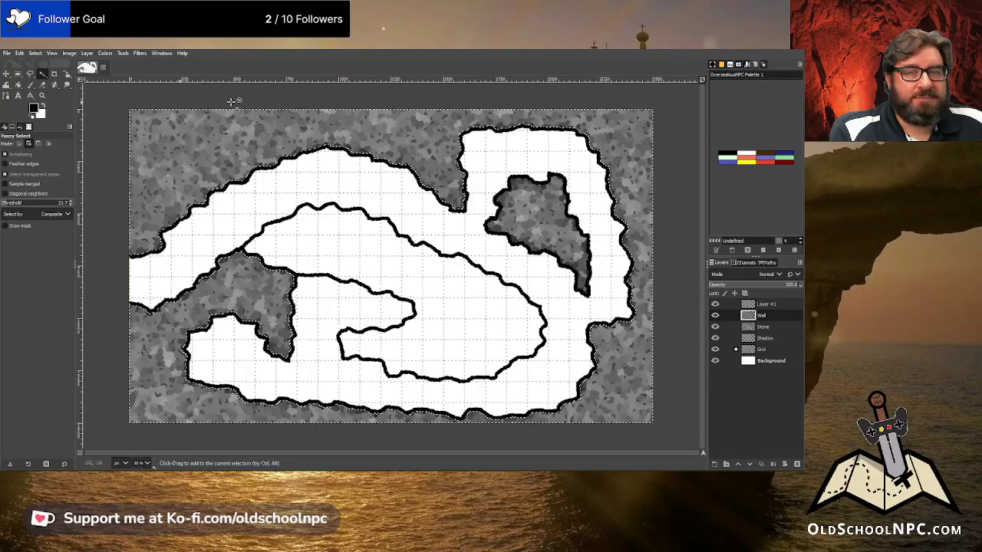
click(35, 52)
click(50, 86)
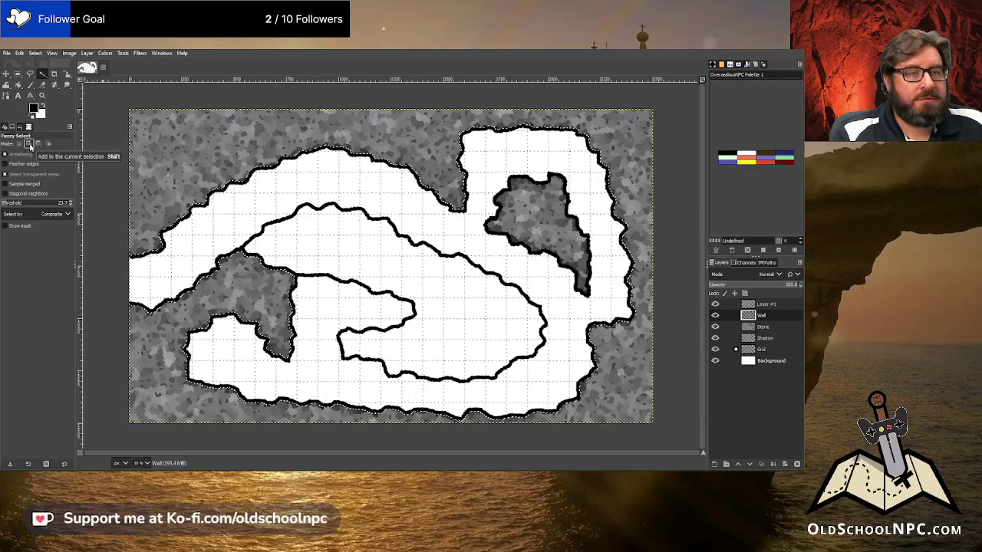
Switch Fuzzy Select to add mode and try to add the inner rock island to the existing selection
click(29, 145)
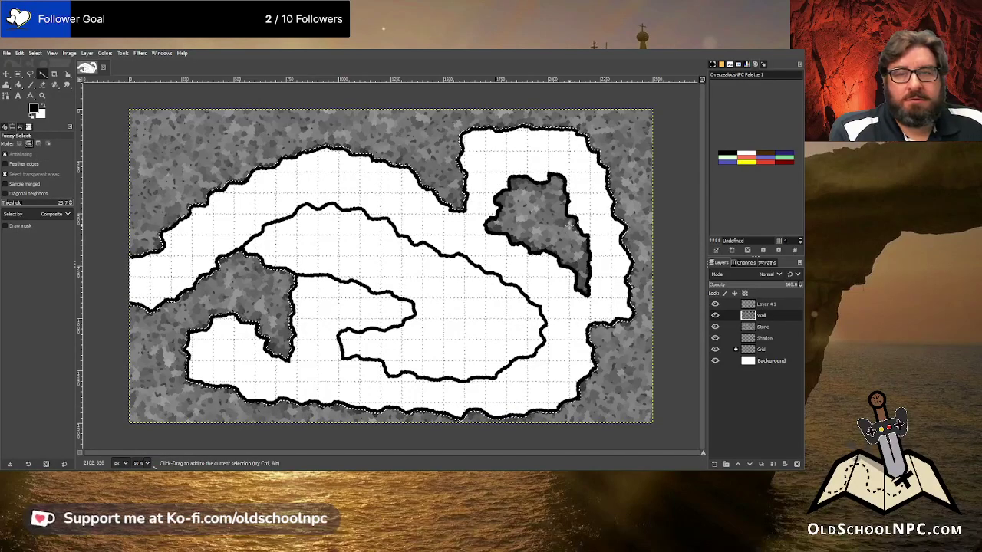
scroll(570, 245, up, 3)
scroll(489, 209, down, 3)
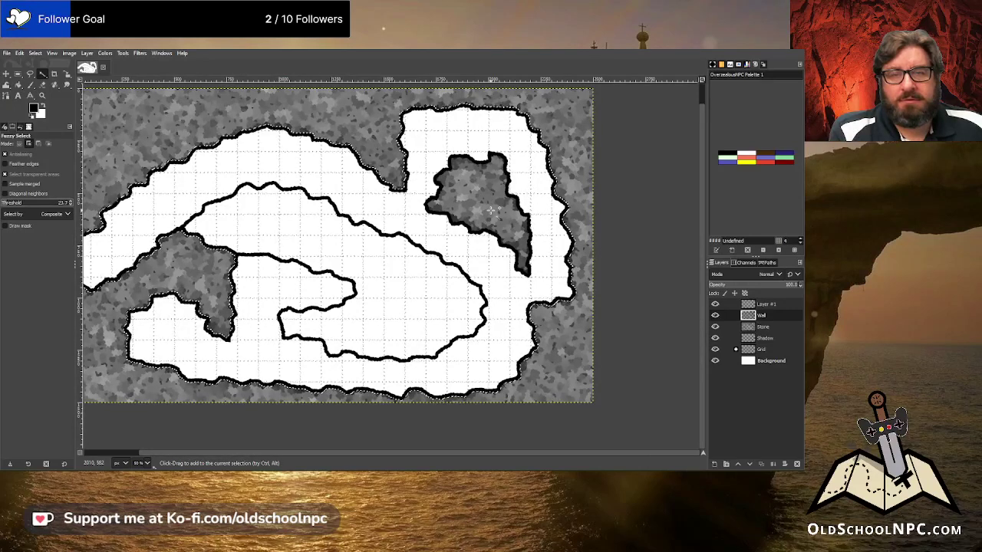
click(489, 208)
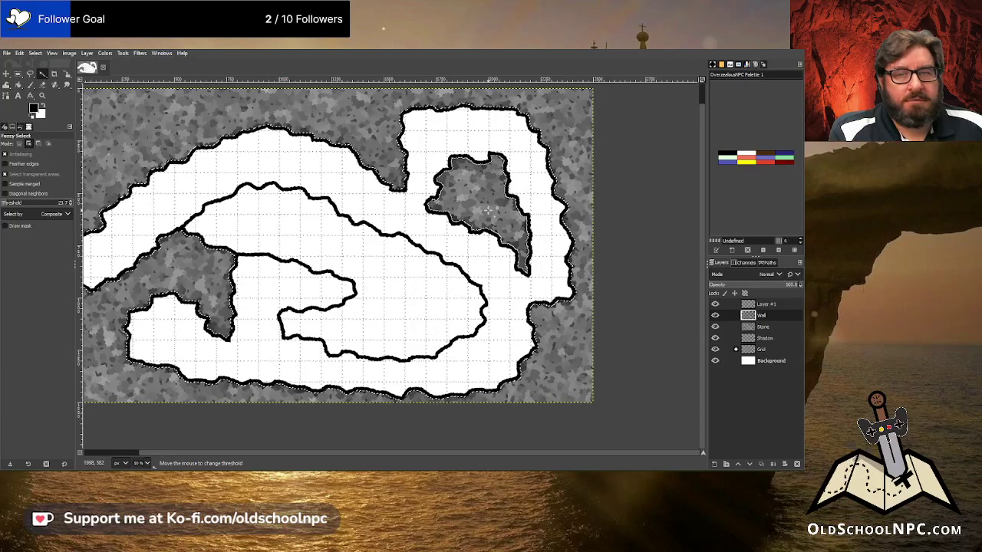
drag(494, 218, 570, 273)
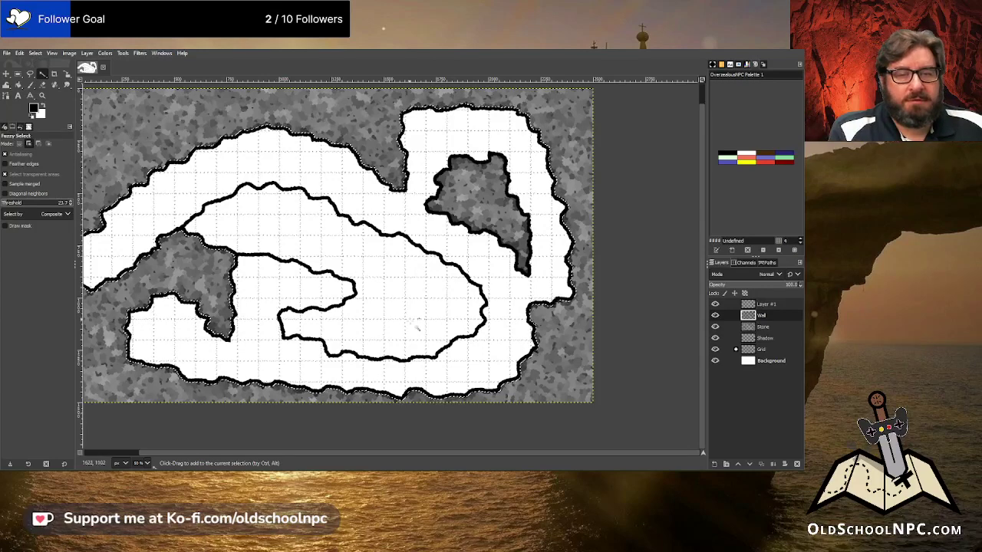
Clear the selection, Fuzzy Select the inner rock island and the outer rock on the Wall layer, and invert to cover the cave
click(35, 53)
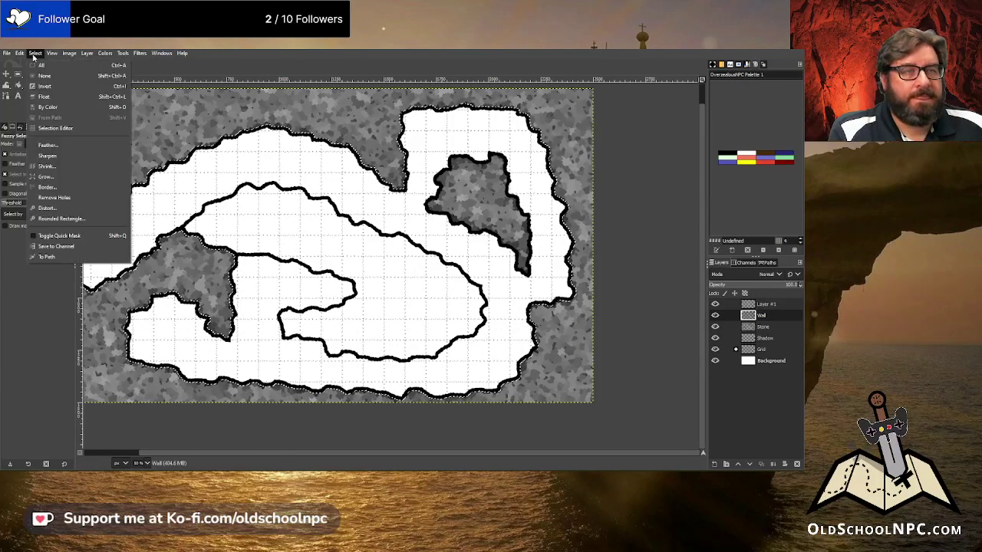
click(48, 77)
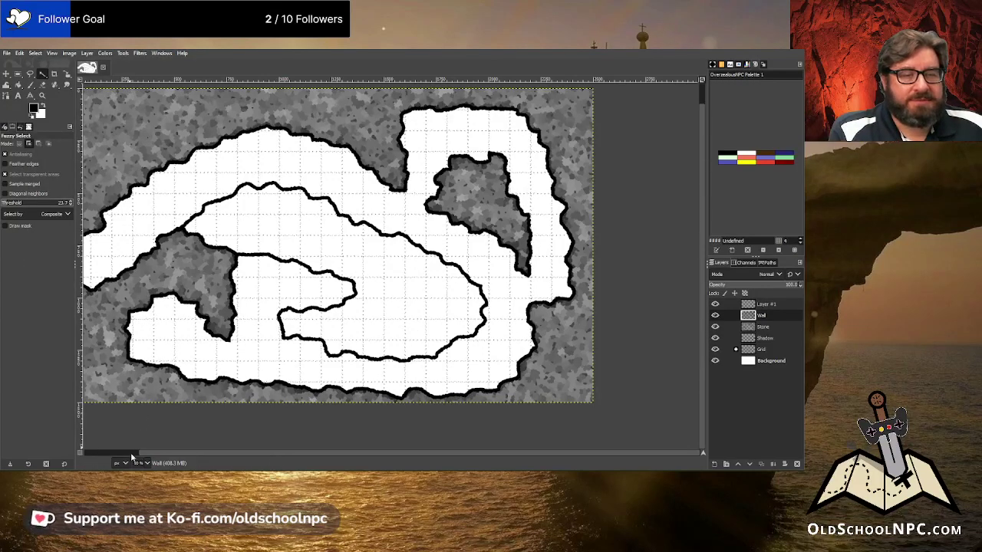
scroll(132, 455, left, 2)
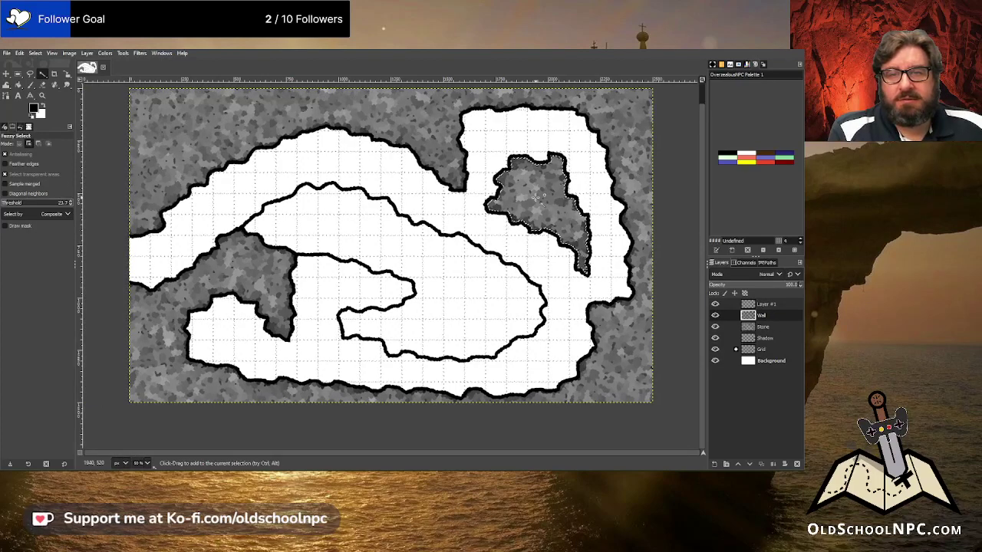
click(639, 158)
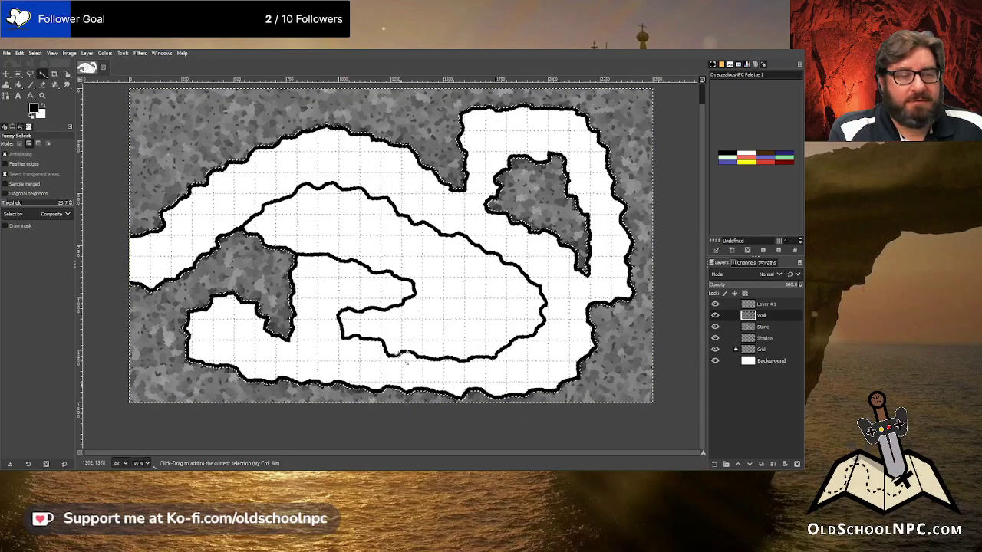
click(36, 53)
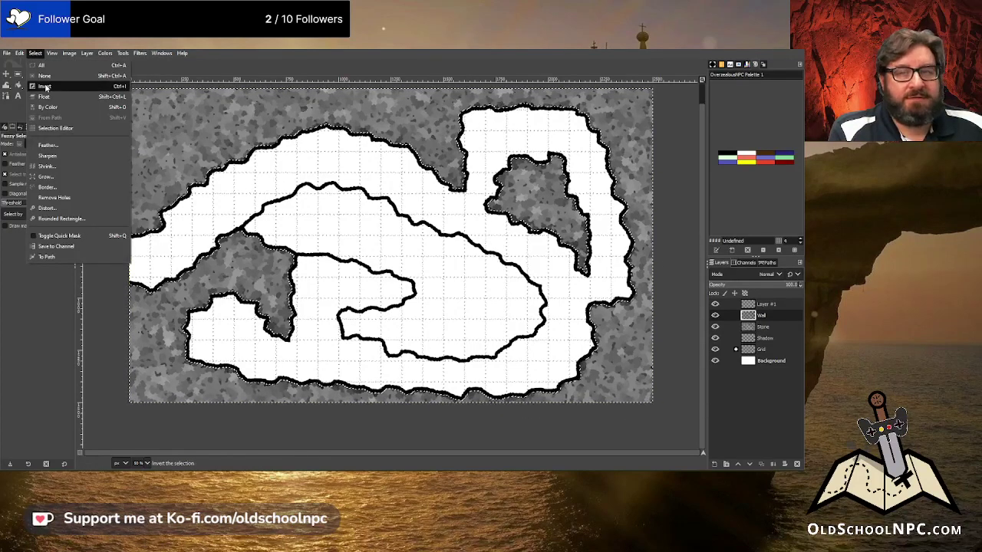
click(46, 80)
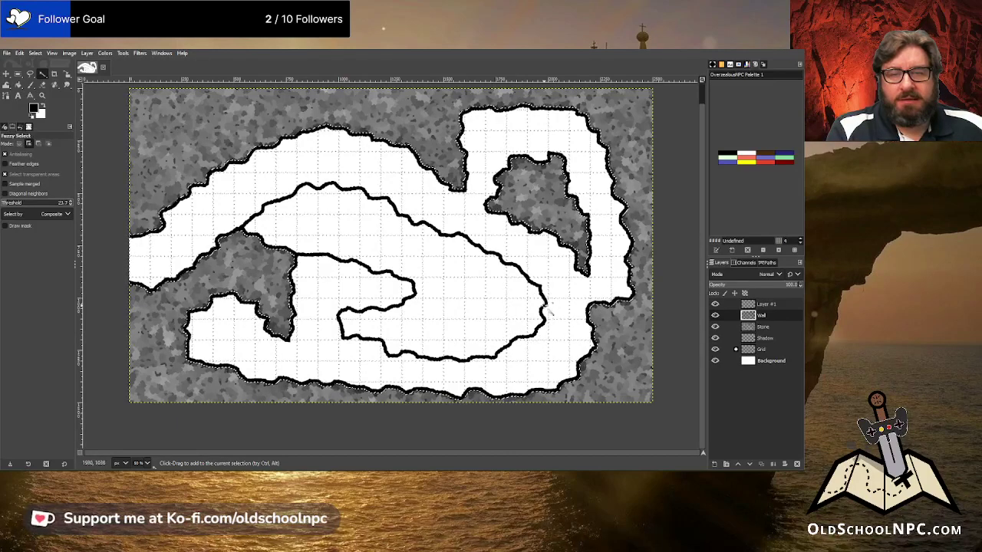
On the Shadow layer, set up the Paintbrush with the Hardness 050 brush, size 85 and jitter amount 0.25
click(763, 340)
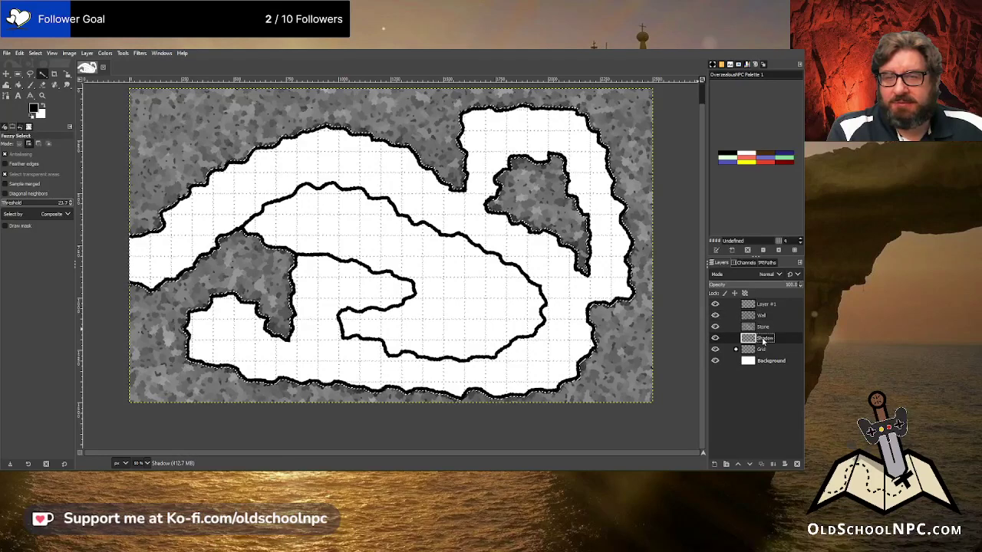
click(30, 84)
click(9, 170)
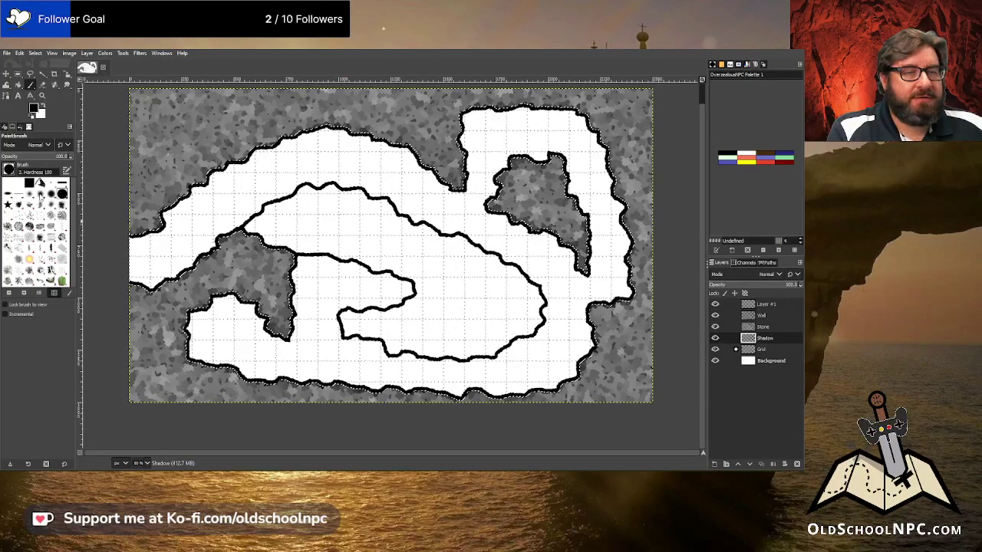
click(40, 195)
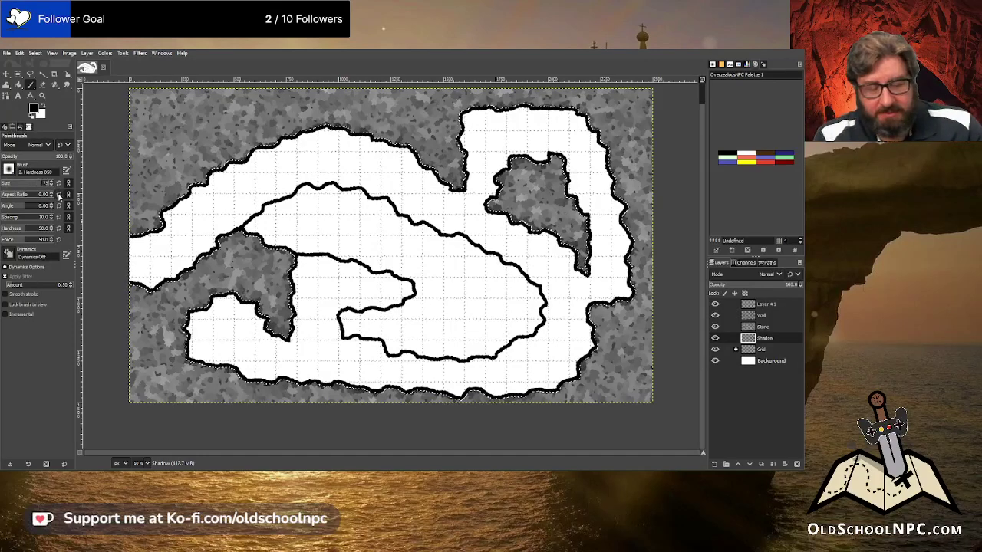
key(Return)
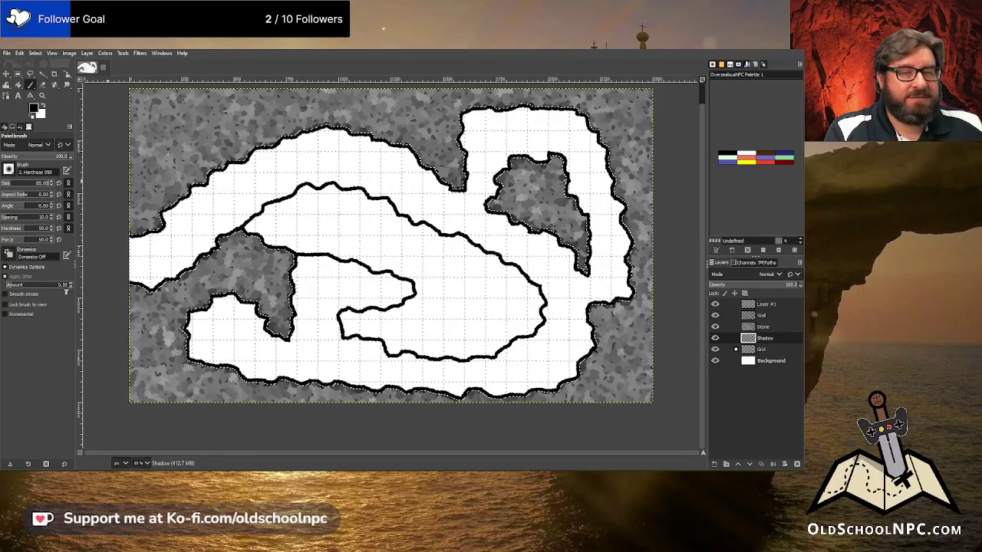
click(62, 285)
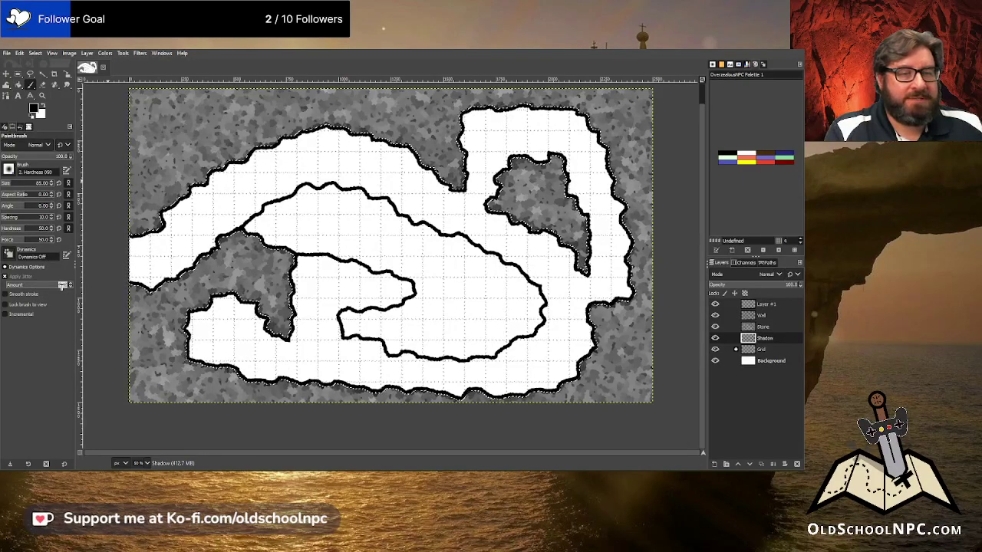
key(Return)
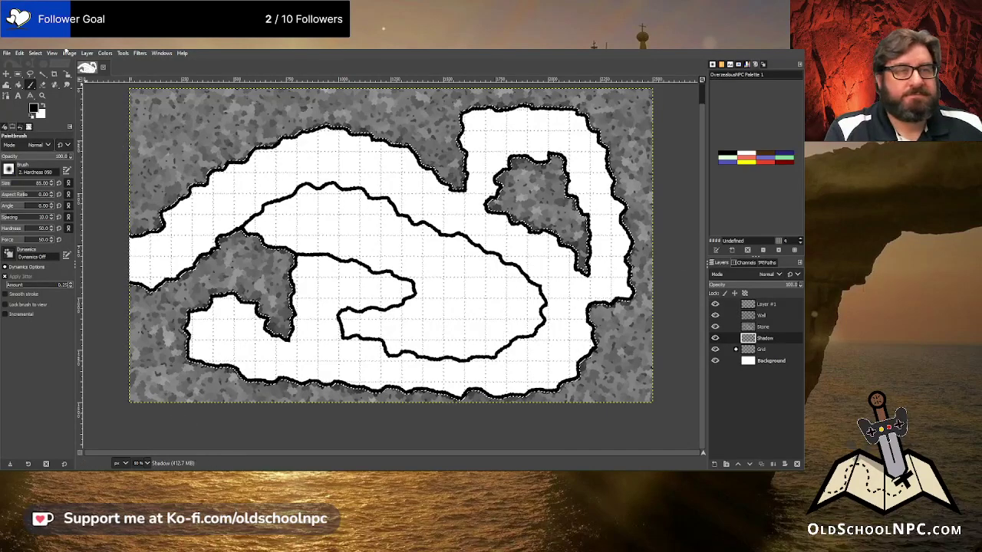
Stroke the cave selection on the Shadow layer with the Paintbrush and set the layer opacity to 50
click(20, 54)
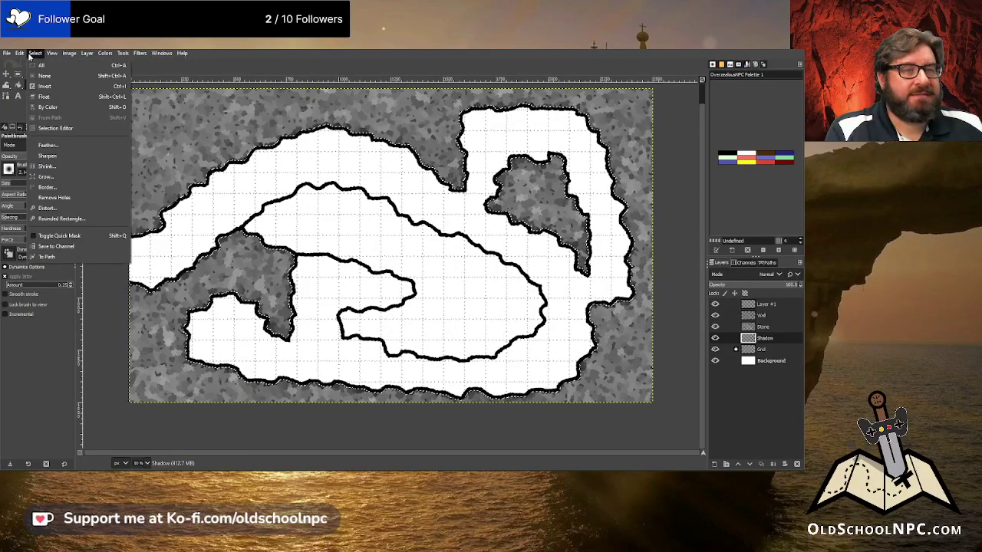
click(43, 270)
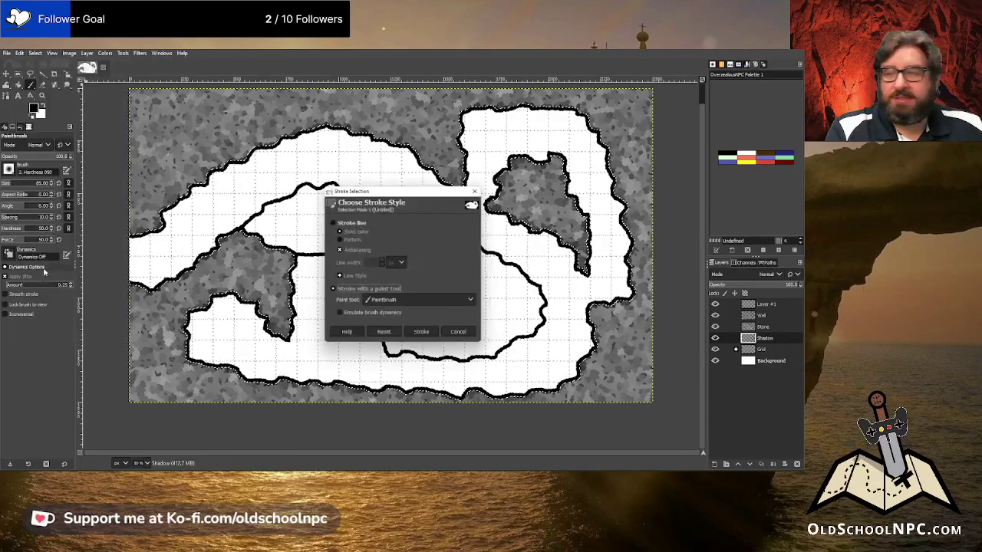
click(422, 333)
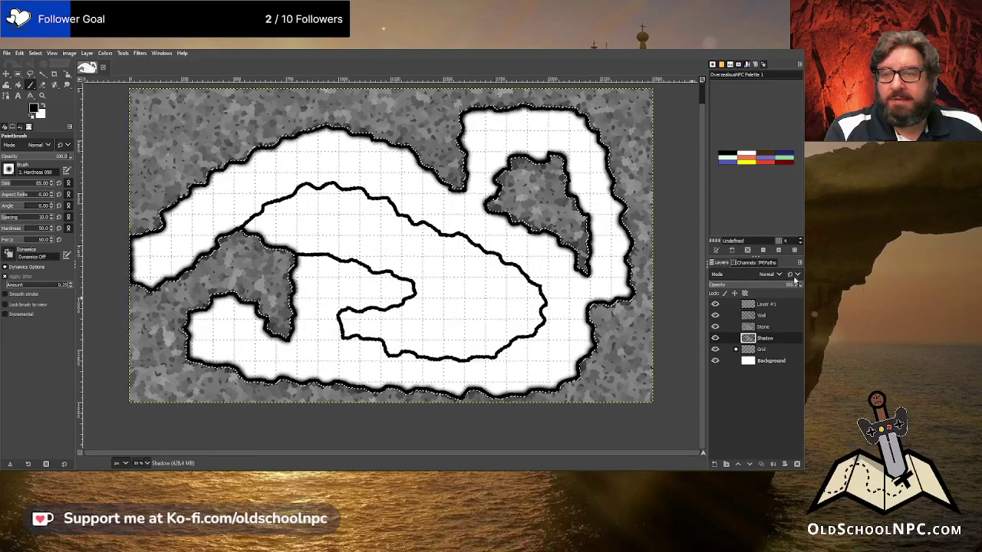
click(795, 284)
text(50)
key(Return)
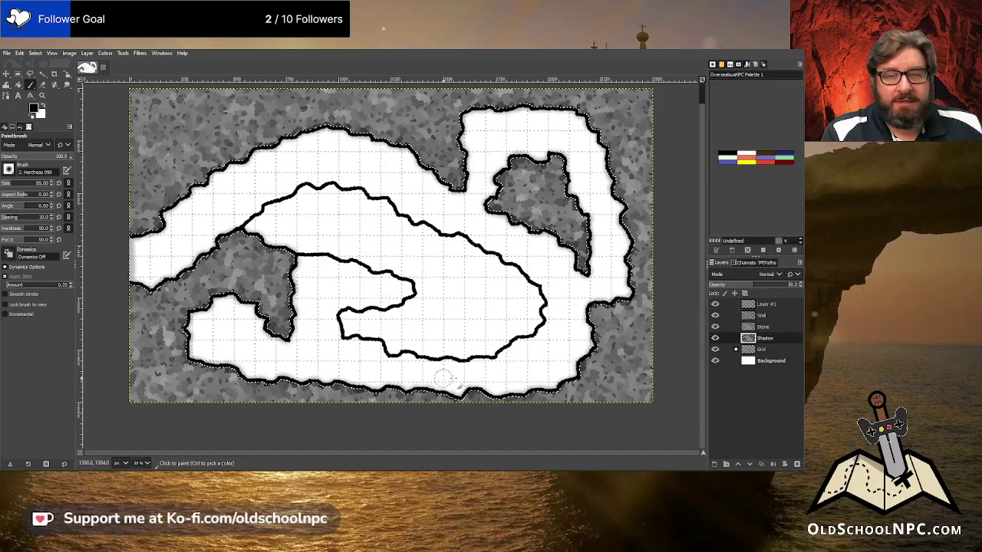
Undo the Shadow layer's opacity change and the paintbrush stroke around the selection
scroll(443, 377, up, 4)
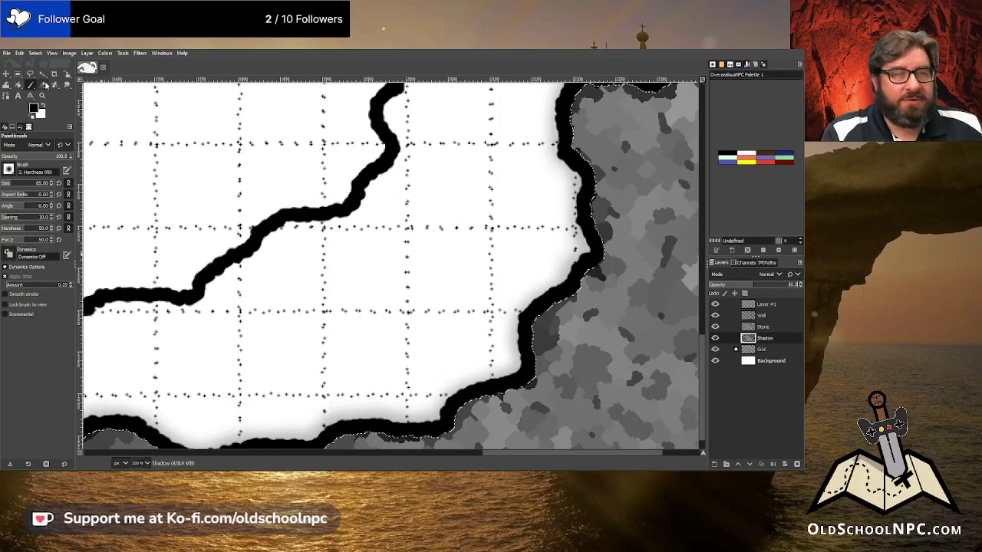
click(20, 53)
click(23, 64)
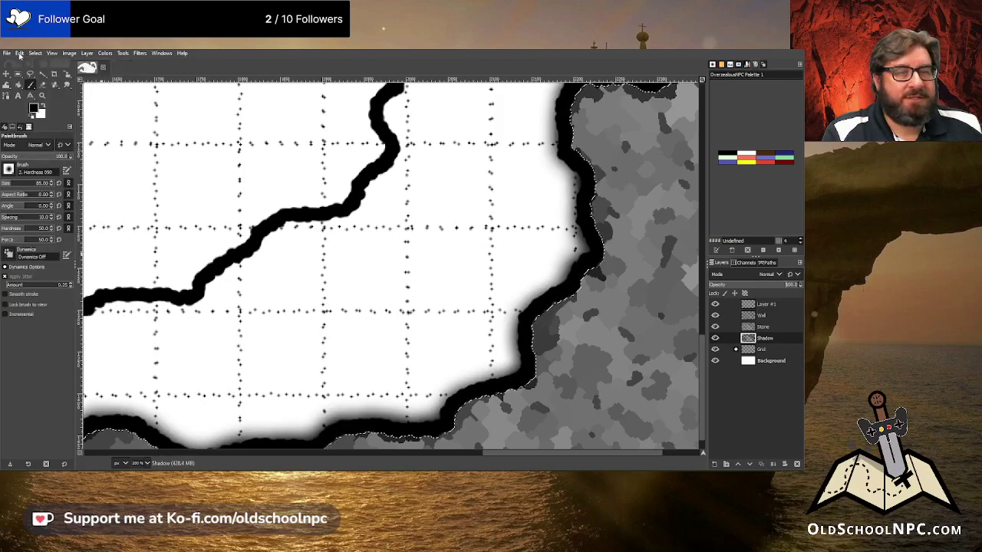
click(19, 53)
click(23, 65)
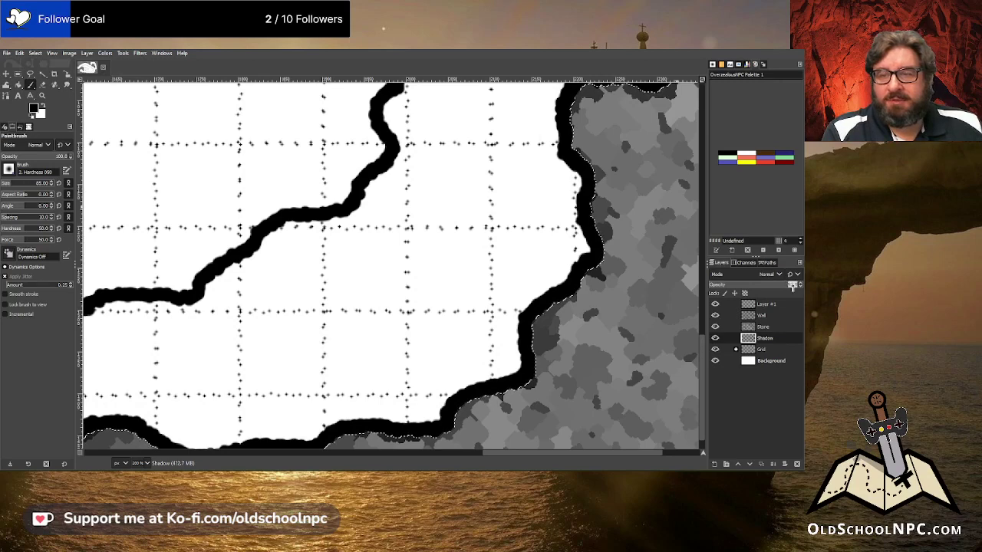
Set the Shadow layer opacity to 50 and stroke the cave selection with the Paintbrush at size 100
click(754, 284)
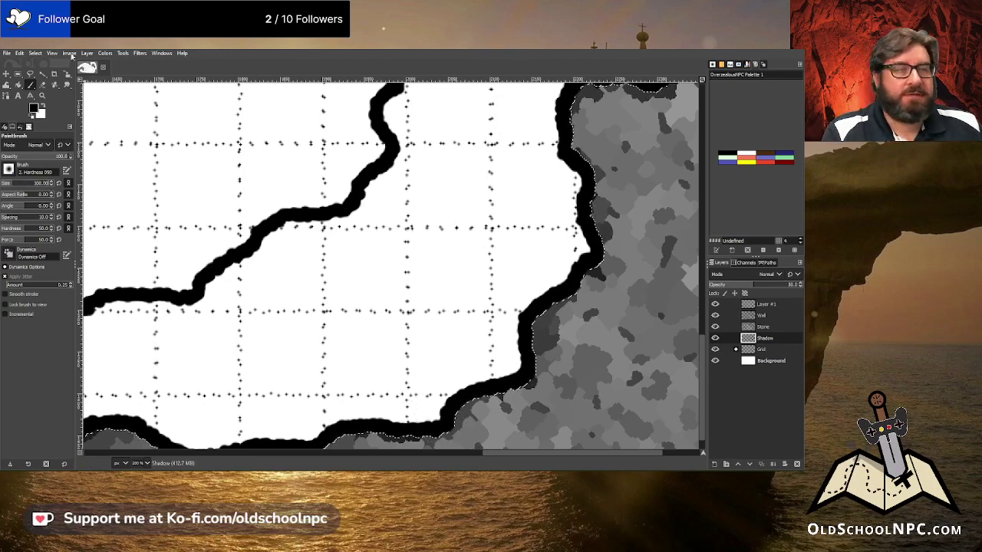
click(19, 53)
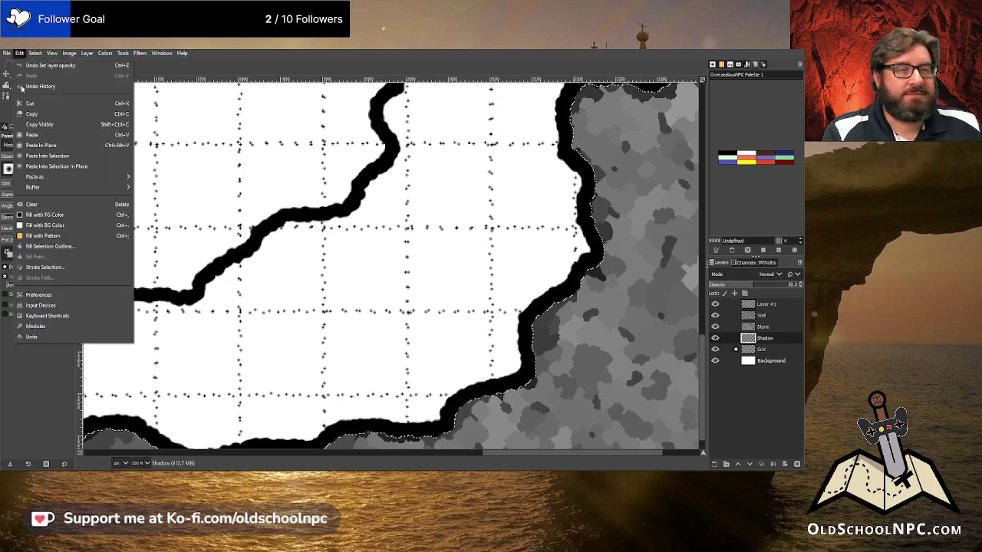
click(46, 267)
click(421, 335)
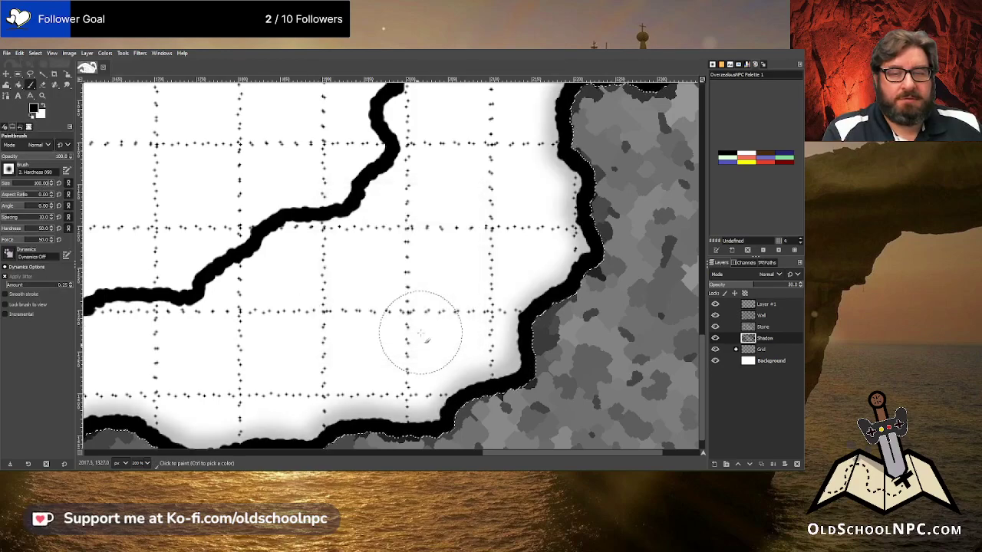
Clear the selection around the cave
scroll(230, 311, down, 3)
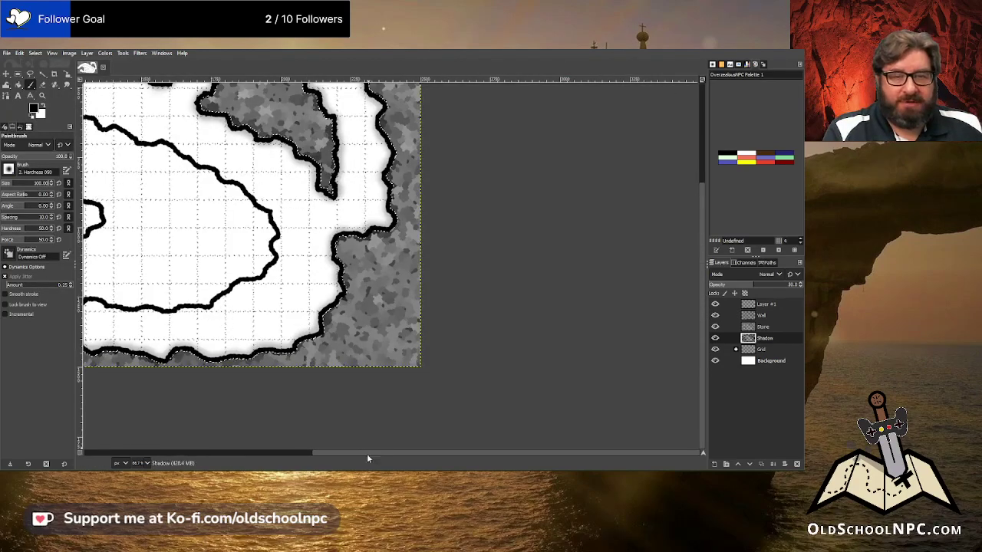
scroll(261, 414, left, 5)
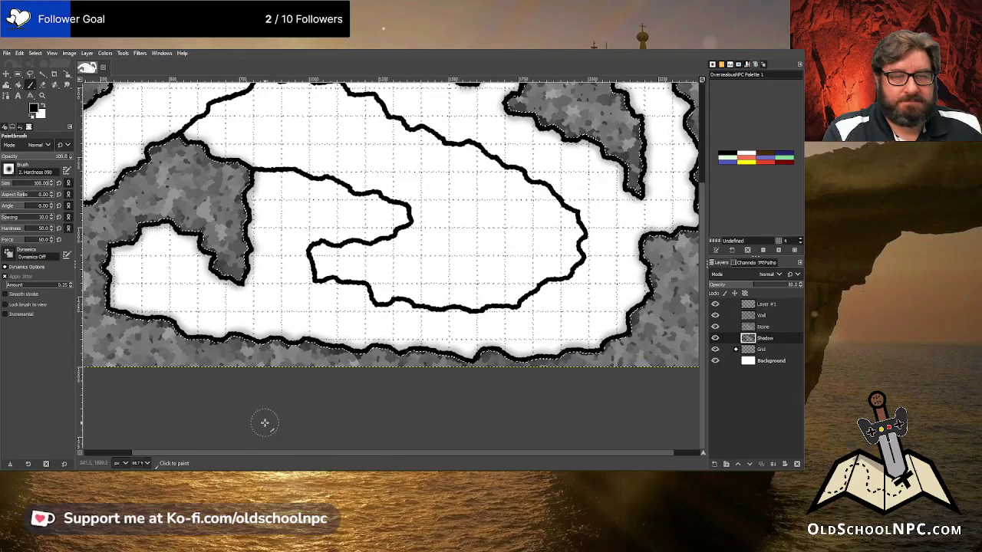
scroll(264, 418, down, 1)
scroll(259, 437, left, 1)
scroll(257, 447, up, 1)
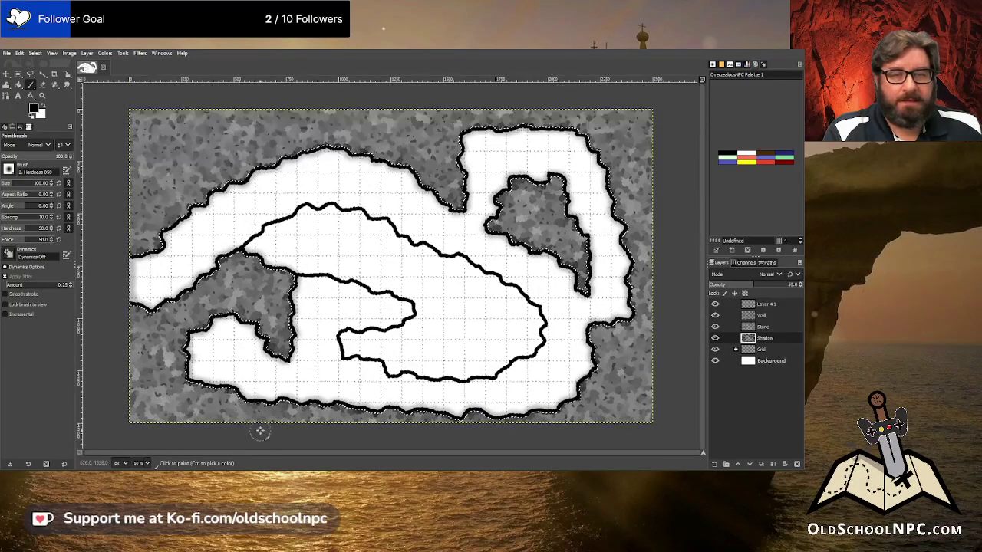
mouse_move(404, 180)
mouse_down()
mouse_move(467, 215)
mouse_move(479, 200)
mouse_move(465, 160)
mouse_move(478, 138)
mouse_move(507, 129)
mouse_move(574, 139)
mouse_move(611, 171)
mouse_move(634, 272)
mouse_move(622, 307)
mouse_move(581, 336)
mouse_up()
mouse_move(551, 403)
mouse_down()
mouse_move(420, 415)
mouse_move(346, 398)
mouse_move(287, 414)
mouse_move(170, 358)
mouse_move(247, 350)
mouse_up()
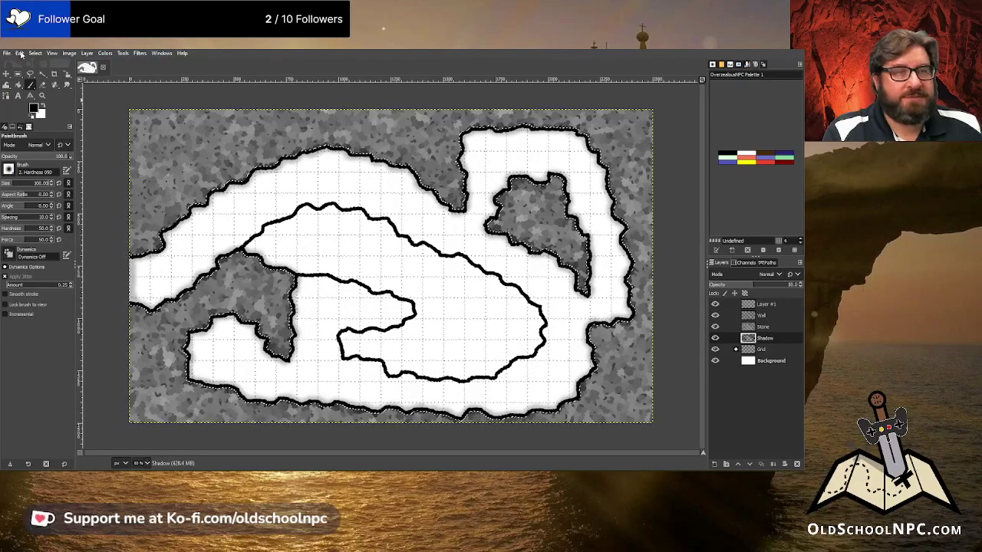
click(35, 53)
click(45, 75)
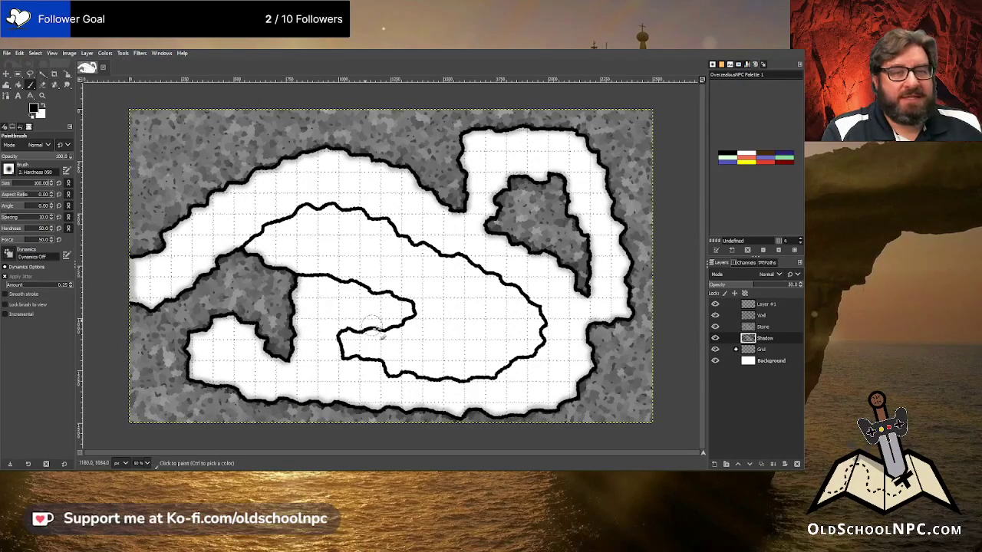
Try to select the central cave area with Fuzzy Select on the Shadow layer, and undo that selection
click(42, 73)
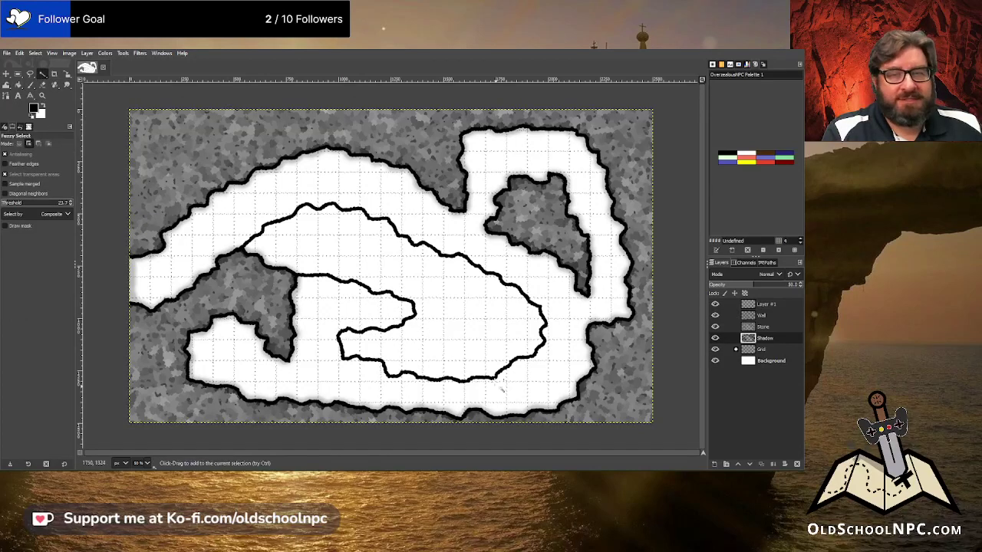
click(458, 342)
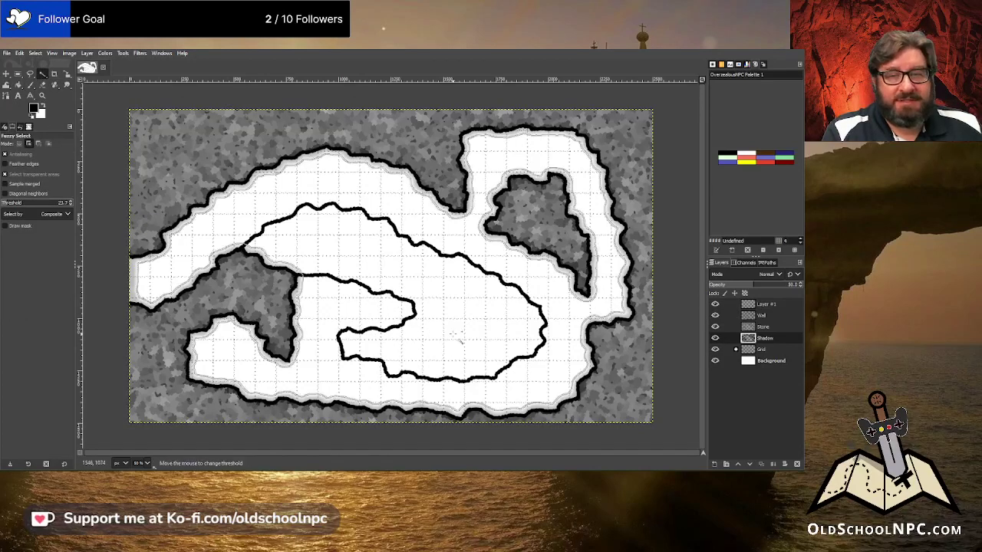
click(19, 53)
click(28, 68)
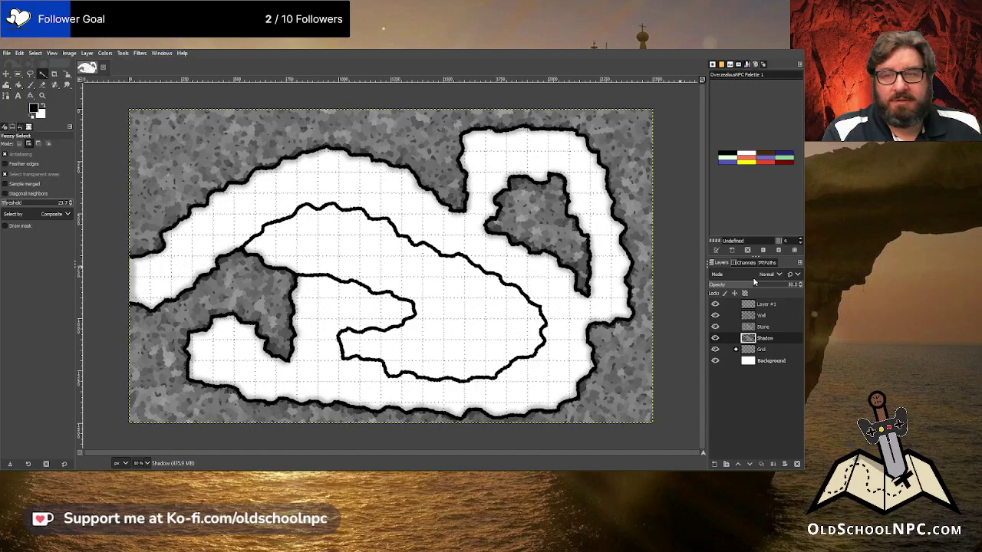
Select the enclosed central cave area using the Wall layer, and make the Shadow layer active again
click(764, 318)
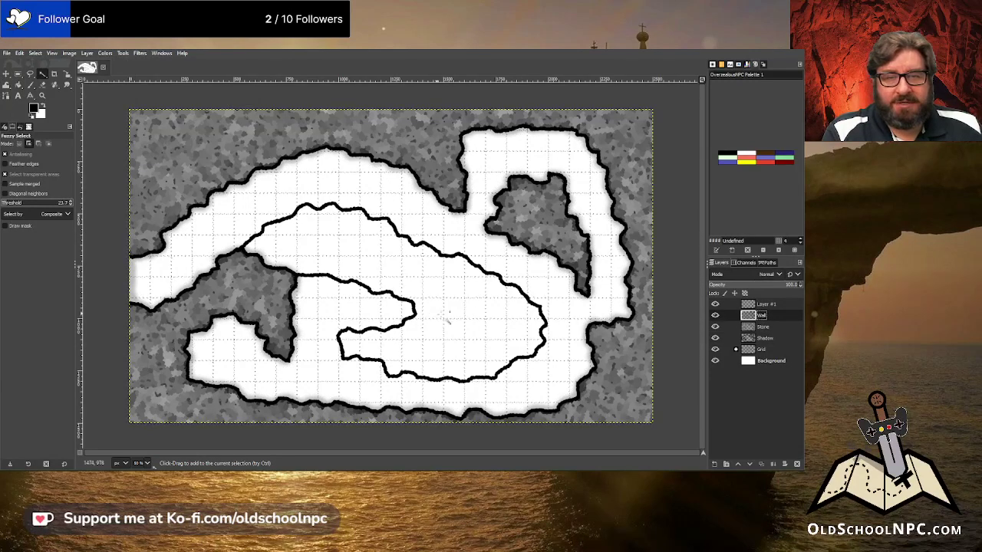
click(767, 340)
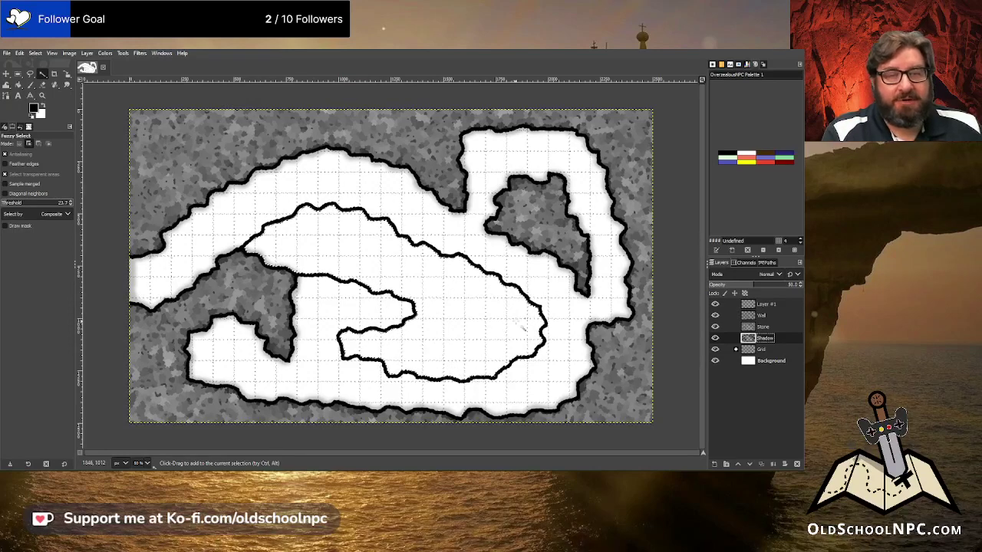
Try stroking the central cave selection on the Shadow layer with the Paintbrush at size 50, and undo the stroke
click(30, 85)
click(39, 183)
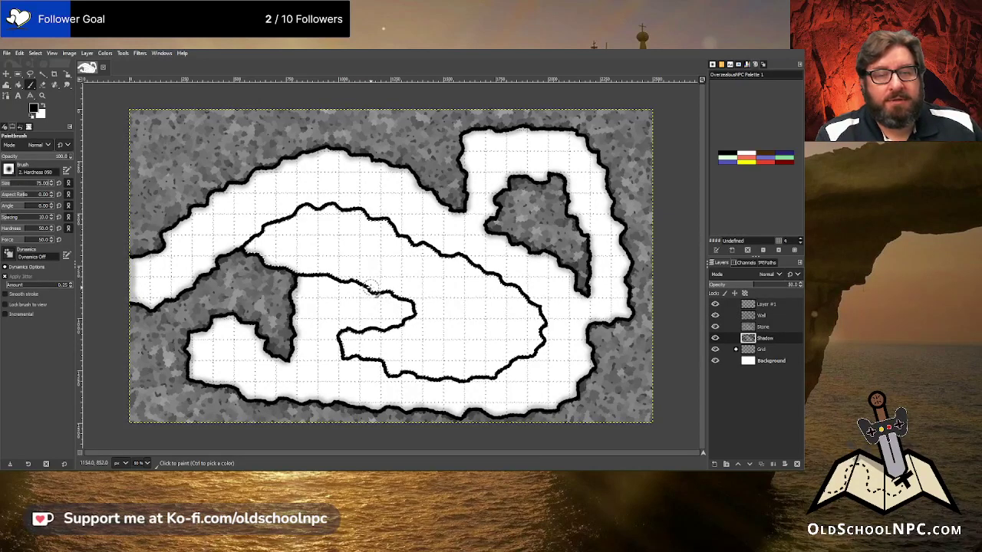
double_click(45, 185)
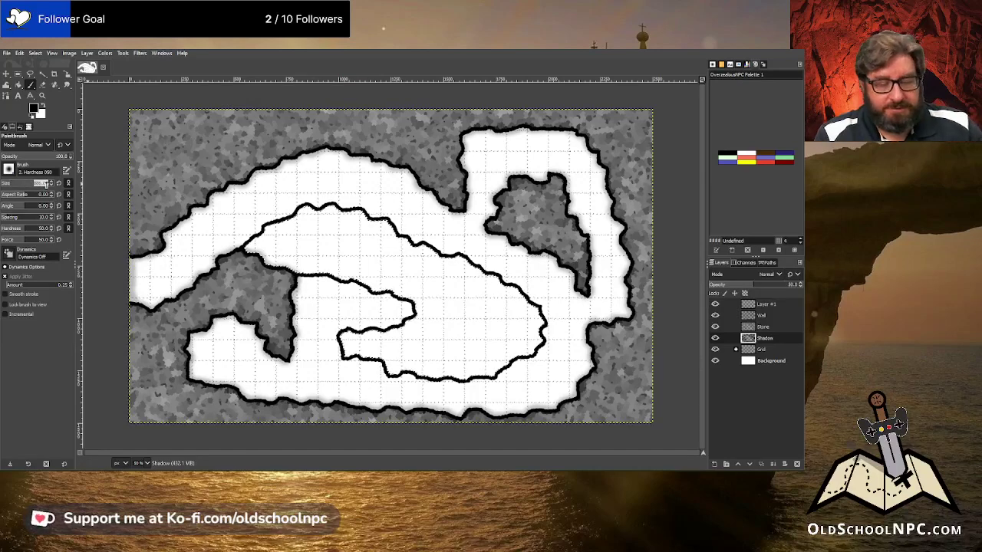
text(50)
key(Return)
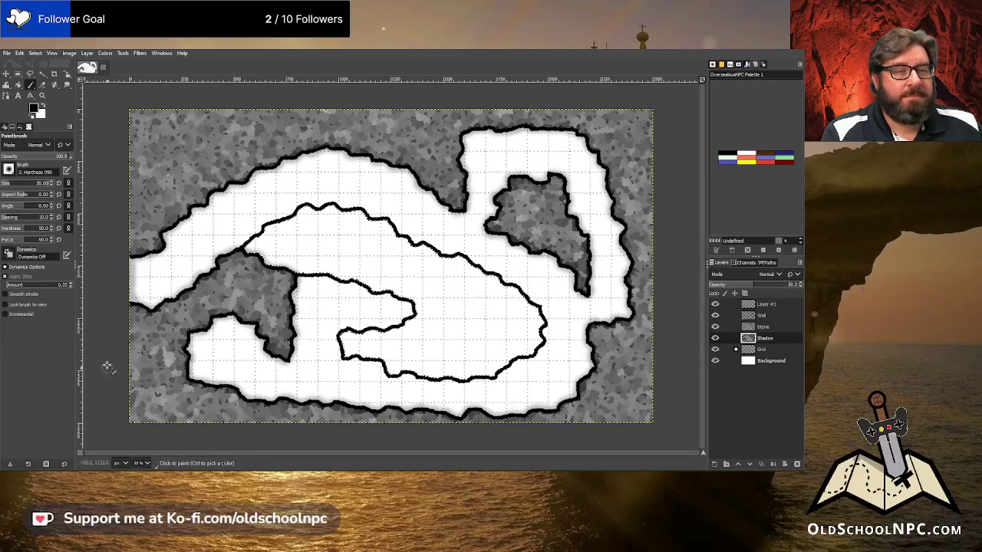
click(19, 53)
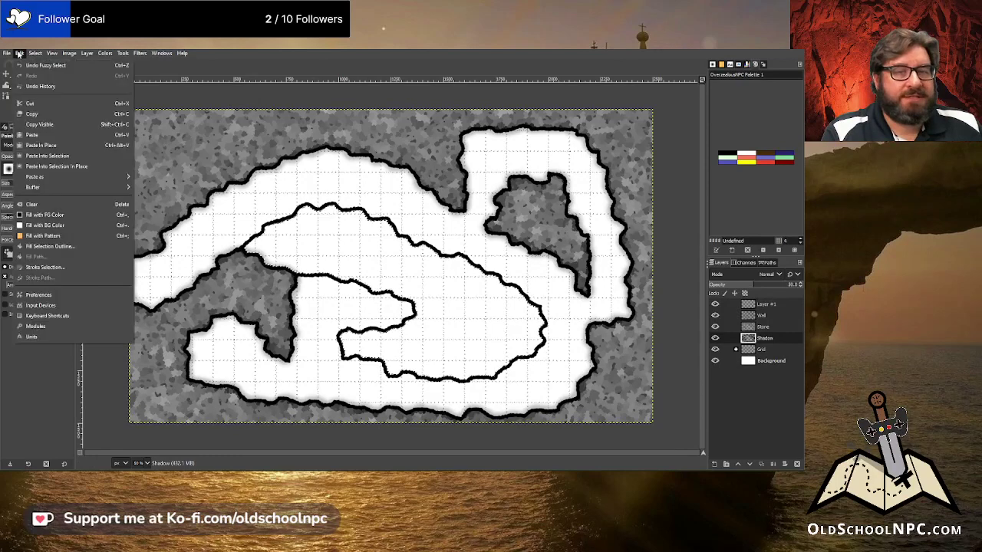
click(46, 268)
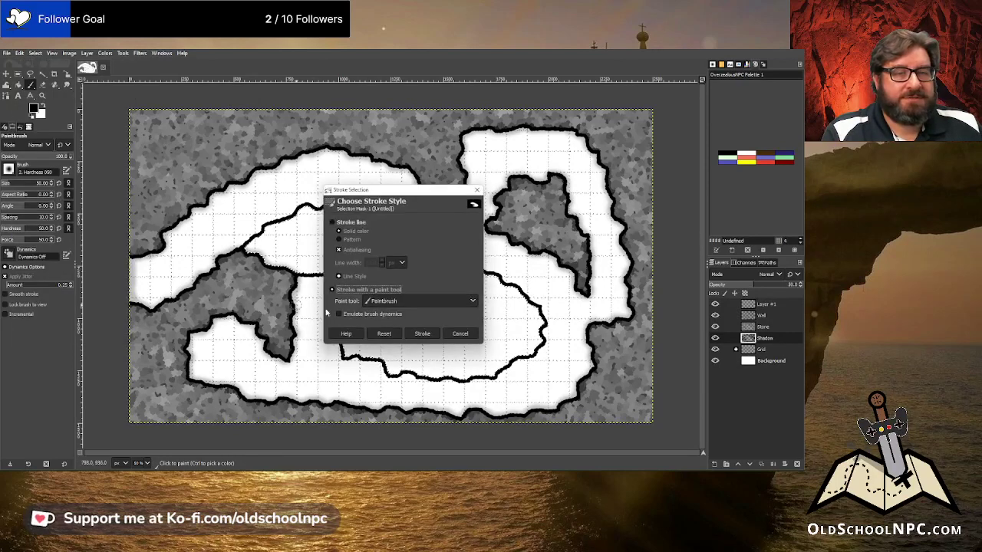
click(422, 333)
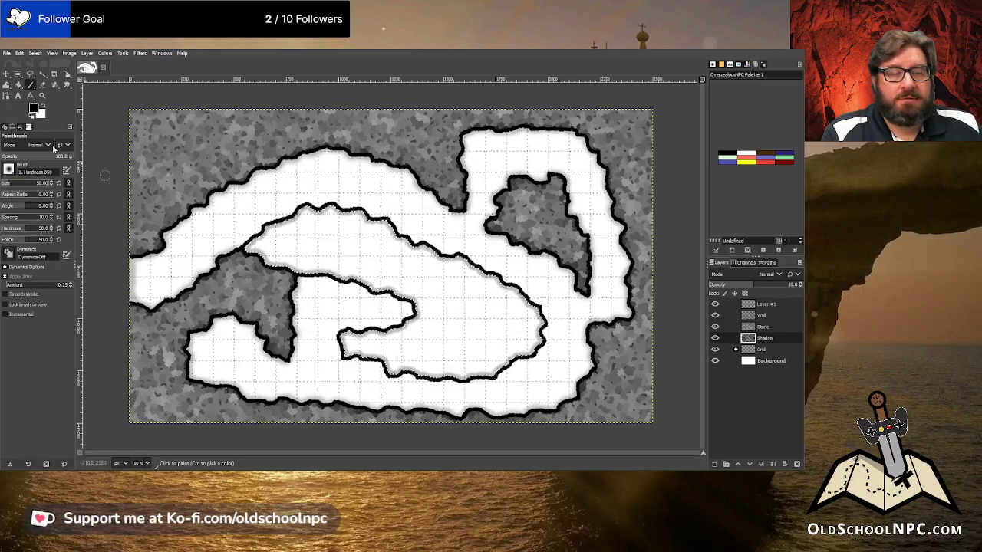
click(19, 53)
click(21, 66)
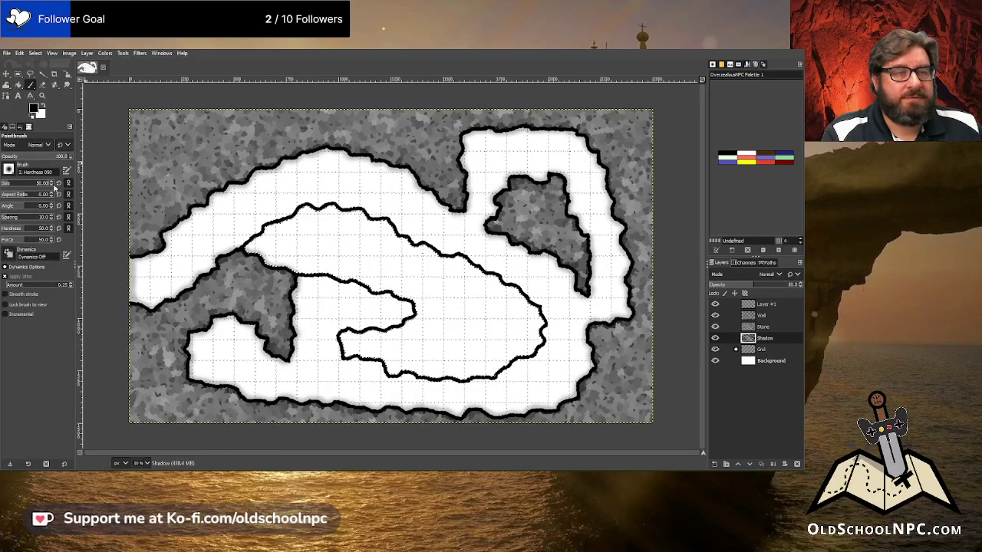
Set the Paintbrush size to 35 and stroke the central cave selection on the Shadow layer
drag(54, 188, 46, 189)
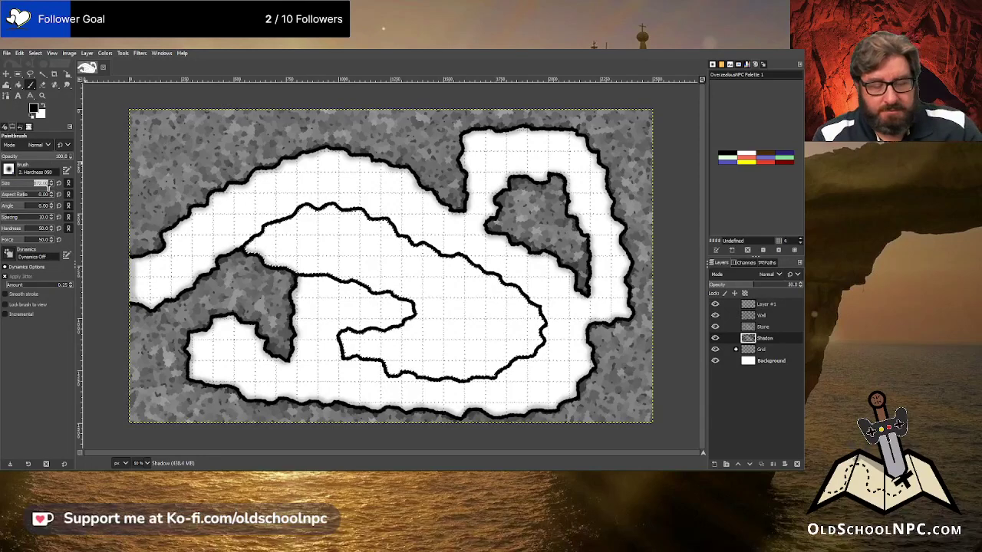
text(35)
key(Return)
click(19, 53)
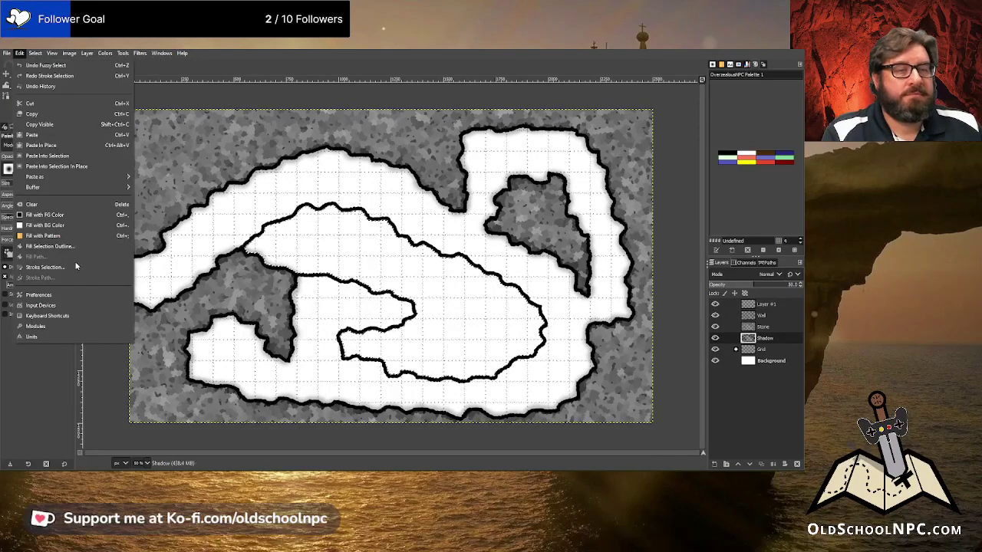
click(38, 267)
click(421, 333)
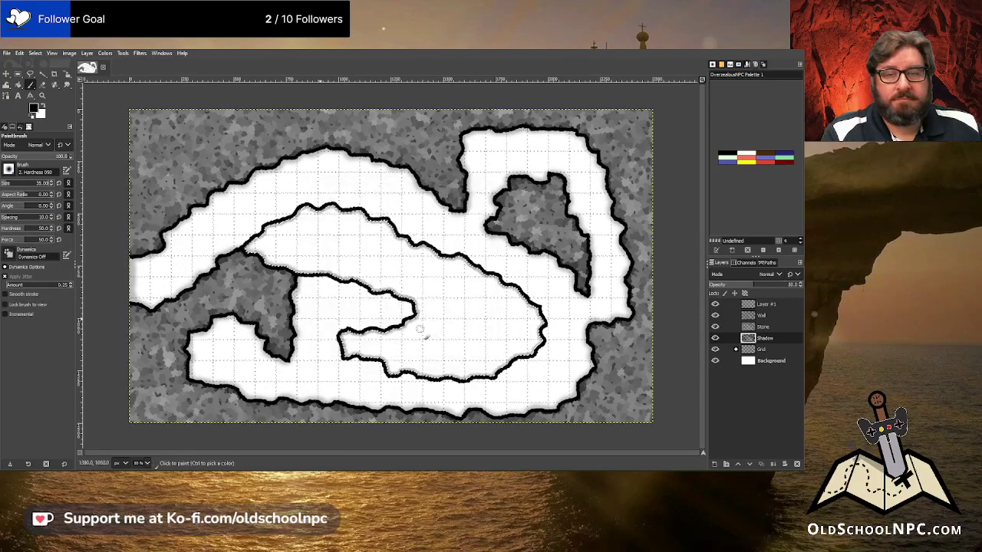
Clear the selection around the central cave area and inspect the shadow along its inner wall
click(34, 52)
click(46, 77)
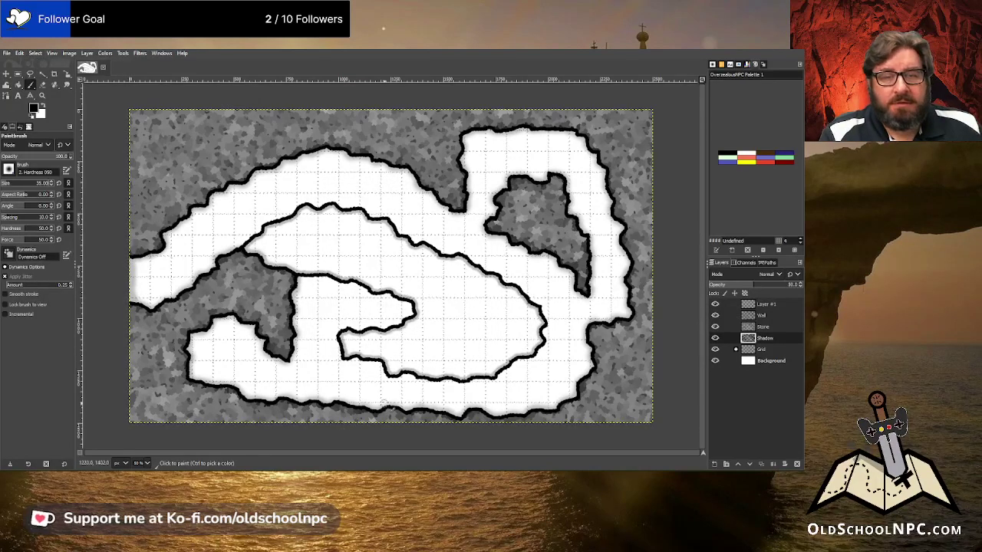
scroll(399, 373, up, 4)
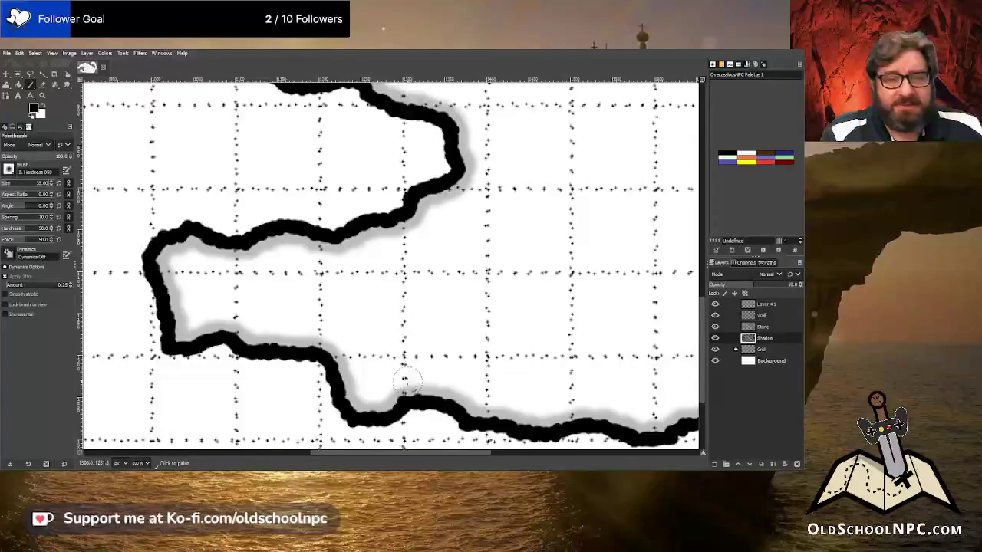
scroll(399, 376, down, 3)
scroll(363, 417, up, 3)
scroll(363, 416, down, 3)
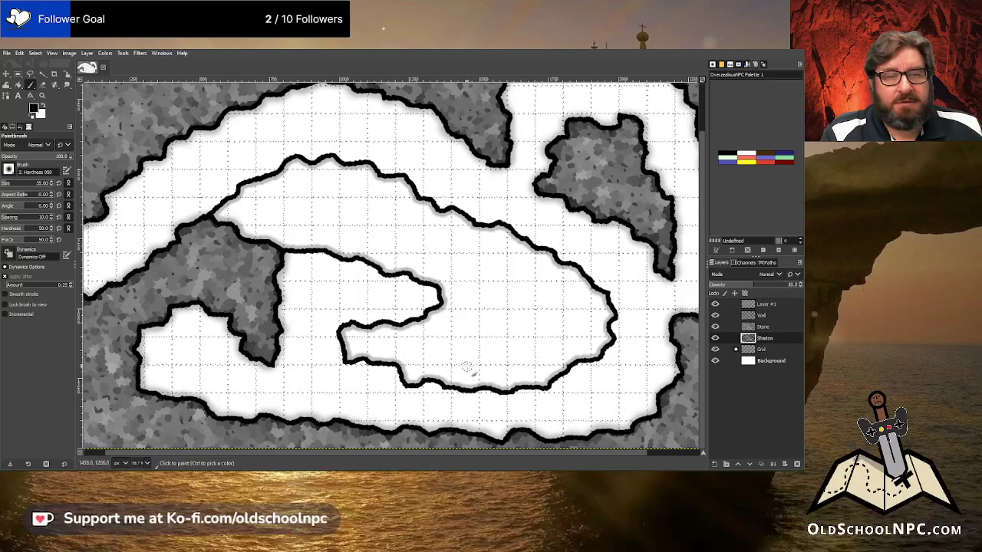
scroll(467, 365, down, 1)
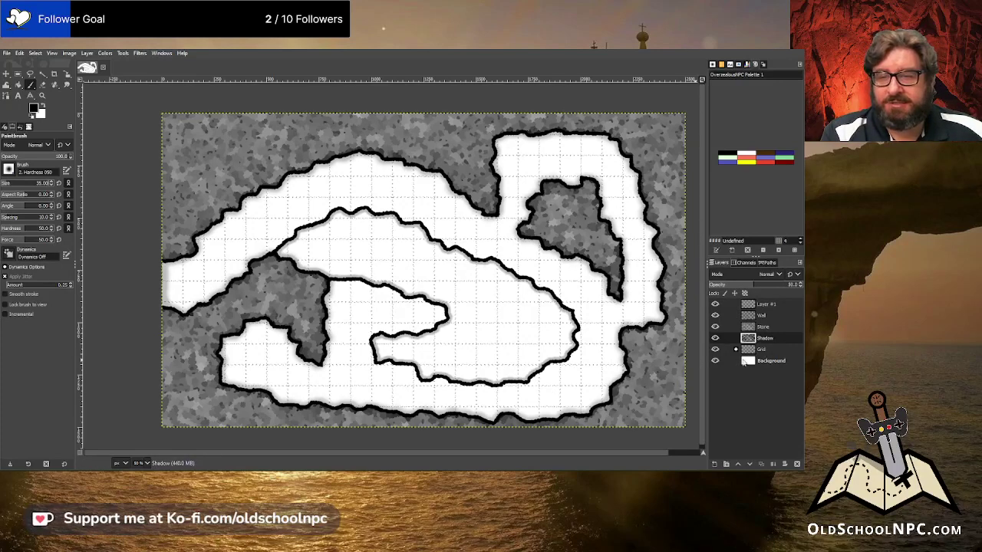
Add a new layer named Floor and place it between the Grid and Background layers
shift+click(713, 465)
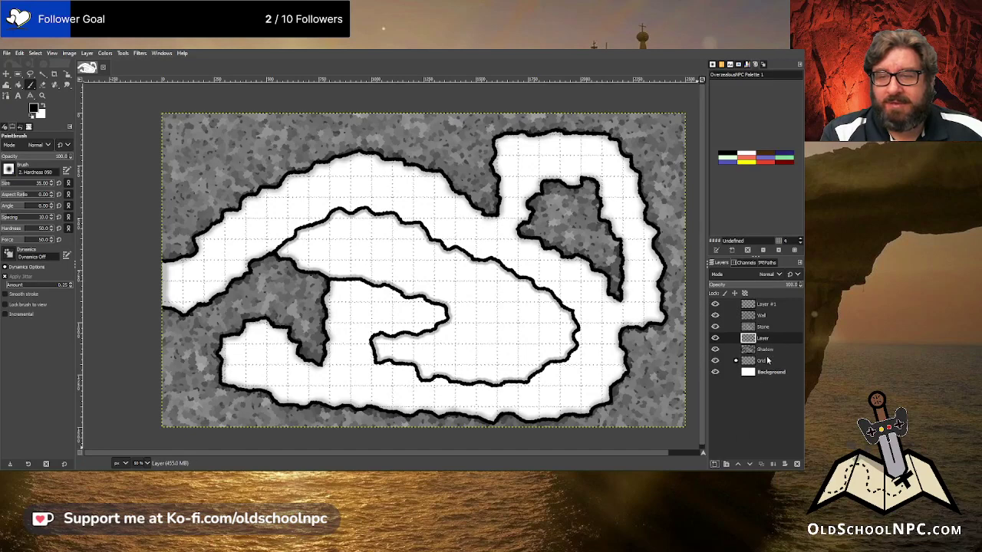
drag(763, 339, 760, 366)
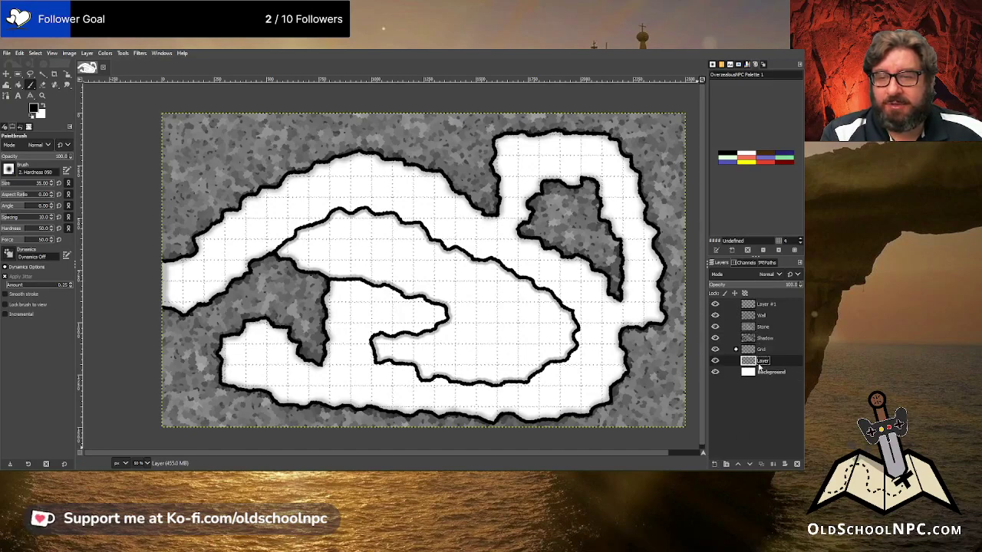
double_click(763, 361)
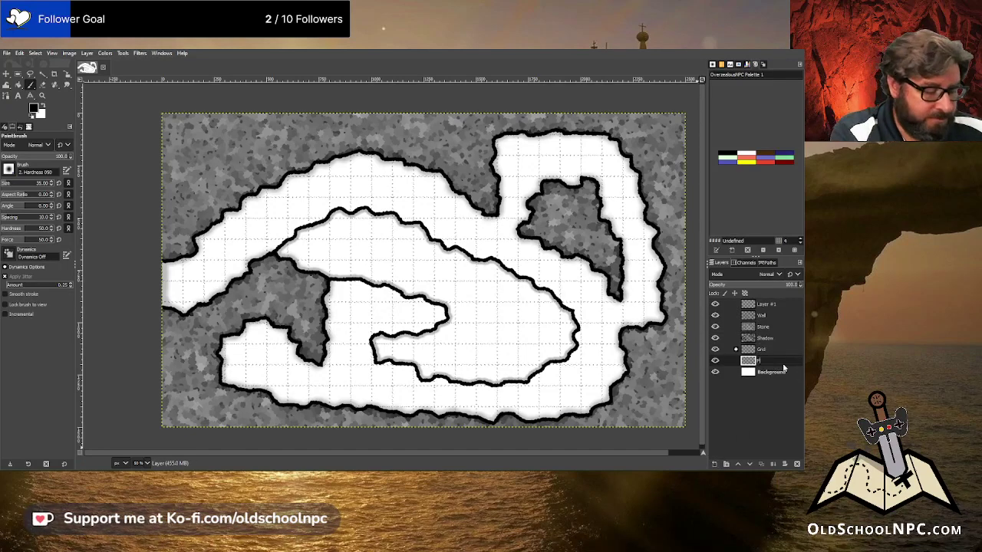
text(Floor)
key(Return)
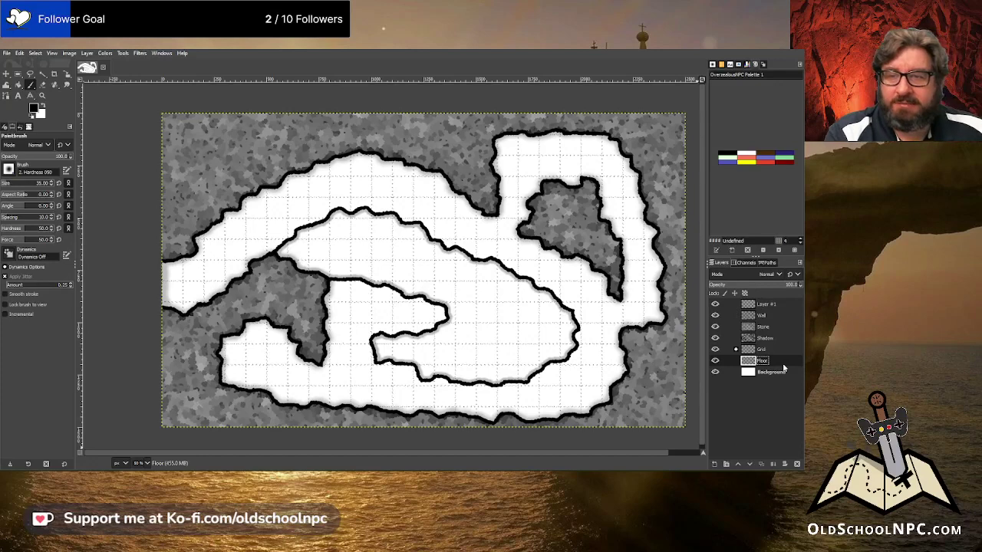
Render Plasma noise on the Floor layer with turbulence 4.334 and a newly generated random seed
click(139, 53)
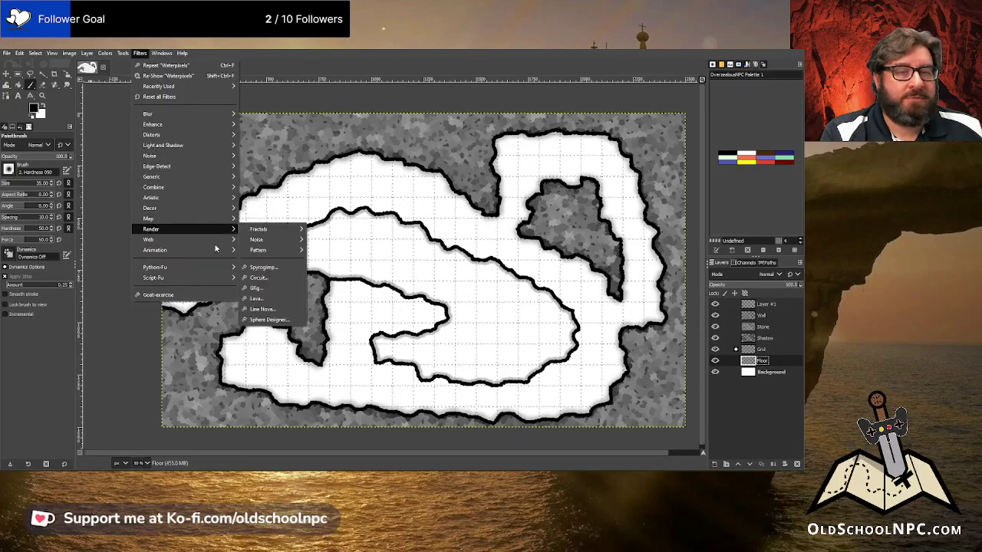
mouse_move(260, 239)
click(342, 261)
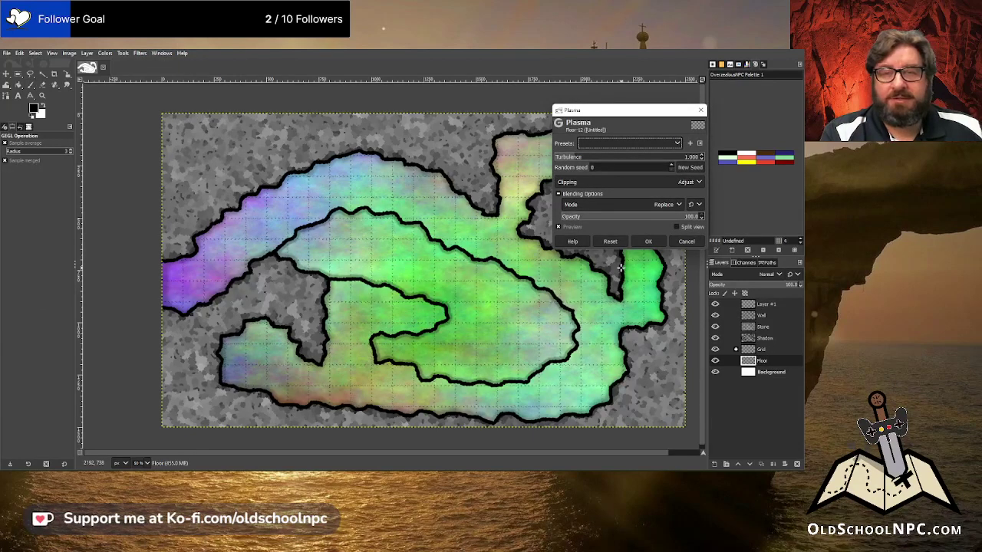
click(689, 167)
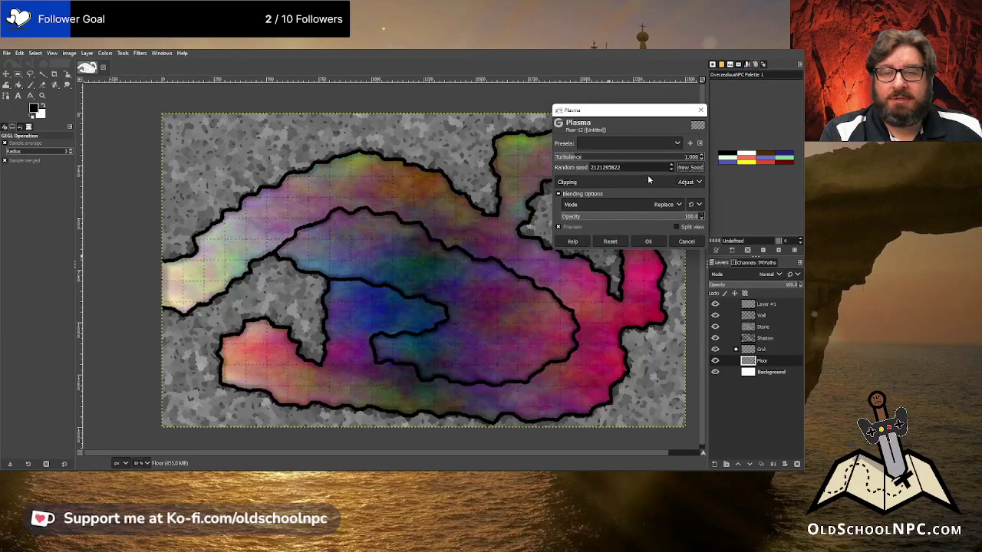
click(644, 158)
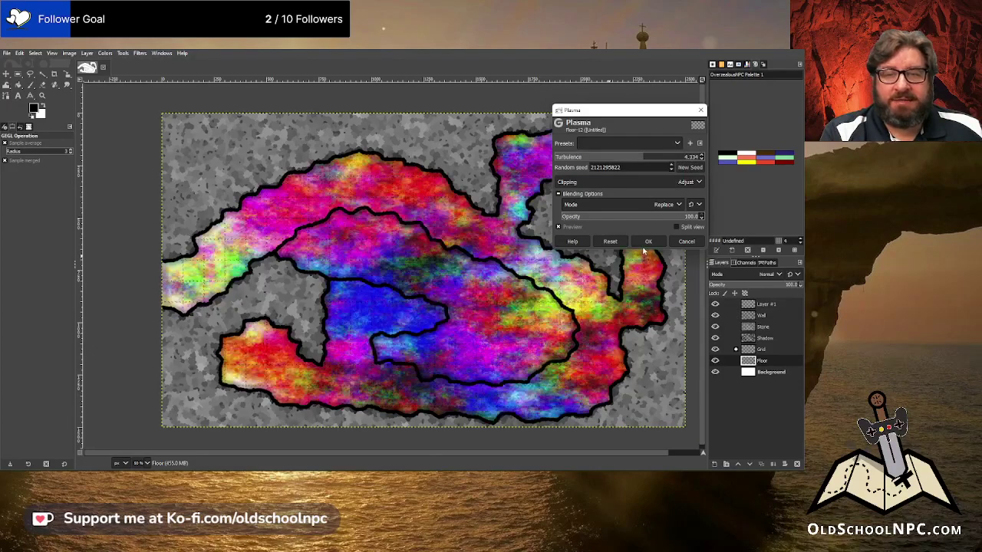
click(686, 169)
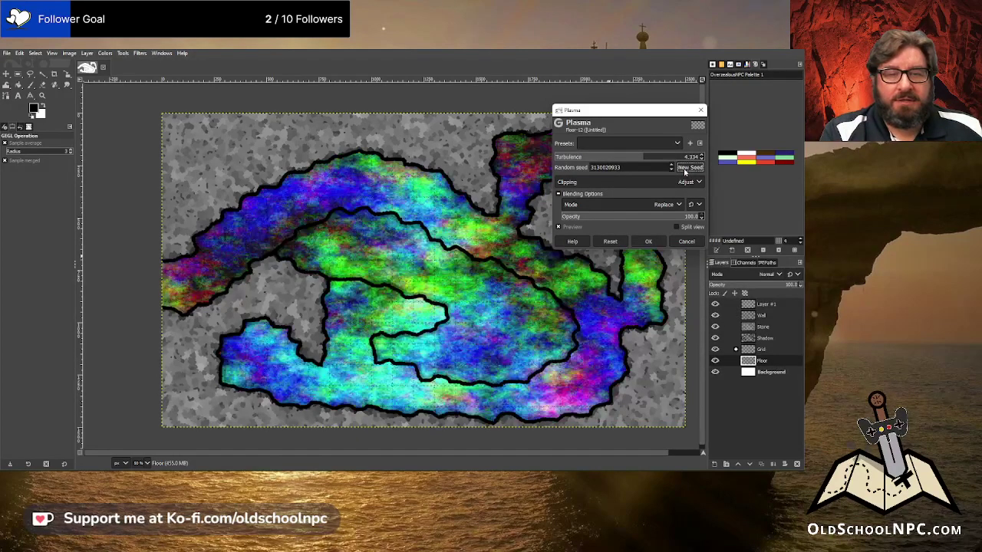
click(686, 170)
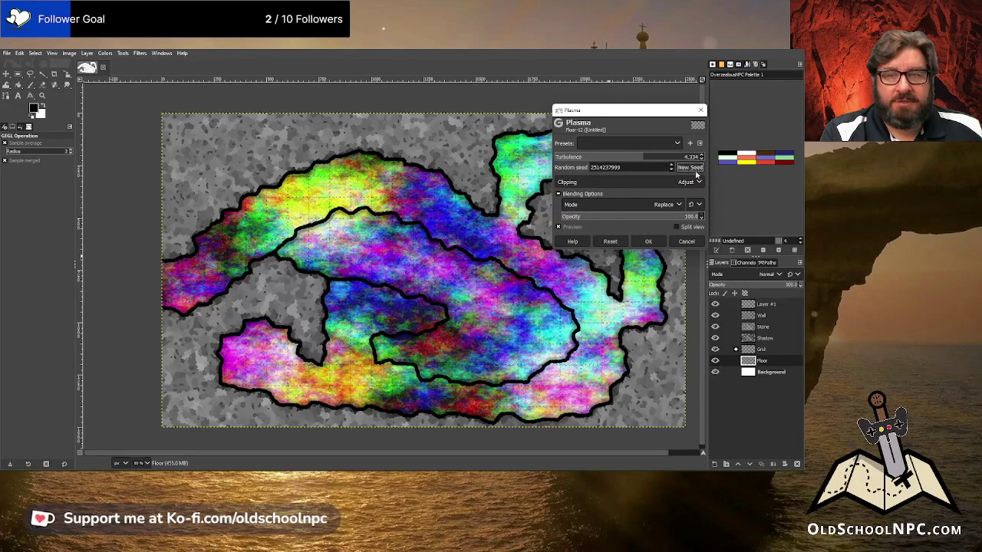
click(692, 168)
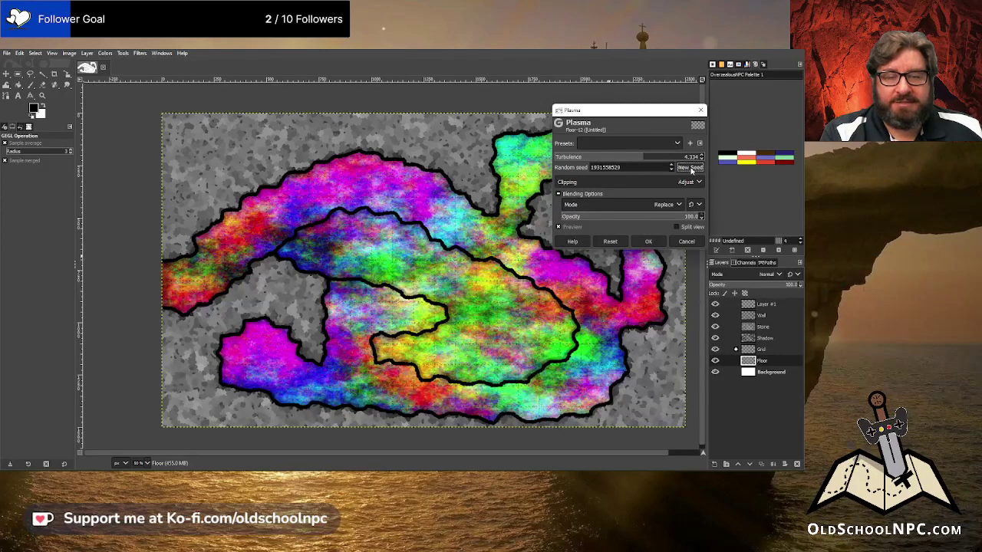
click(650, 241)
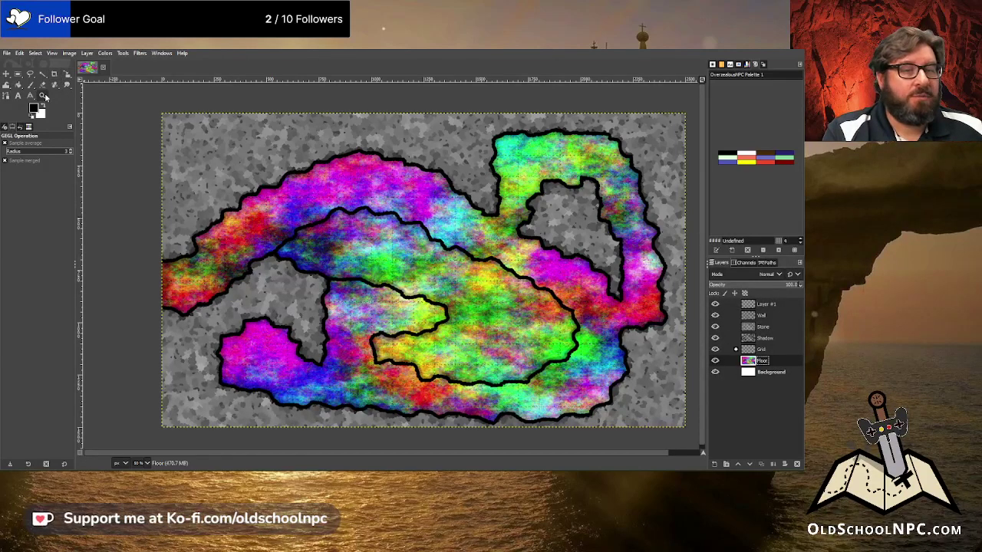
Colorize the Floor layer's plasma texture with the light gray e4e4e4
click(105, 53)
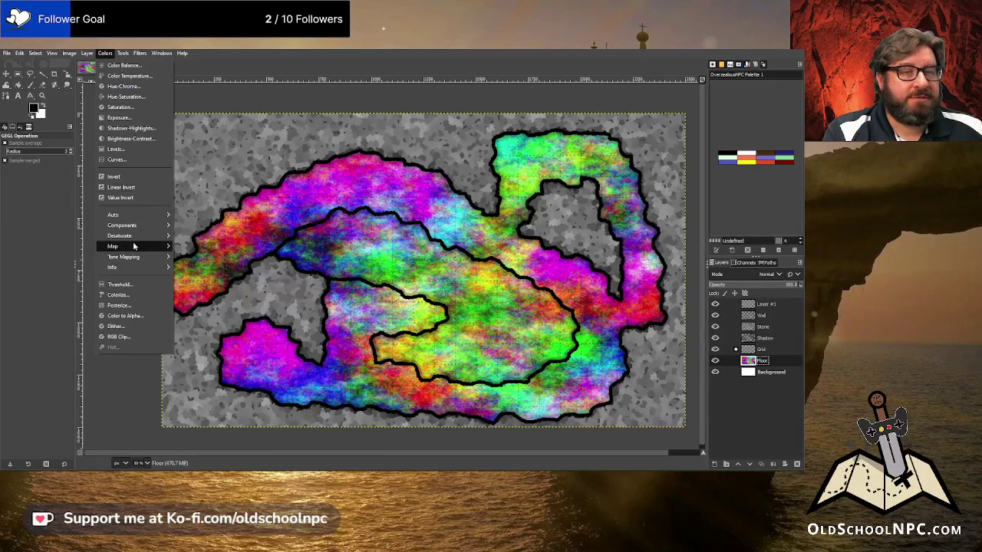
click(119, 295)
click(577, 188)
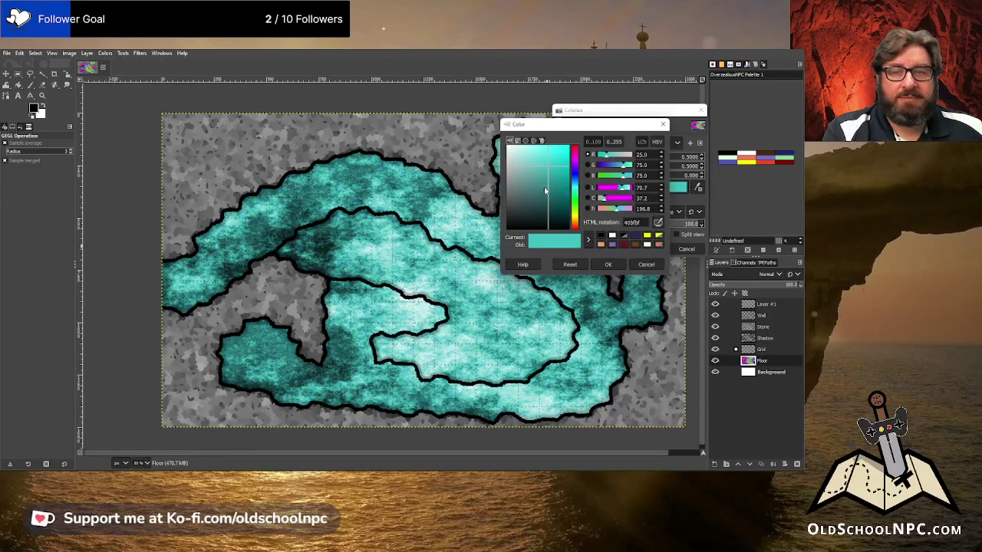
drag(546, 191, 451, 154)
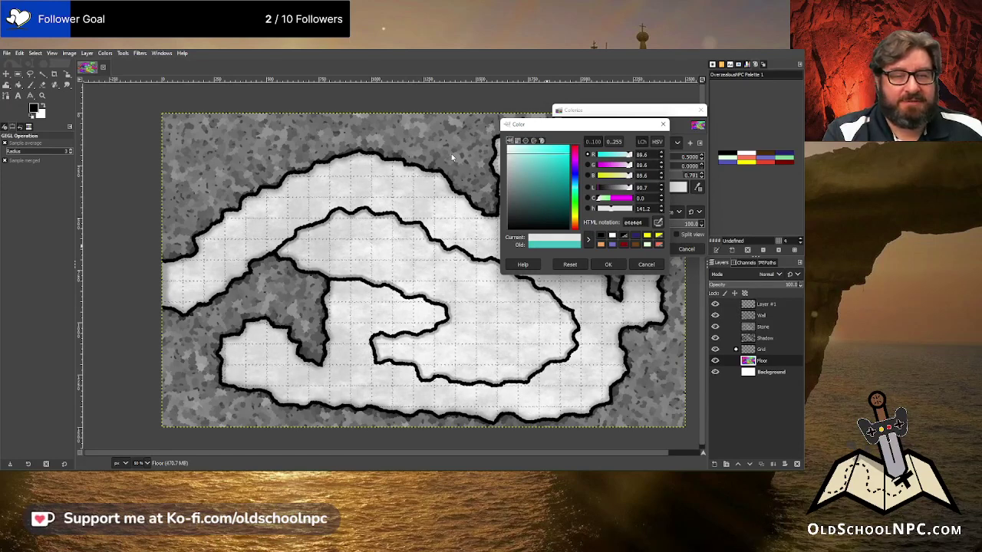
click(608, 264)
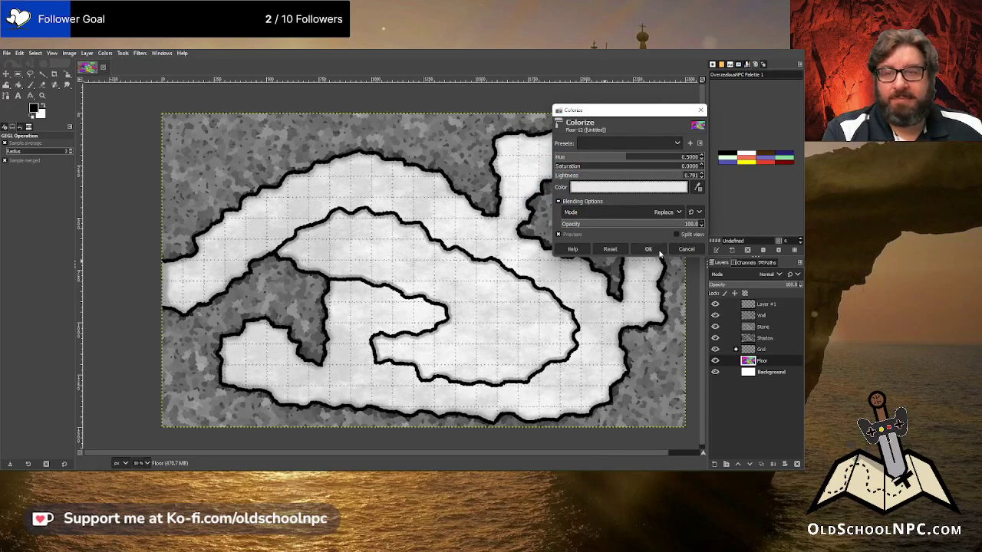
click(648, 250)
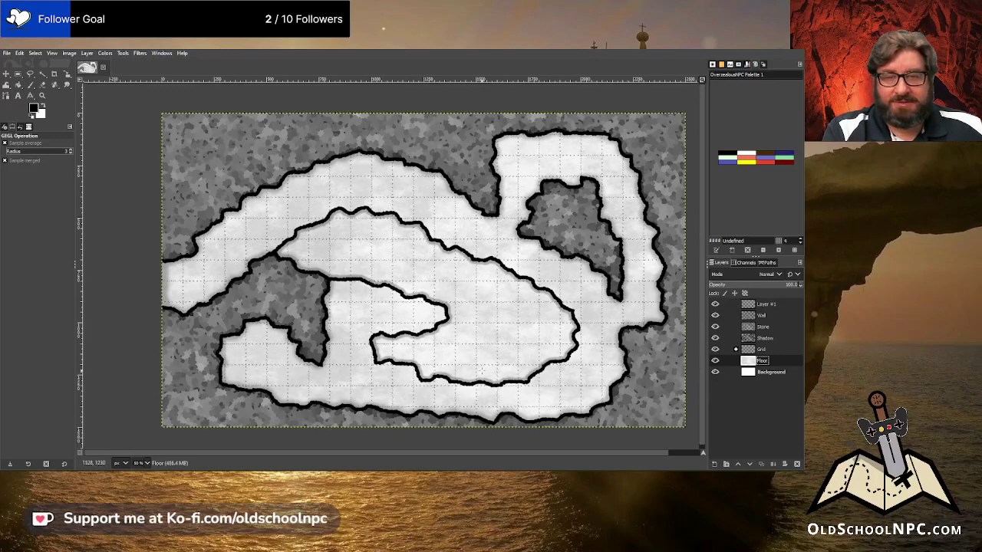
Add a white, full-opacity layer mask to the Floor layer
right_click(750, 367)
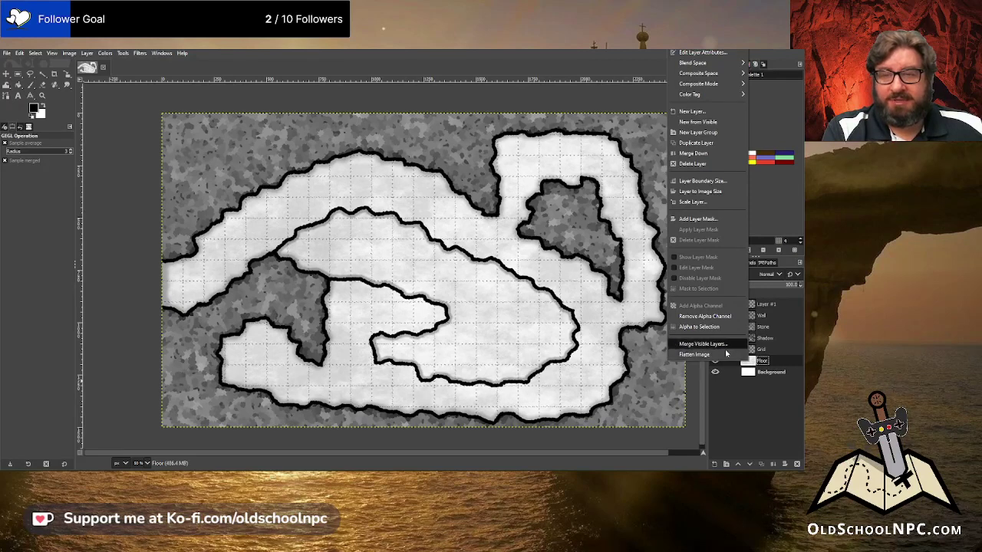
click(691, 220)
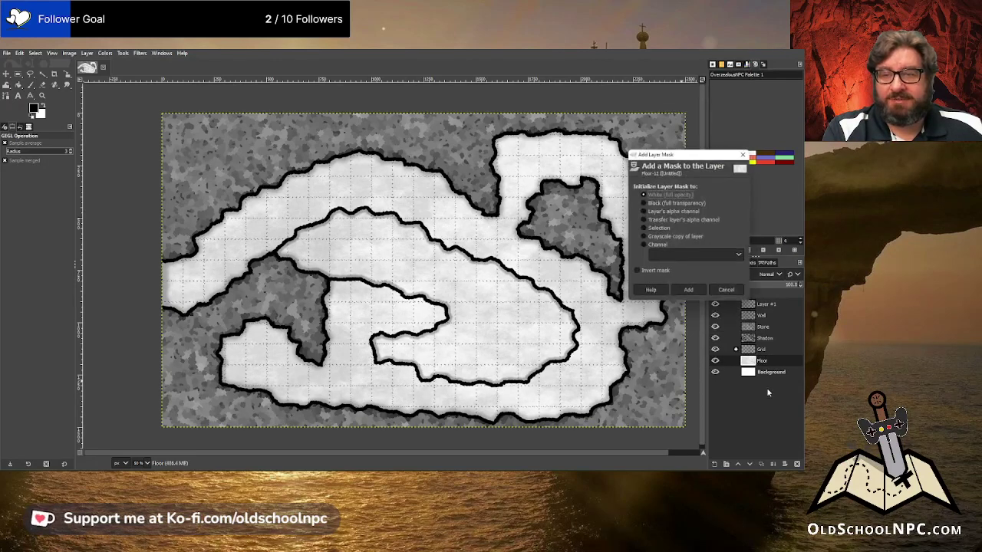
click(693, 291)
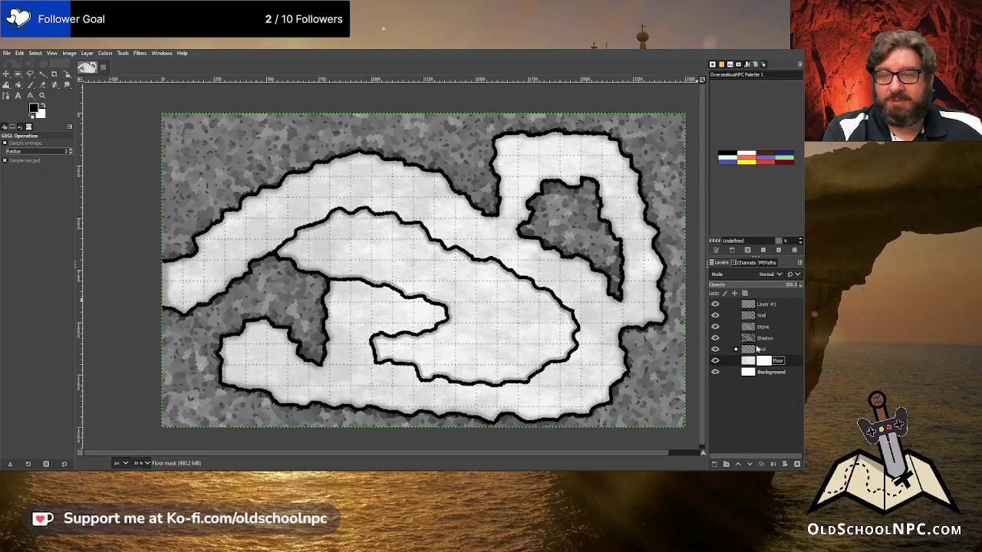
Select the central cave area on the Wall layer with Fuzzy Select and grow the selection under the wall lines
click(755, 316)
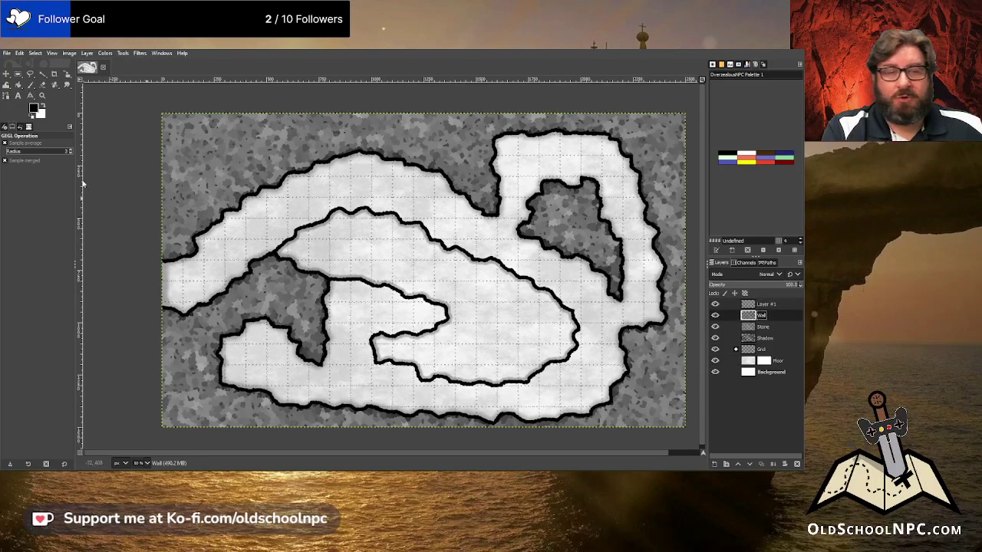
click(42, 73)
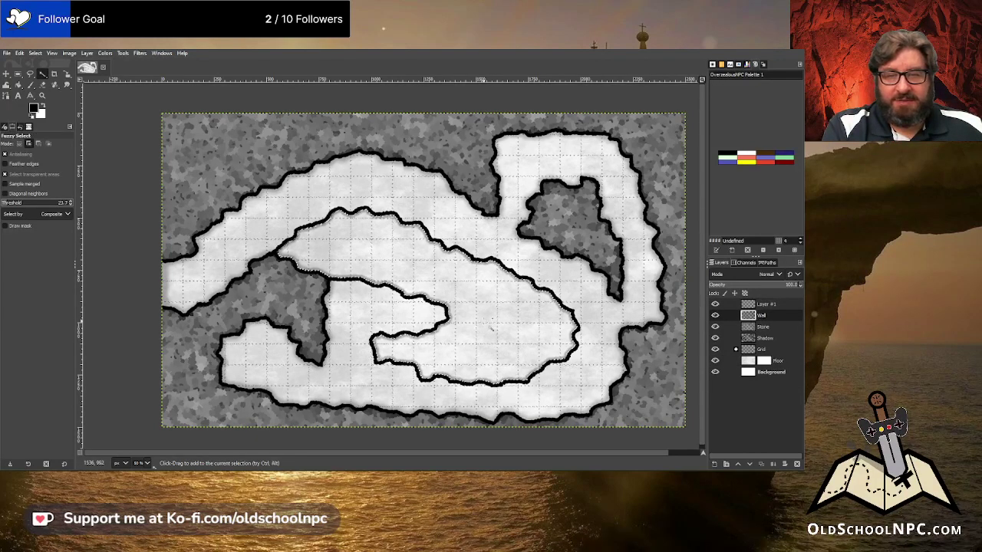
click(491, 327)
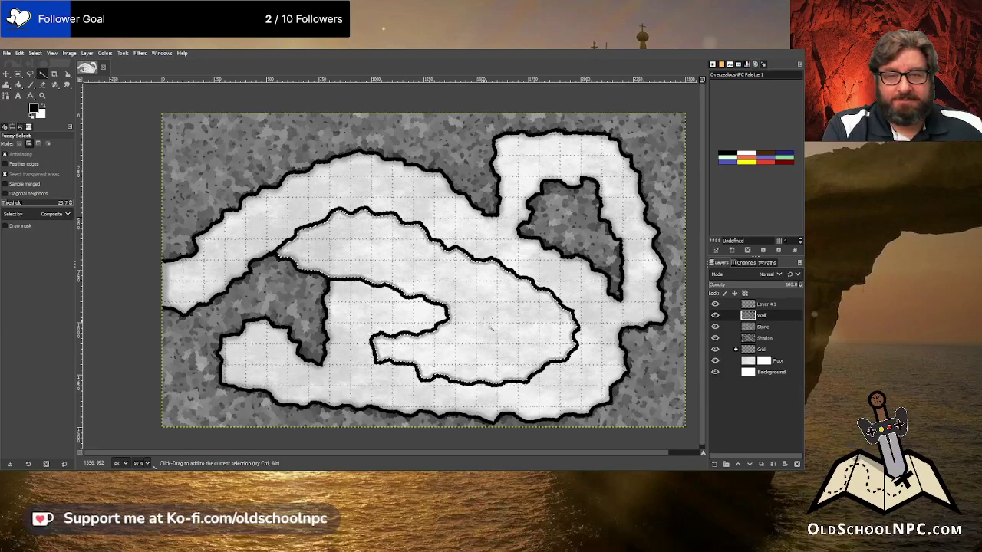
click(36, 53)
click(44, 176)
key(Return)
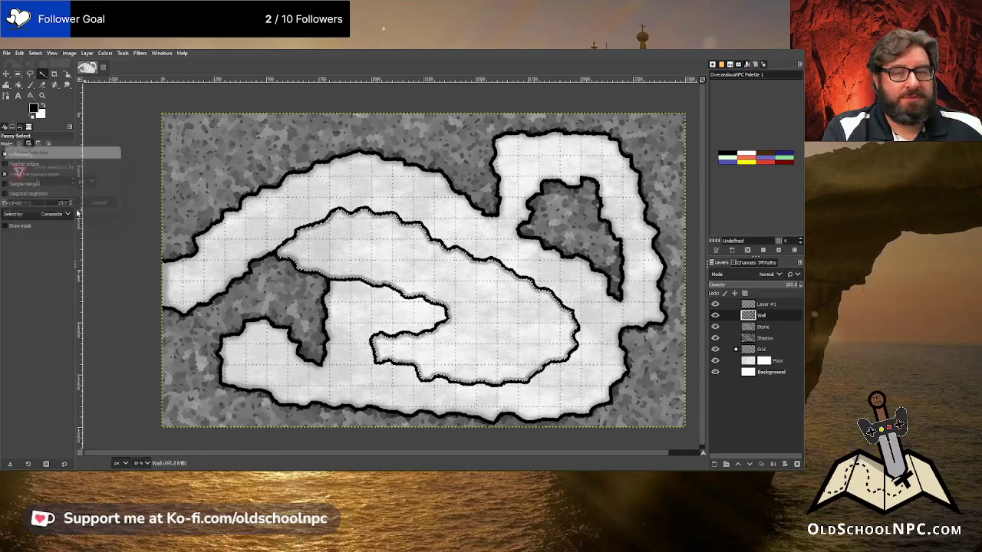
Fill the selected central cave area with black on the Floor layer's mask and clear the selection
click(764, 362)
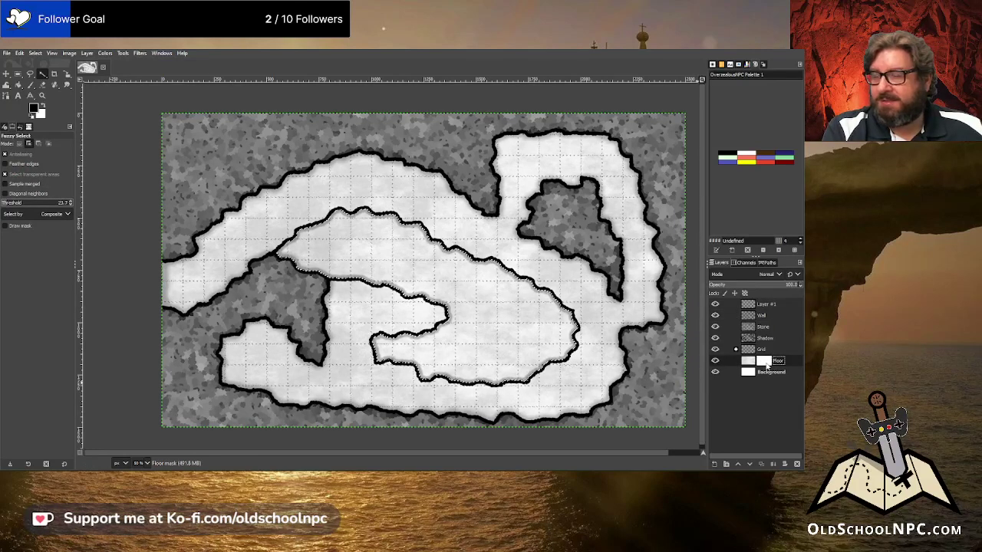
click(17, 85)
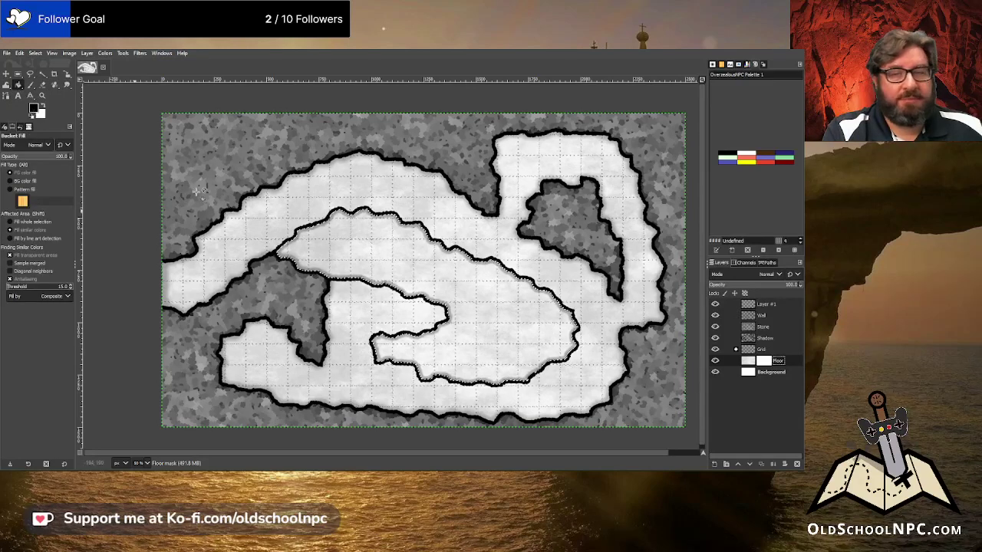
click(496, 310)
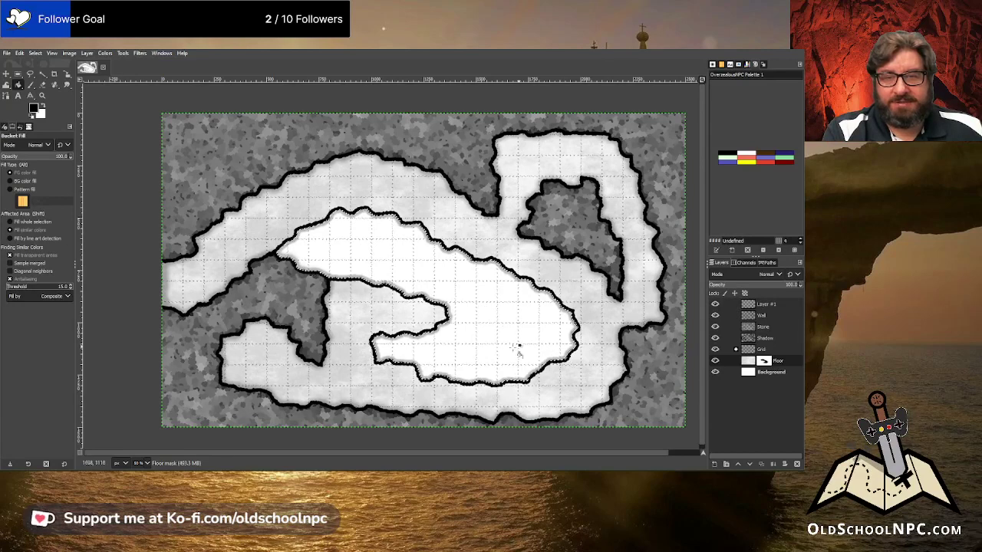
click(19, 53)
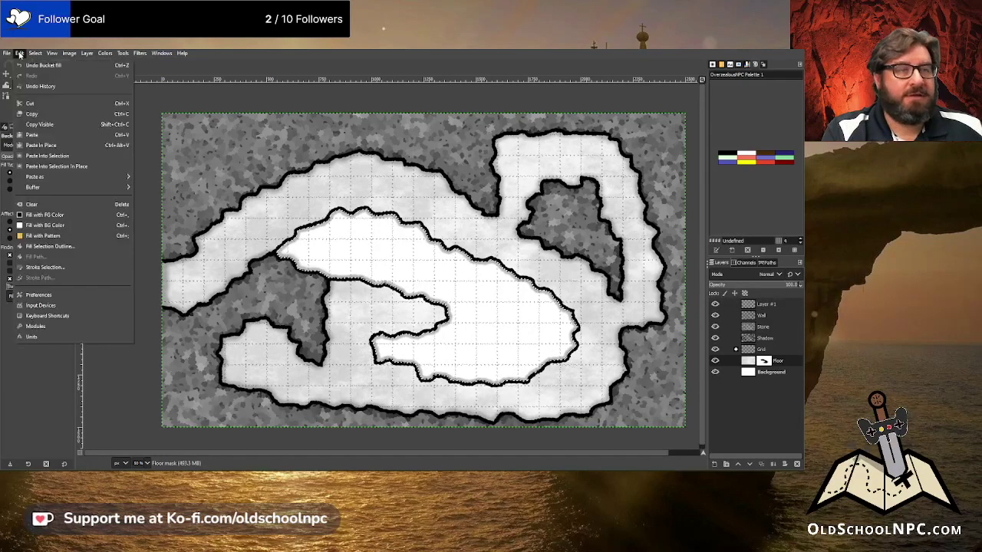
mouse_move(35, 53)
click(43, 86)
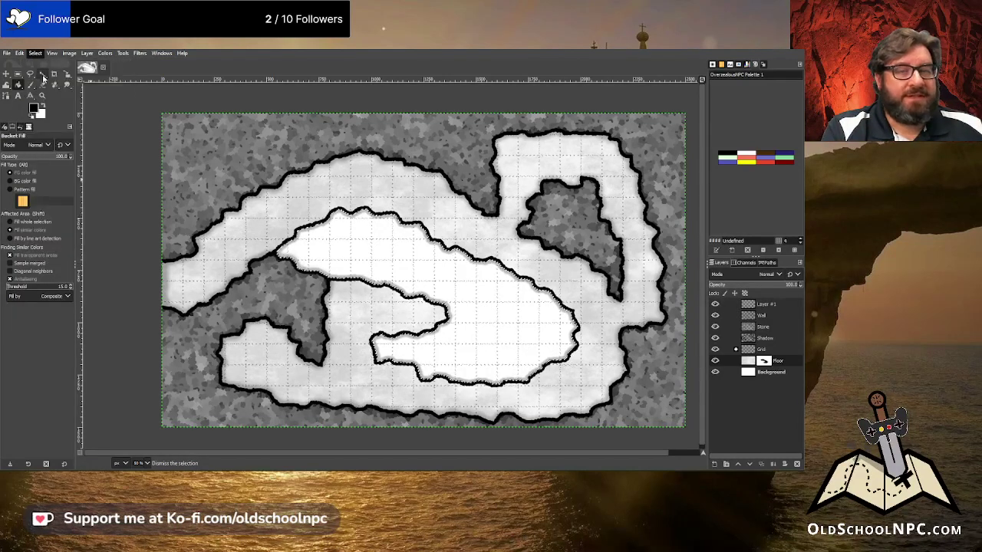
Add a new layer between Floor and Background, and toggle the Background's visibility to check the masked-out central area
shift+click(714, 464)
drag(750, 365, 750, 381)
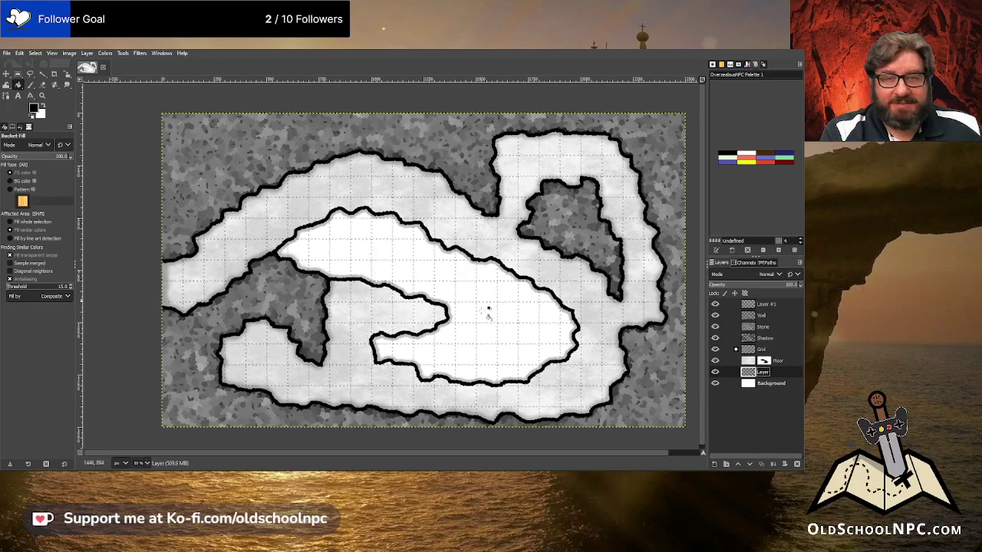
click(716, 383)
click(716, 383)
click(716, 383)
click(715, 383)
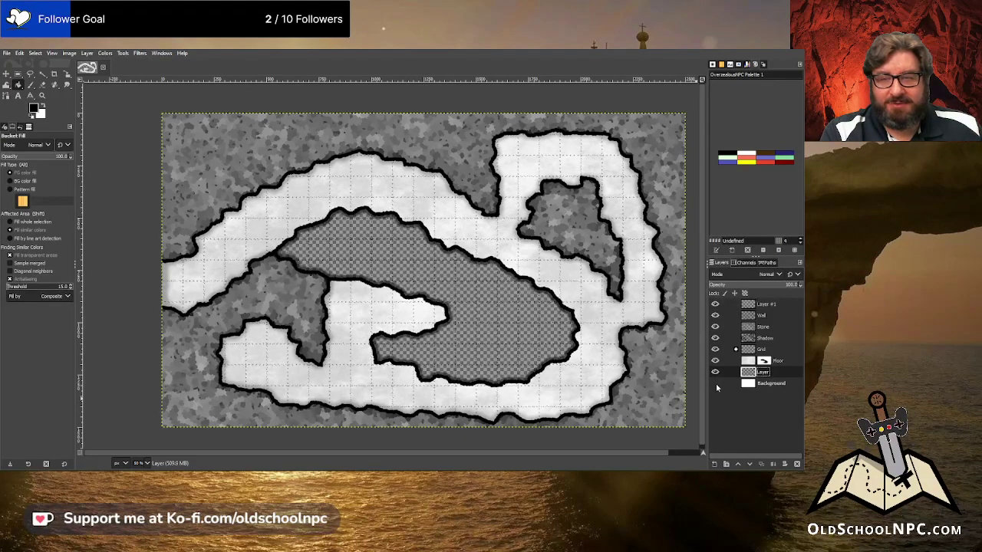
click(716, 383)
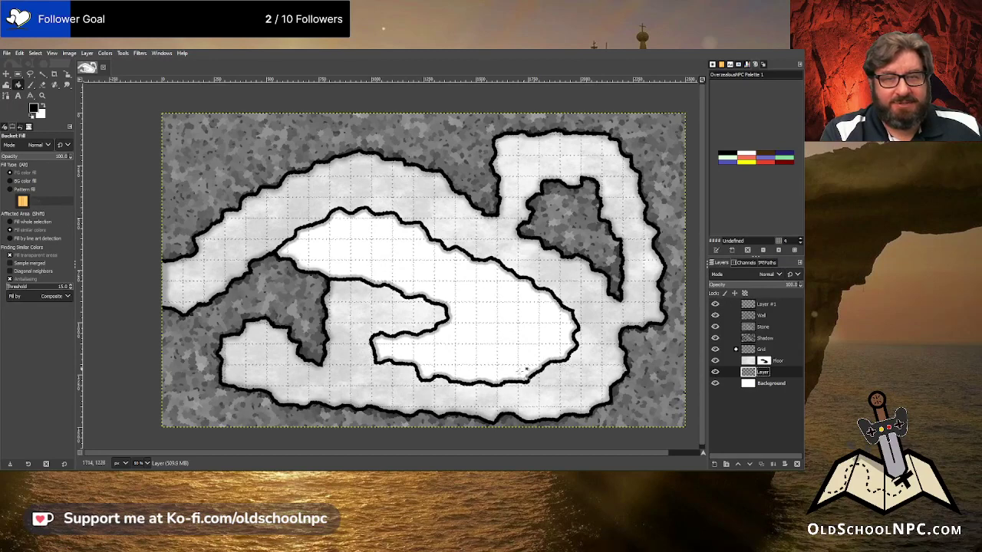
Set up the Paintbrush with the 2. Hardness 100 brush at size 121 and a red foreground color
click(32, 86)
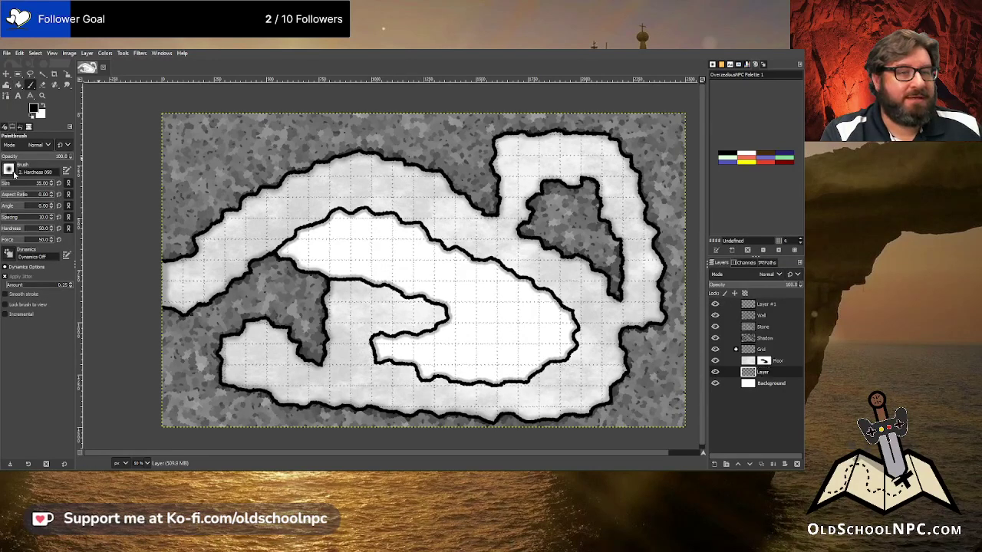
click(9, 170)
click(63, 196)
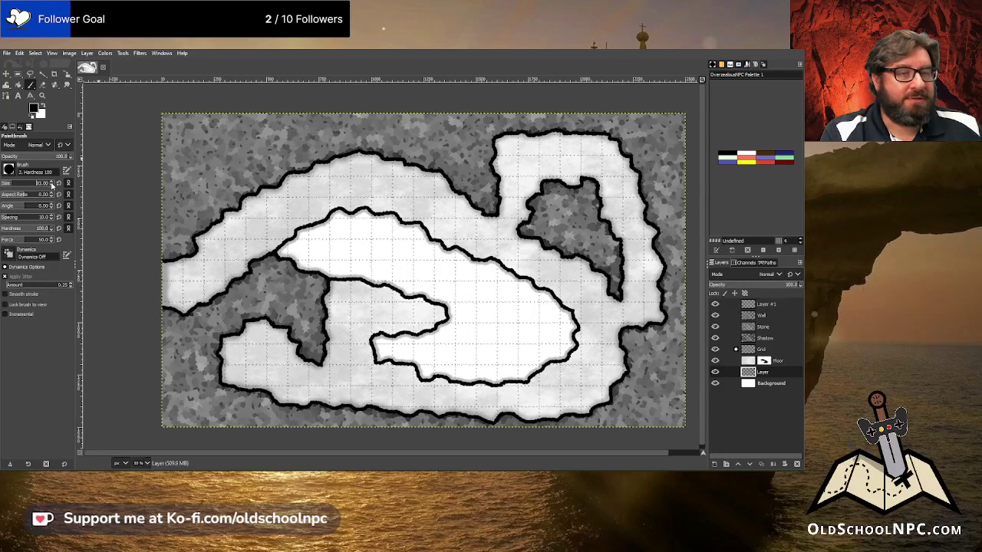
click(36, 110)
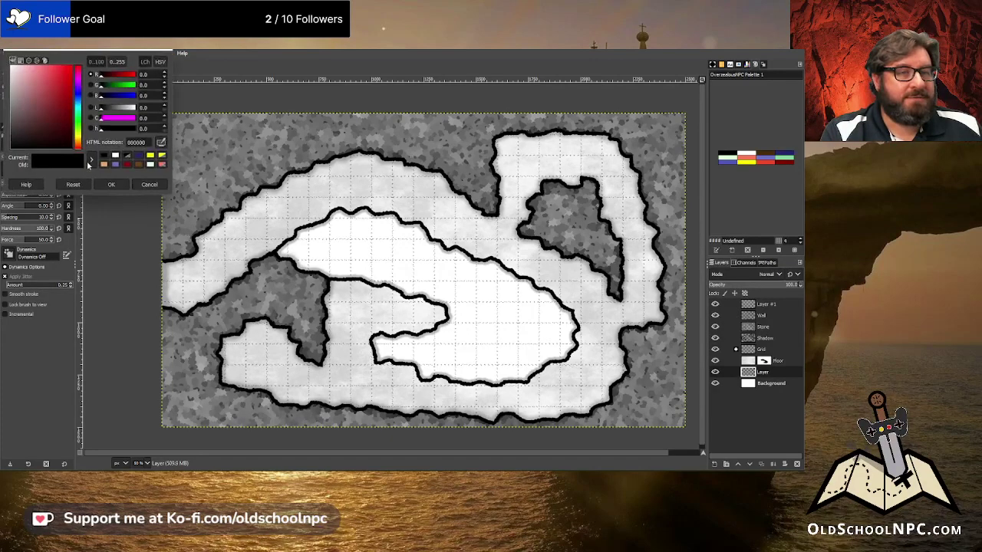
click(110, 184)
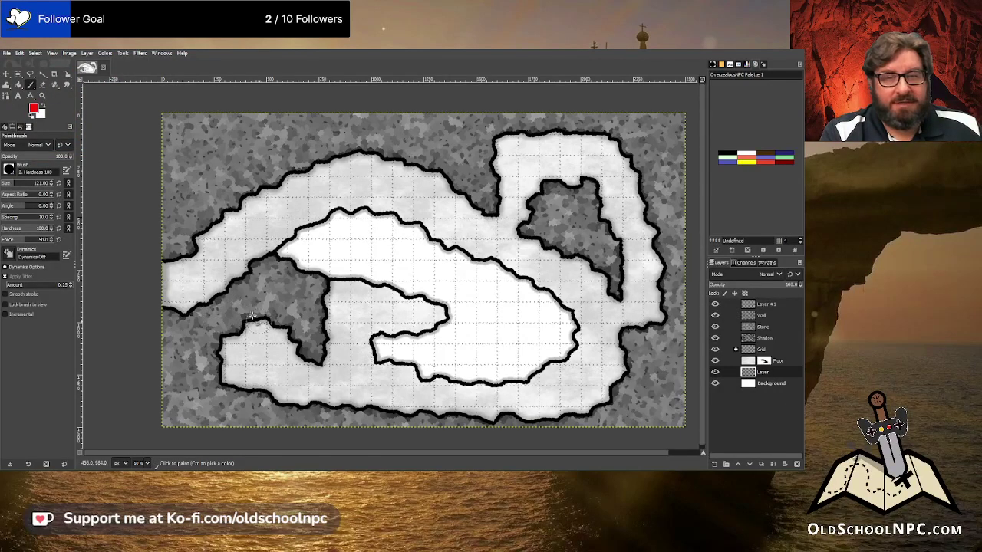
Paint test strokes in red across the central cave area on the new layer and clear them
drag(434, 319, 571, 316)
drag(548, 285, 388, 290)
drag(280, 253, 499, 265)
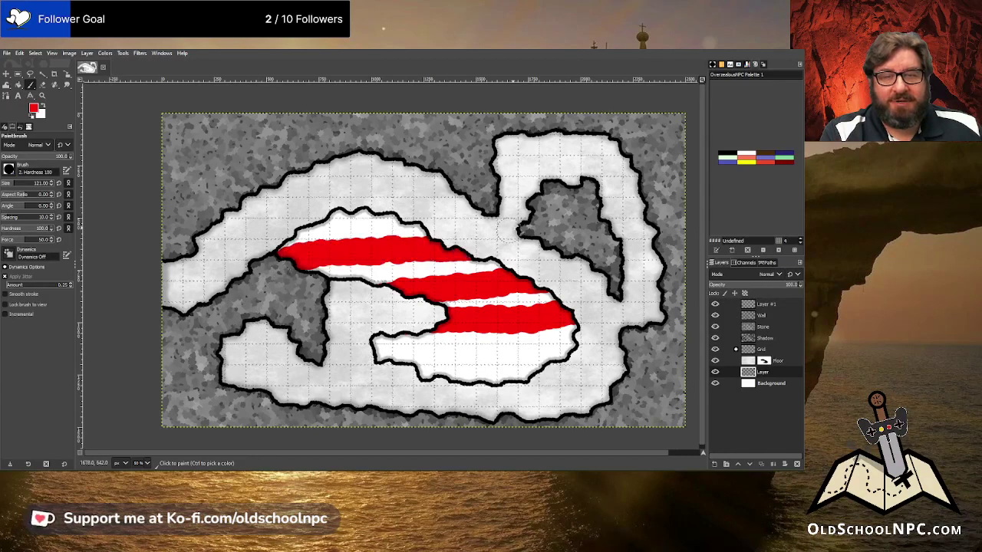
mouse_move(532, 295)
mouse_down()
mouse_move(536, 370)
mouse_move(379, 349)
mouse_move(524, 391)
mouse_up()
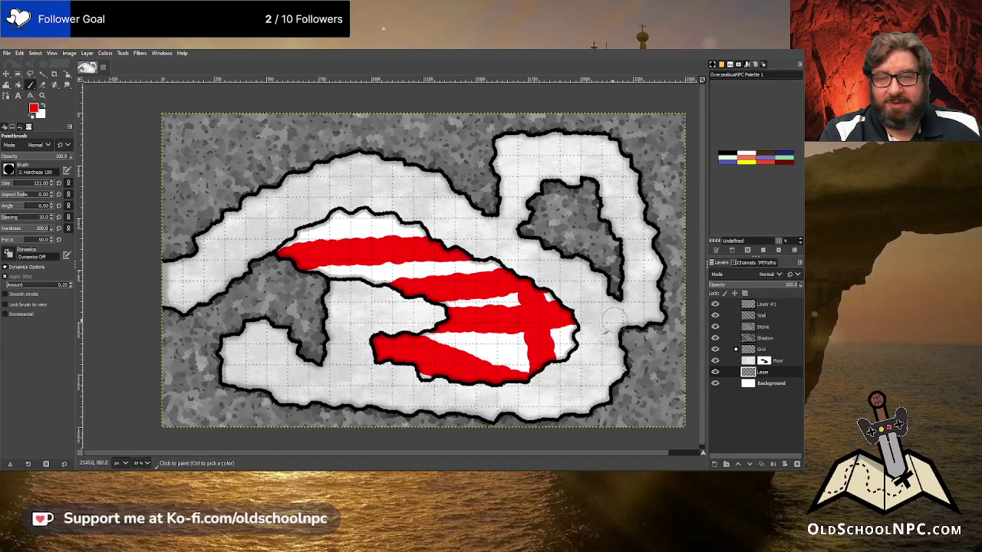
drag(566, 334, 474, 345)
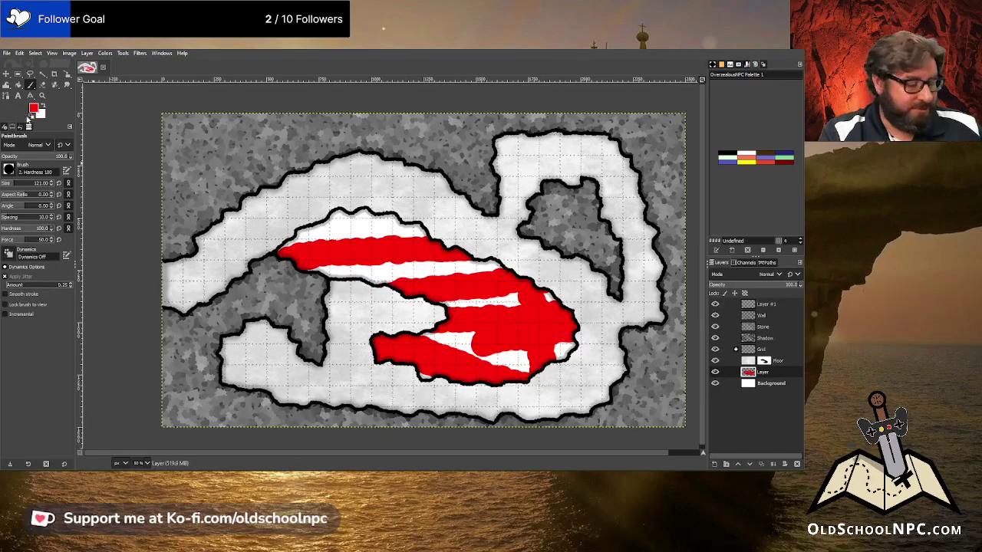
key(Delete)
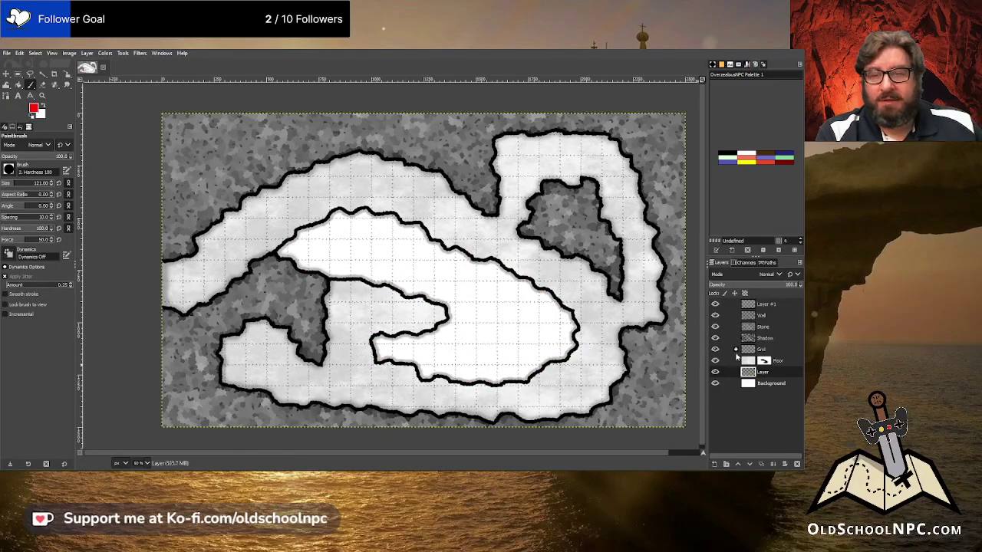
Leave the new layer's name as it is and reset the foreground and background colors to black and white
double_click(763, 373)
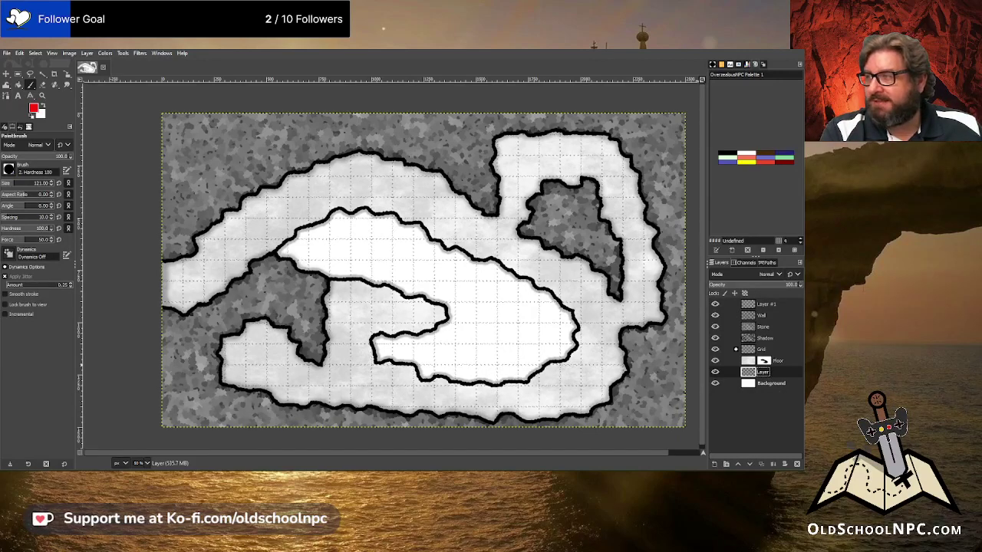
key(Return)
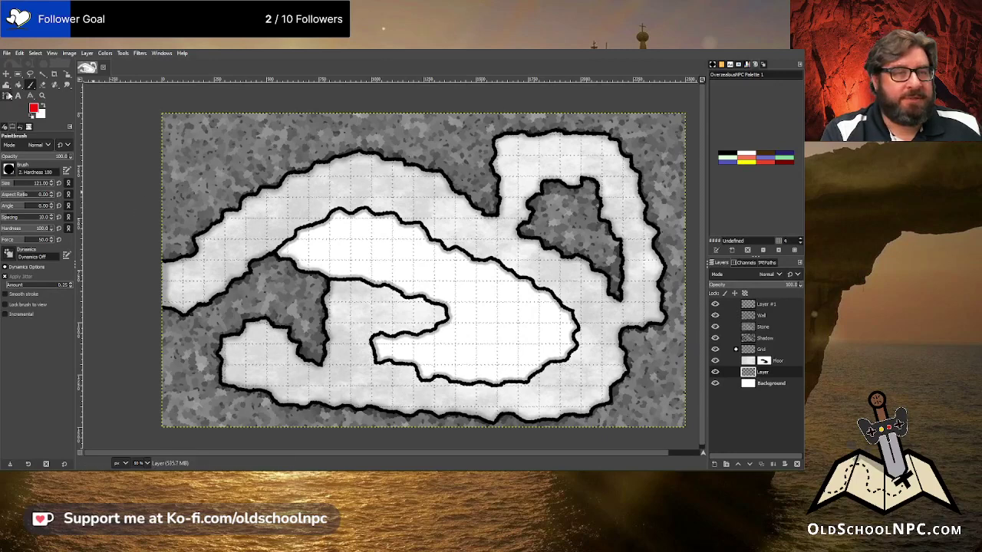
key(d)
Start the Plasma noise render on the new layer below Floor and set its turbulence to about 4.8
double_click(763, 372)
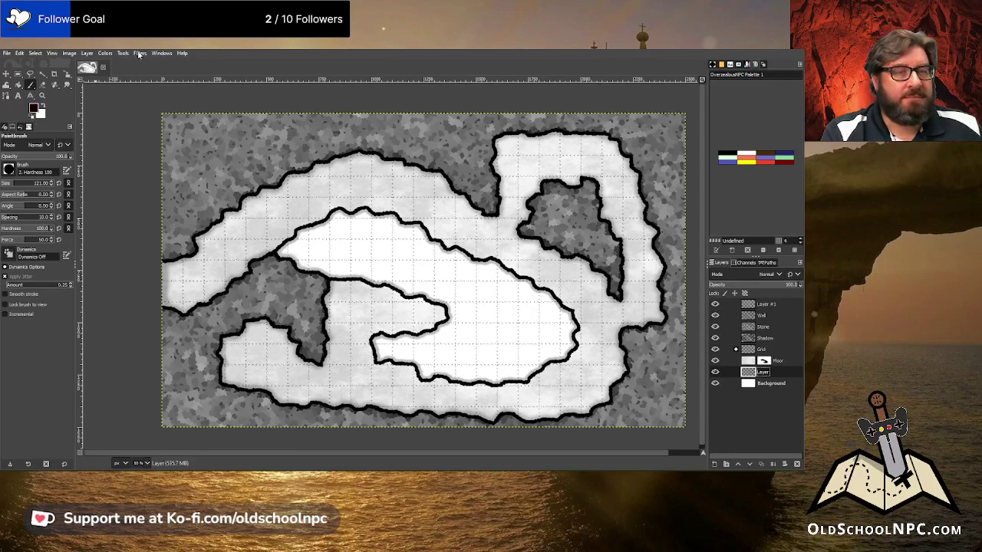
click(139, 53)
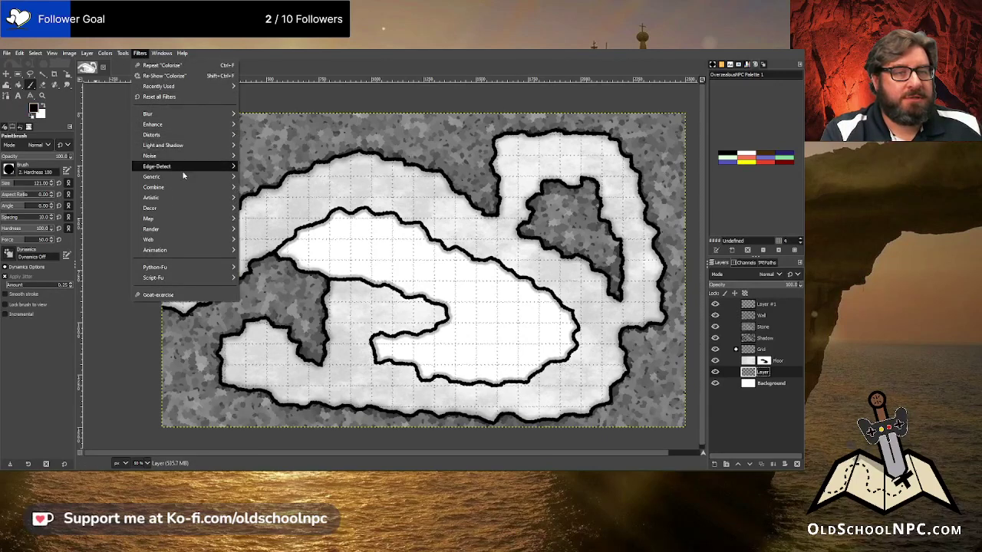
mouse_move(214, 230)
mouse_move(292, 242)
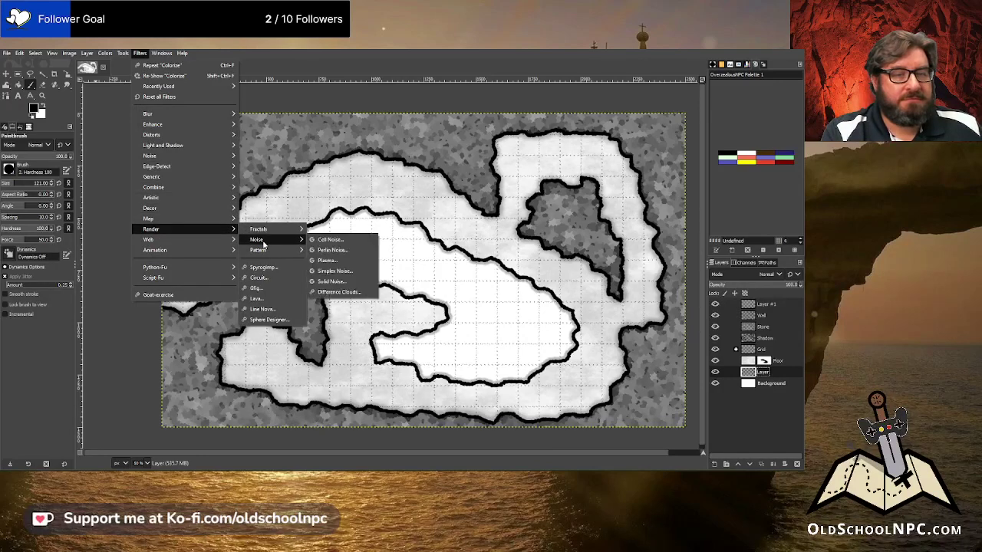
click(332, 263)
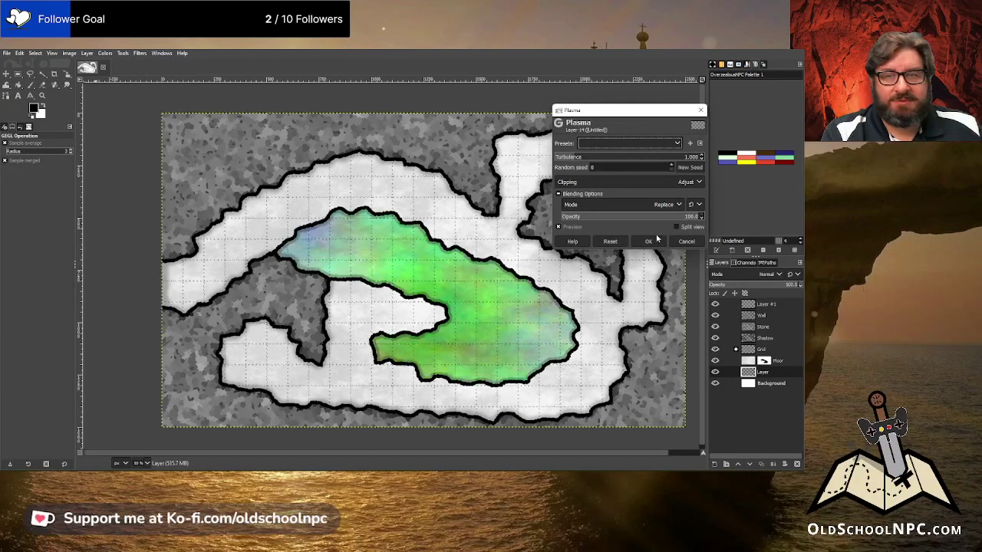
click(690, 168)
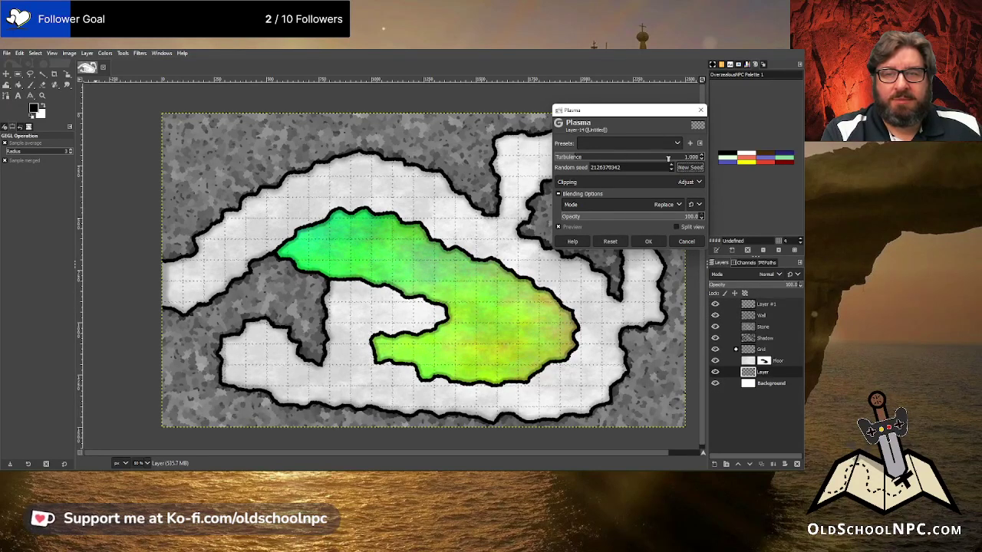
drag(668, 157, 676, 157)
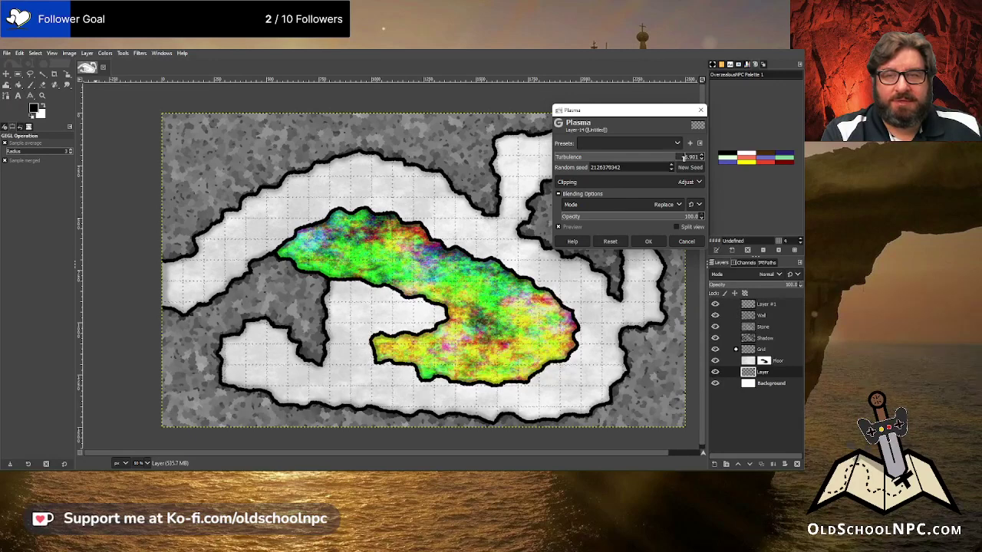
click(689, 167)
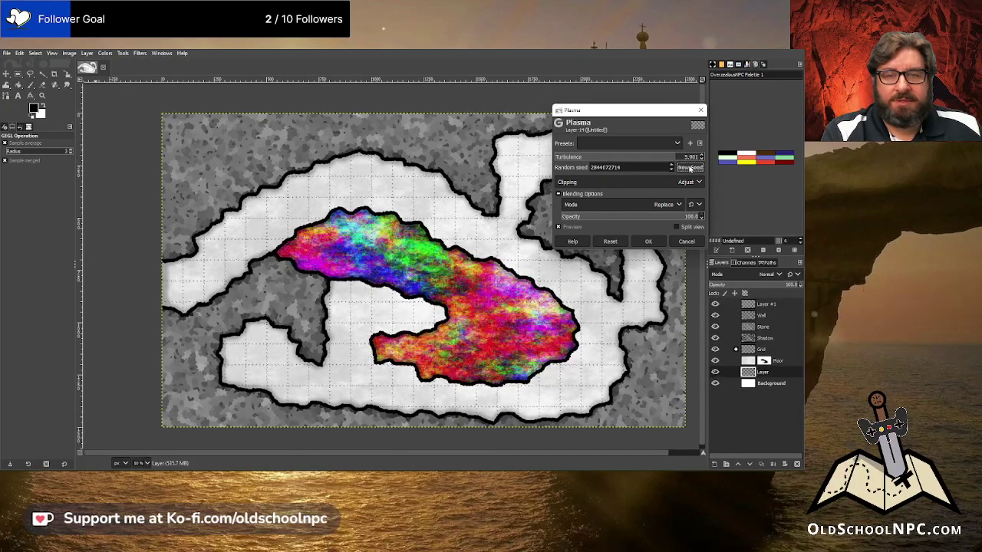
click(653, 158)
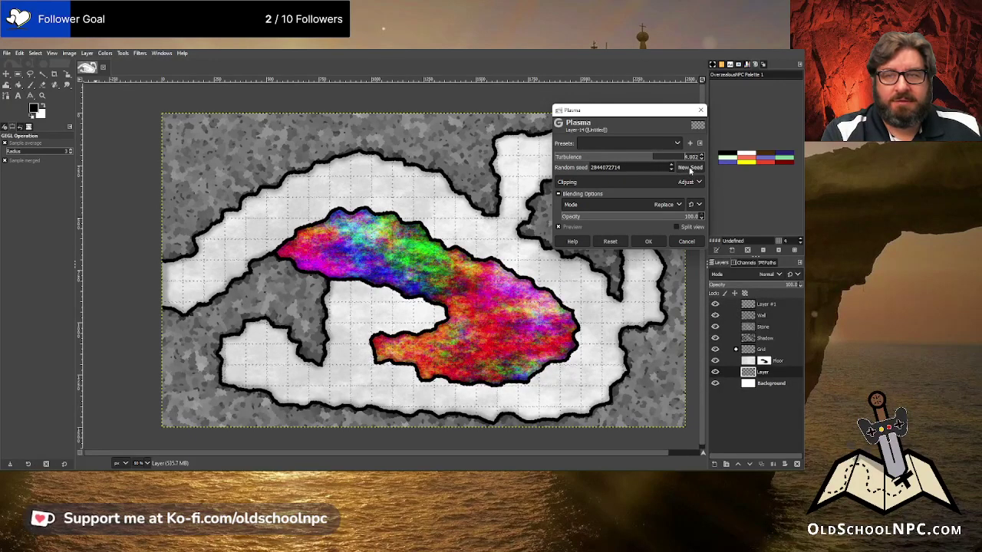
Generate new random seeds for the plasma to try different color patterns and apply the render to the layer
click(690, 168)
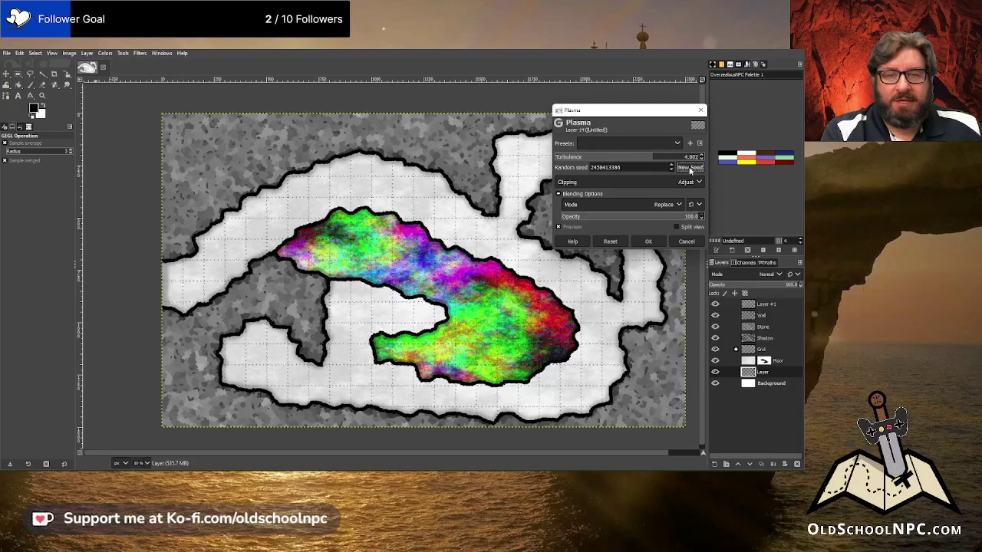
click(689, 168)
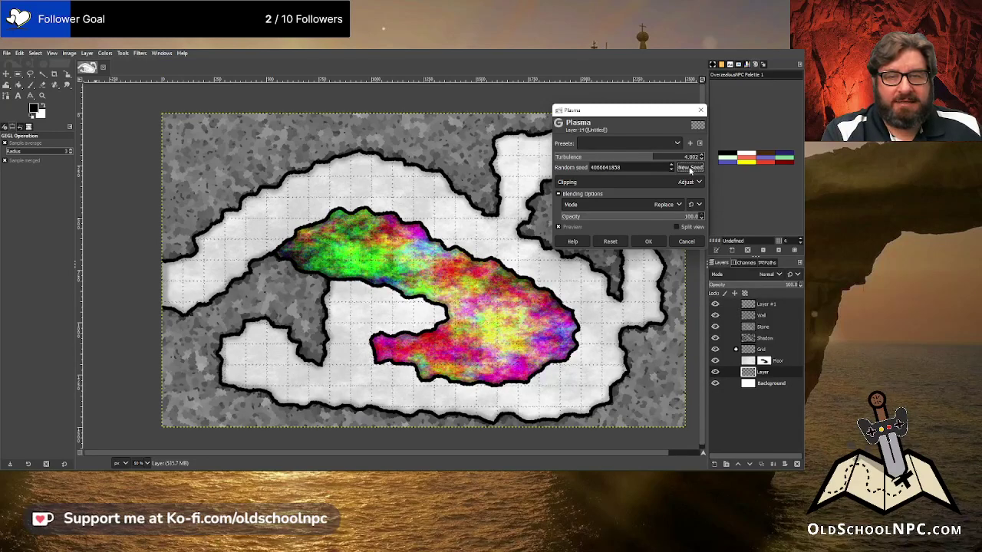
click(689, 168)
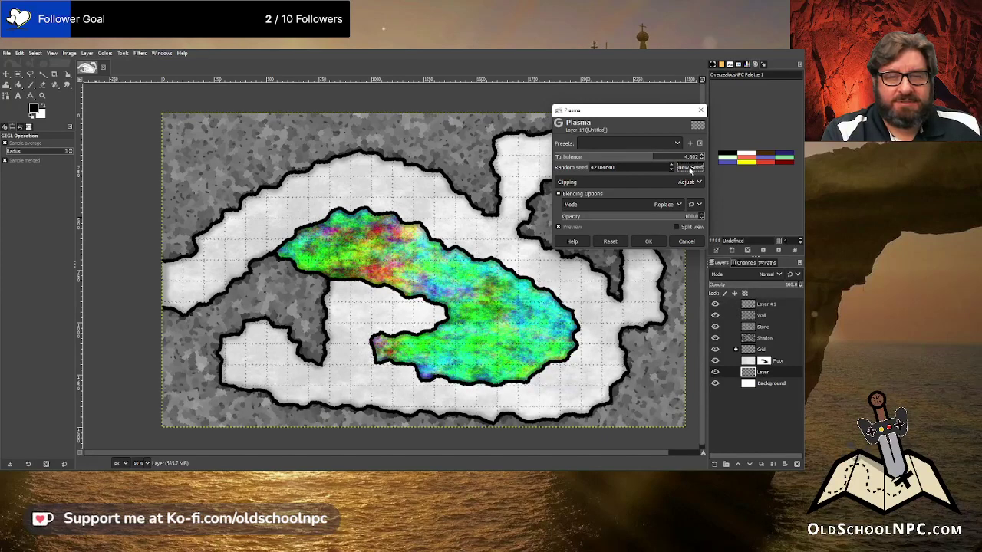
click(690, 168)
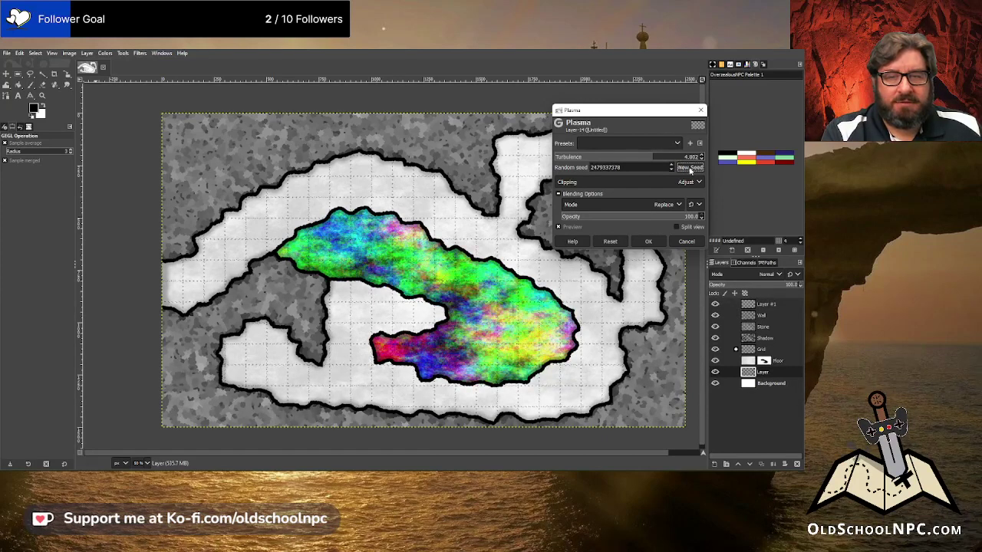
click(690, 168)
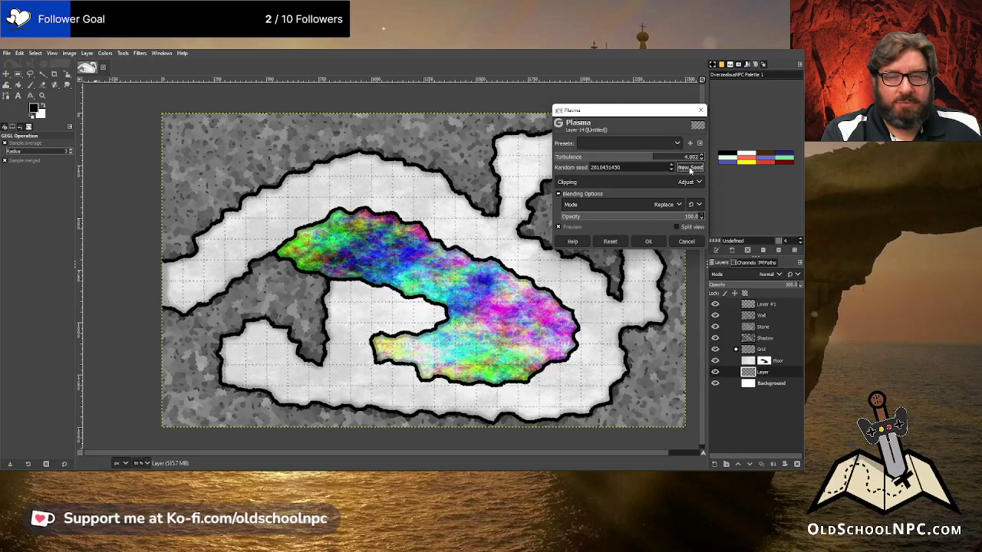
click(690, 168)
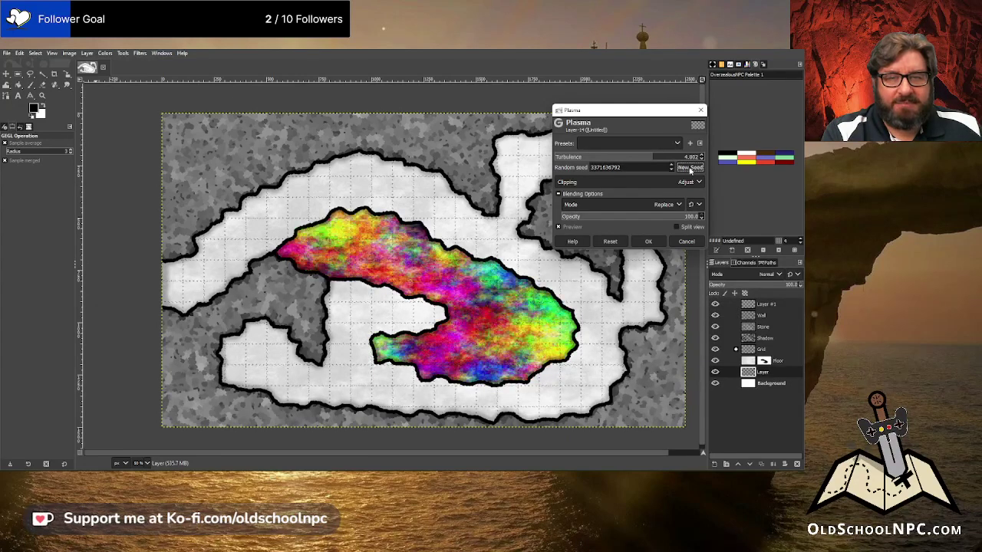
click(689, 168)
click(689, 169)
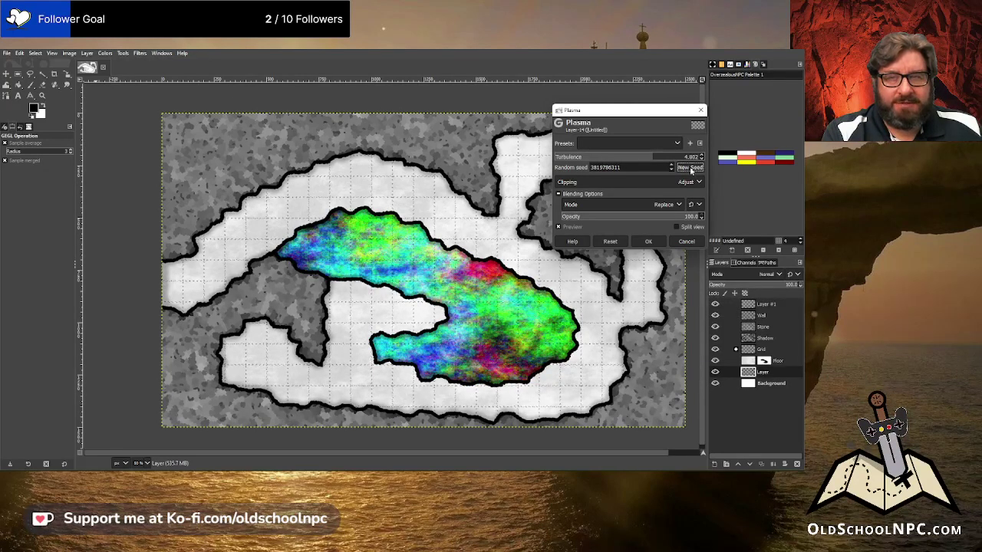
click(691, 170)
click(691, 170)
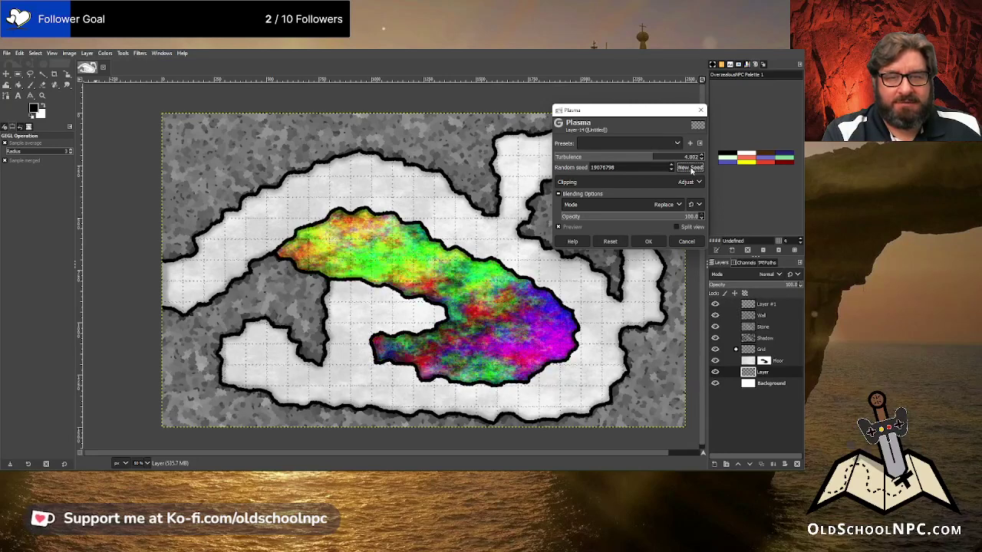
click(692, 170)
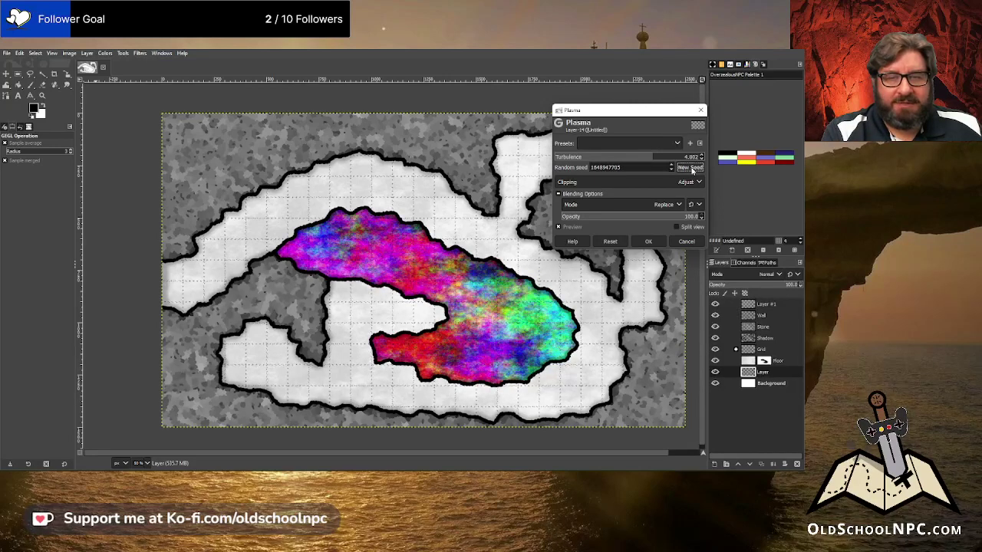
click(693, 171)
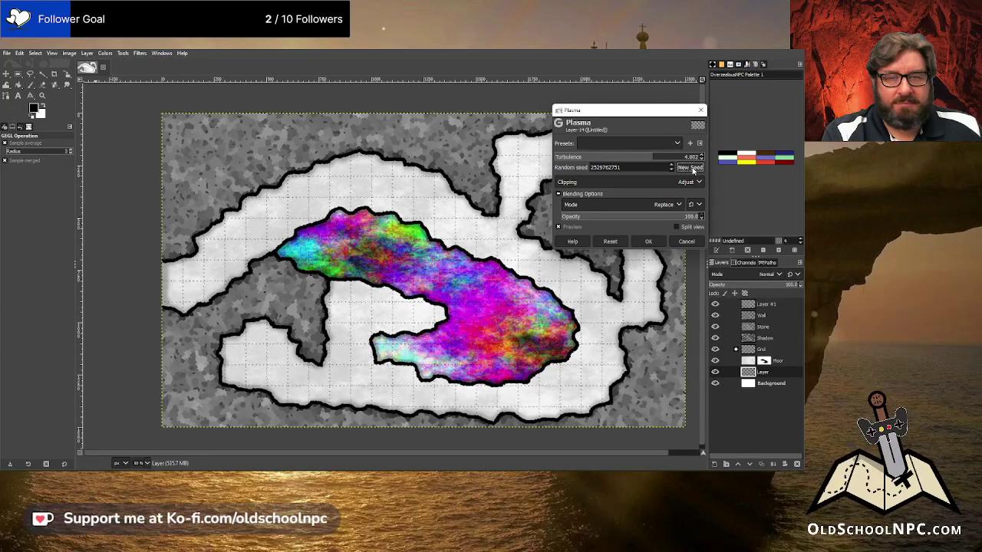
click(693, 171)
click(693, 171)
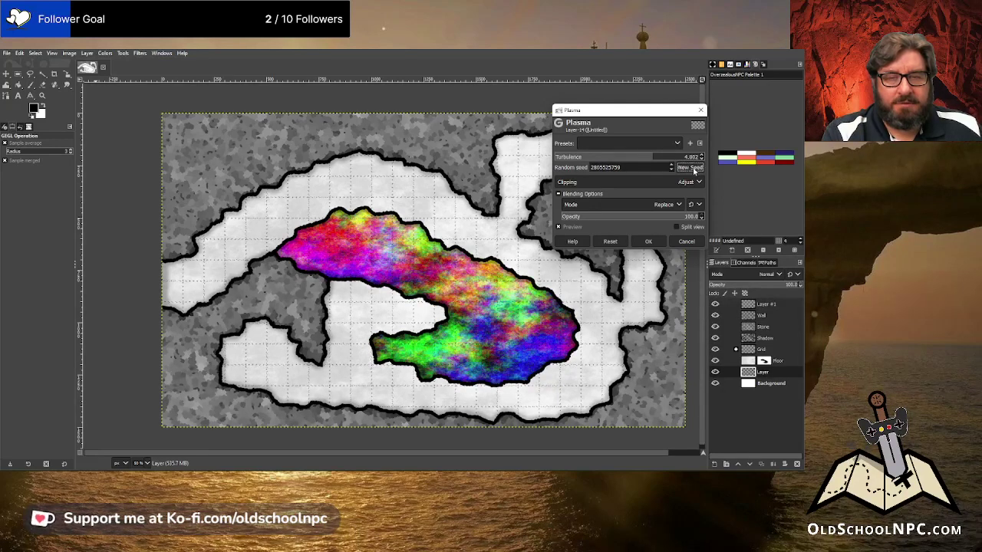
click(694, 170)
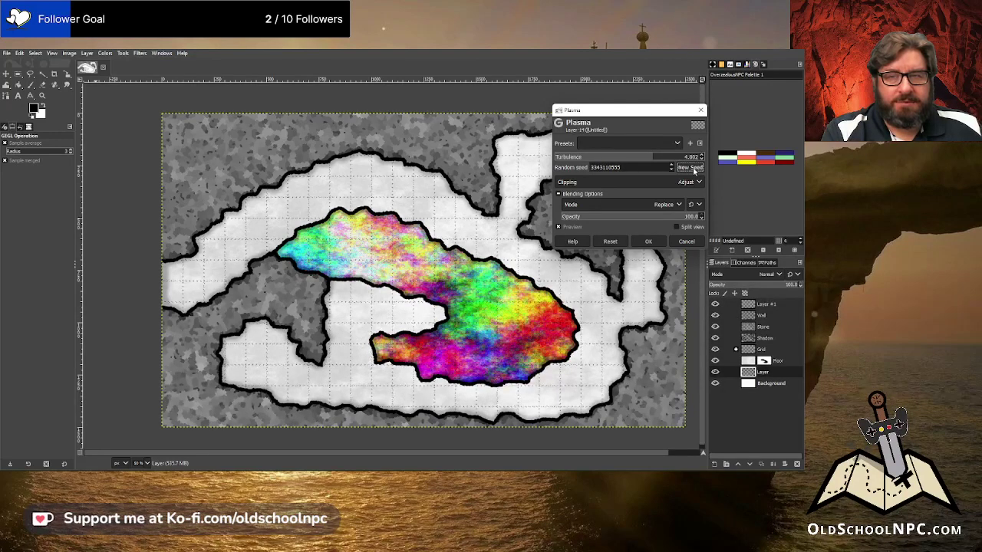
click(693, 170)
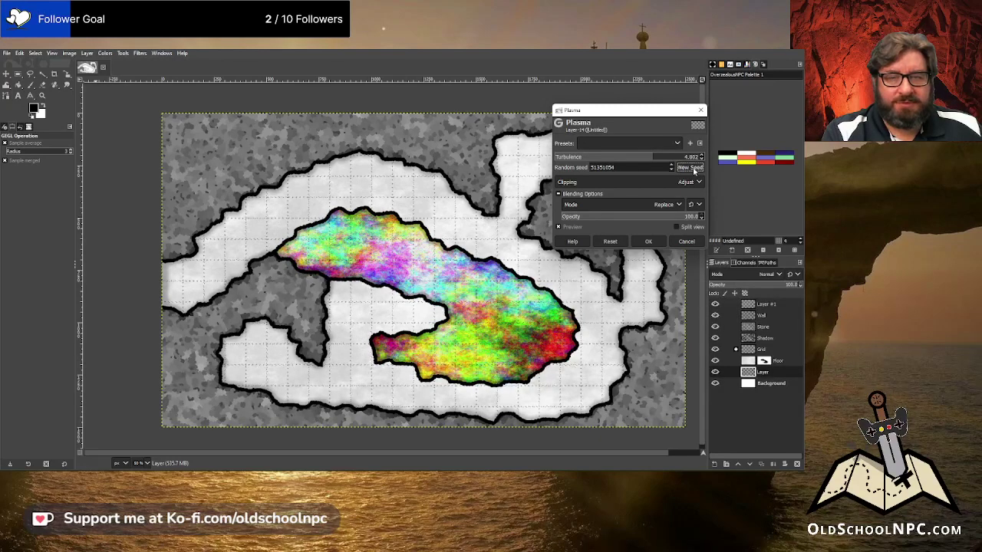
click(649, 242)
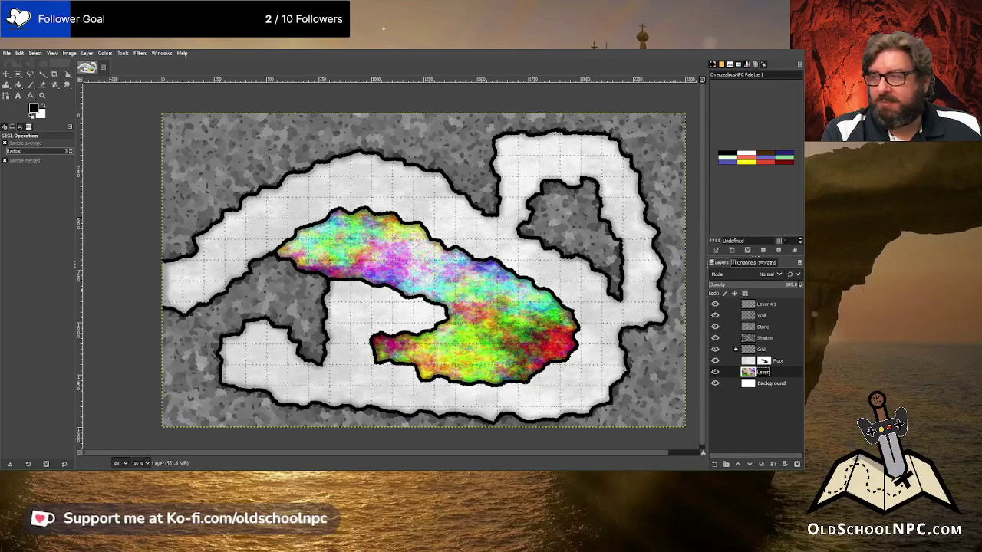
key(Return)
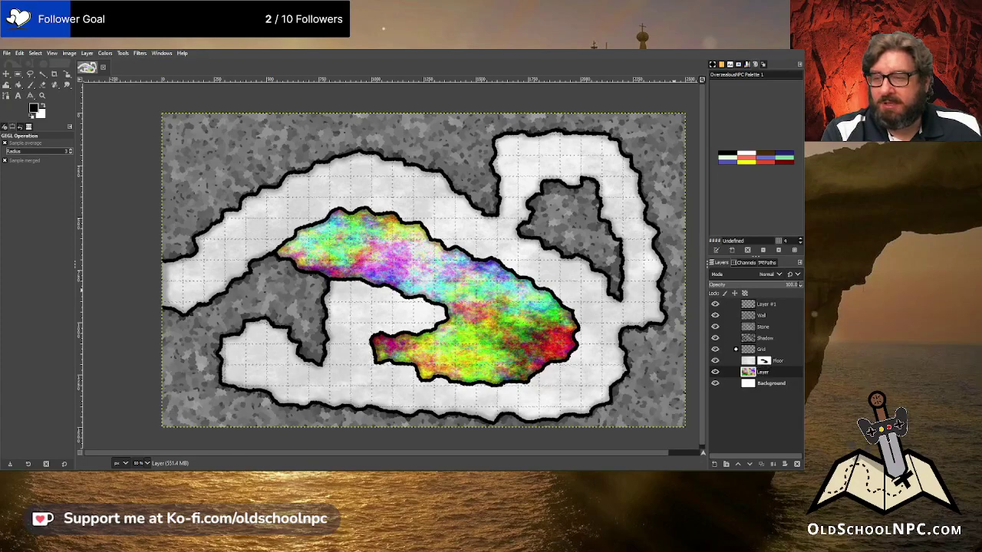
key(alt+Tab)
key(alt+Tab)
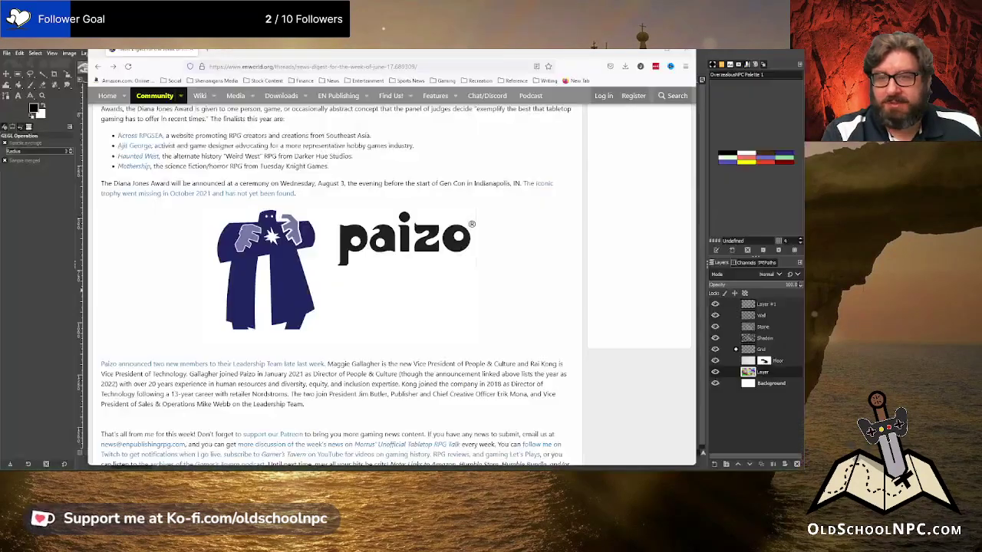
click(646, 54)
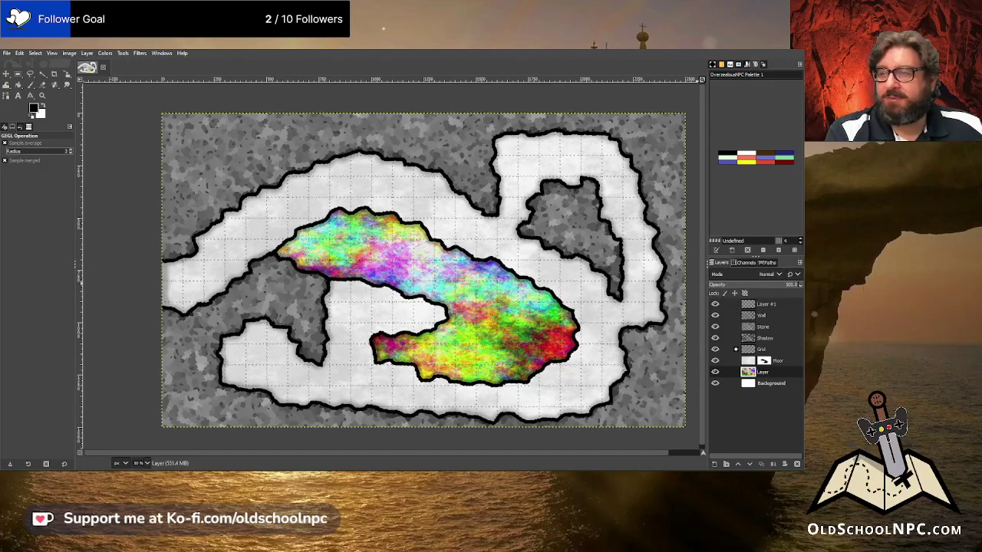
Colorize the plasma layer with the yellow color f2f217
click(758, 373)
click(105, 53)
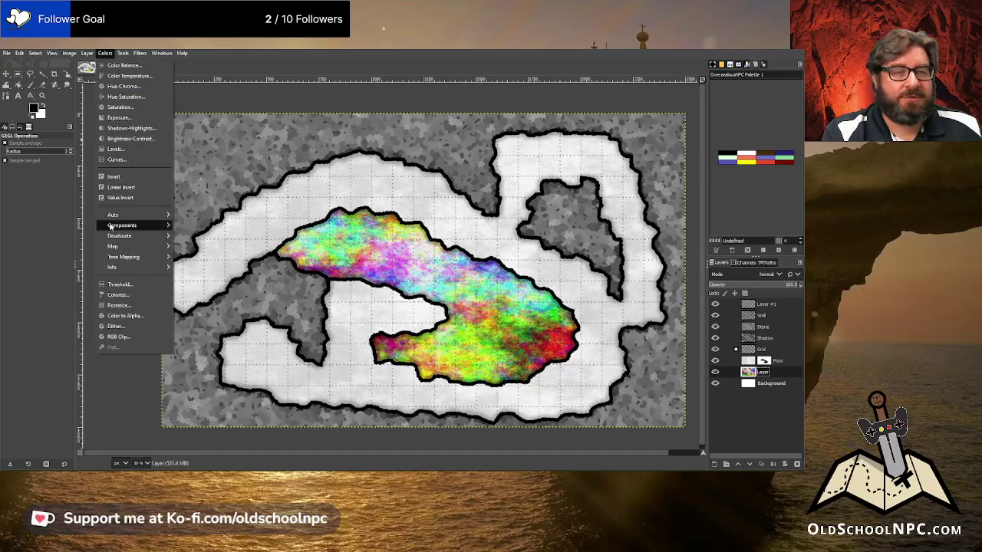
click(118, 294)
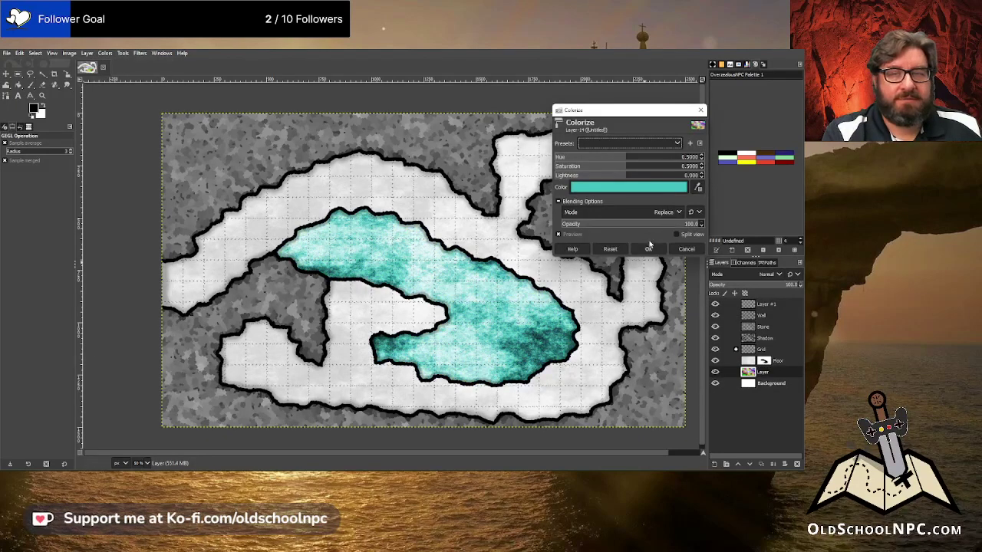
click(661, 189)
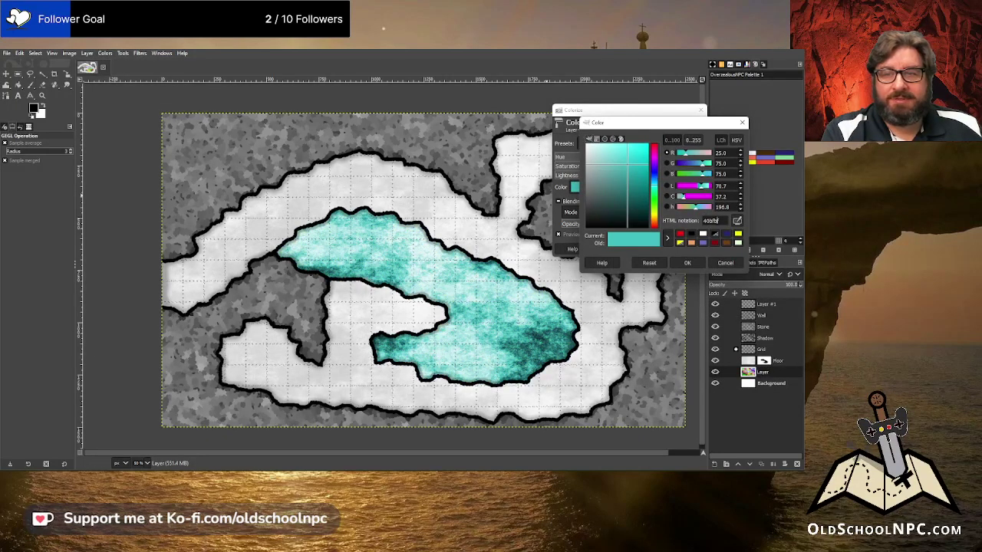
double_click(715, 221)
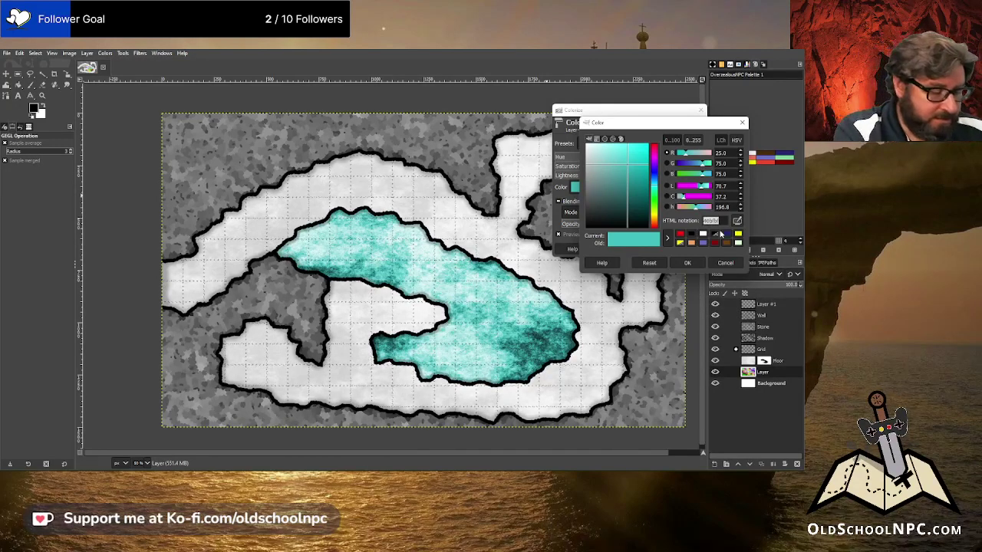
text(f2f2)
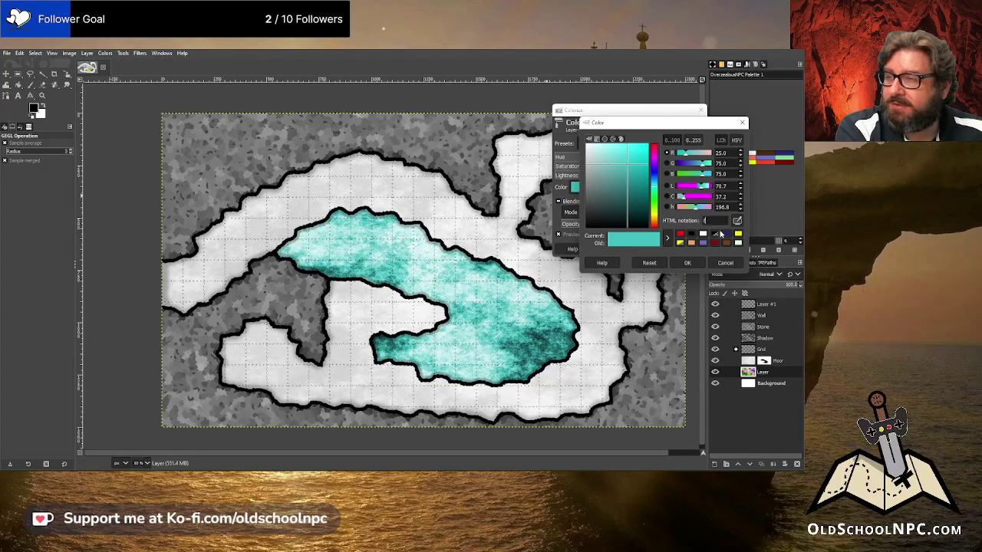
text(17)
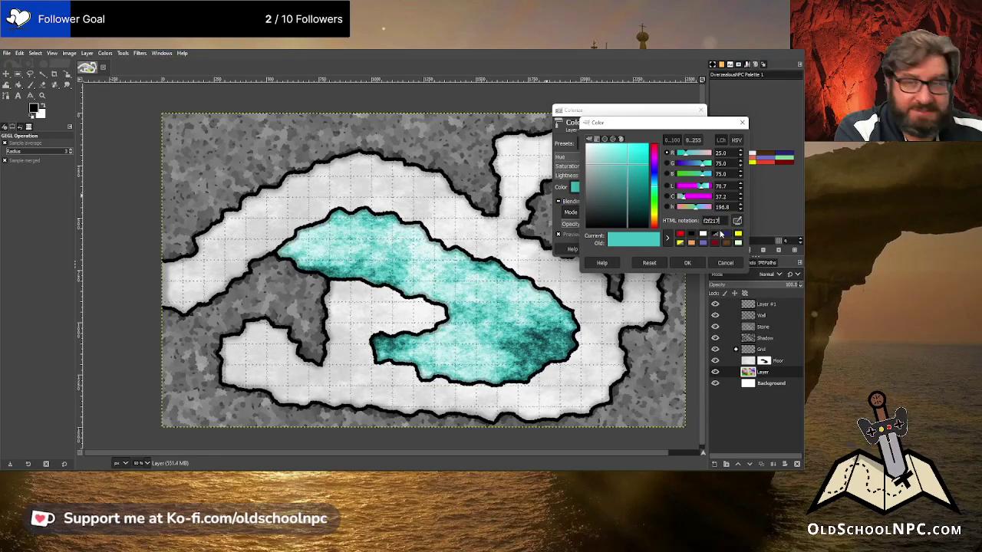
key(Return)
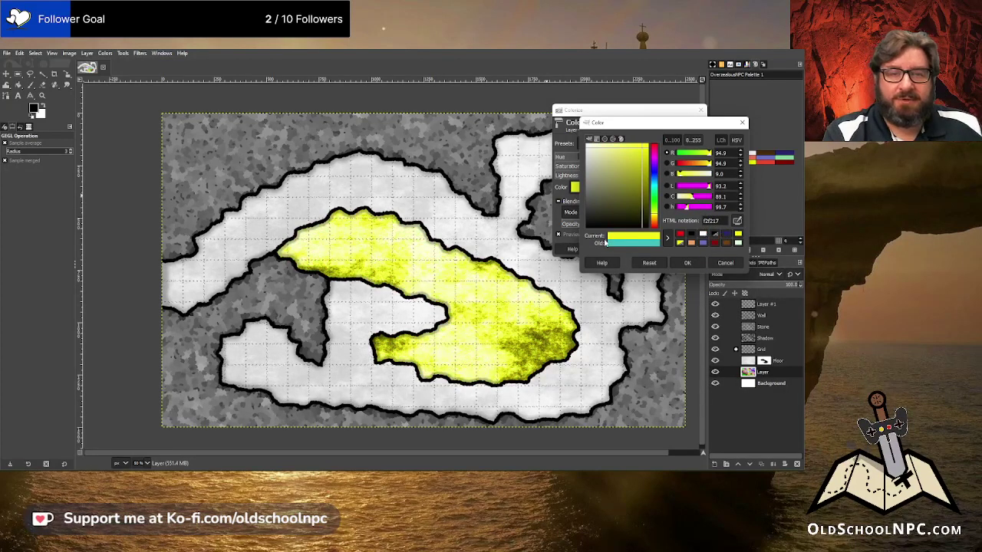
click(690, 264)
click(652, 251)
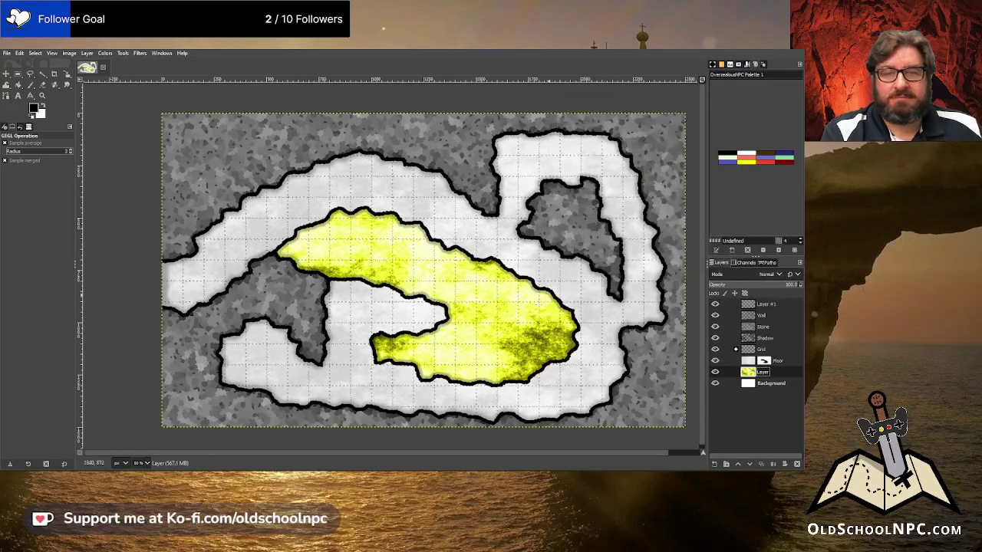
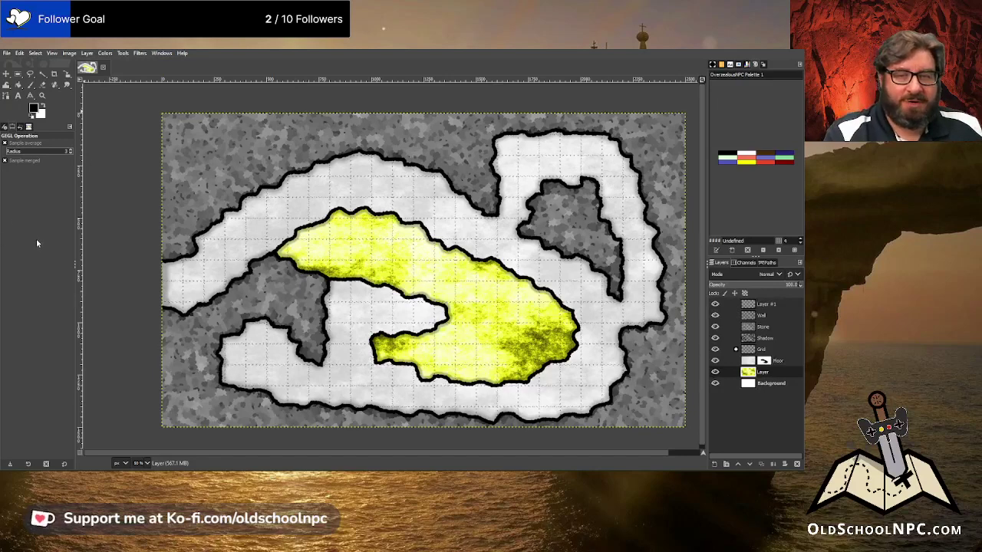
Save the map to the Desktop folder as Untitled.xcf
click(6, 54)
click(29, 136)
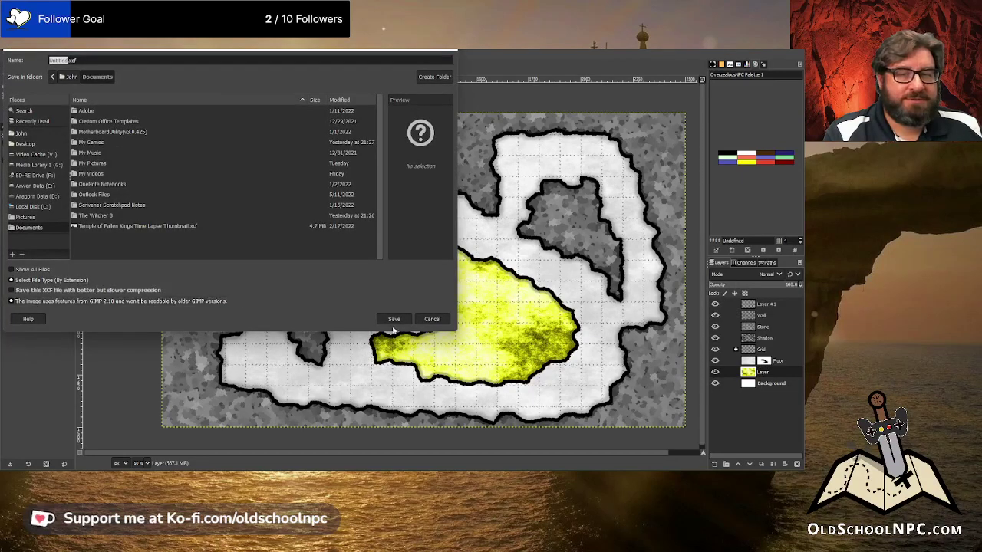
click(36, 121)
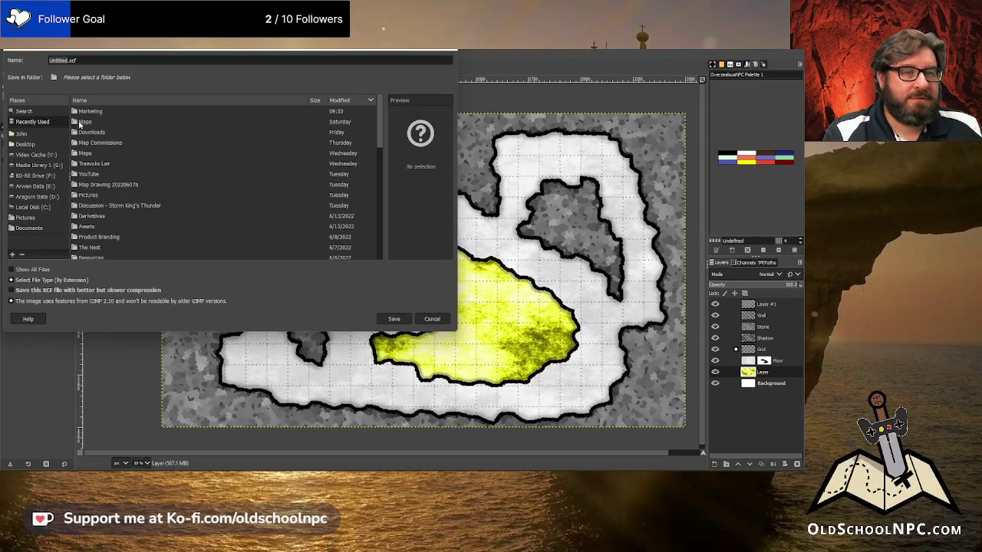
click(28, 146)
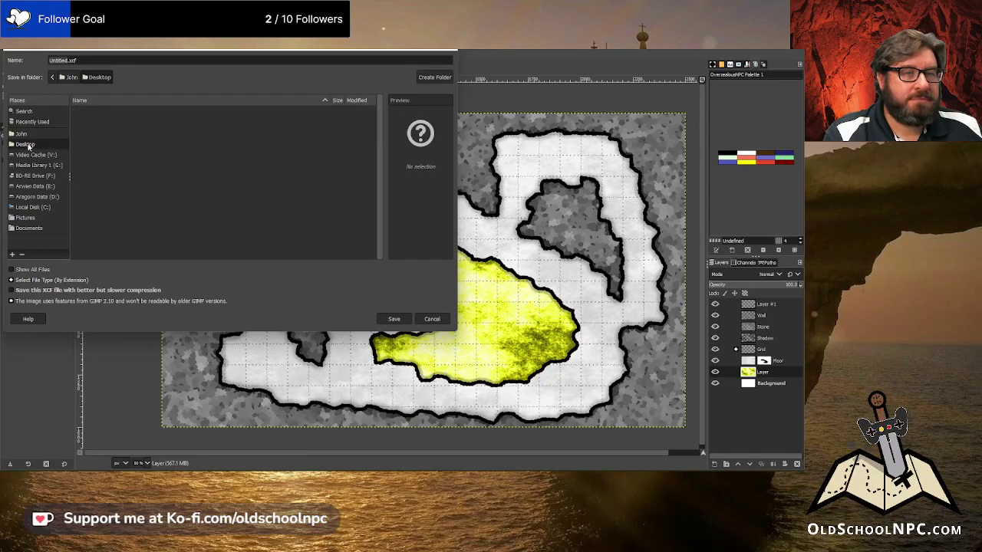
click(391, 321)
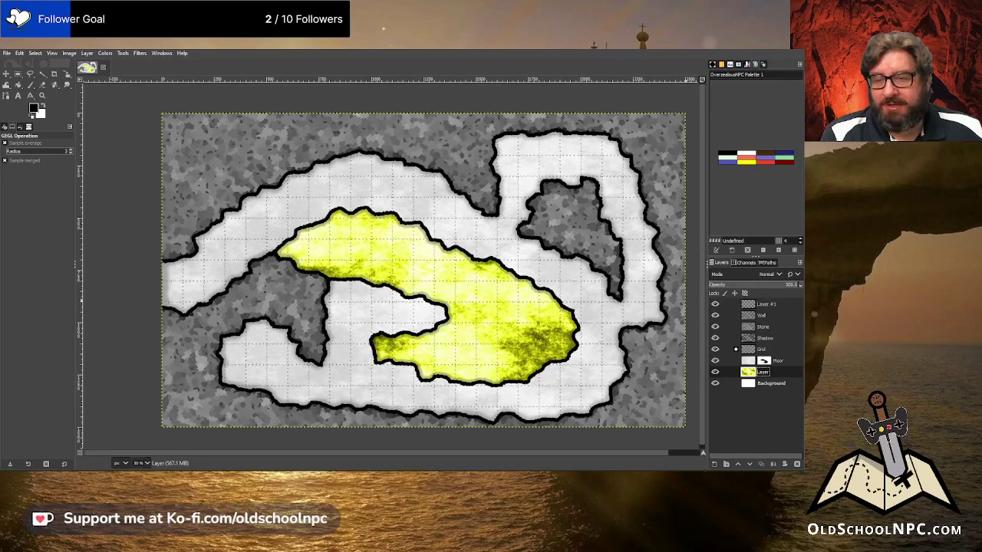
Add a new layer between the Floor layer and the yellow plasma layer, leaving its name as it is
shift+click(714, 465)
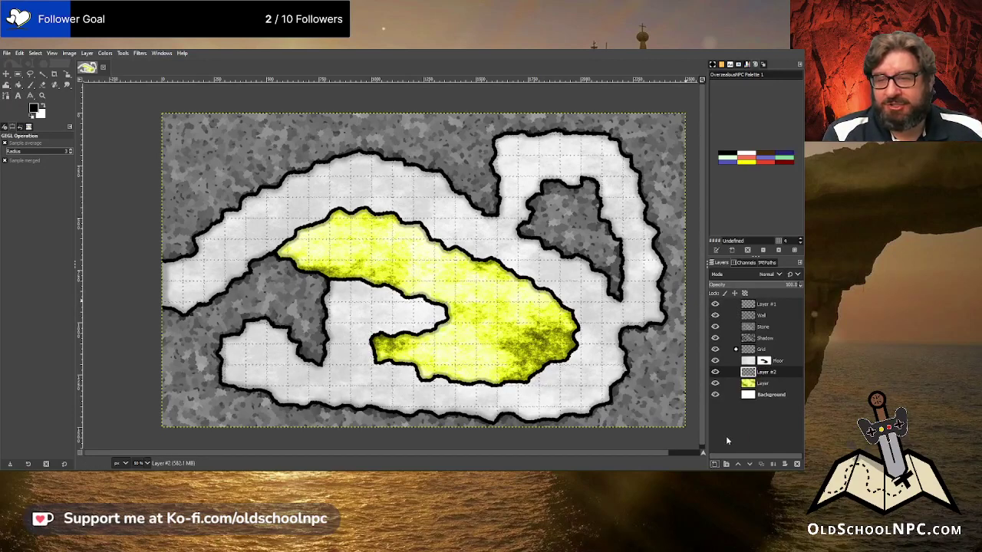
double_click(763, 372)
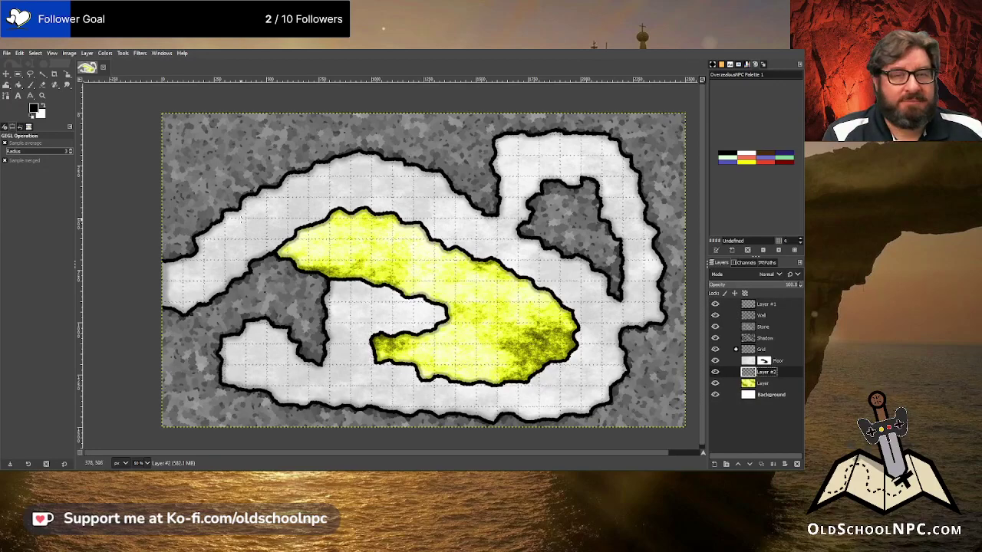
scroll(330, 217, up, 4)
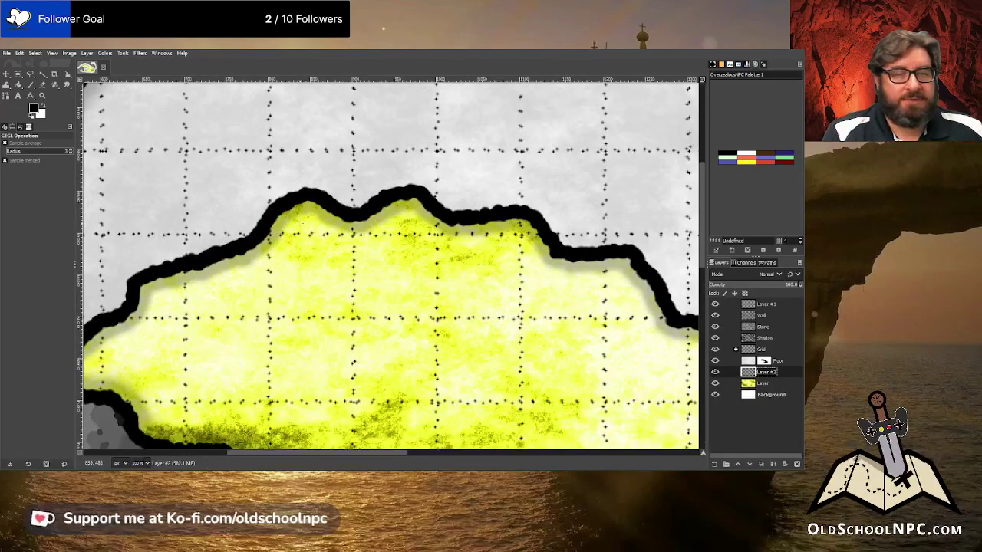
scroll(291, 230, down, 2)
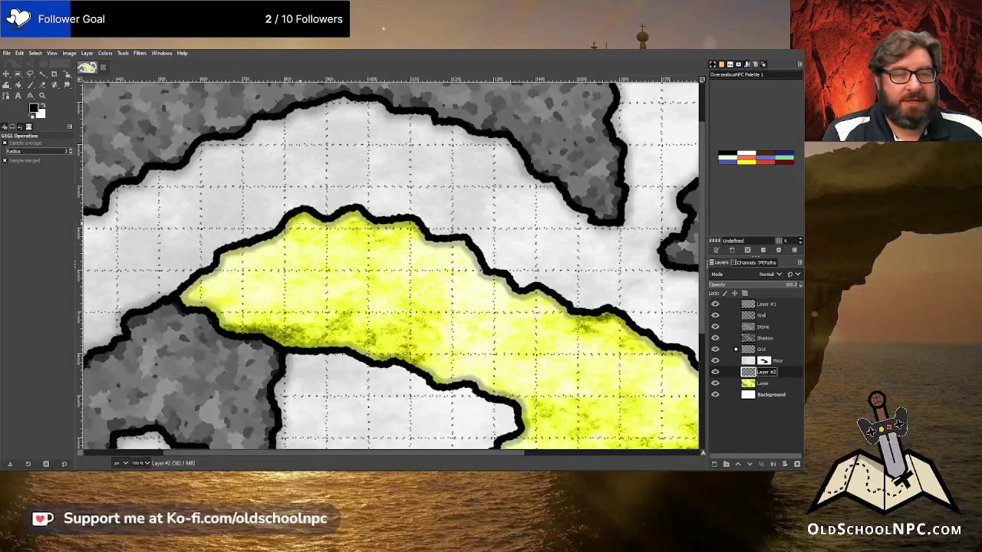
Paint a light gray band inside the black walls of the yellow area's upper-left arm, using the Paintbrush at size 121
click(31, 84)
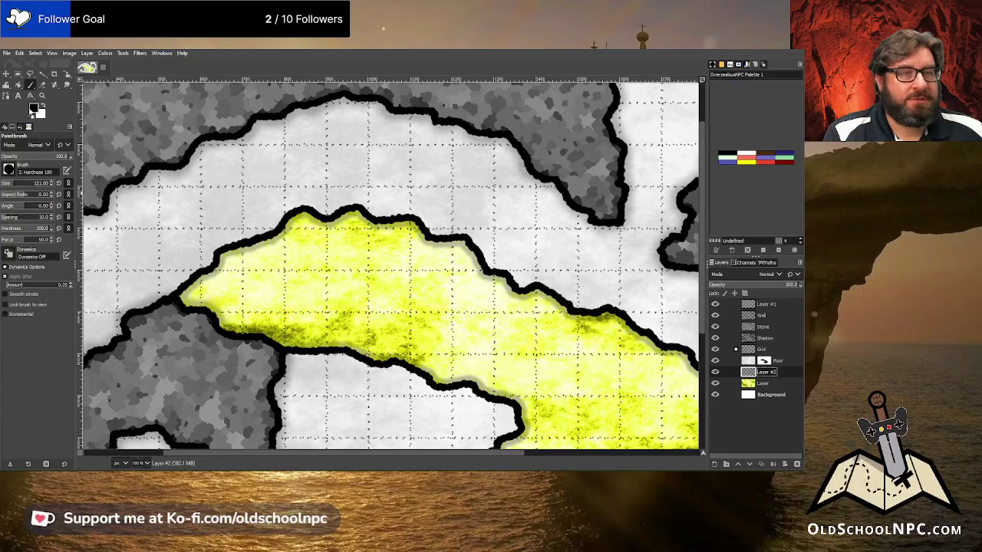
click(32, 110)
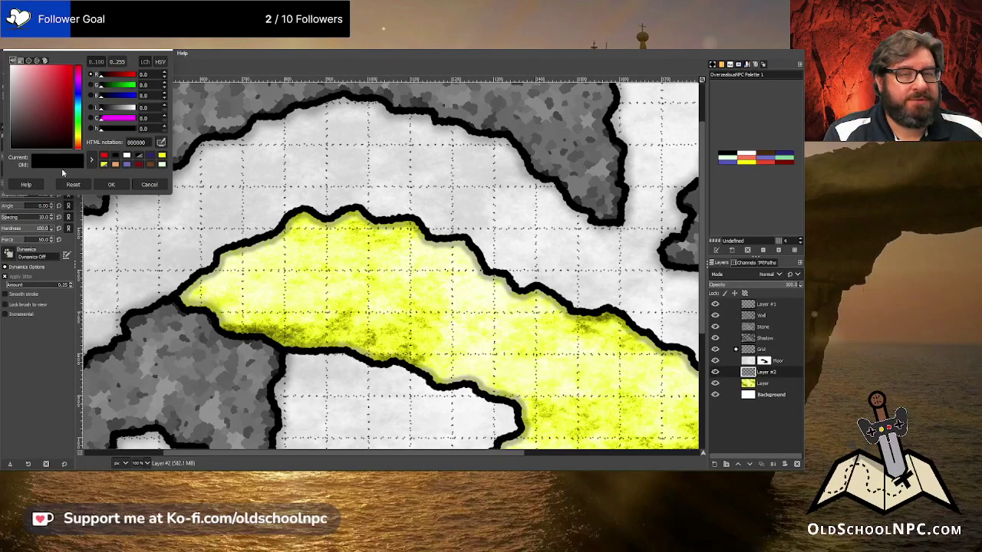
mouse_move(59, 118)
mouse_down()
mouse_move(3, 75)
mouse_move(1, 92)
mouse_up()
click(111, 184)
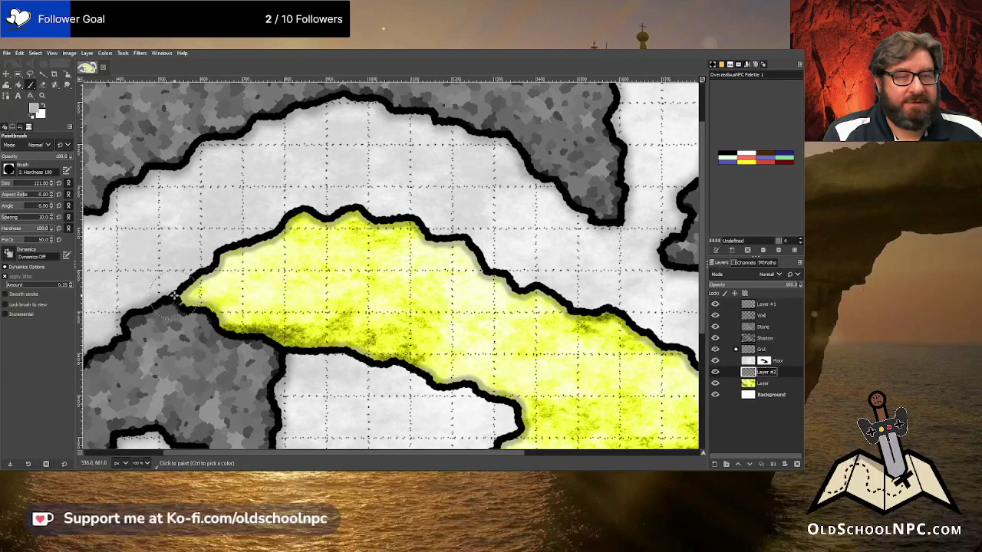
mouse_move(180, 294)
mouse_down()
mouse_move(235, 245)
mouse_move(354, 218)
mouse_move(421, 237)
mouse_move(576, 322)
mouse_up()
mouse_move(215, 320)
mouse_down()
mouse_move(456, 380)
mouse_move(541, 418)
mouse_move(529, 441)
mouse_move(479, 422)
mouse_up()
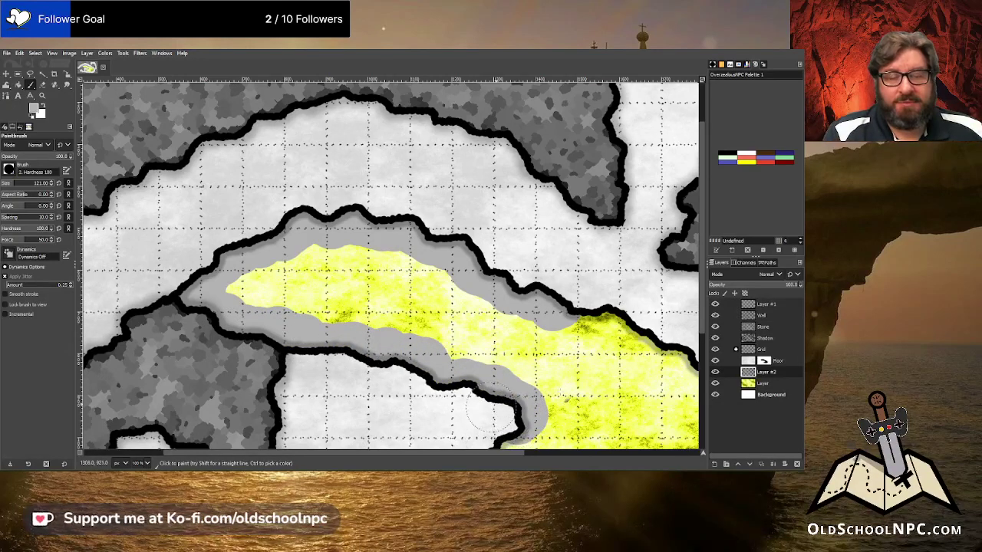
On another new layer above the gray band, paint black wedges along the band's upper side using a size 15 brush without jitter
shift+click(714, 464)
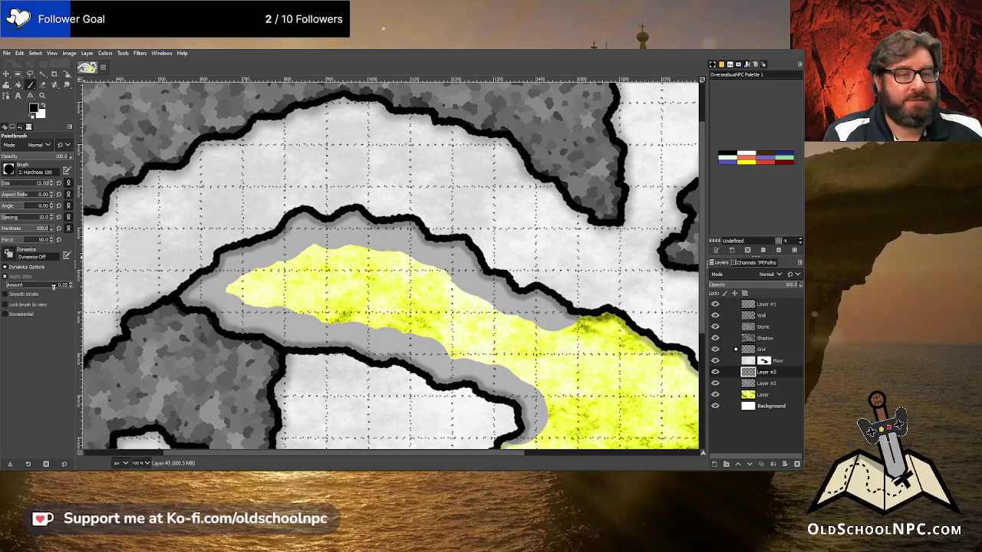
click(31, 277)
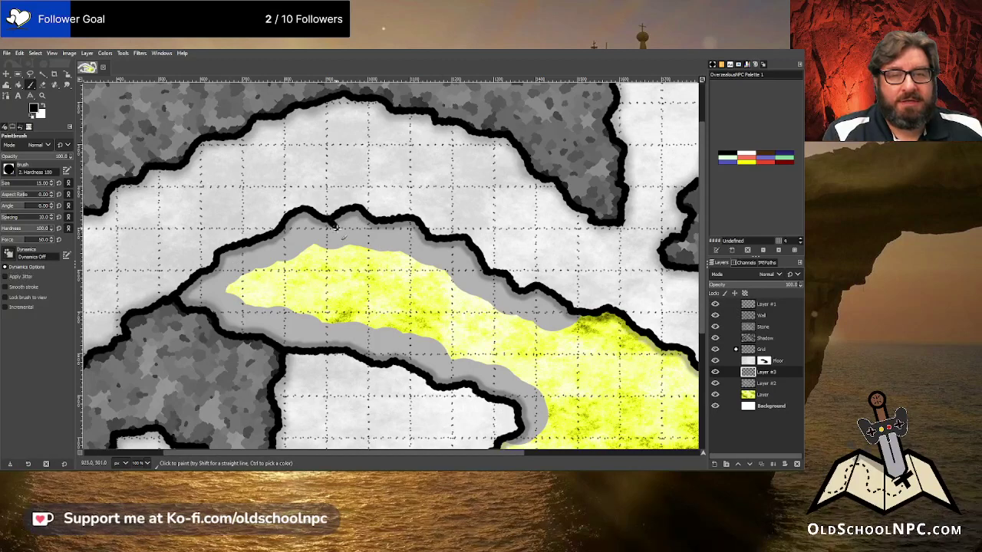
mouse_move(335, 225)
mouse_down()
mouse_move(349, 247)
mouse_move(342, 231)
mouse_up()
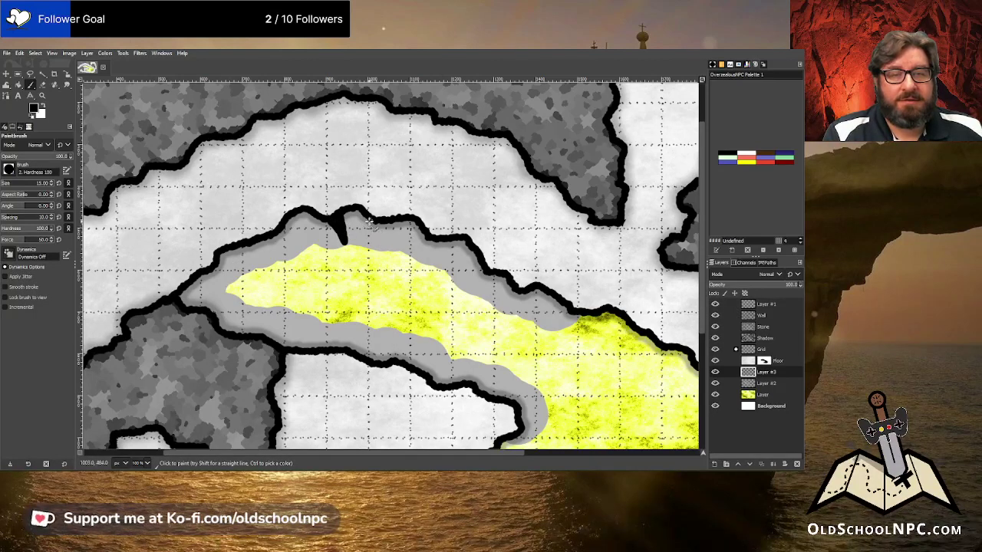
mouse_move(373, 220)
mouse_down()
mouse_move(365, 245)
mouse_move(389, 228)
mouse_up()
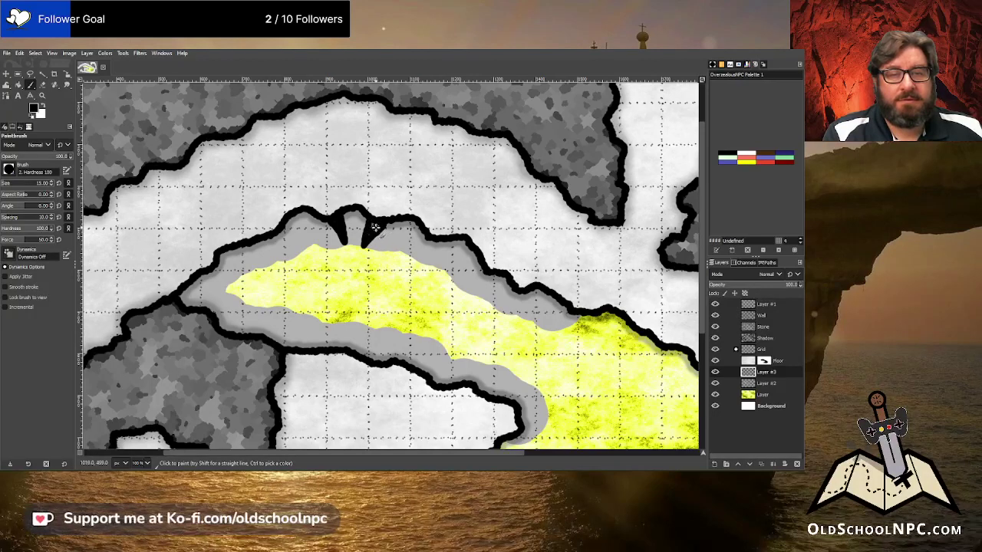
mouse_move(424, 232)
mouse_down()
mouse_move(410, 251)
mouse_move(431, 240)
mouse_move(419, 244)
mouse_up()
mouse_move(283, 229)
mouse_down()
mouse_move(310, 247)
mouse_move(280, 231)
mouse_move(293, 238)
mouse_move(246, 243)
mouse_move(260, 241)
mouse_move(264, 265)
mouse_move(250, 243)
mouse_move(261, 253)
mouse_move(219, 258)
mouse_move(247, 277)
mouse_move(219, 265)
mouse_up()
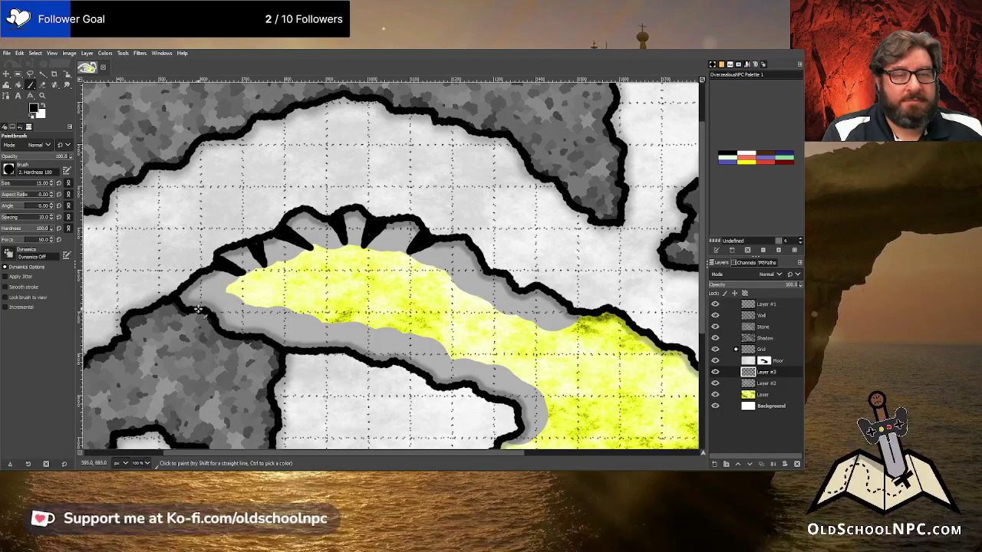
Add black wedges around the gray band's left tip and along the rest of its upper side
mouse_move(198, 306)
mouse_down()
mouse_move(223, 291)
mouse_move(218, 302)
mouse_up()
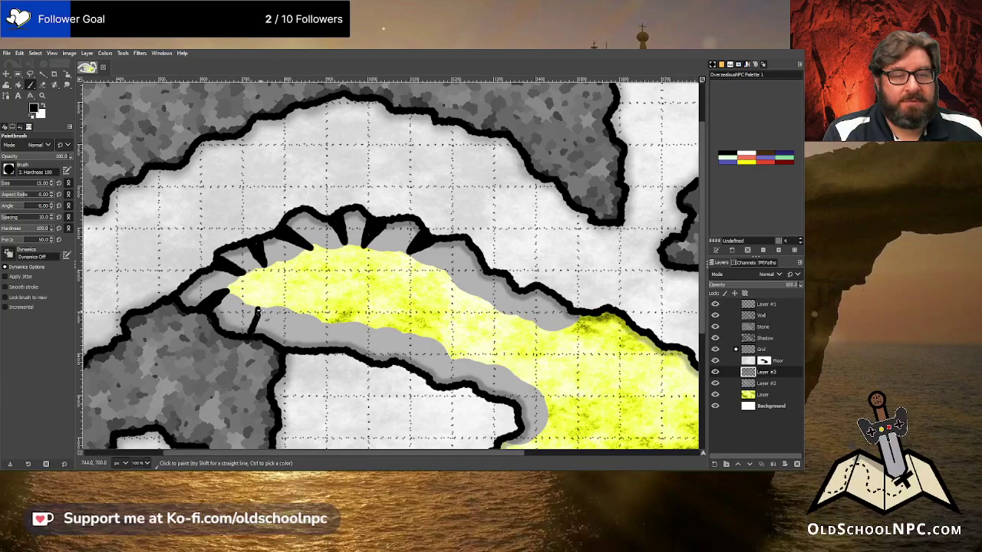
drag(260, 307, 258, 332)
mouse_move(477, 254)
mouse_down()
mouse_move(458, 268)
mouse_move(485, 275)
mouse_move(462, 269)
mouse_move(502, 307)
mouse_move(518, 293)
mouse_move(500, 309)
mouse_move(543, 327)
mouse_move(563, 308)
mouse_move(552, 295)
mouse_move(548, 309)
mouse_up()
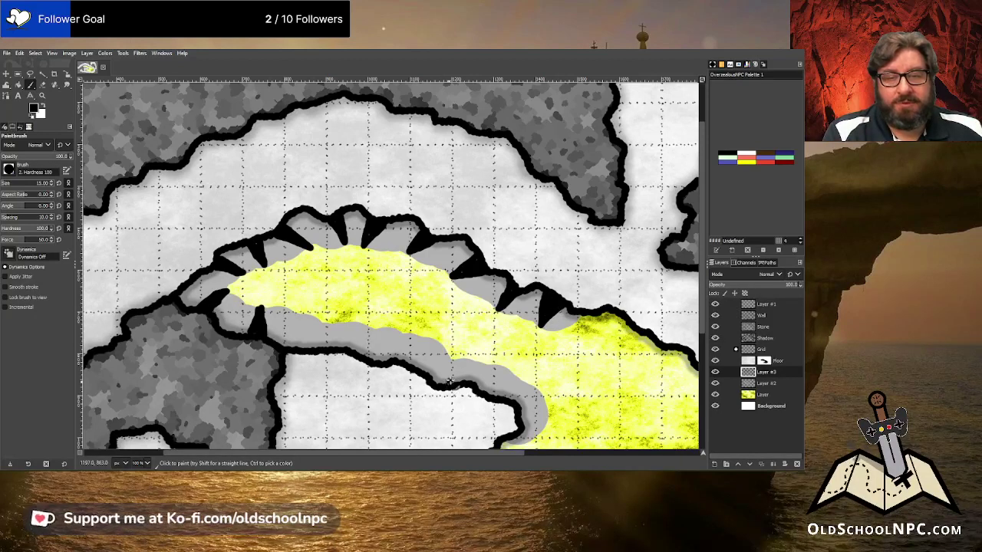
Paint black wedges along the gray band's lower side, redoing one stroke, and outline the band's inner edges in black
mouse_move(451, 381)
mouse_down()
mouse_move(457, 359)
mouse_move(458, 377)
mouse_up()
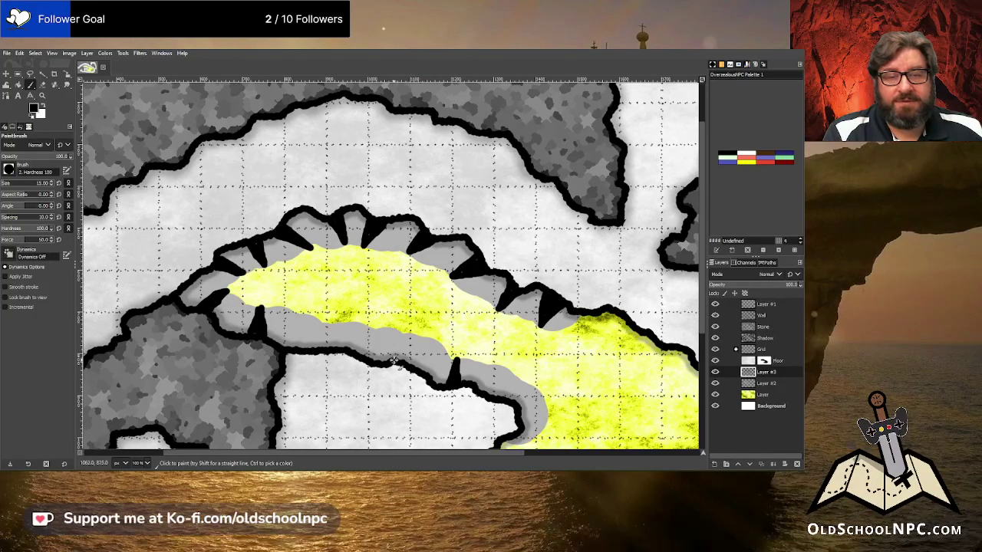
mouse_move(396, 360)
mouse_down()
mouse_move(406, 342)
mouse_move(415, 347)
mouse_move(408, 354)
mouse_up()
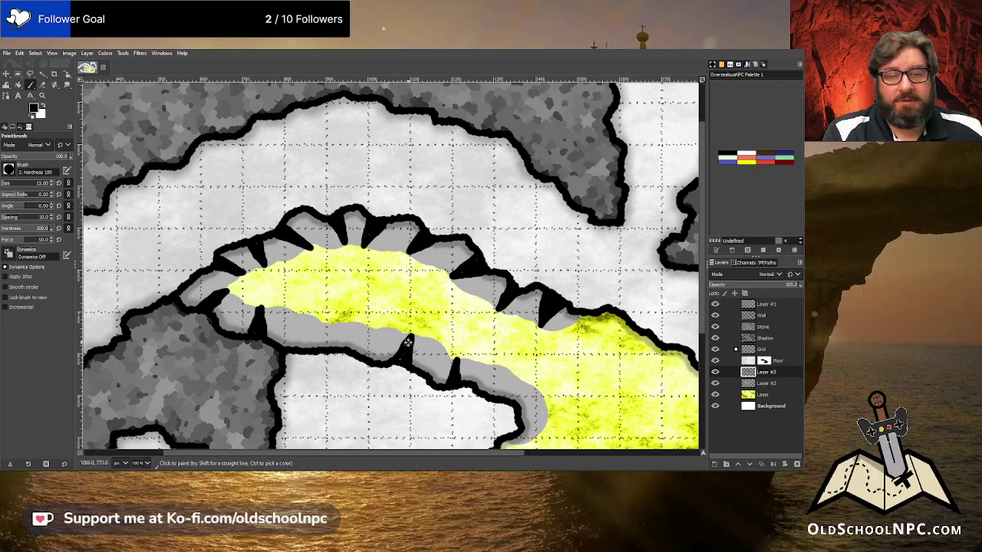
mouse_move(341, 350)
mouse_down()
mouse_move(349, 323)
mouse_move(349, 346)
mouse_up()
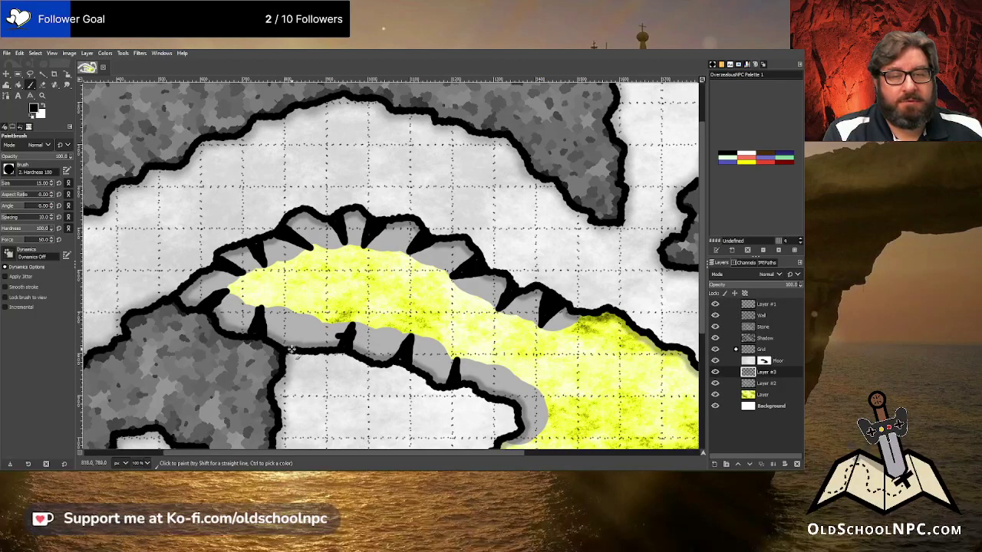
key(ctrl+z)
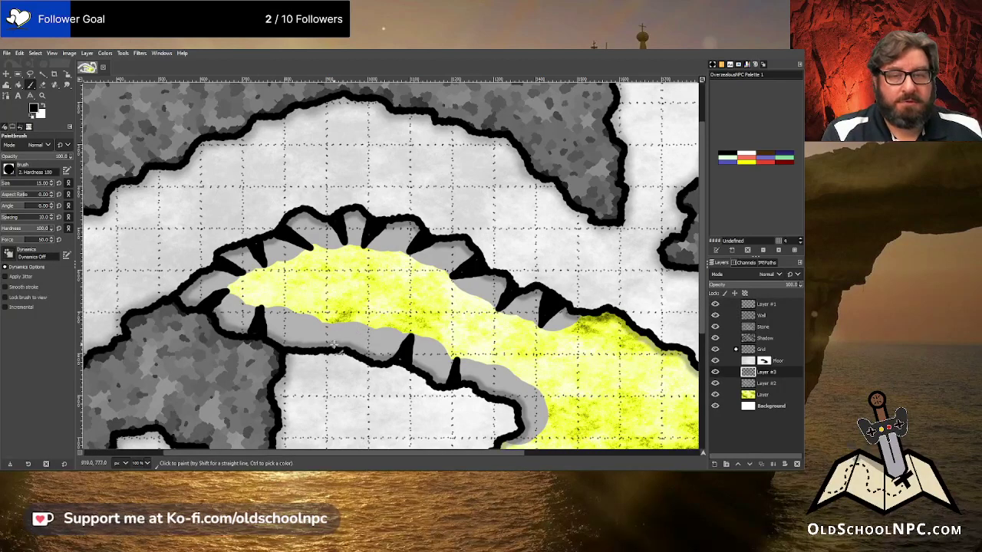
mouse_move(335, 345)
mouse_down()
mouse_move(352, 322)
mouse_move(353, 347)
mouse_move(342, 345)
mouse_up()
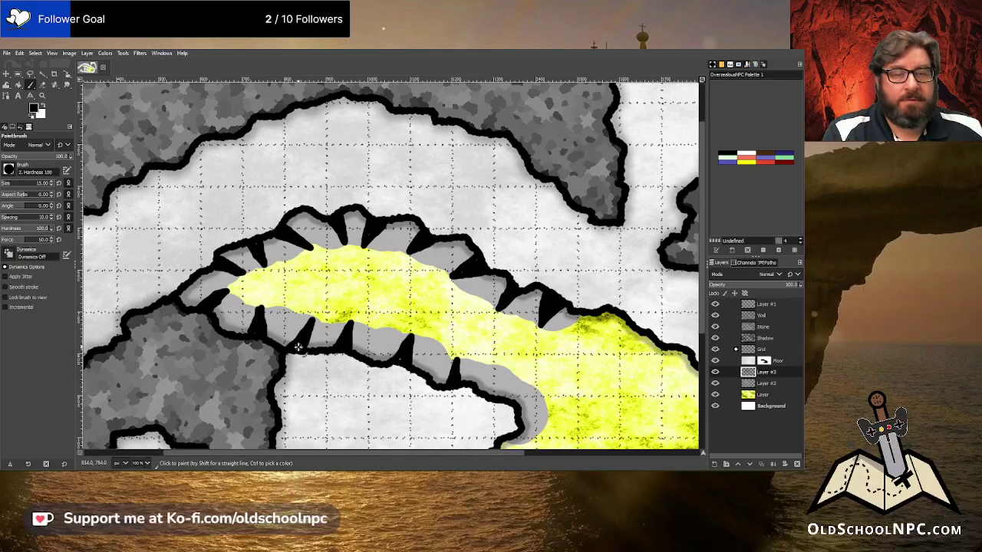
mouse_move(486, 395)
mouse_down()
mouse_move(500, 366)
mouse_move(497, 401)
mouse_up()
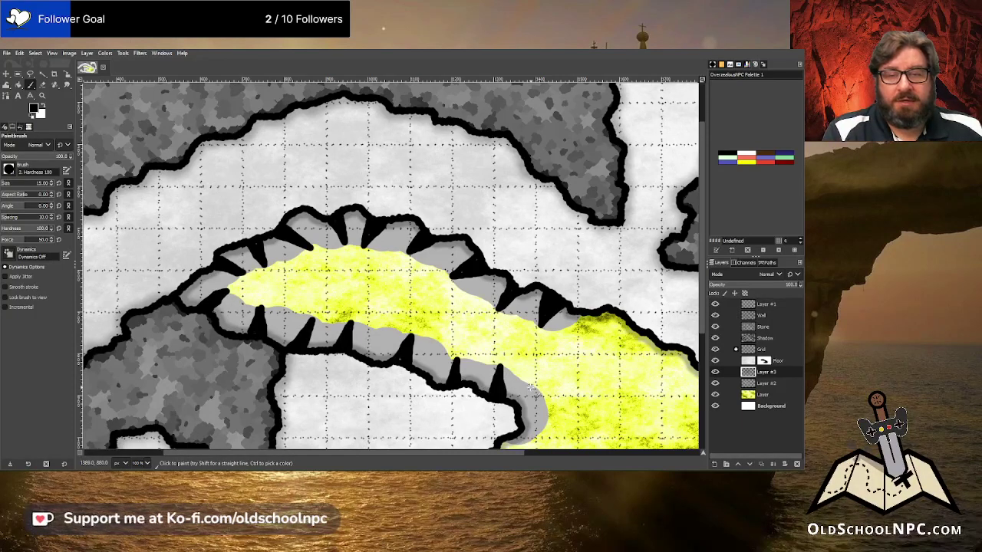
mouse_move(530, 383)
mouse_down()
mouse_move(455, 359)
mouse_move(422, 337)
mouse_move(253, 309)
mouse_move(228, 291)
mouse_move(309, 247)
mouse_move(355, 246)
mouse_move(409, 256)
mouse_move(558, 337)
mouse_up()
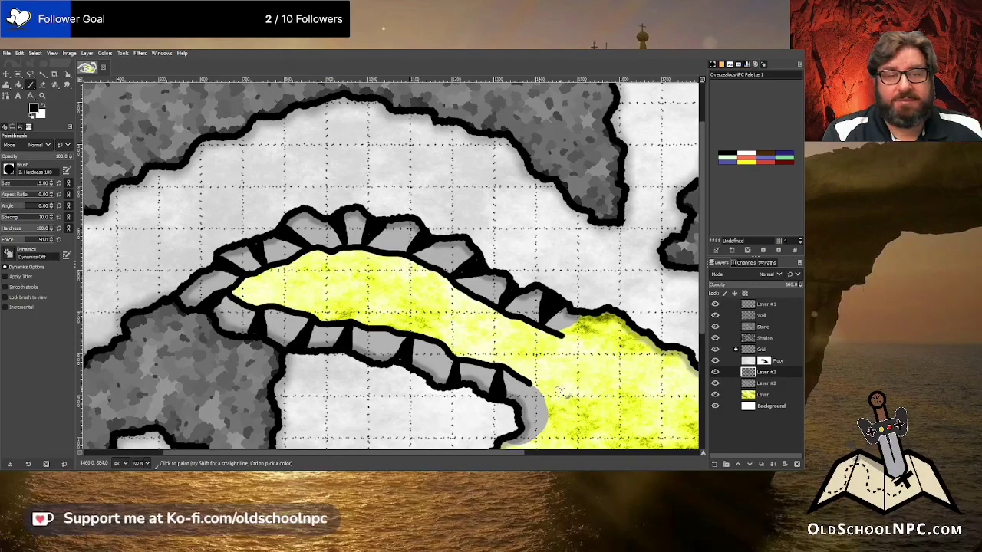
Examine how the wedge-marked cliff edge looks within the whole cave map
ctrl+scroll(561, 391, down, 2)
ctrl+scroll(580, 395, down, 1)
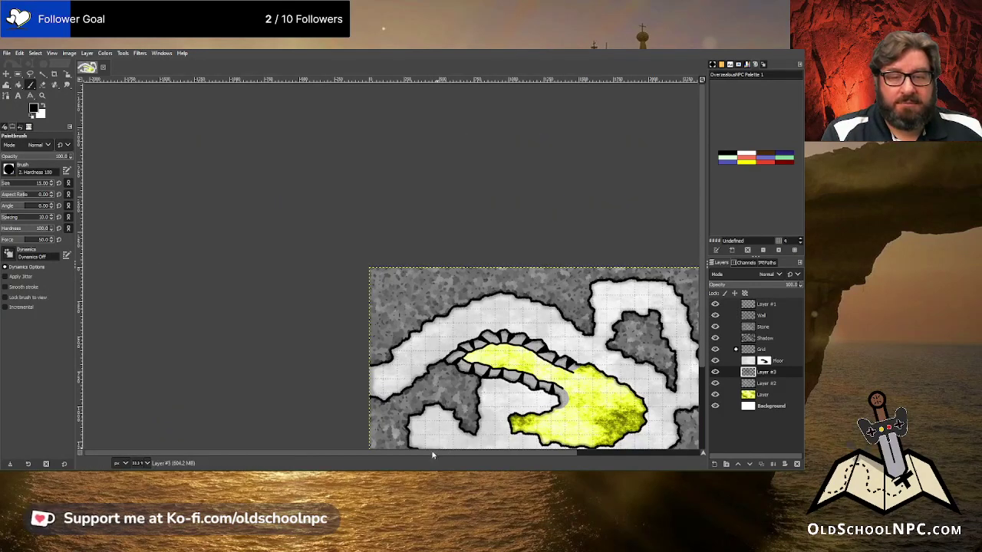
drag(435, 454, 507, 458)
ctrl+scroll(367, 399, up, 2)
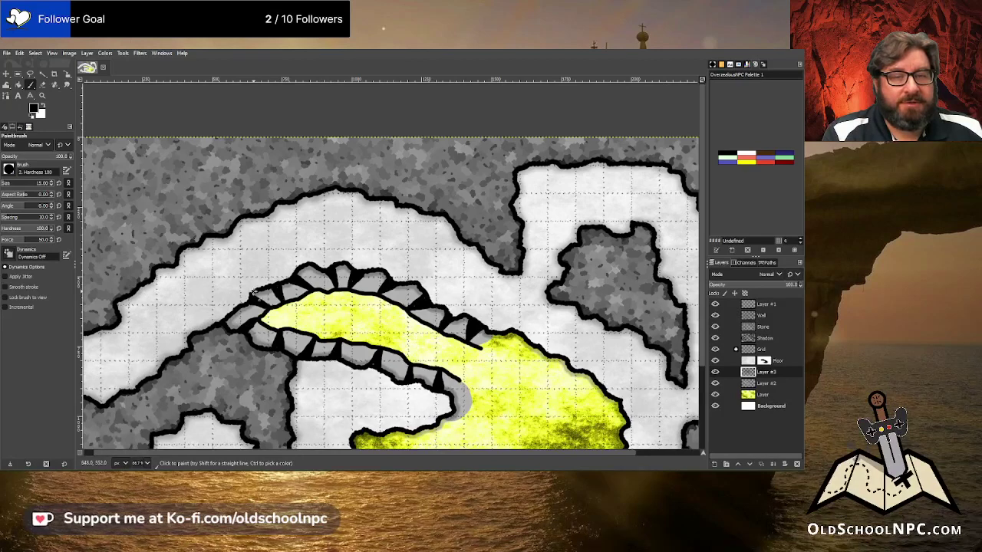
scroll(255, 319, down, 3)
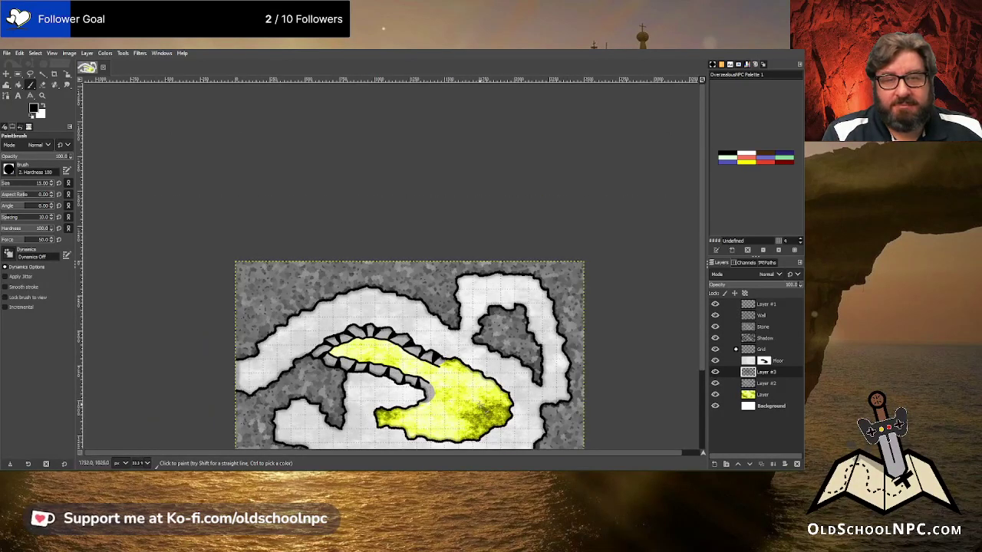
scroll(427, 399, down, 1)
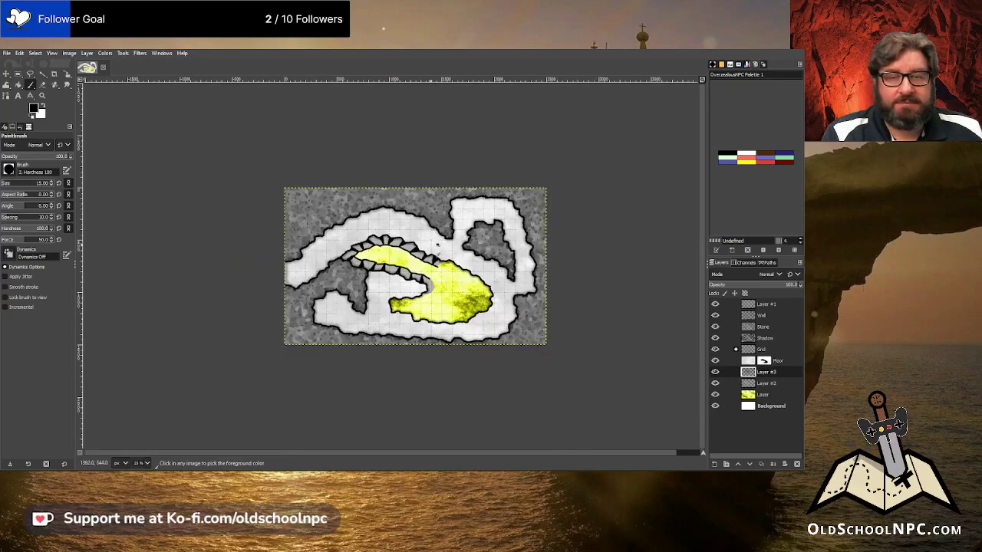
scroll(503, 287, up, 2)
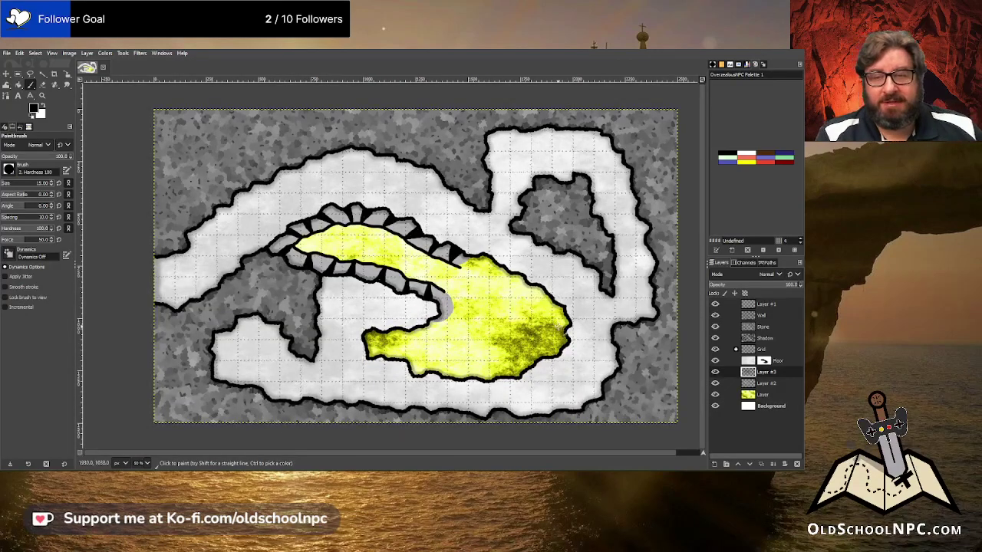
scroll(552, 453, right, 2)
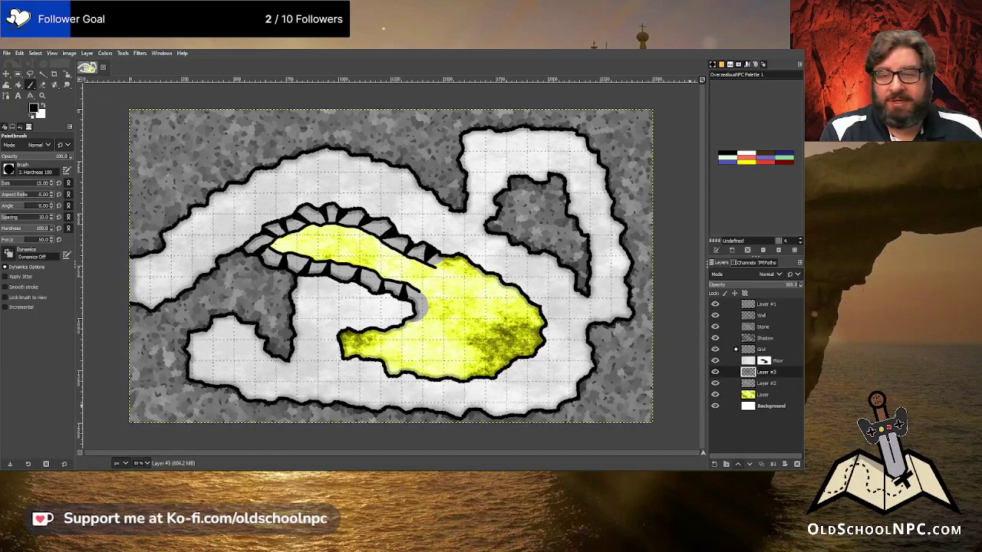
Add a new layer, place it between Floor and Grid, and lower its opacity to roughly half
shift+click(714, 465)
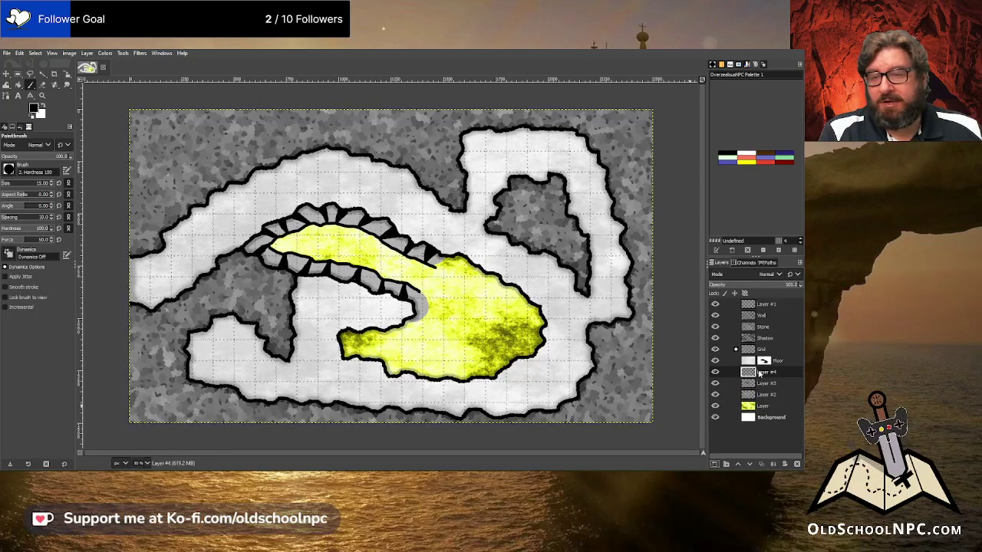
drag(756, 374, 759, 359)
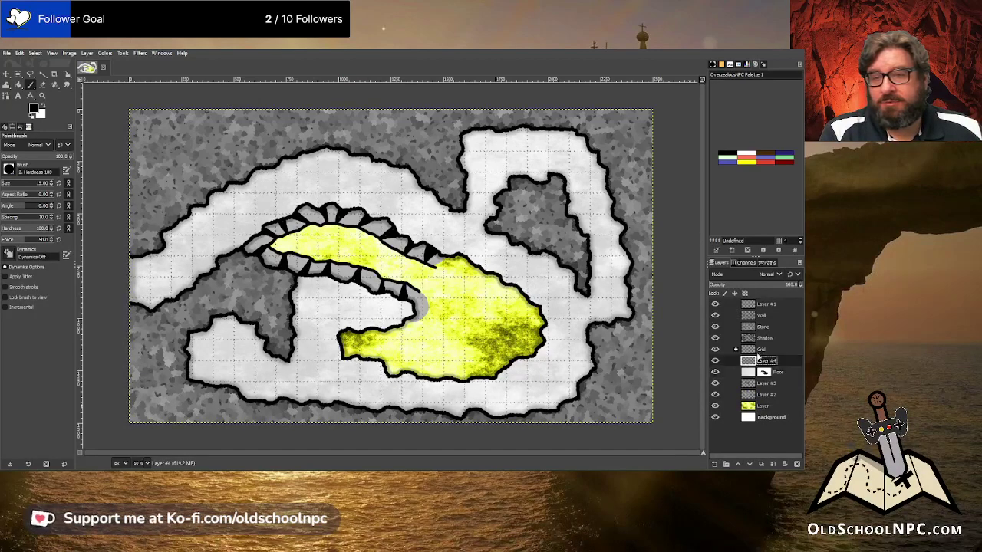
drag(770, 287, 757, 286)
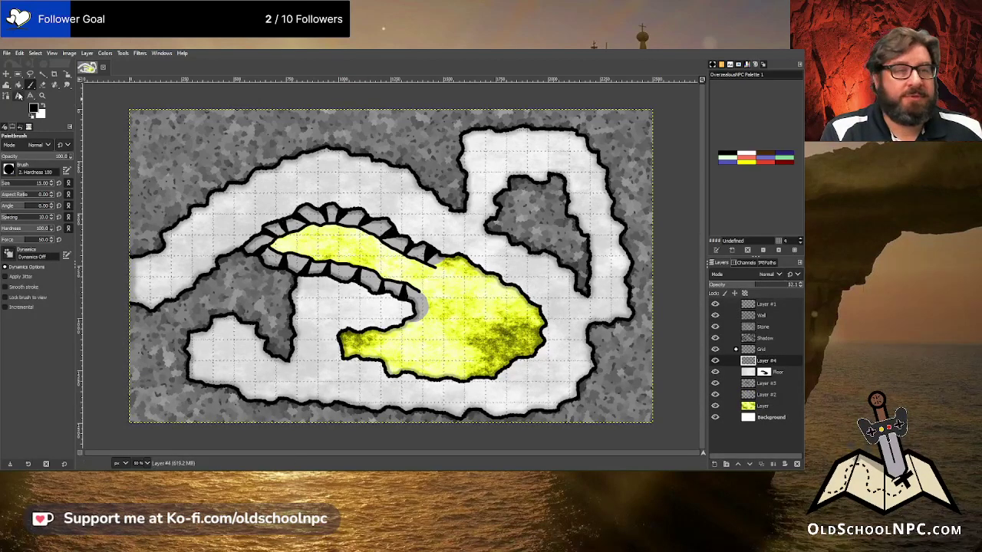
Shade the floor along the upper and lower outer edges of the cliff band with the soft 2. Hardness 050 brush in black
click(19, 175)
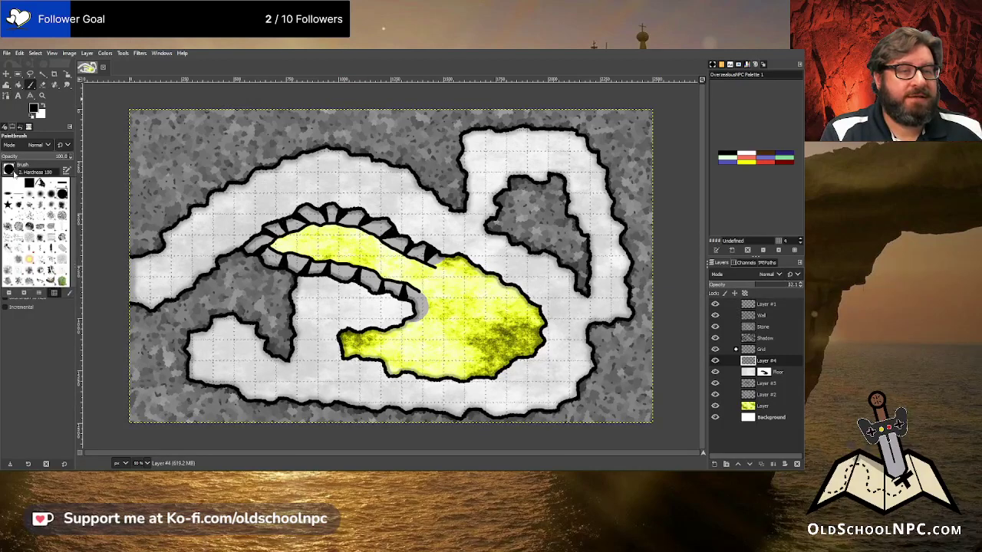
click(35, 201)
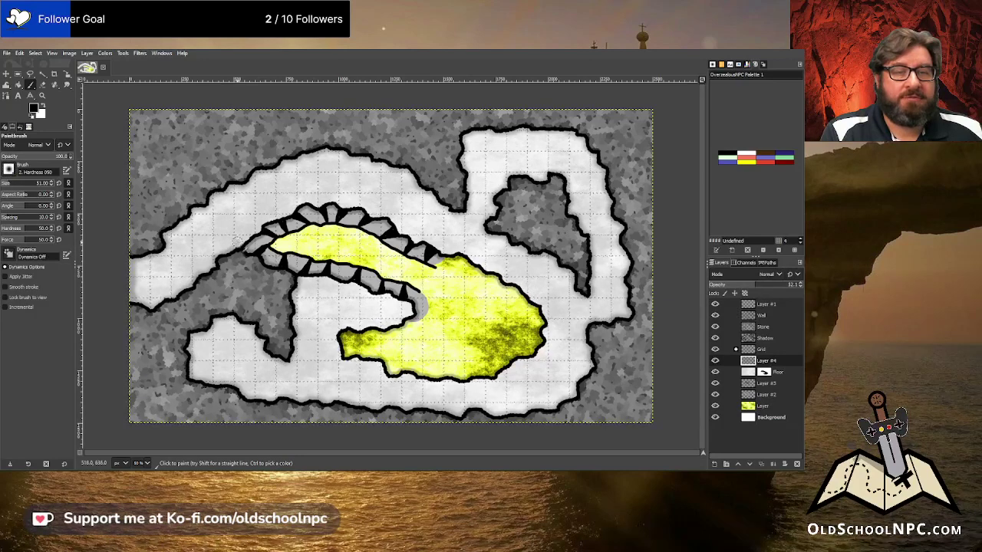
mouse_move(264, 228)
mouse_down()
mouse_move(315, 201)
mouse_move(371, 206)
mouse_move(451, 259)
mouse_up()
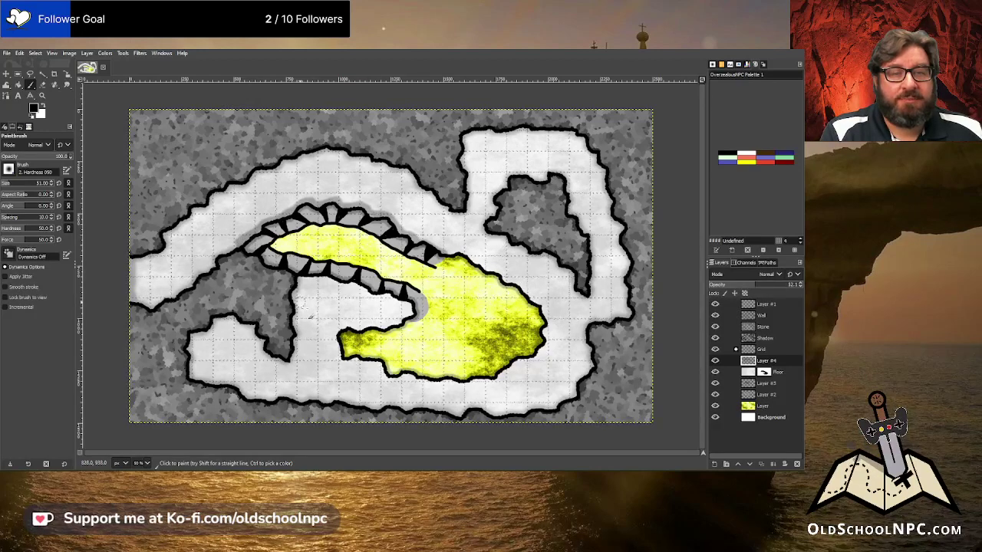
mouse_move(305, 283)
mouse_down()
mouse_move(391, 299)
mouse_move(413, 310)
mouse_move(405, 332)
mouse_up()
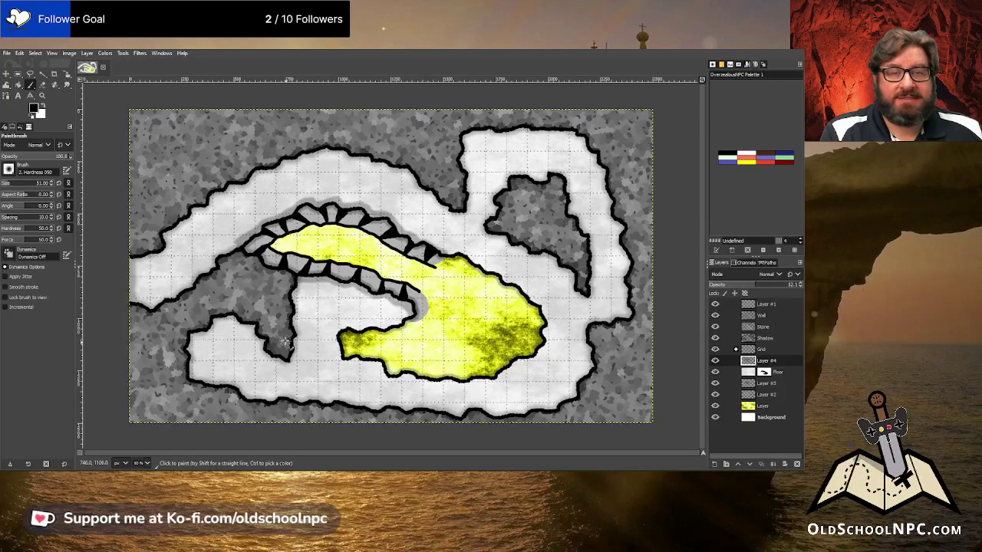
On a new layer, draw thin black cracks outward from the cliff's edges using the 2. Hardness 100 brush at size 3
click(8, 169)
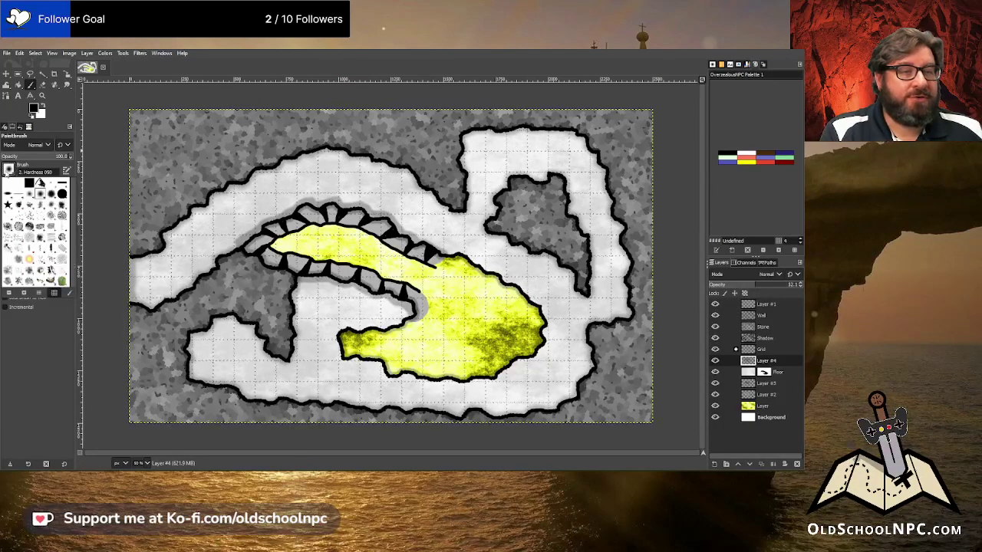
click(55, 194)
click(49, 188)
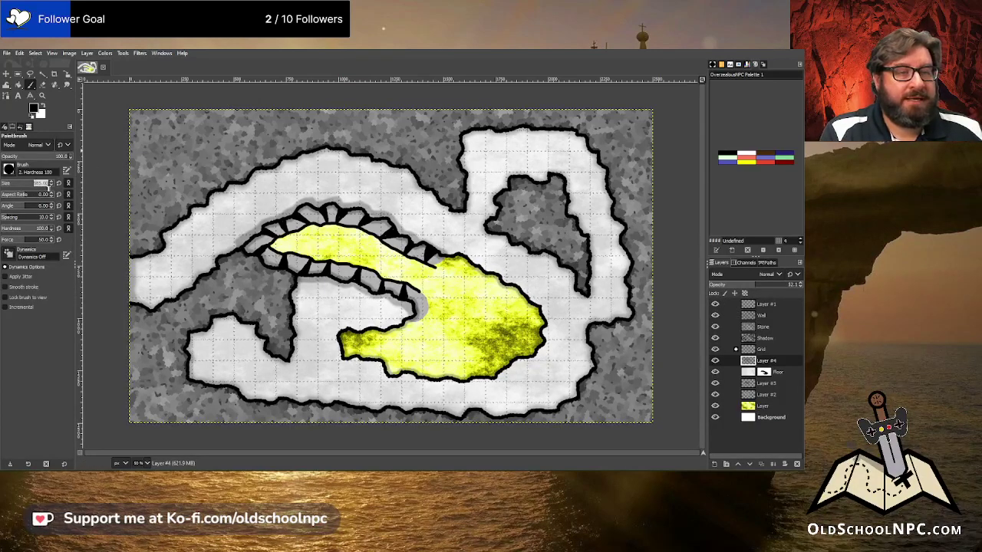
text(3)
key(Return)
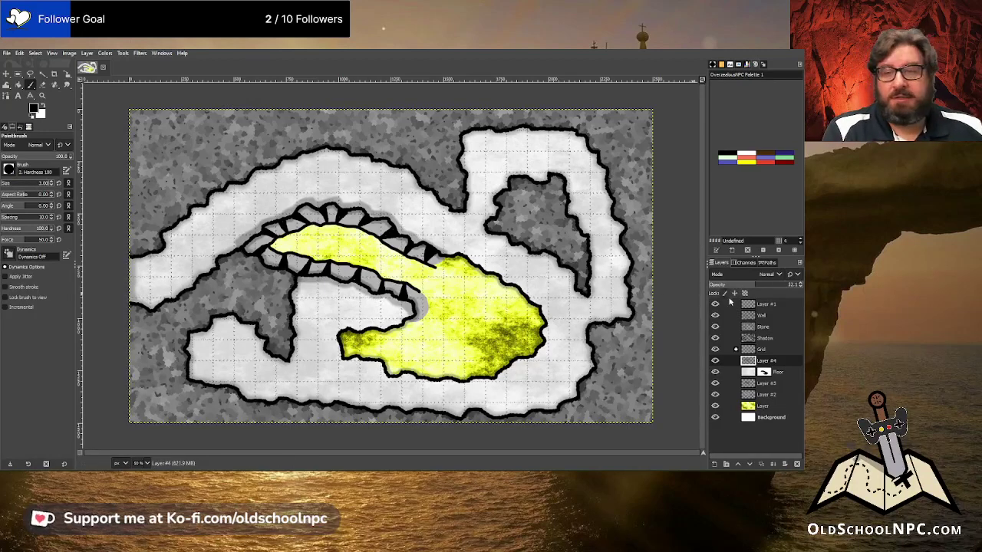
shift+click(713, 464)
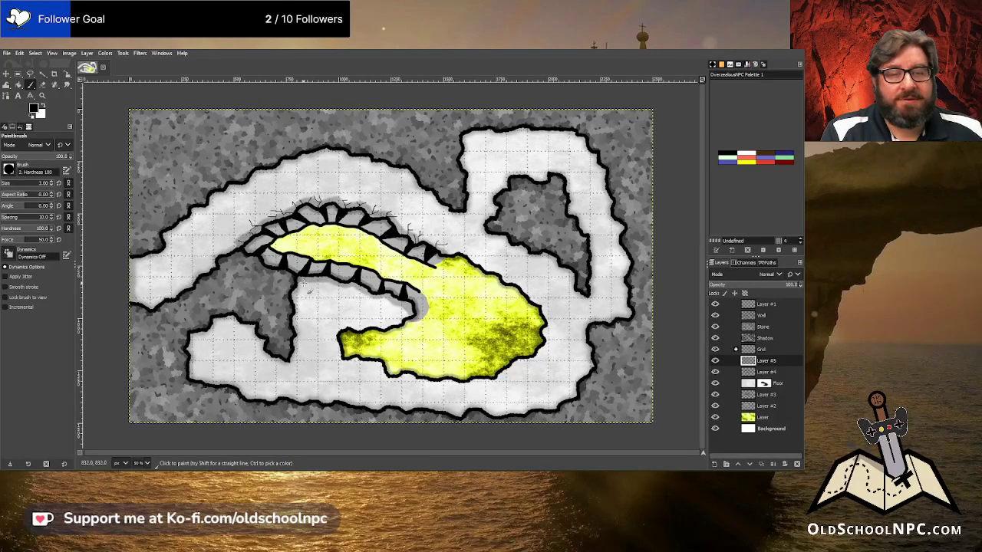
drag(304, 278, 315, 283)
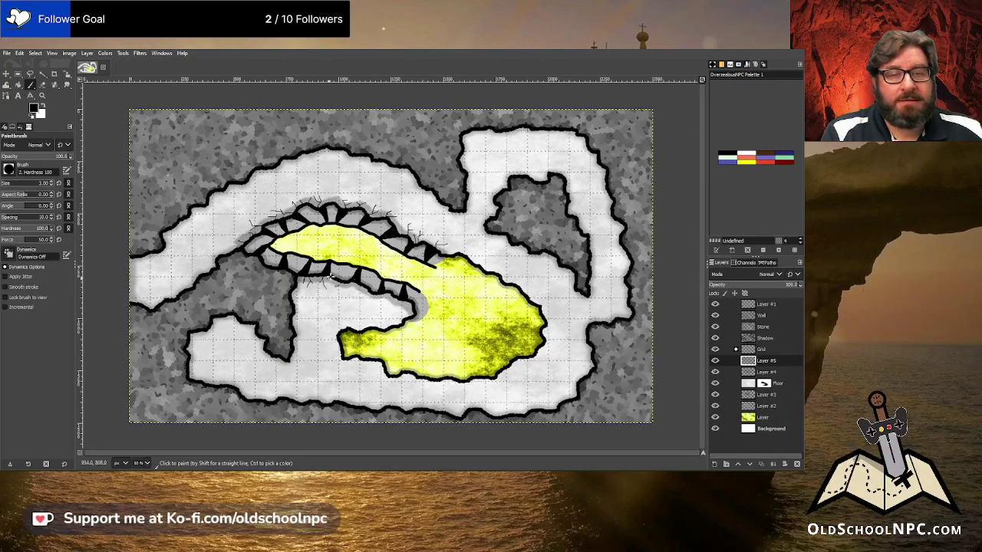
drag(347, 285, 355, 284)
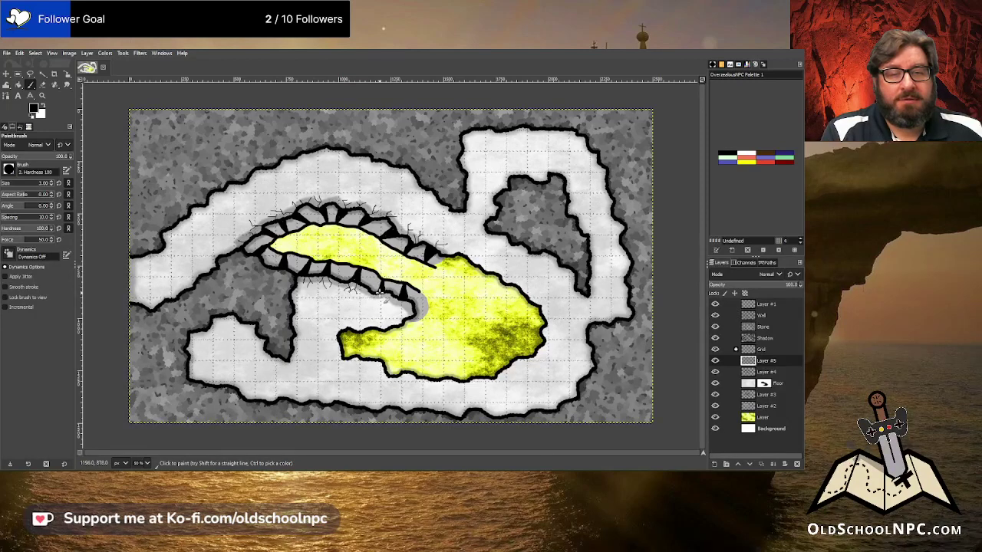
mouse_move(378, 292)
mouse_down()
mouse_move(390, 312)
mouse_move(364, 298)
mouse_up()
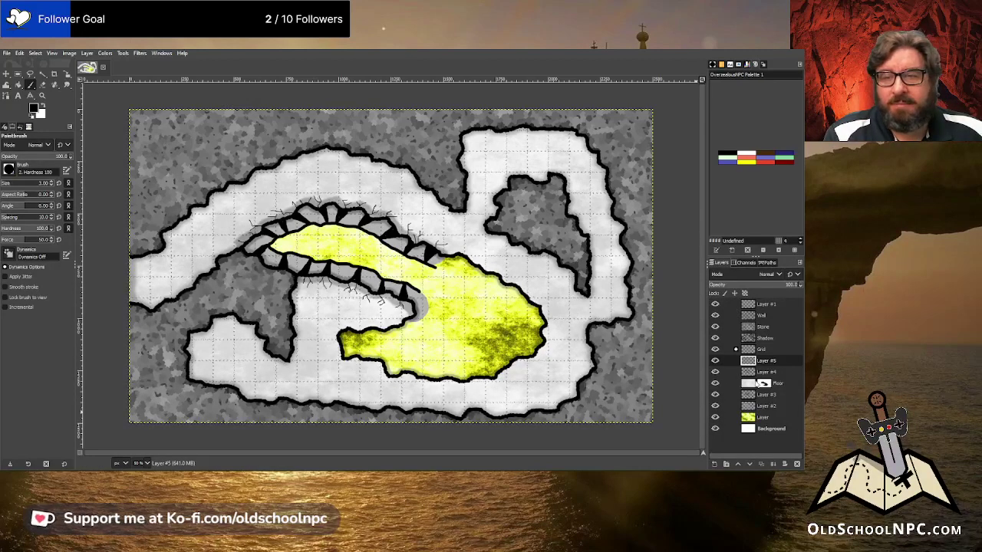
Check the cliff shading by hiding and showing Layer #4, and choose the 2. Hardness 050 brush with that layer active
click(715, 372)
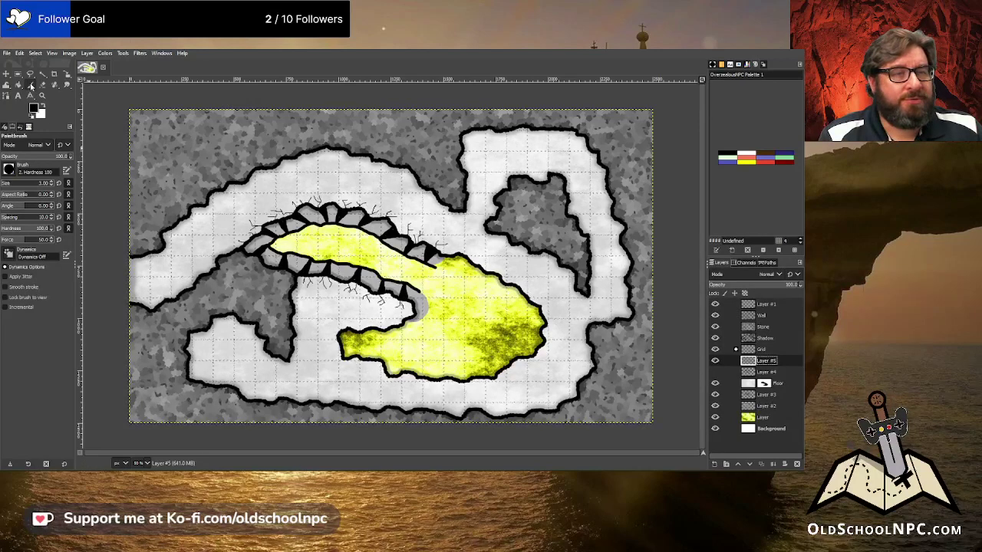
click(710, 372)
click(715, 372)
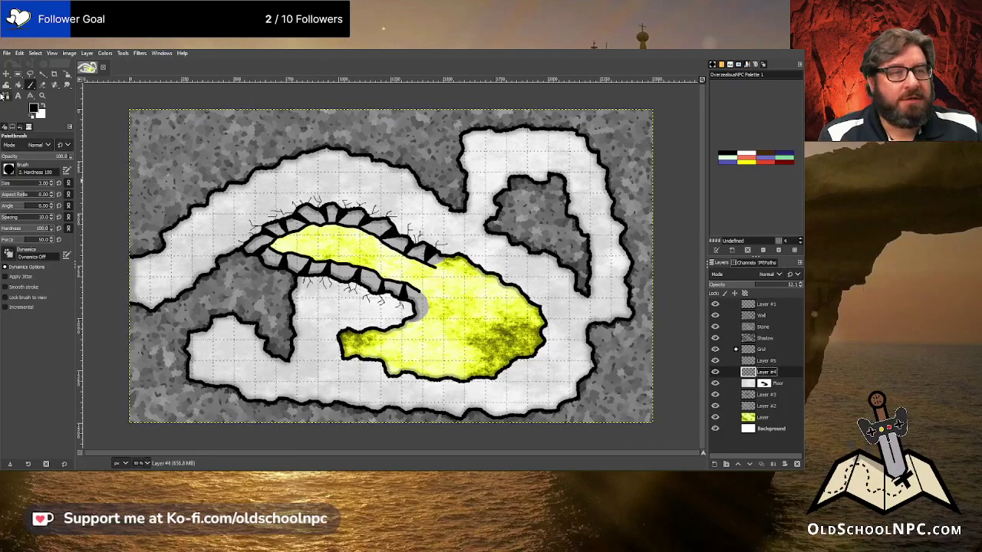
click(11, 170)
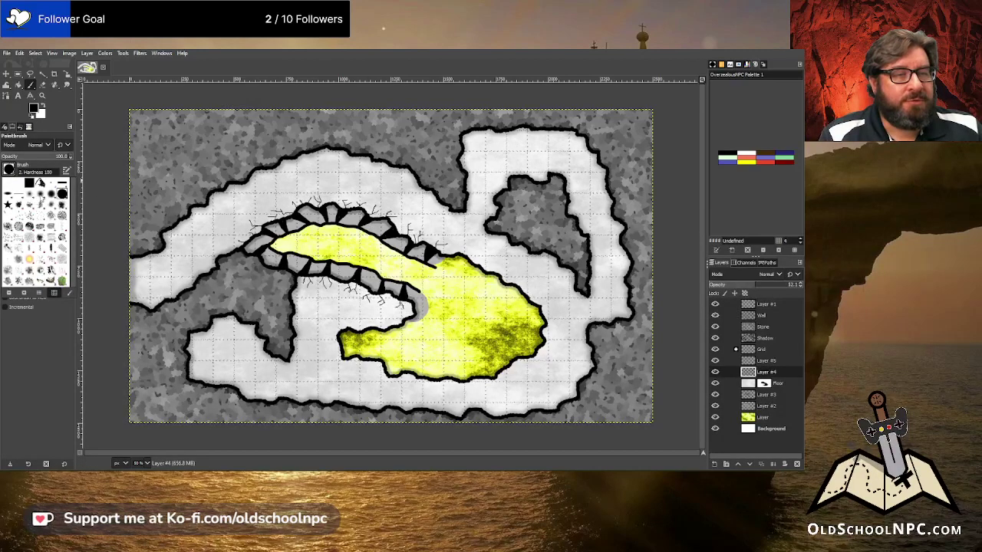
click(49, 193)
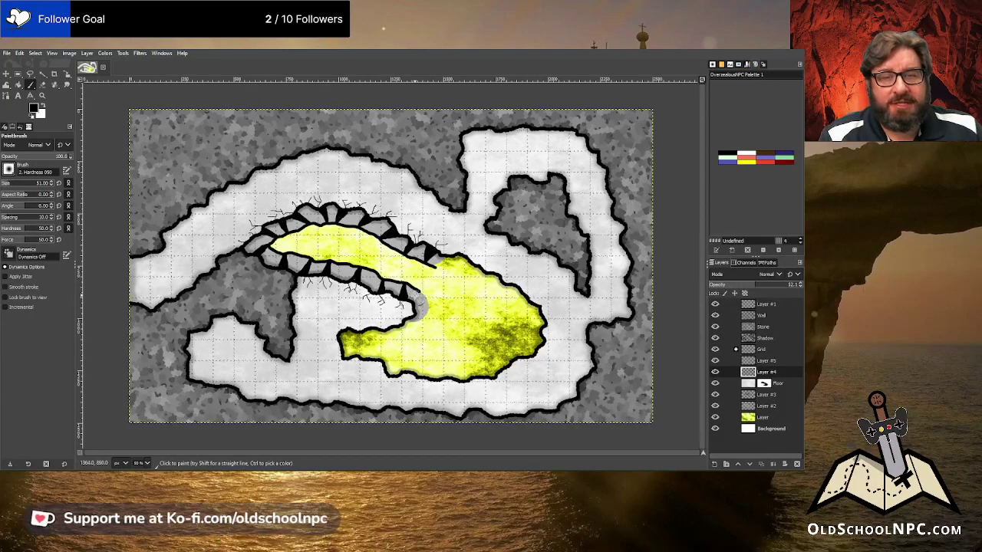
Erase the Shadow layer's shading around the rounded floor tip beside the unfinished end of the gray cliff band
click(762, 341)
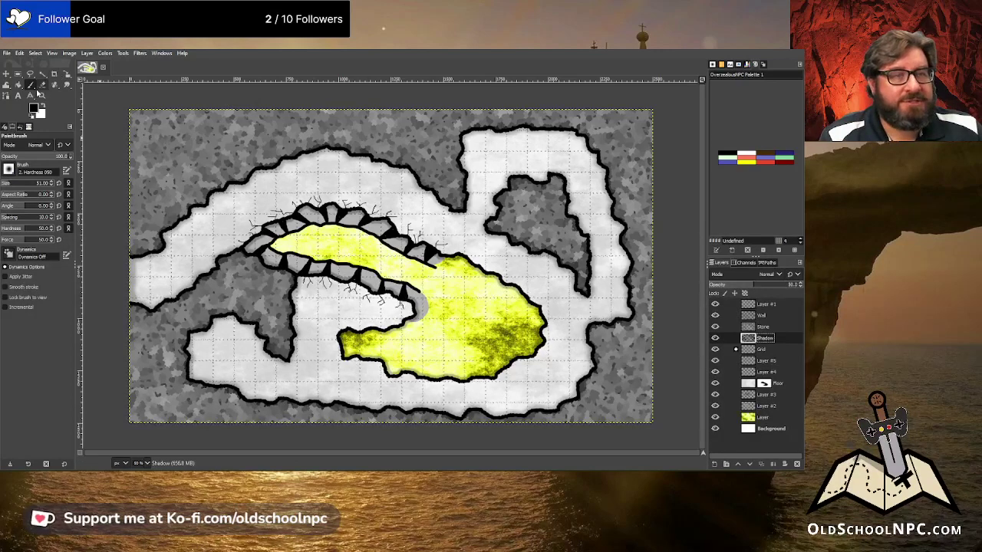
click(42, 85)
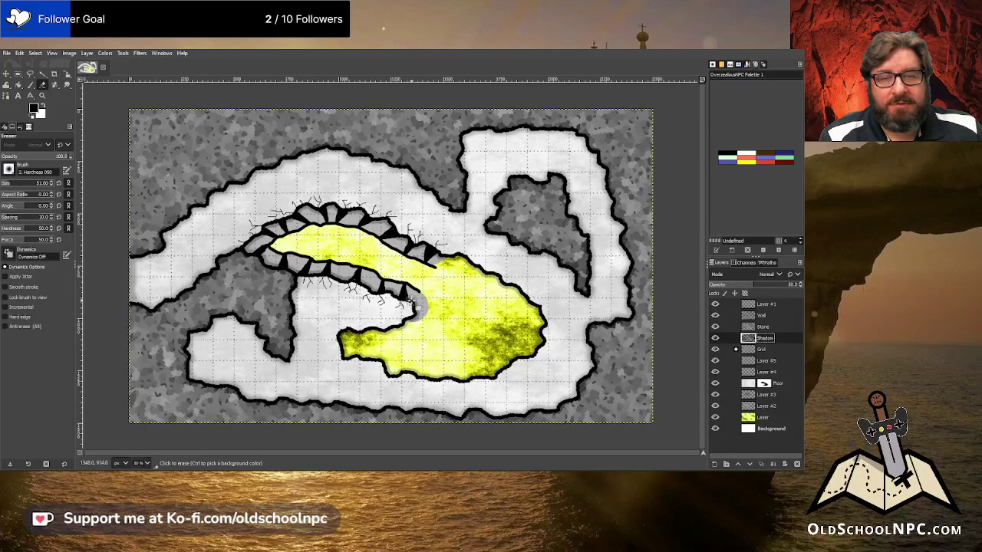
mouse_move(413, 303)
mouse_down()
mouse_move(268, 263)
mouse_move(236, 242)
mouse_move(252, 246)
mouse_move(271, 229)
mouse_move(266, 236)
mouse_move(306, 226)
mouse_move(290, 222)
mouse_move(316, 209)
mouse_move(360, 212)
mouse_move(454, 267)
mouse_move(379, 225)
mouse_move(388, 222)
mouse_move(437, 251)
mouse_move(325, 213)
mouse_move(254, 239)
mouse_move(266, 266)
mouse_move(314, 263)
mouse_move(284, 265)
mouse_move(420, 319)
mouse_up()
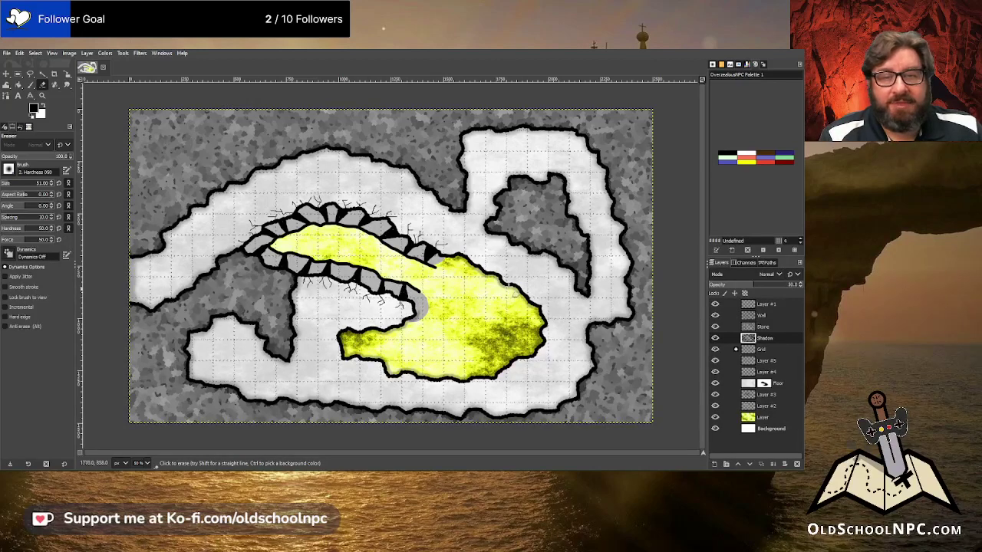
On Layer #4, paint soft black shading around the rounded floor tip with the paintbrush at size 15
click(715, 361)
click(750, 373)
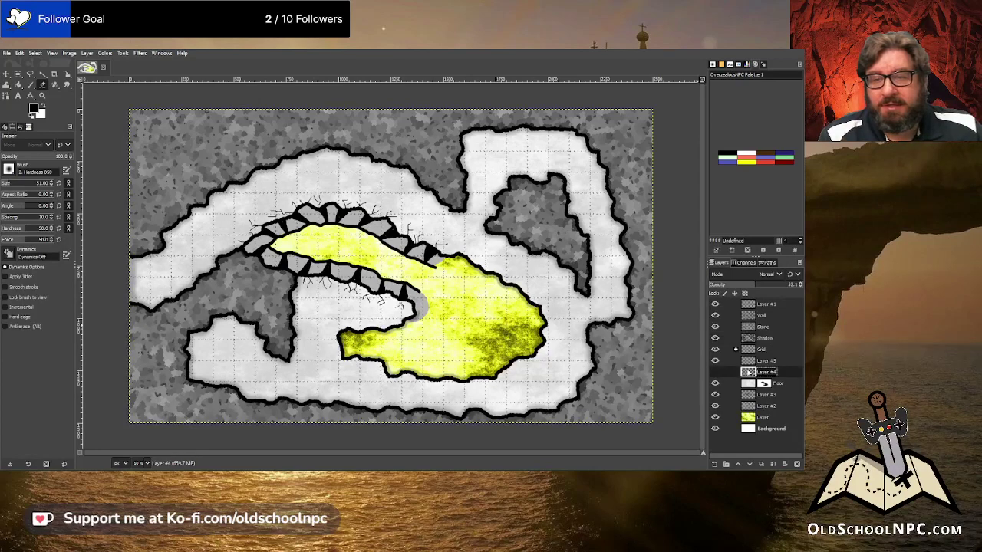
click(30, 84)
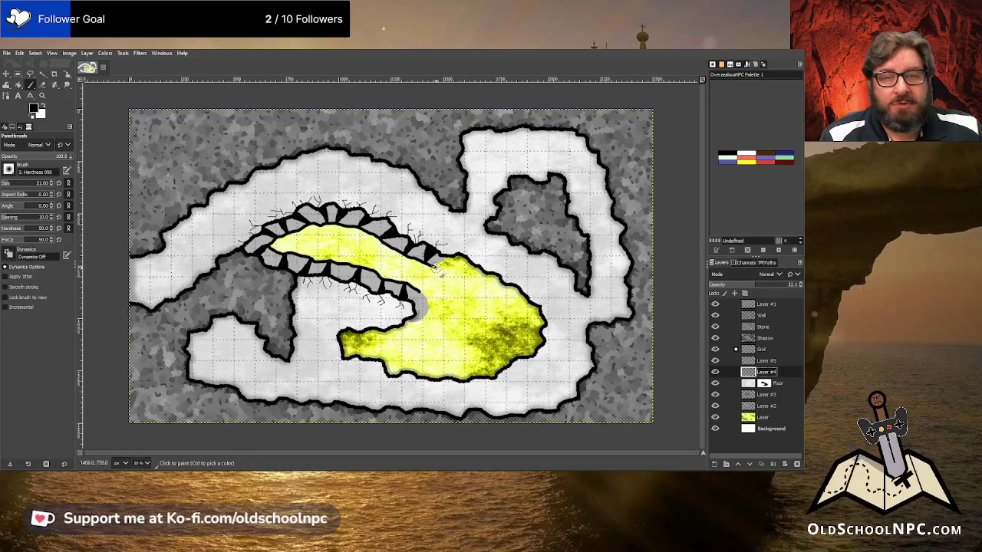
click(46, 185)
text(15)
key(Return)
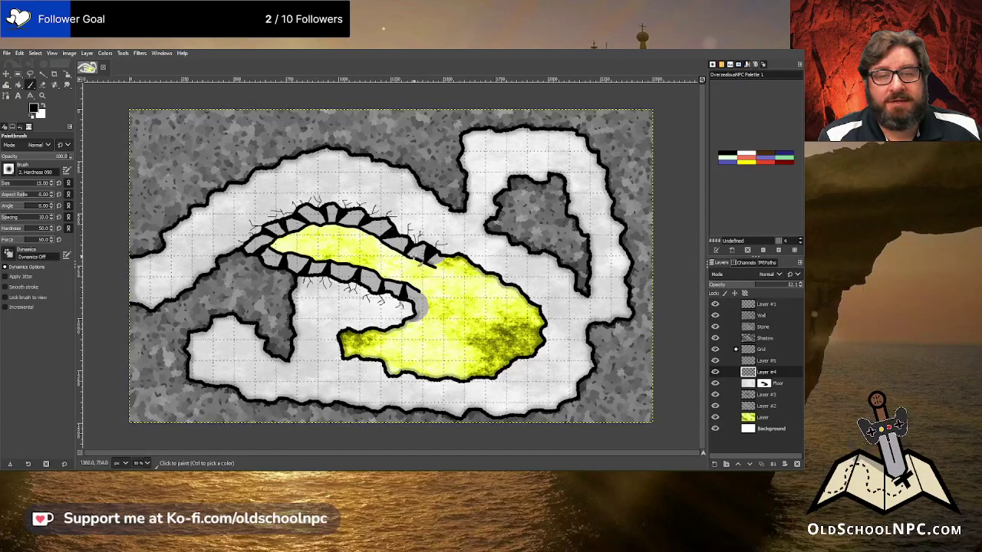
drag(405, 298, 417, 315)
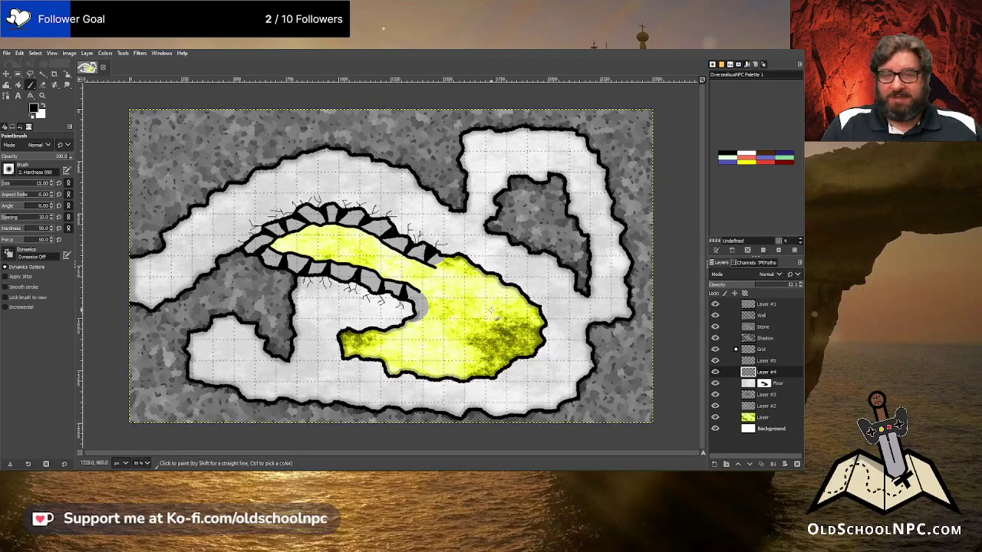
Hide Layers #2 through #5 to remove the cliff details from view, and add a new layer between Wall and Stone
click(715, 372)
click(715, 361)
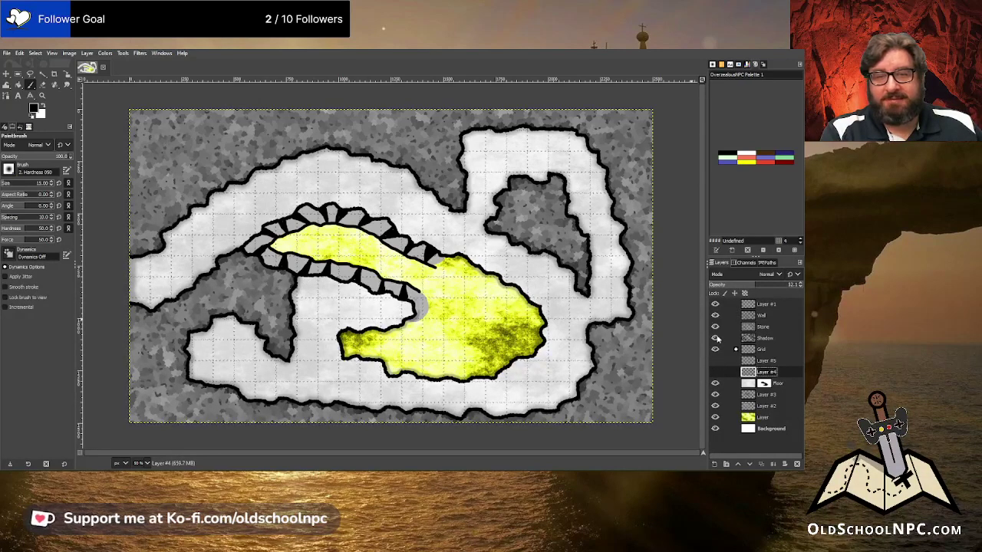
click(715, 395)
click(715, 406)
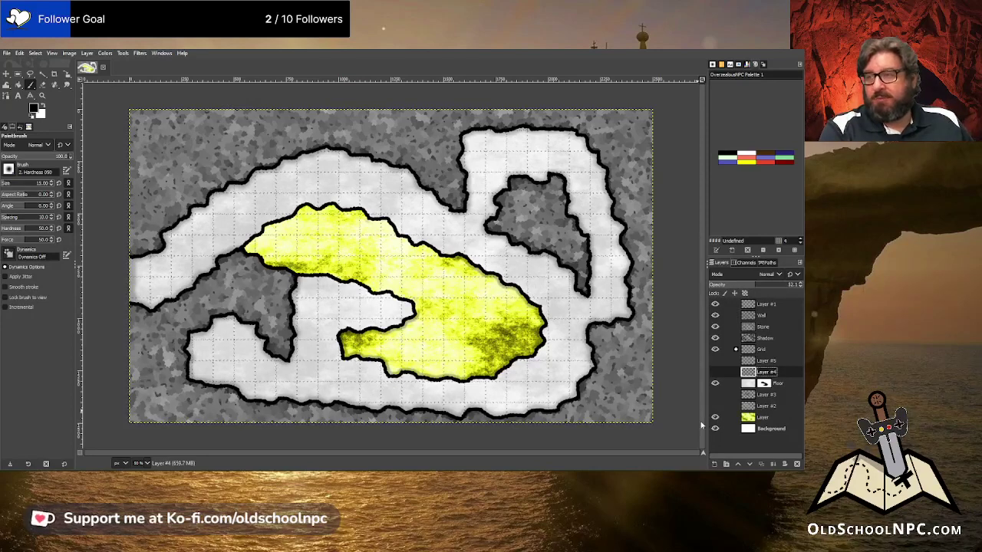
key(Return)
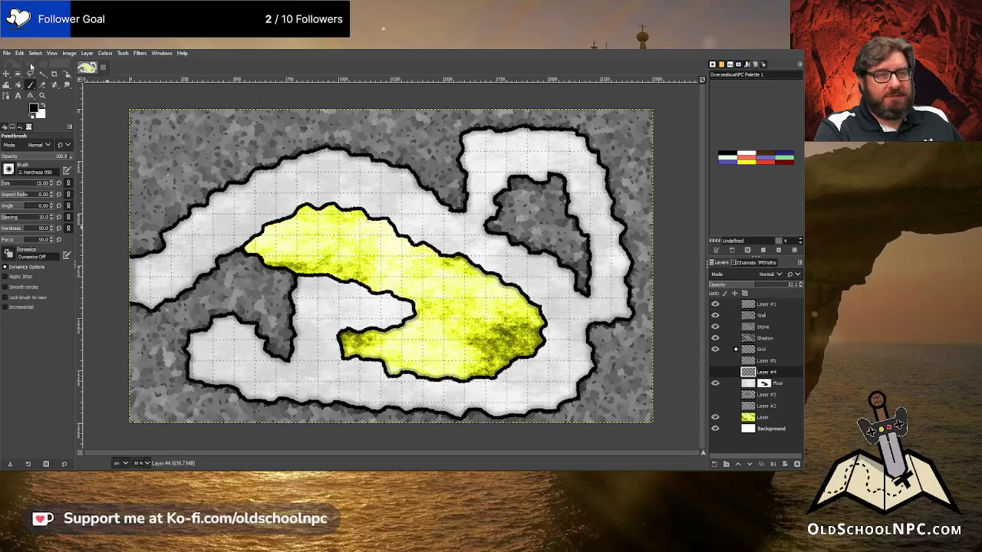
shift+click(714, 465)
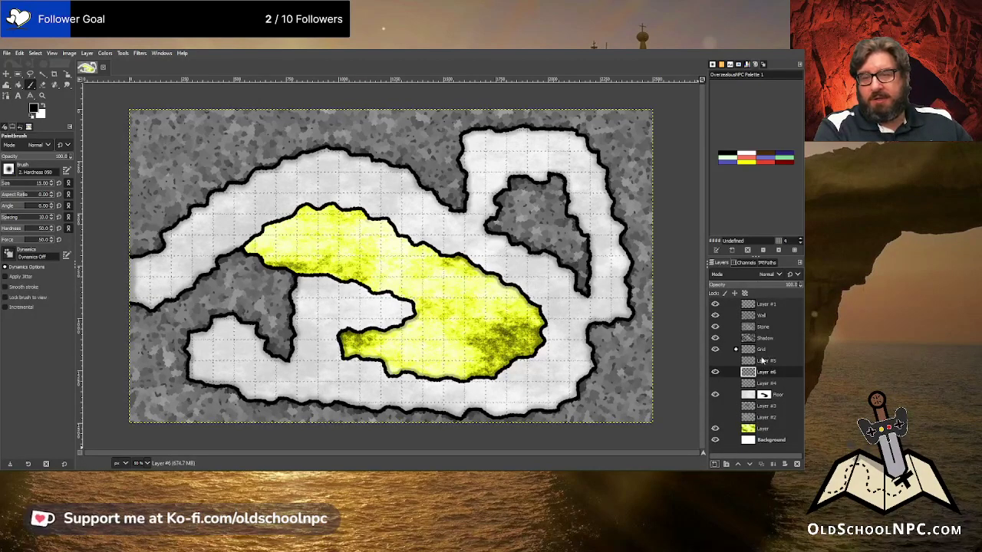
drag(764, 372, 764, 328)
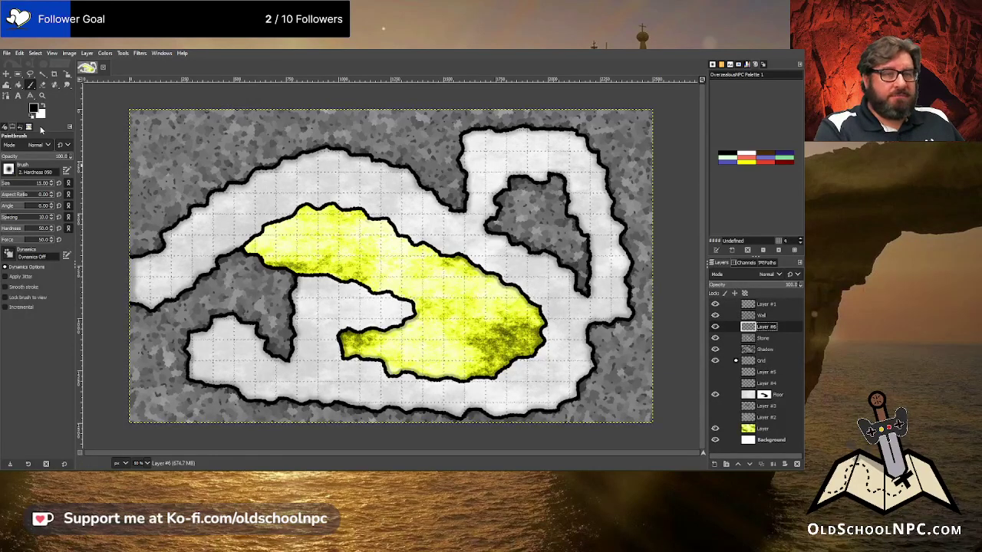
Fuzzy-select the rock areas outside the cave on the Wall layer and grow the selection into the wall lines
click(763, 316)
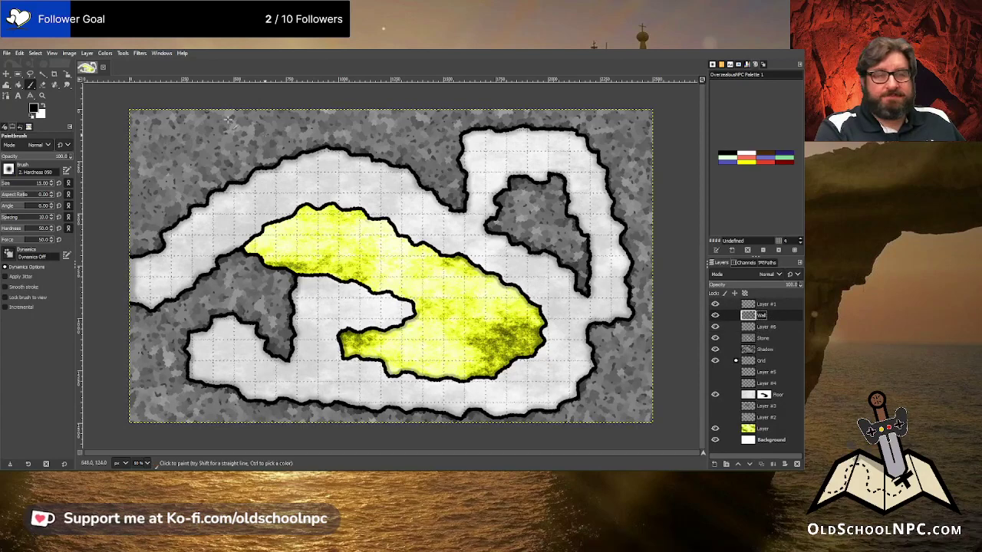
key(u)
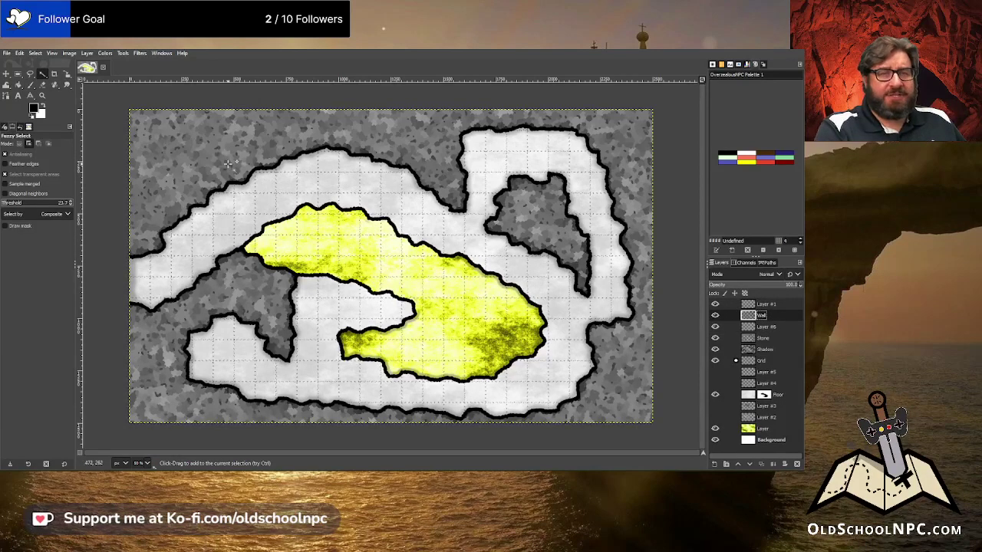
click(406, 141)
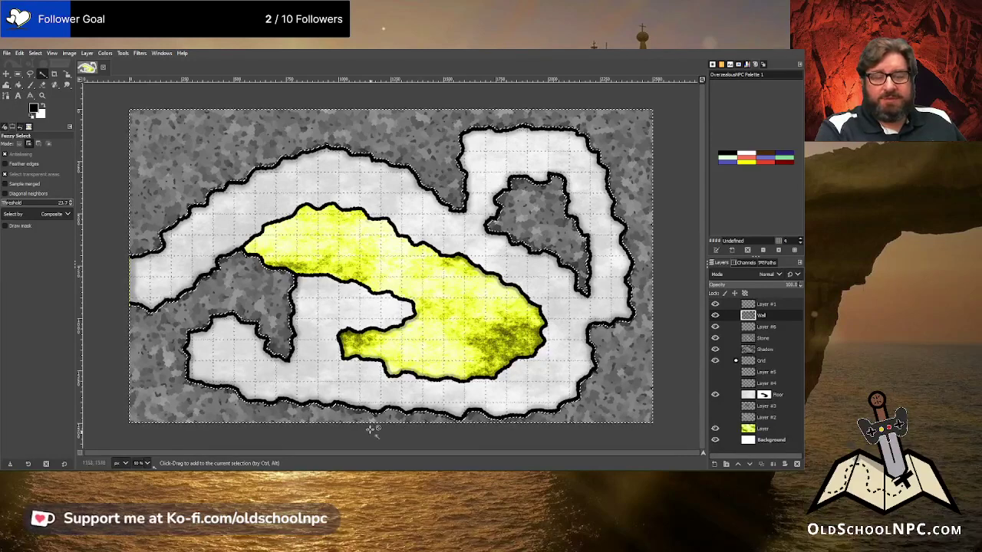
click(34, 53)
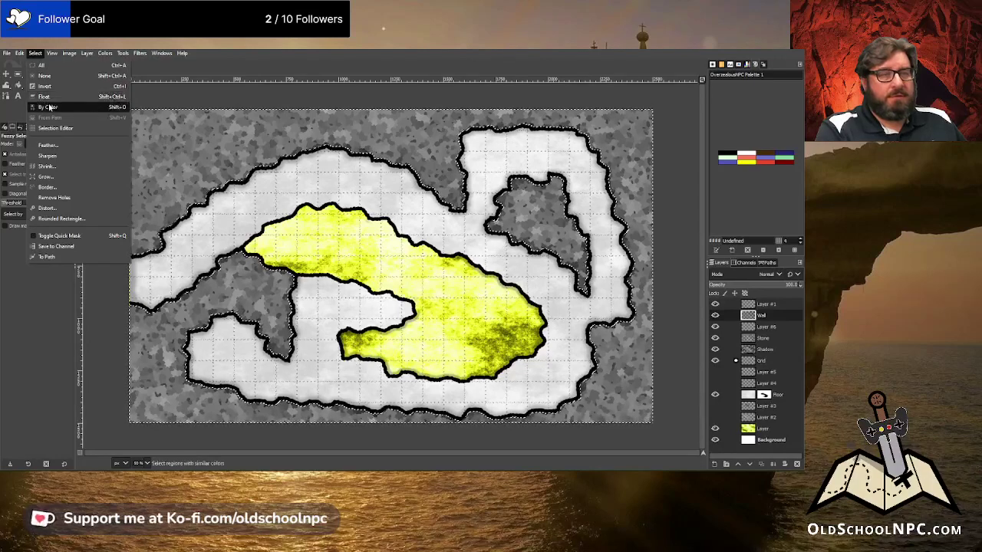
click(50, 177)
click(76, 209)
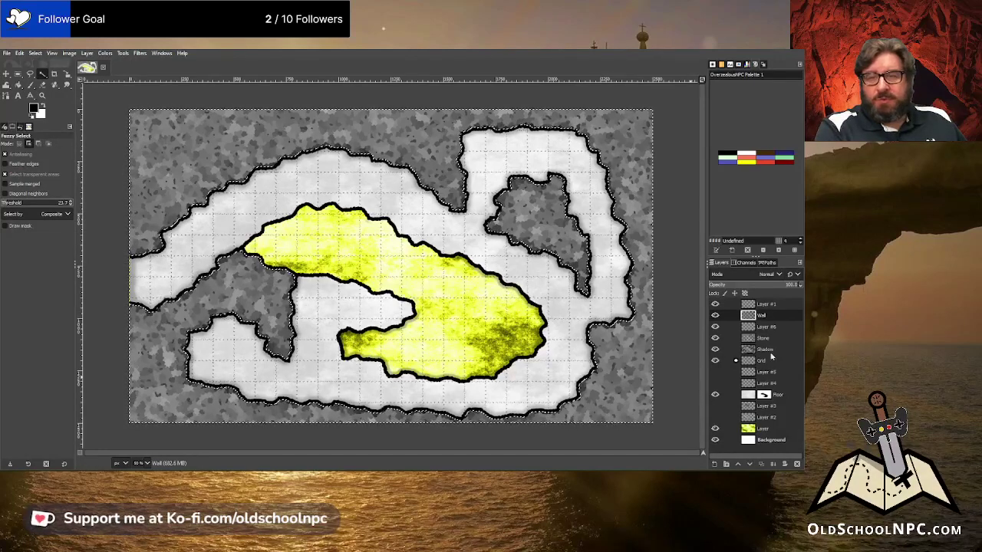
Make the new Layer #6 the active layer and open the Mosaic filter for its selected rock areas
click(715, 327)
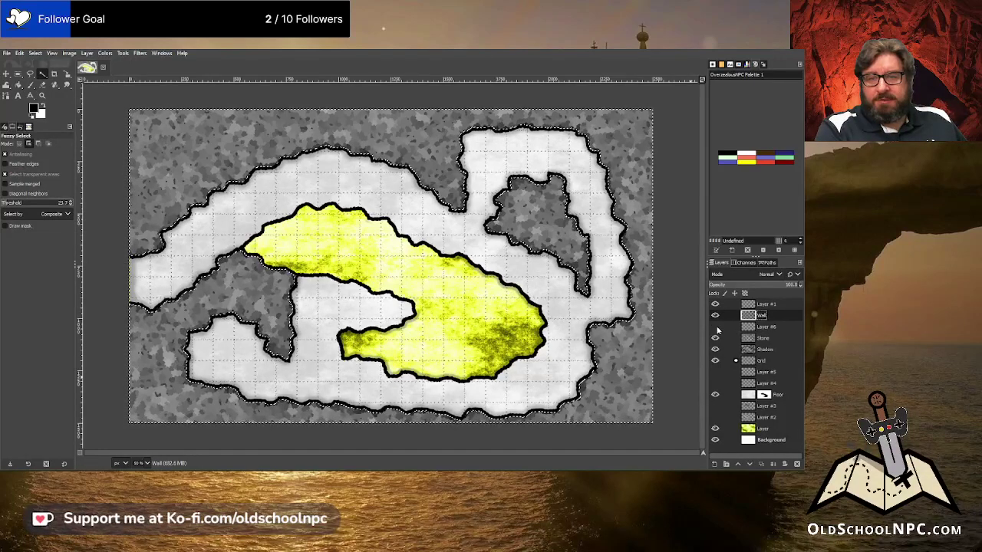
click(748, 328)
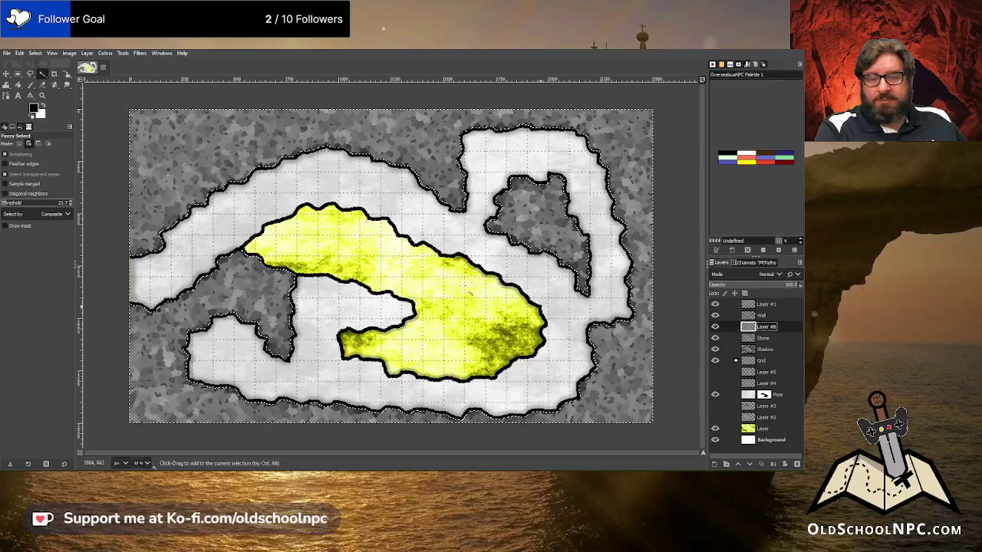
click(140, 52)
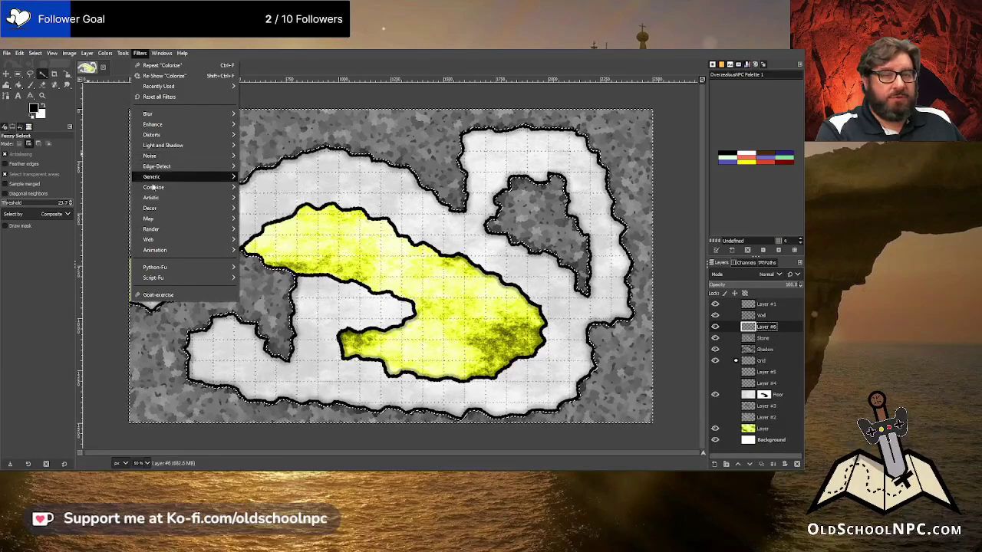
mouse_move(184, 134)
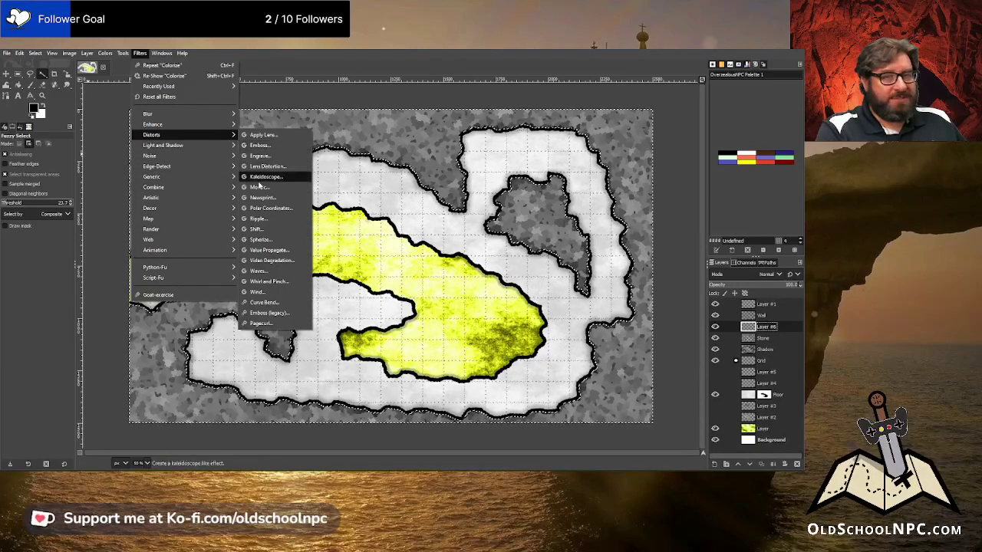
click(255, 187)
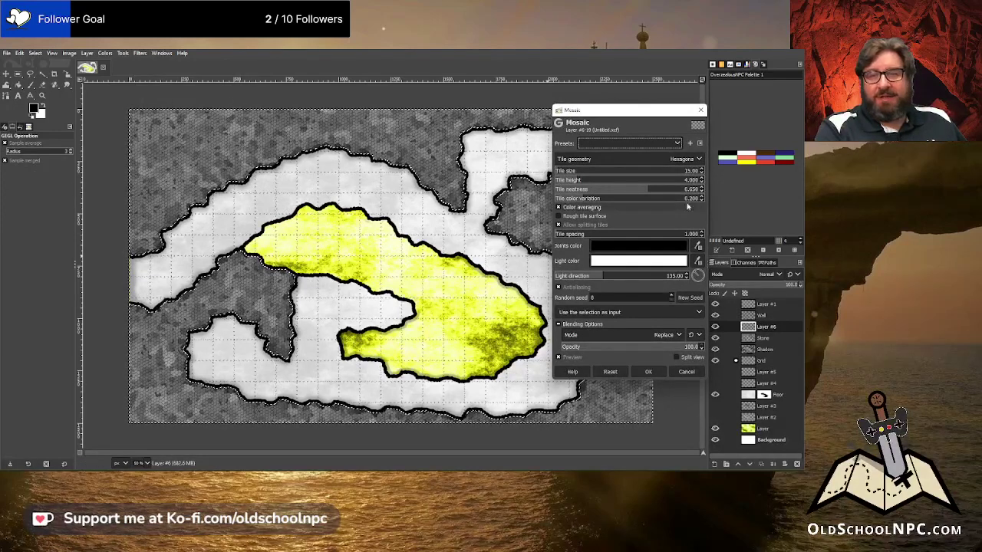
Try Mosaic tile sizes of 50 and 100 with tile neatness at 1.000, and reset the filter settings
double_click(697, 171)
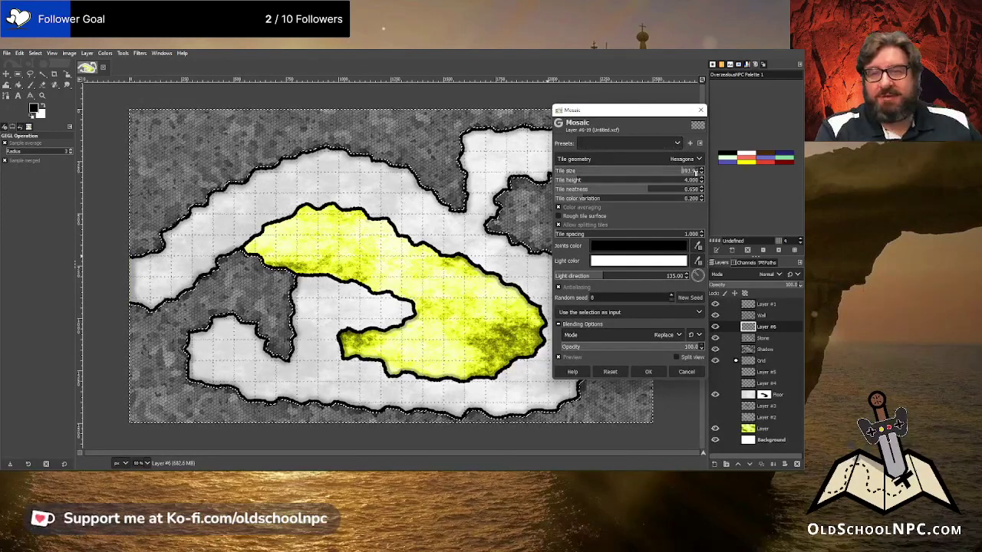
text(50)
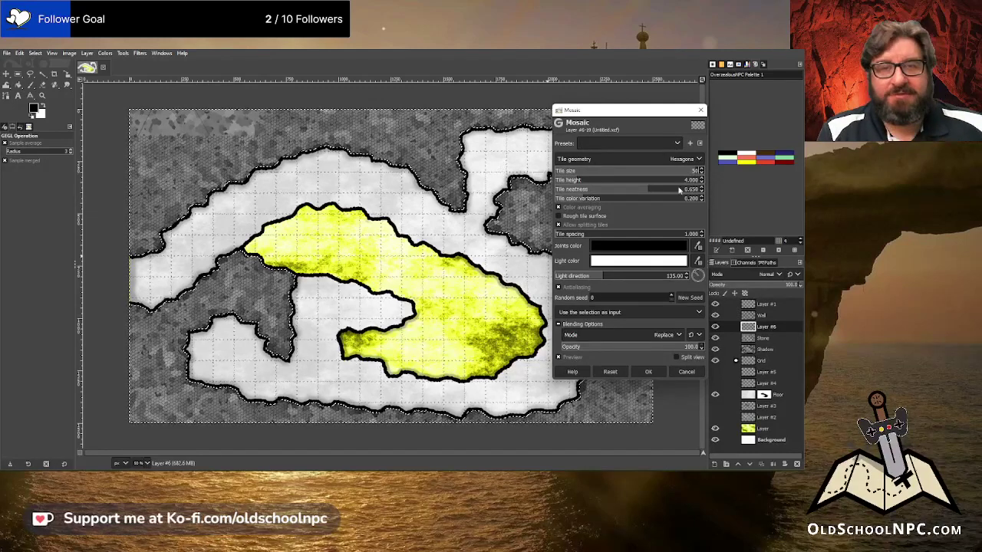
key(Return)
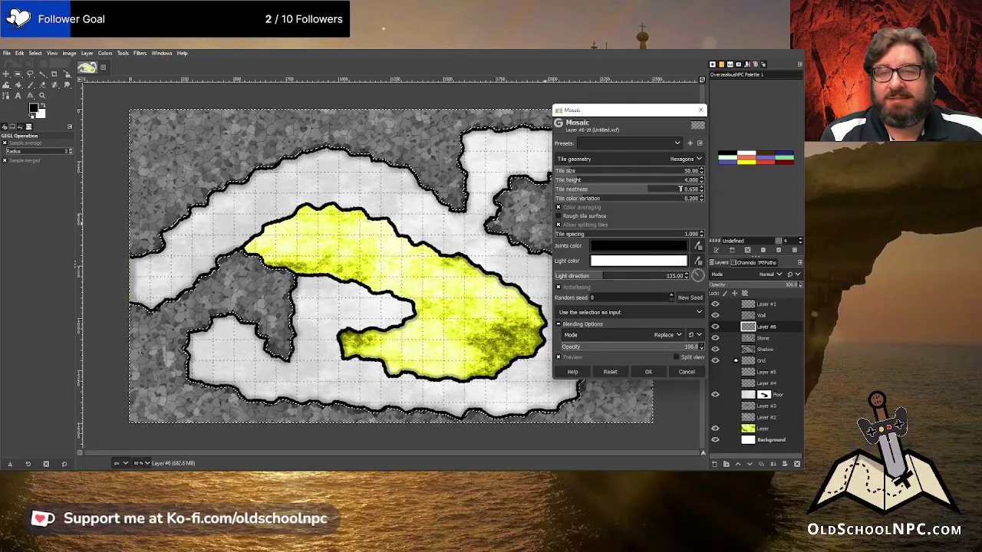
drag(633, 188, 743, 189)
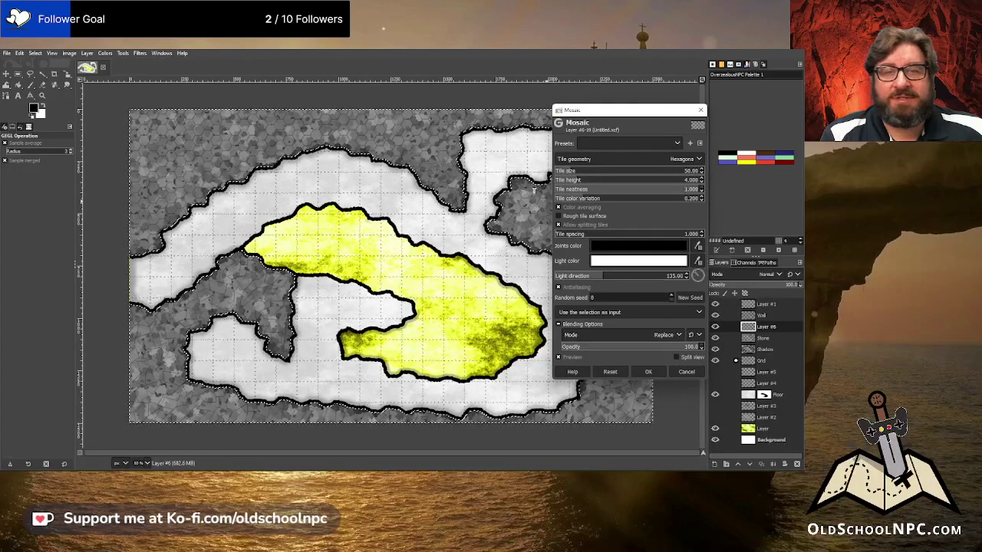
click(690, 171)
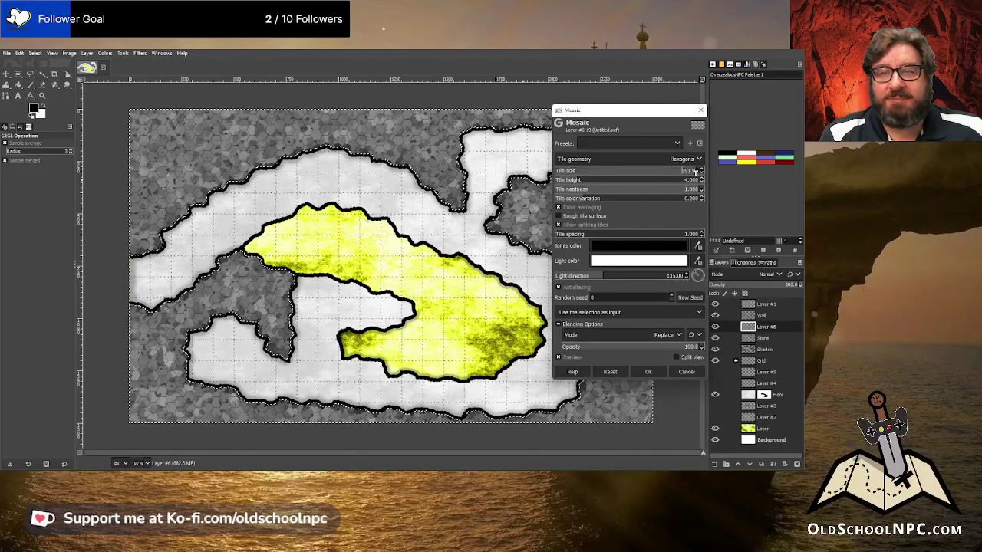
text(100)
key(Return)
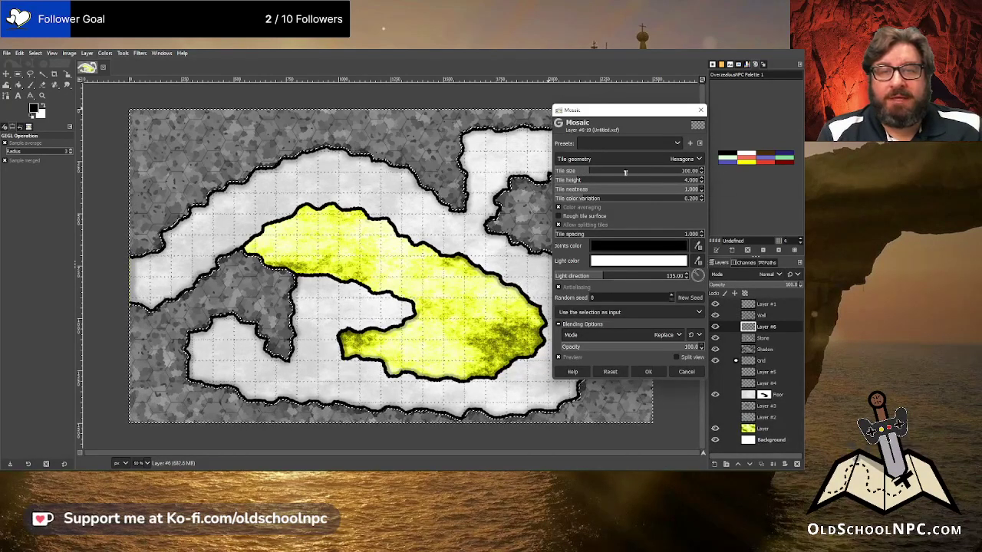
click(609, 372)
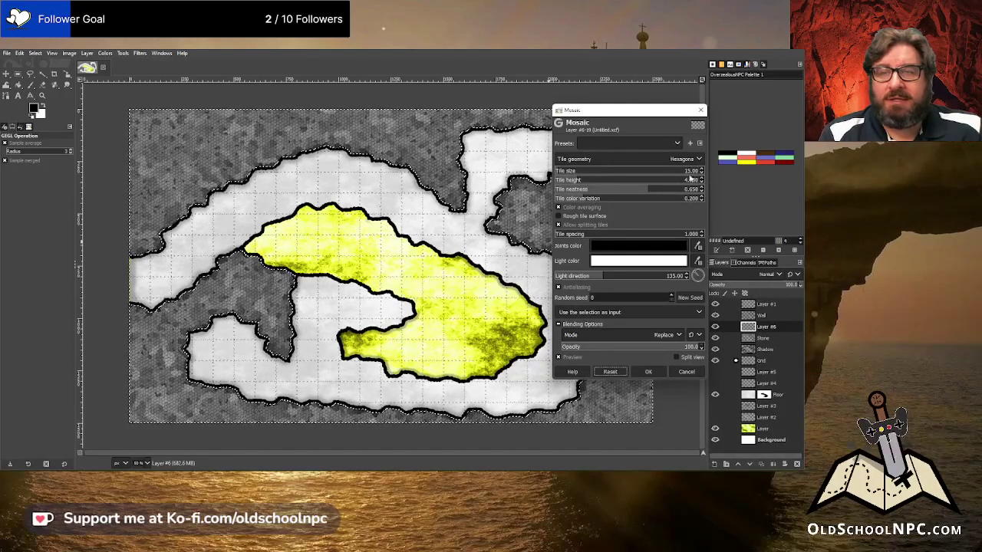
Enlarge the hexagon tiles beyond size 25, lower tile neatness to 0.131, and apply the Mosaic filter to Layer #6
click(690, 170)
text(25)
key(Return)
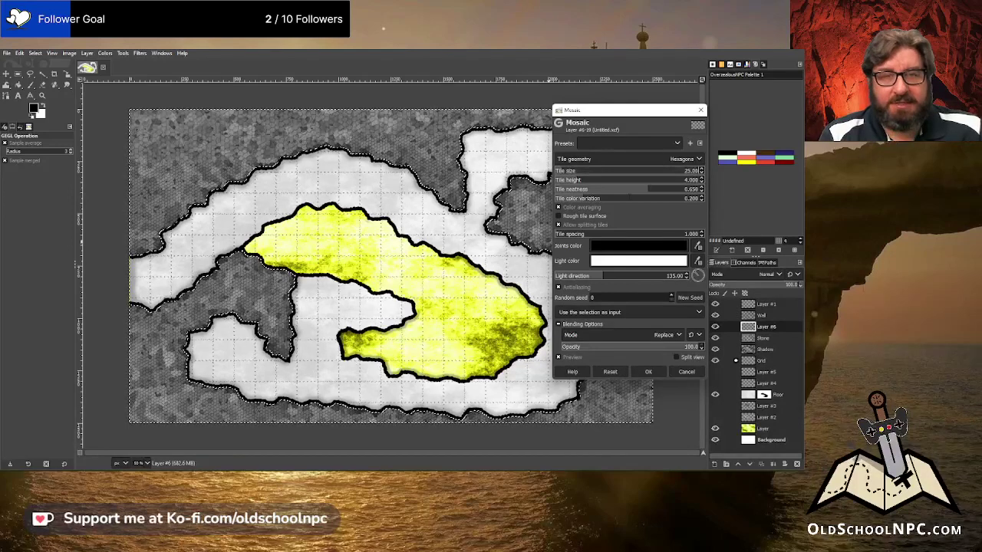
click(586, 190)
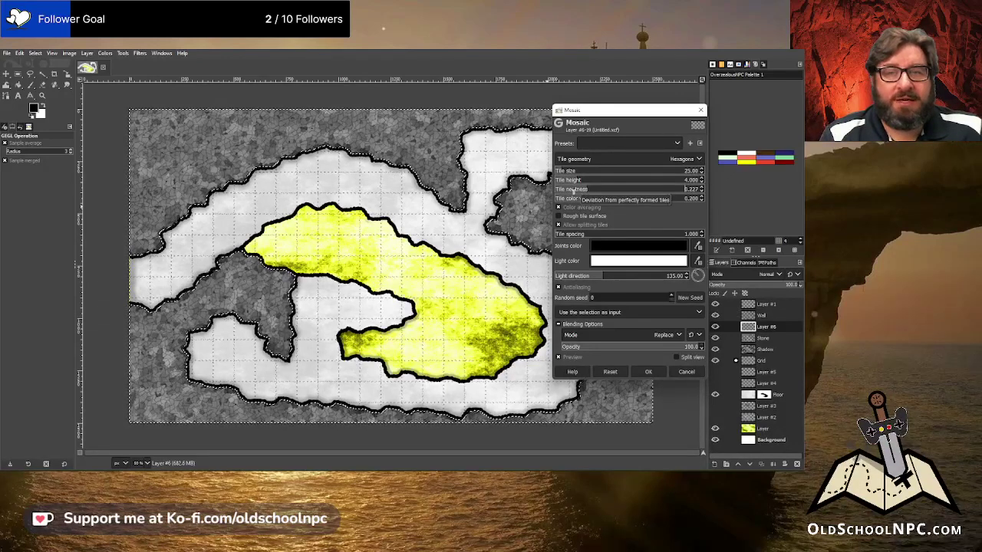
click(575, 189)
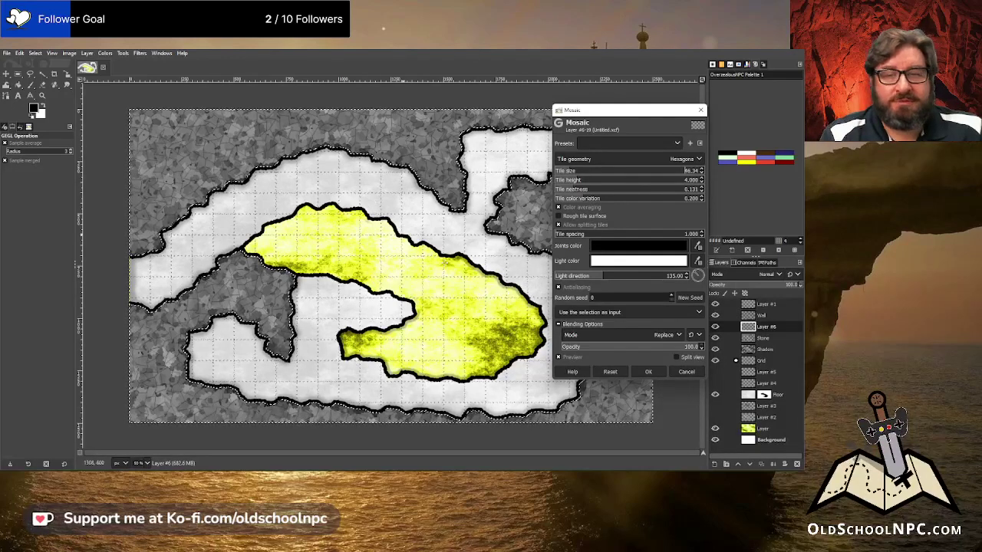
click(649, 372)
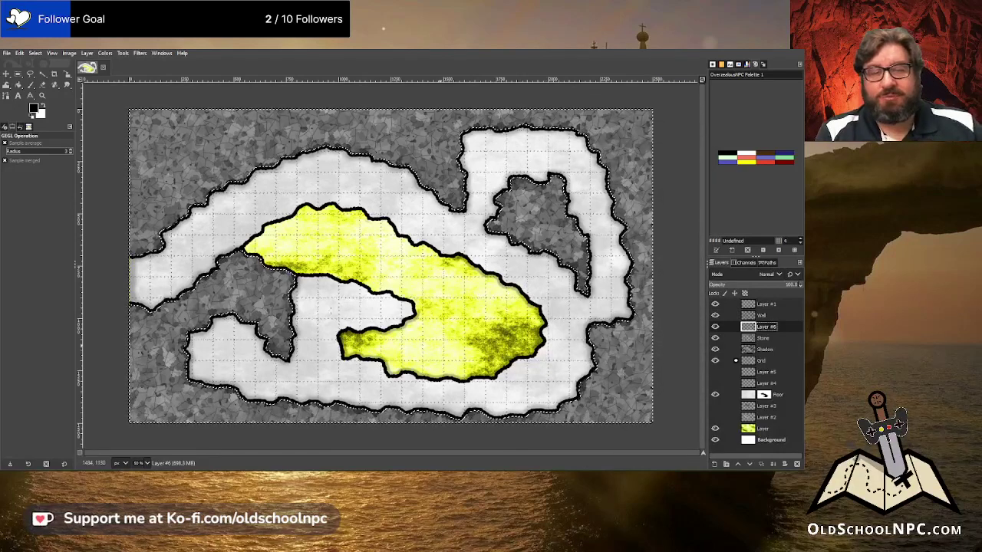
Clear the selection, duplicate the mosaic Layer #6, and hide the original so only the copy shows
click(35, 53)
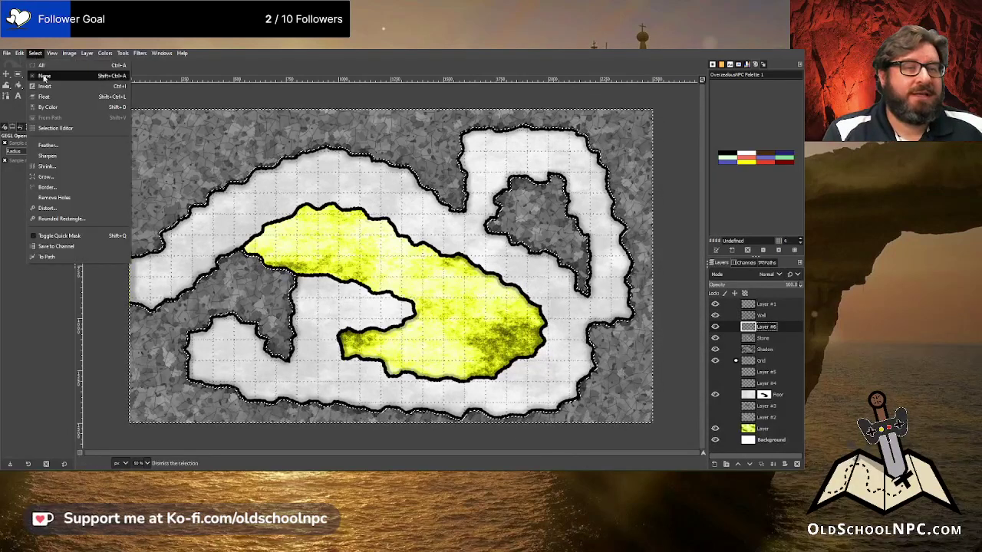
click(44, 76)
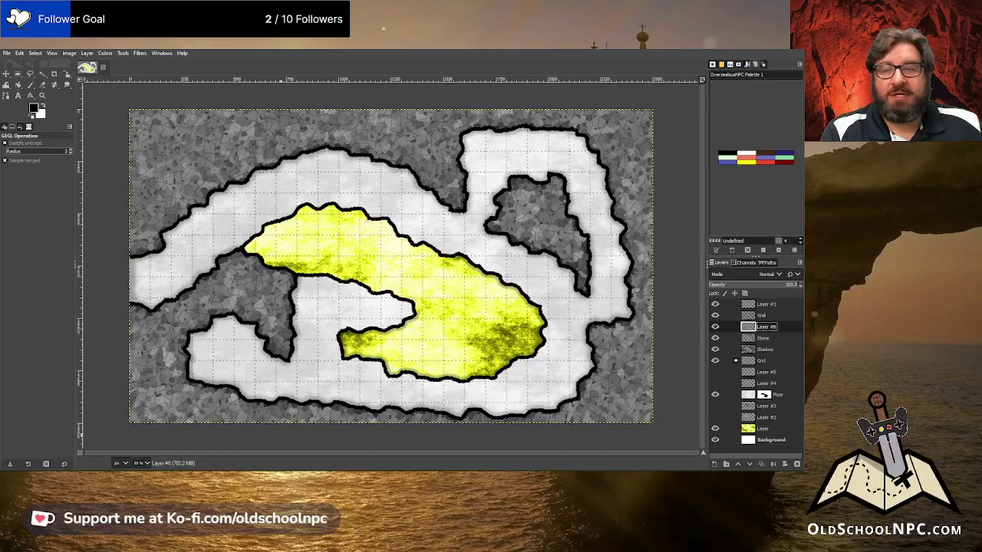
right_click(755, 311)
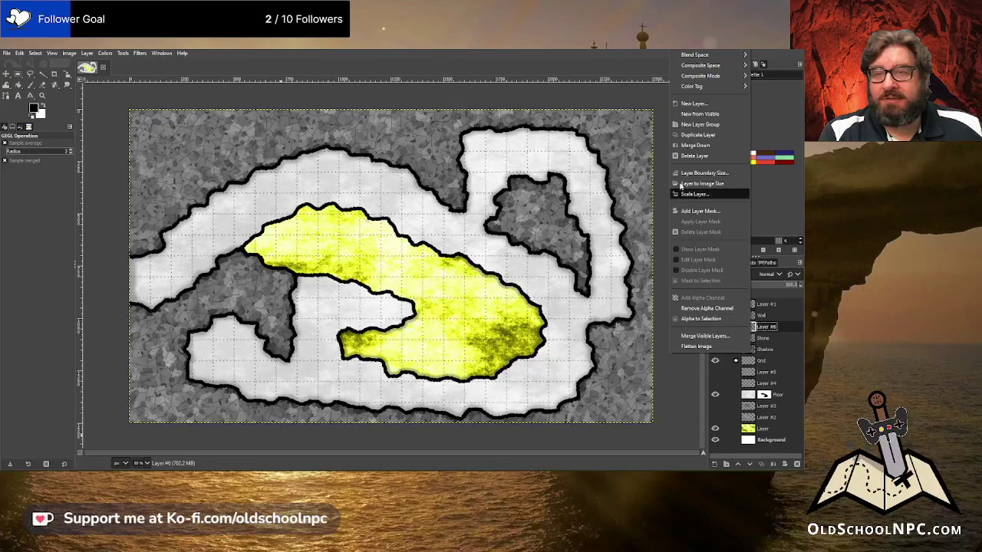
click(703, 138)
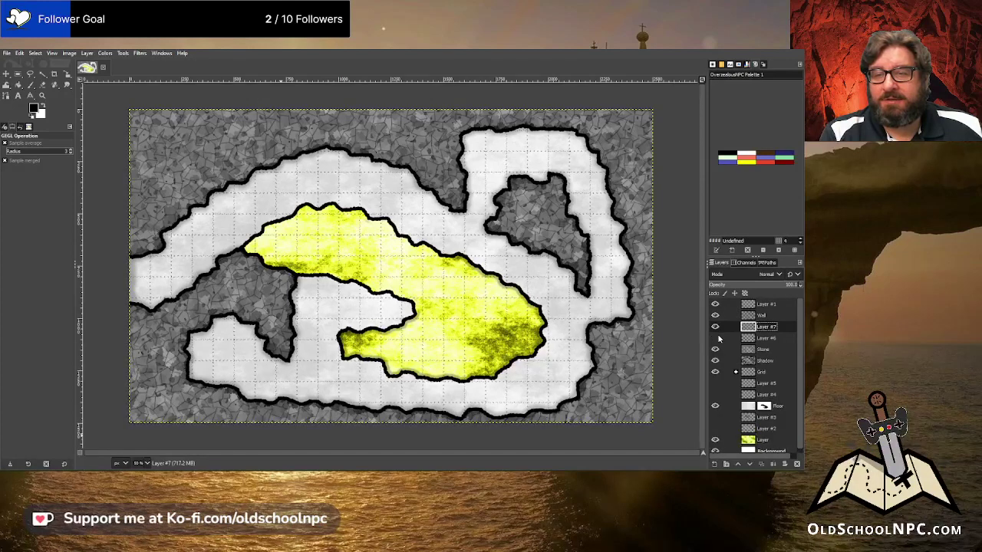
Erase the mosaic texture across the rock areas on Layer #7 with the eraser at size 150
click(42, 84)
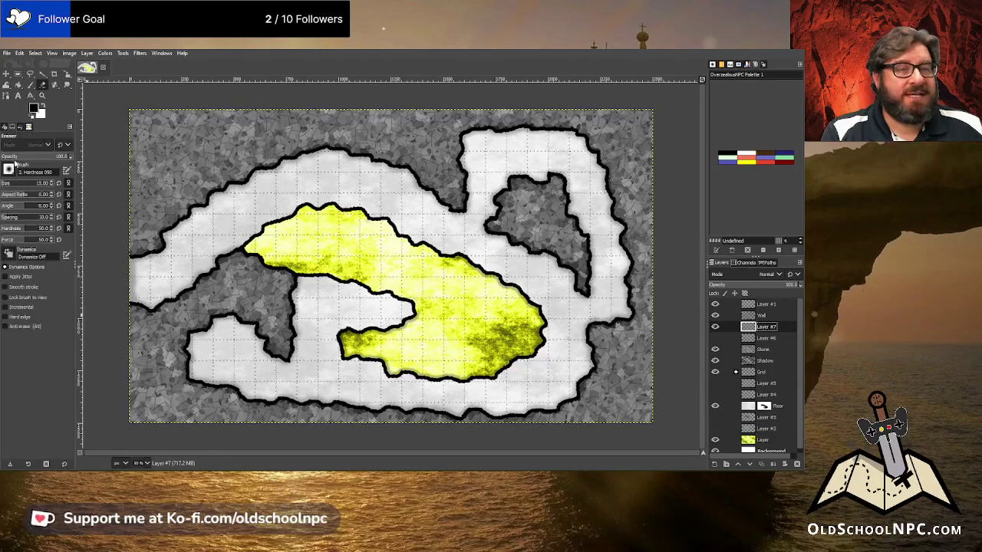
click(60, 185)
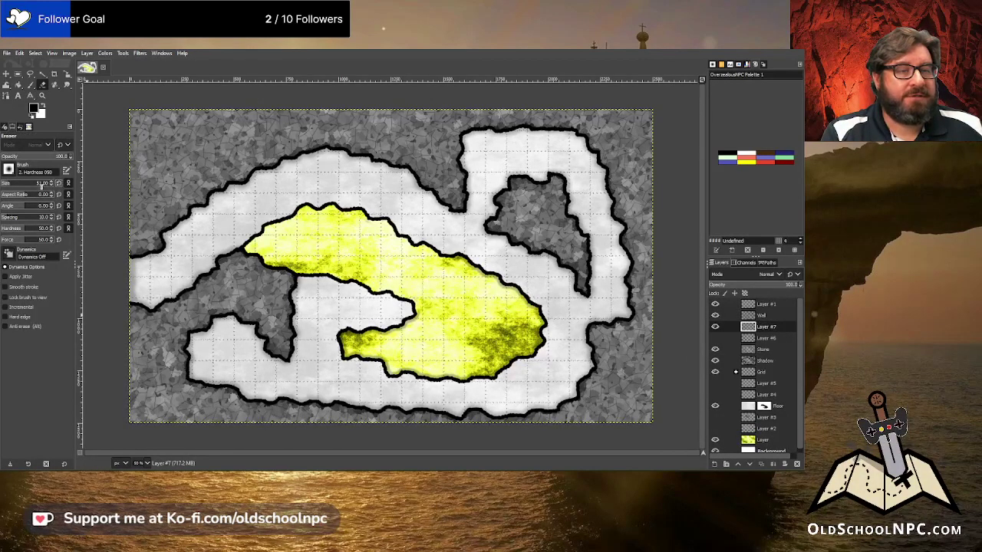
click(45, 184)
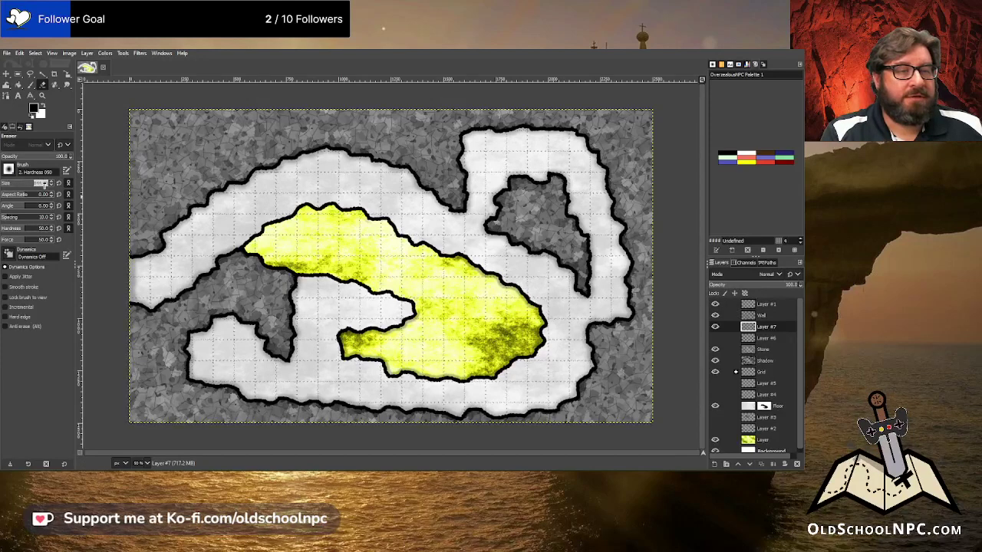
text(150)
key(Return)
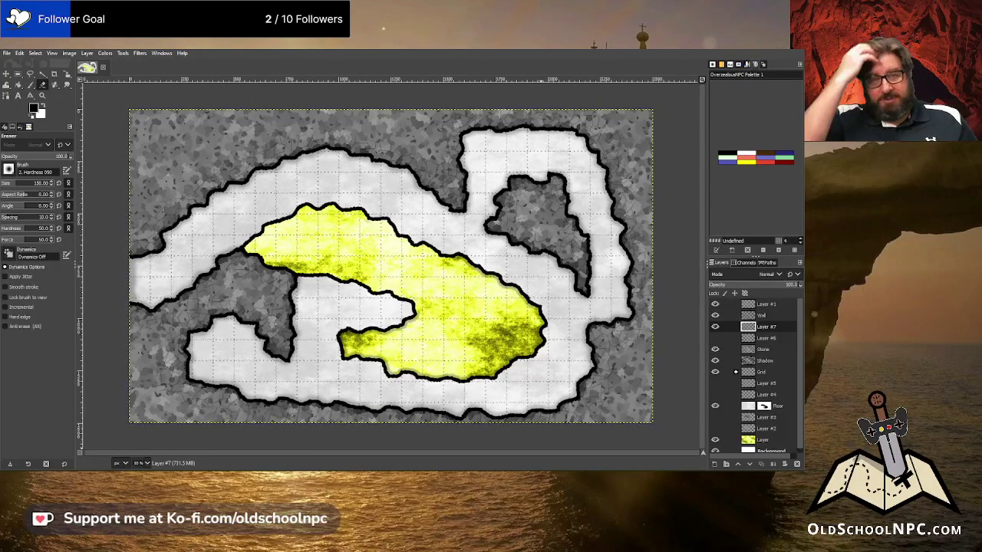
Reset the eraser size to 51 for finer erasing on Layer #7
click(59, 184)
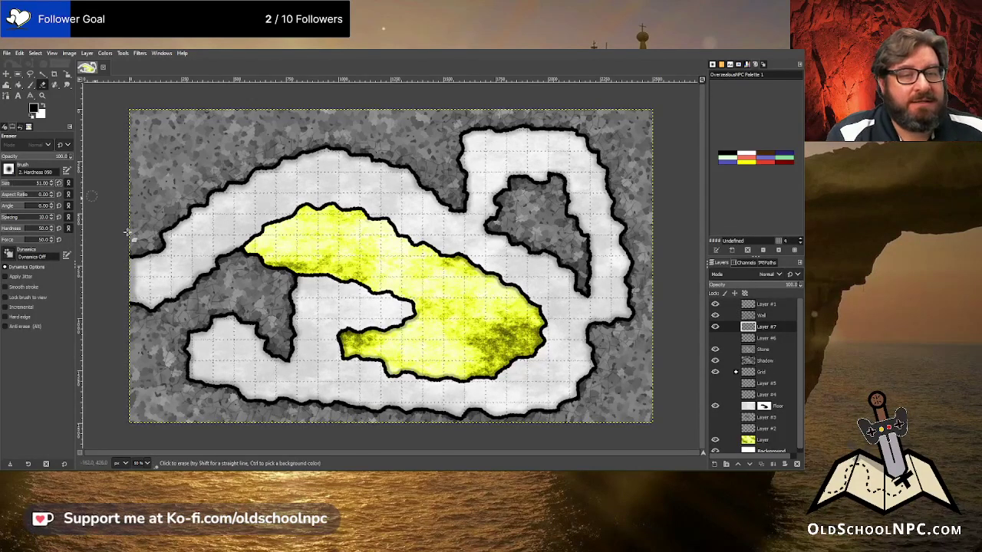